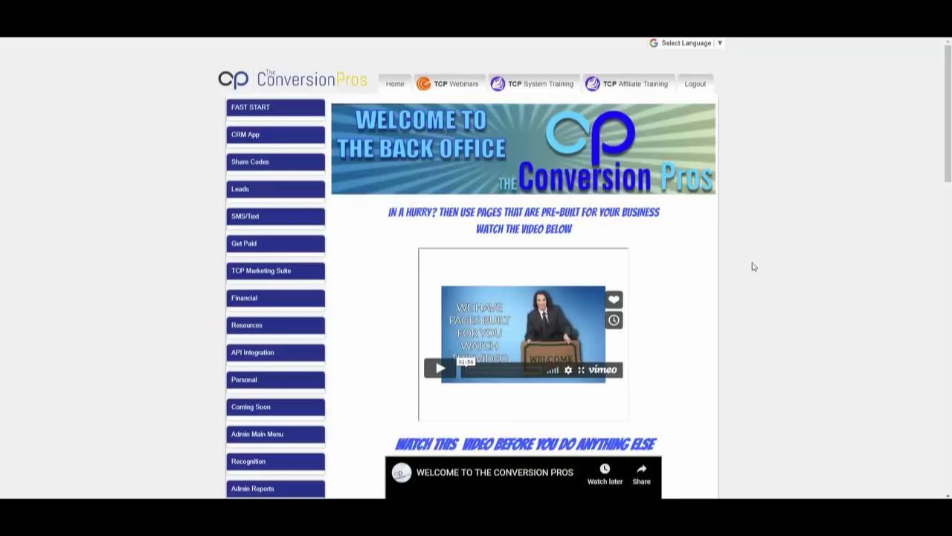
Step: Open the landing page share codes in the back office
scroll(788, 205, "down", 1)
scroll(778, 236, "up", 1)
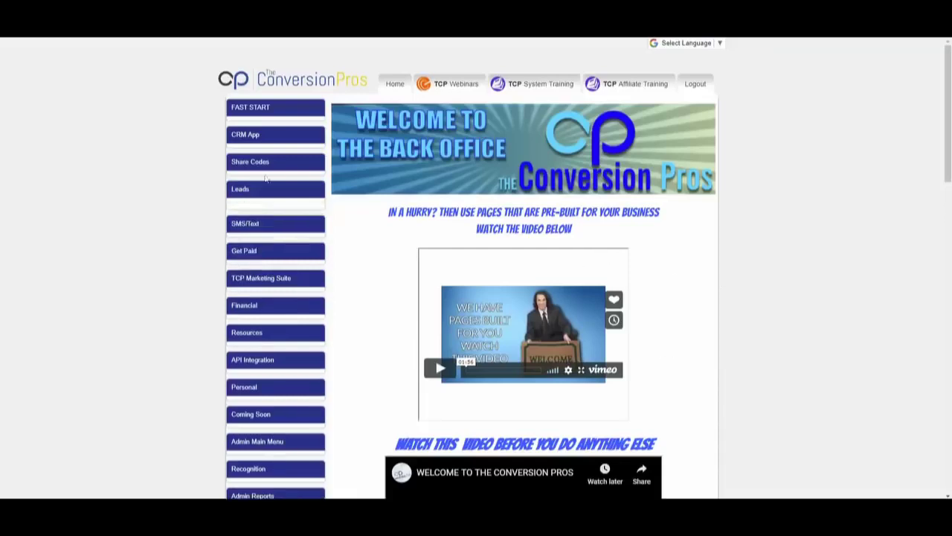
mouse_move(260, 165)
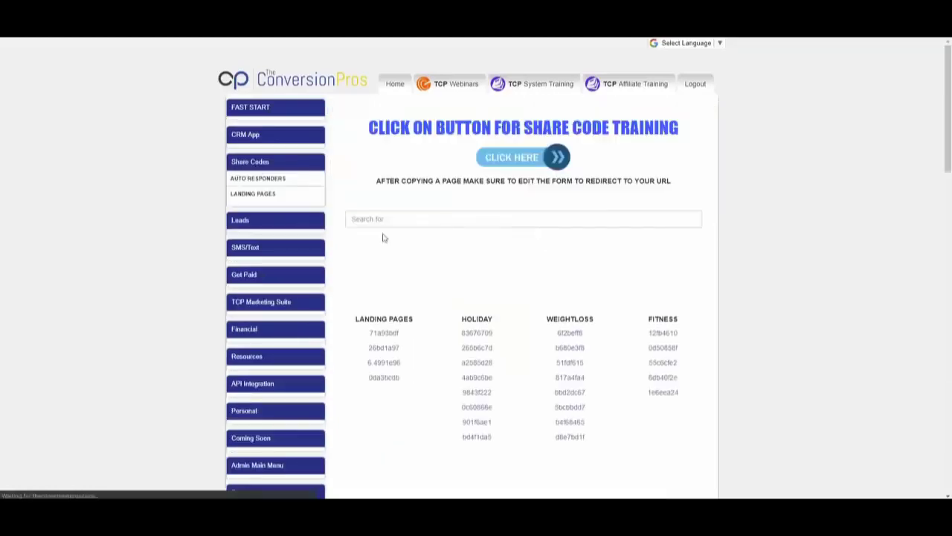
Step: Look through the pre-built landing page share codes in all categories, from Landing Pages down to Medical Hemp
scroll(749, 289, "down", 2)
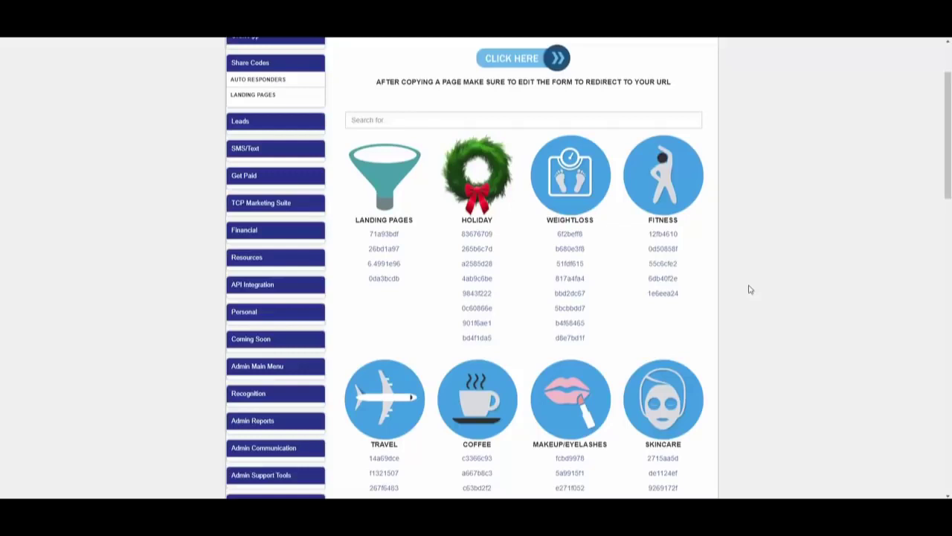
scroll(763, 286, "down", 5)
scroll(763, 287, "up", 6)
scroll(763, 310, "up", 1)
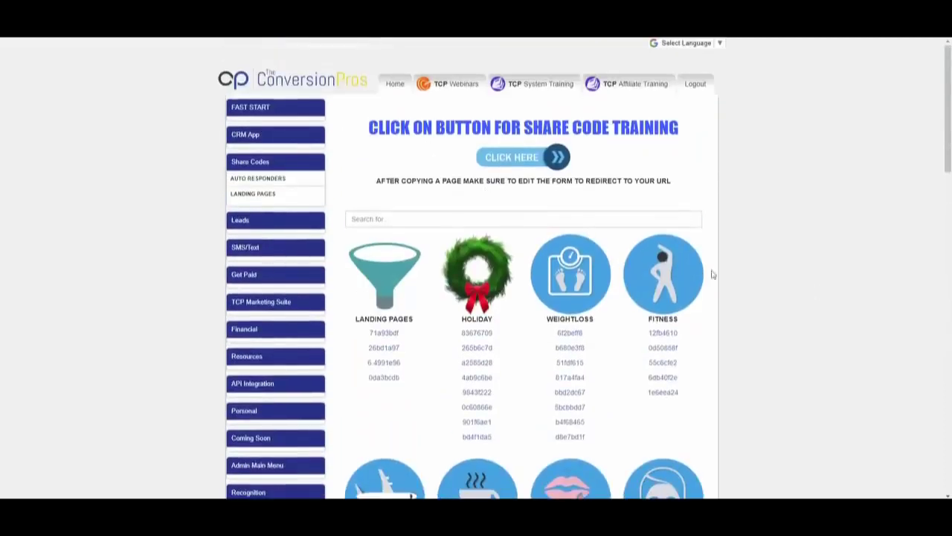
scroll(667, 266, "down", 3)
scroll(648, 253, "down", 3)
scroll(595, 217, "up", 2)
scroll(575, 254, "down", 3)
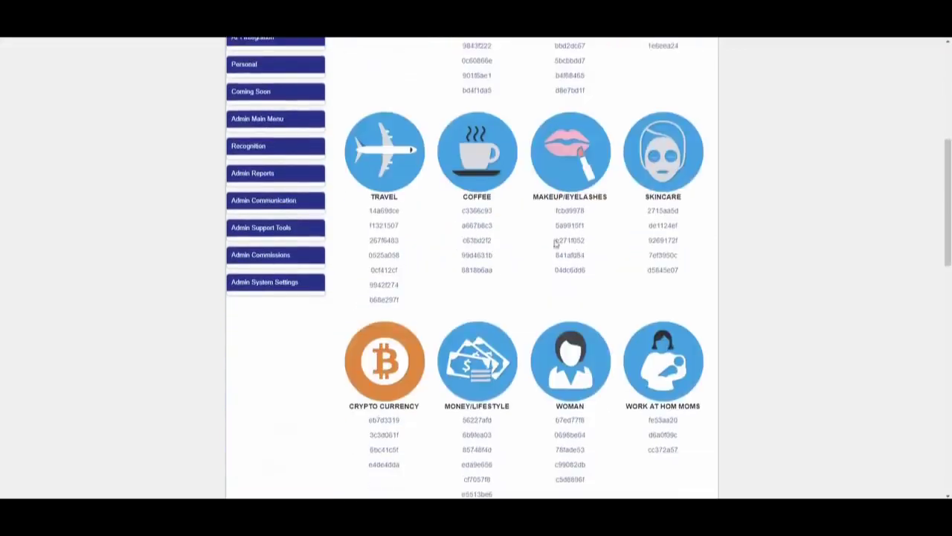
scroll(665, 255, "down", 3)
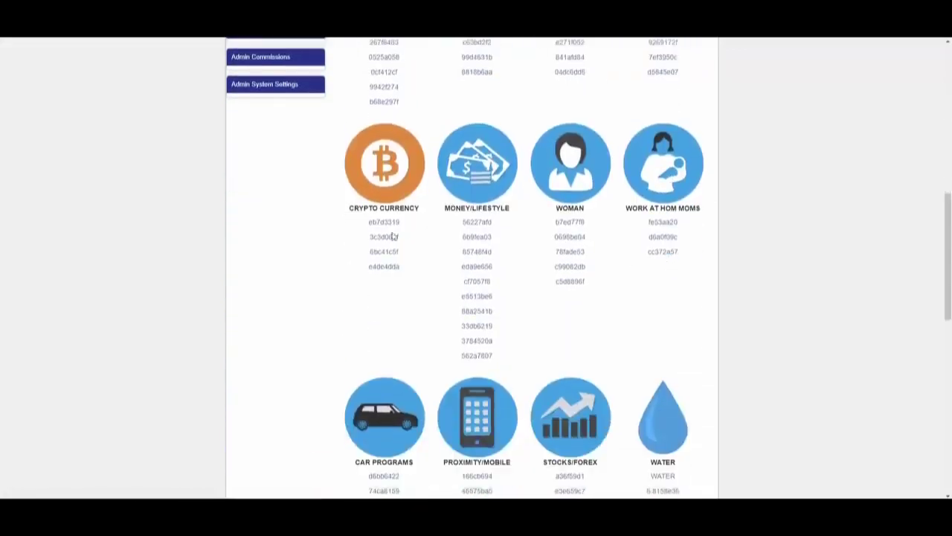
scroll(680, 259, "down", 2)
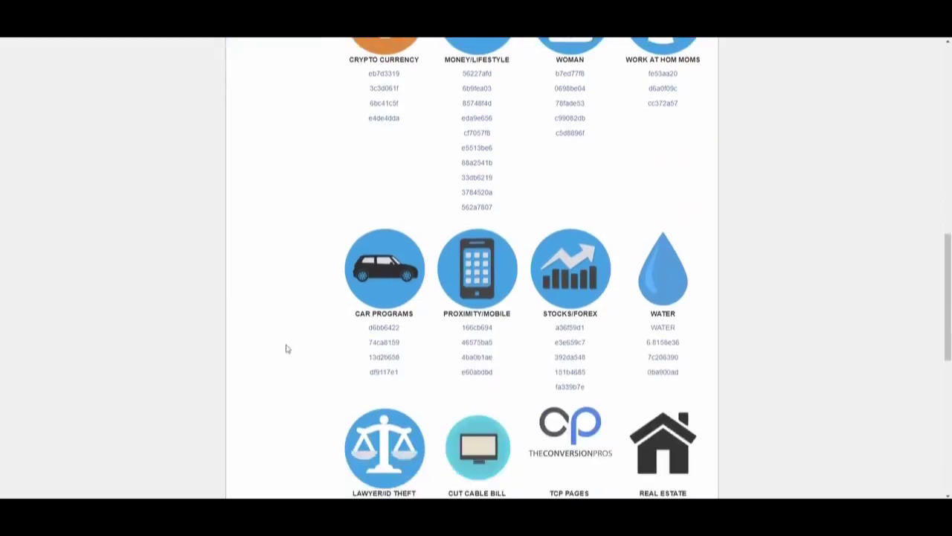
scroll(533, 341, "down", 3)
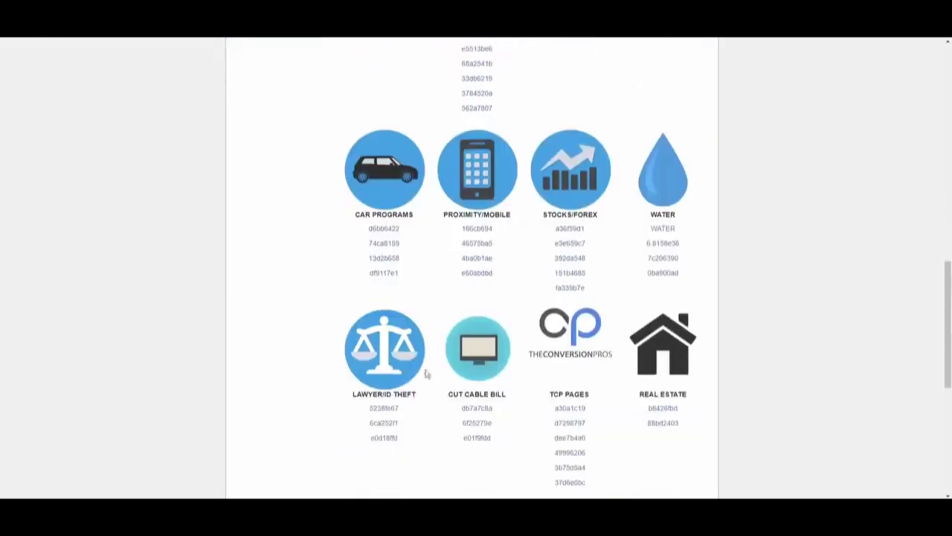
scroll(498, 351, "down", 2)
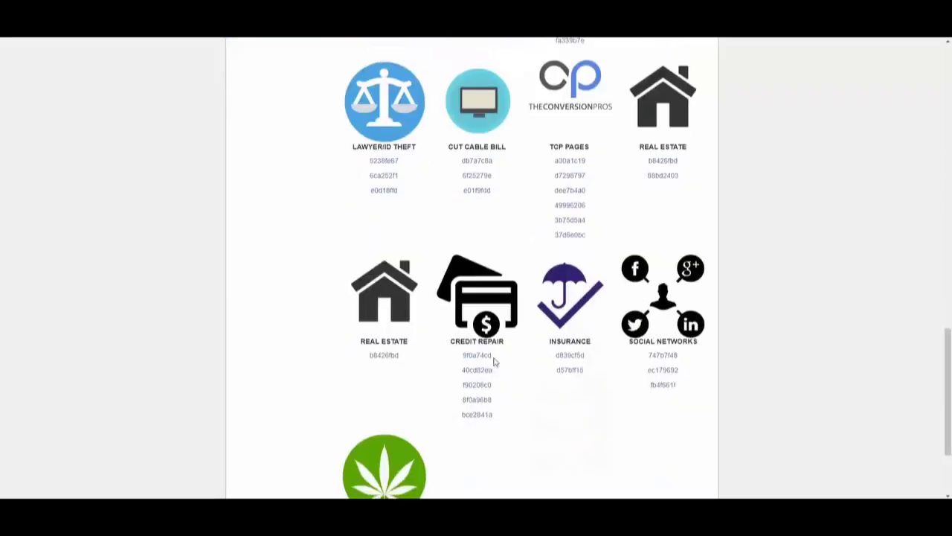
scroll(683, 402, "up", 1)
scroll(410, 379, "down", 3)
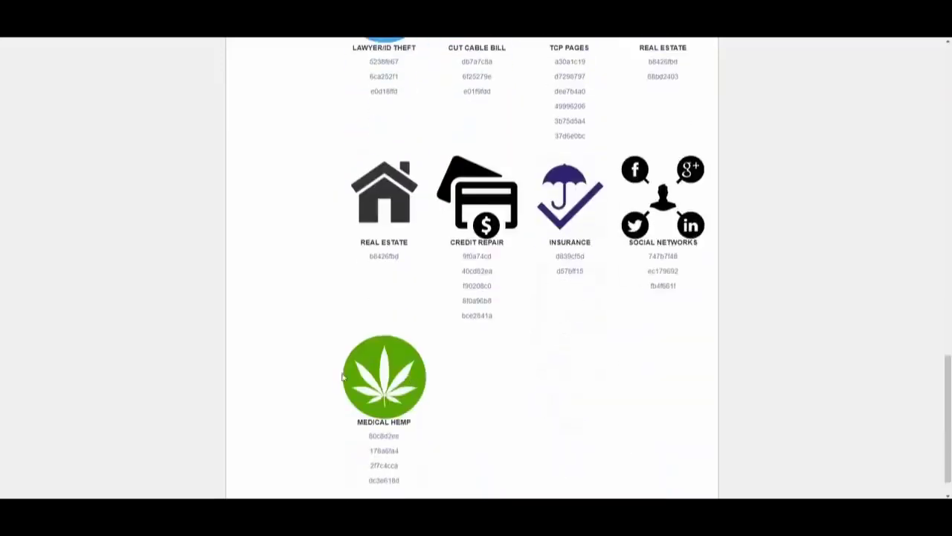
scroll(742, 370, "up", 20)
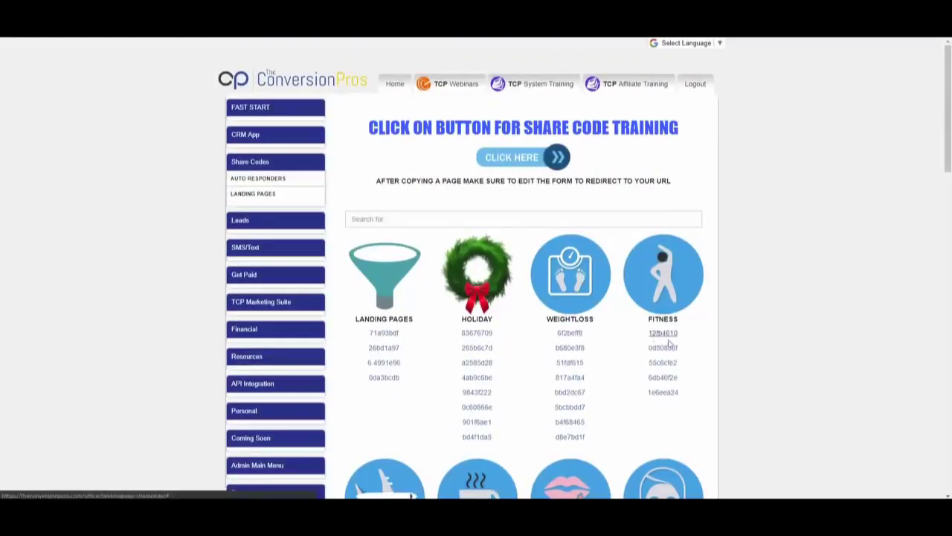
Step: Preview and copy the Fitness landing page with share code 12fb4610, and open the copy for editing
left_click(657, 335)
left_click(606, 100)
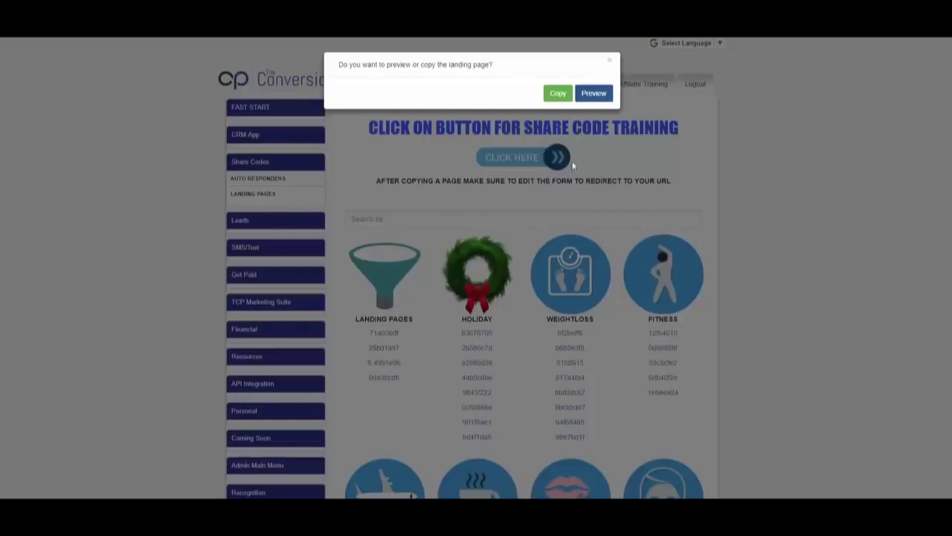
left_click(559, 94)
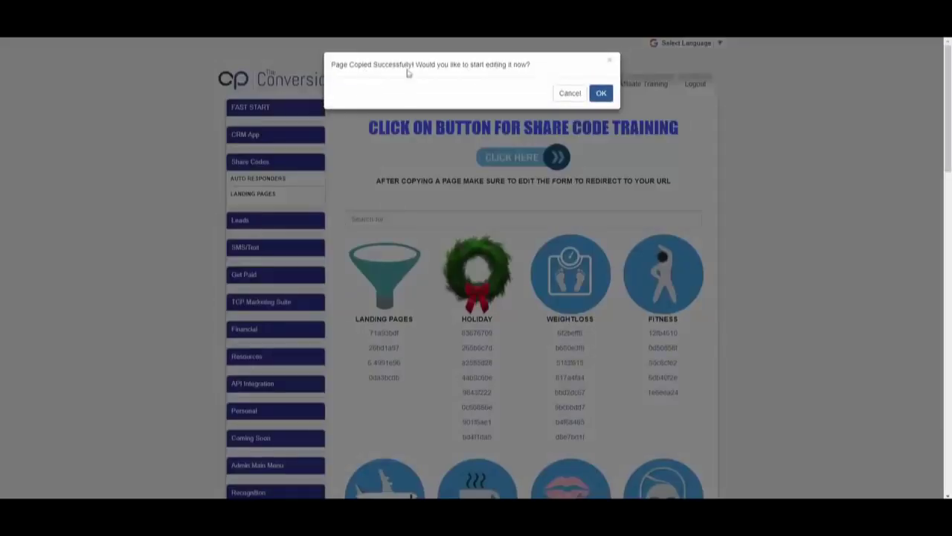
left_click(599, 94)
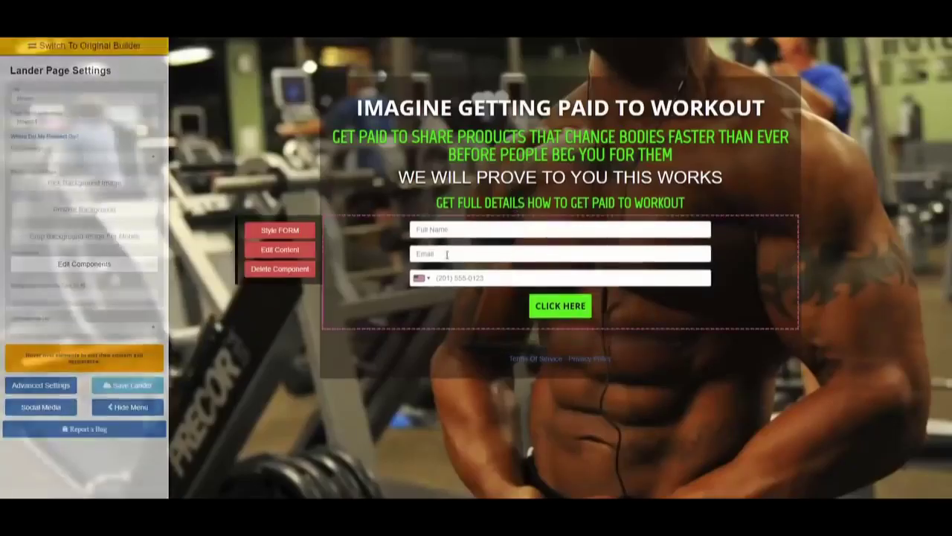
Step: Change the text color of the "Get paid to share products that change bodies faster than ever" subheading to red
mouse_move(559, 97)
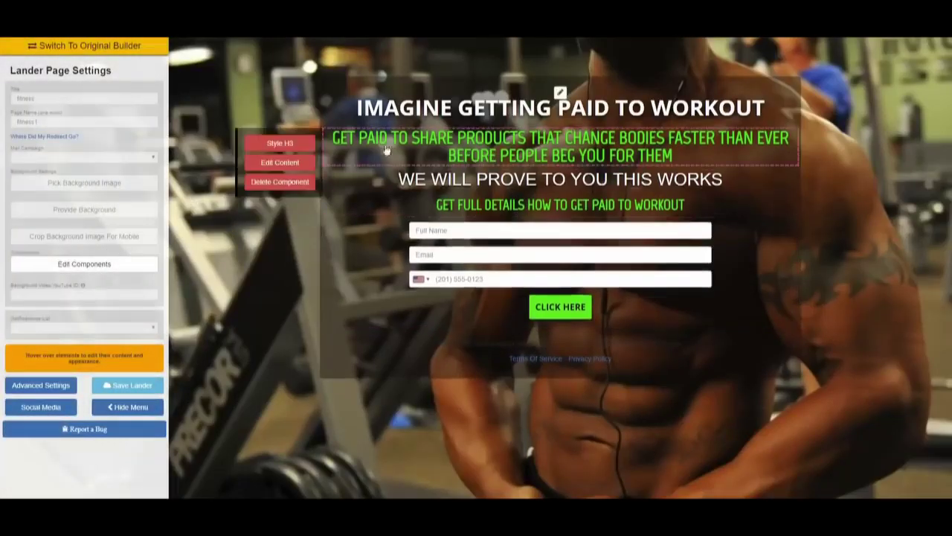
left_click(307, 144)
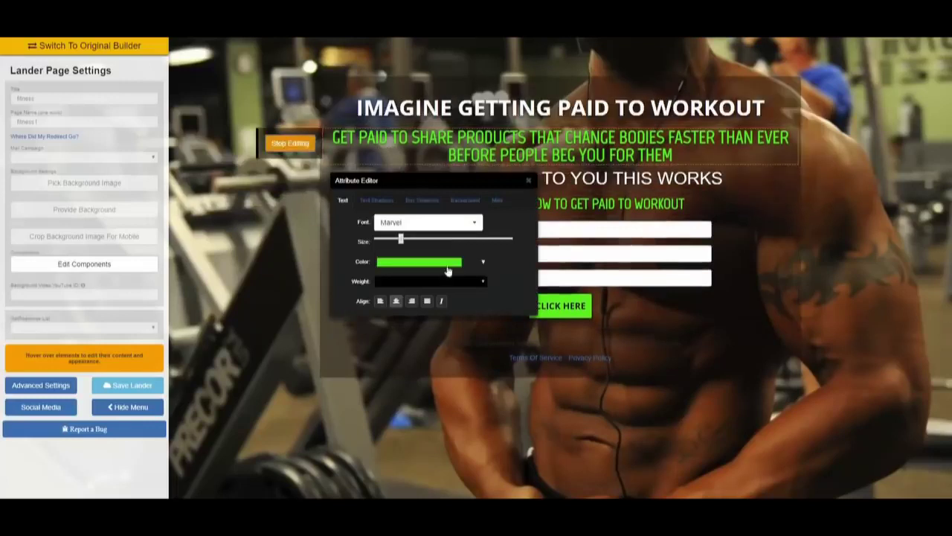
left_click(449, 265)
left_click(452, 281)
left_click(450, 368)
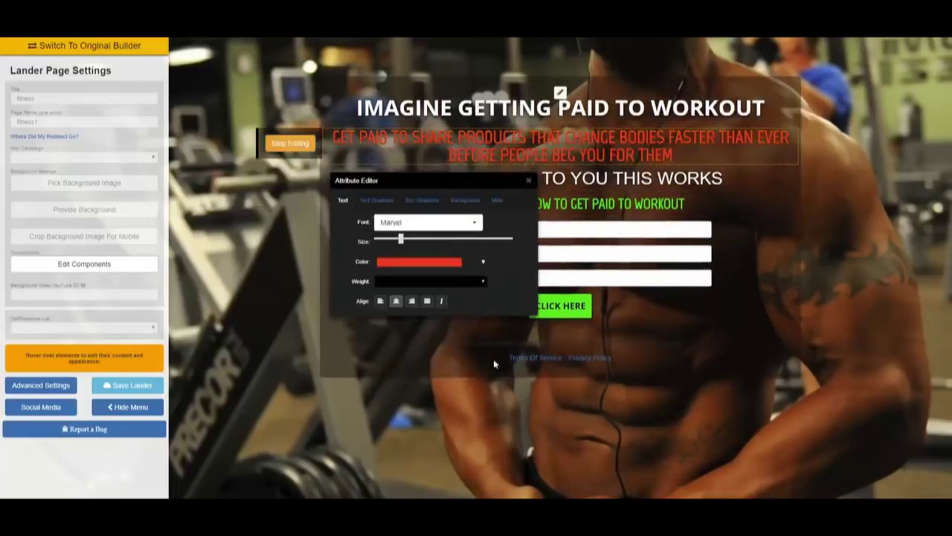
left_click(529, 181)
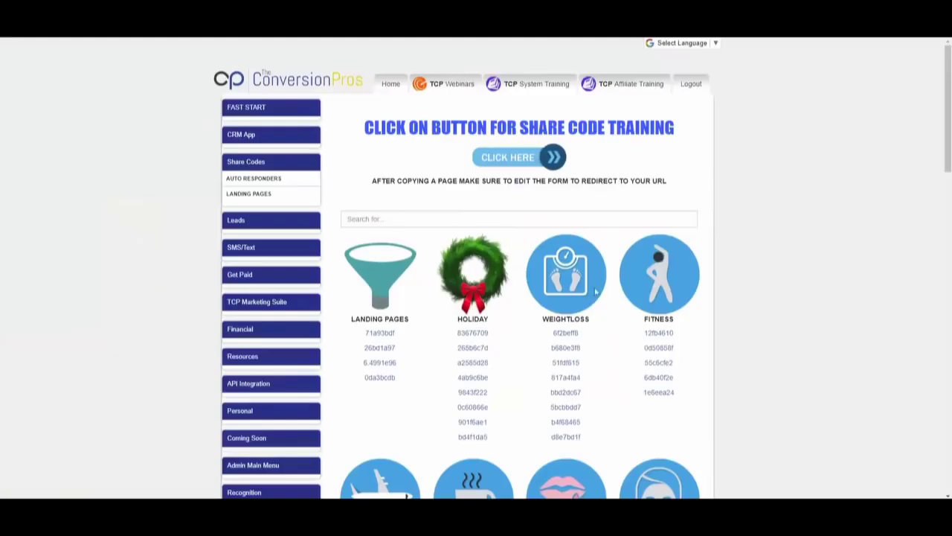
Step: Preview the Crypto Currency landing page with share code eb7d3319 from headline to form, without copying it
scroll(593, 293, "down", 8)
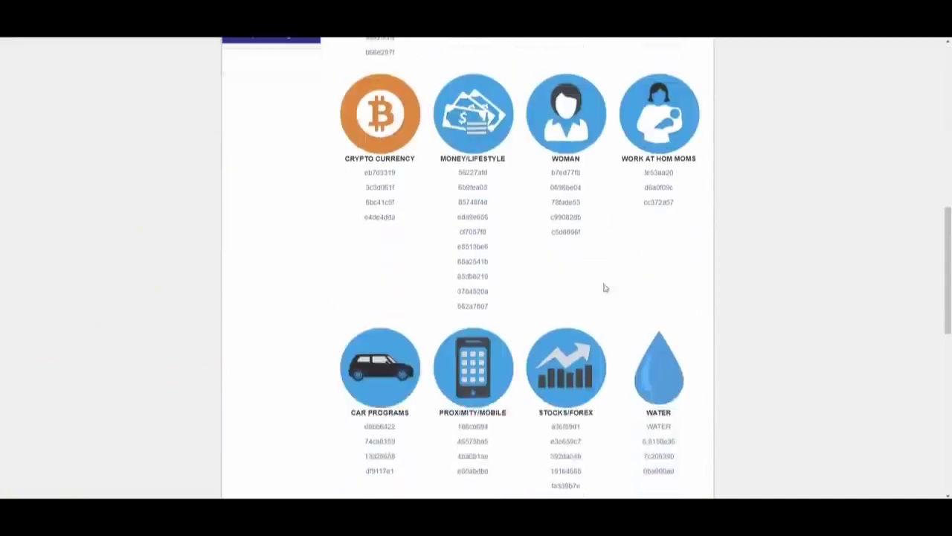
left_click(385, 174)
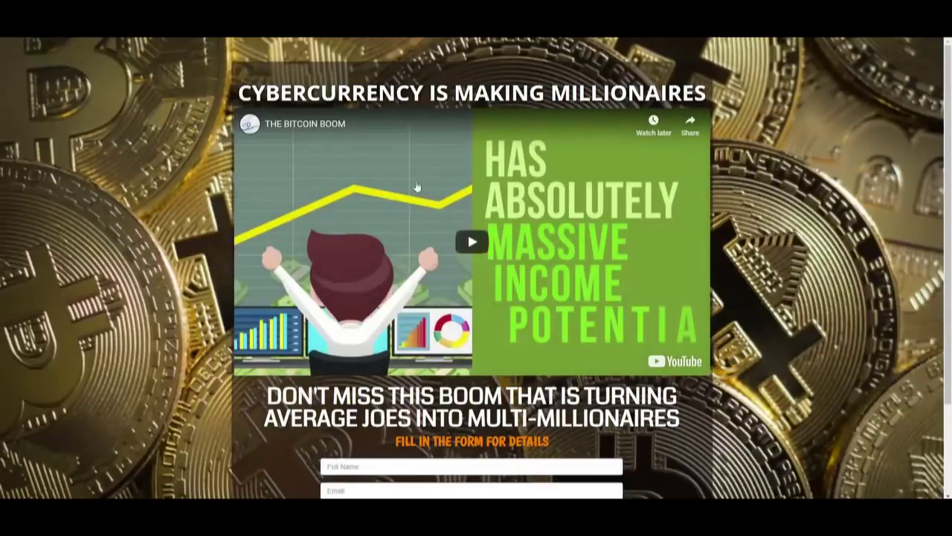
scroll(542, 253, "down", 2)
scroll(546, 282, "up", 2)
scroll(552, 309, "down", 2)
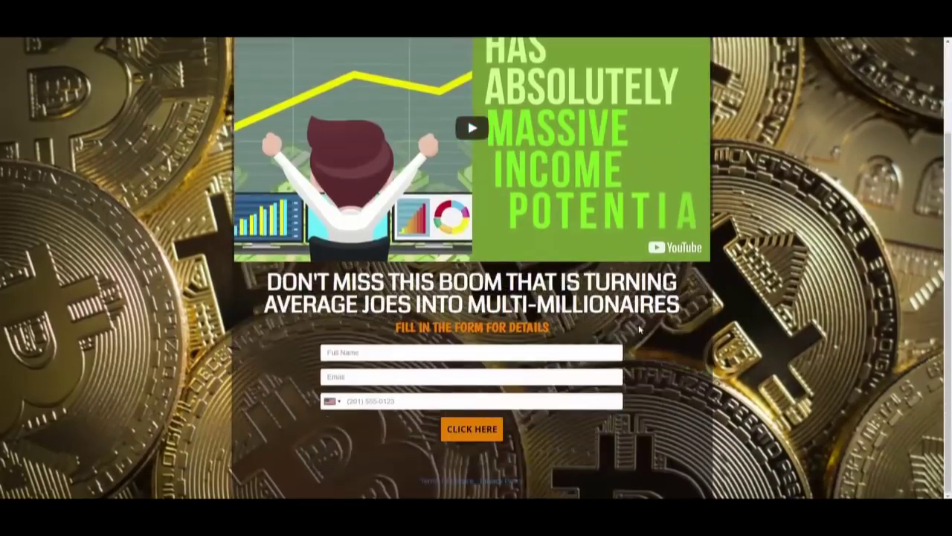
scroll(647, 328, "up", 2)
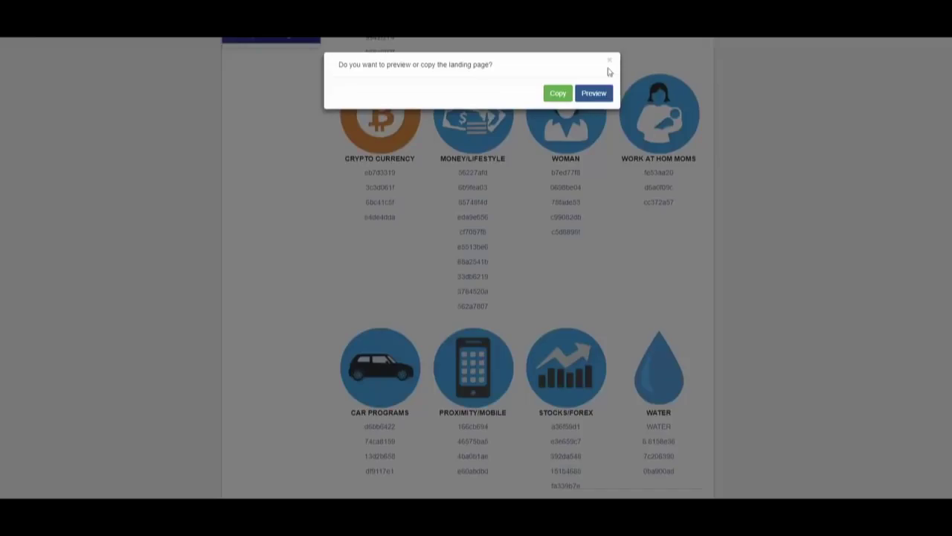
left_click(609, 61)
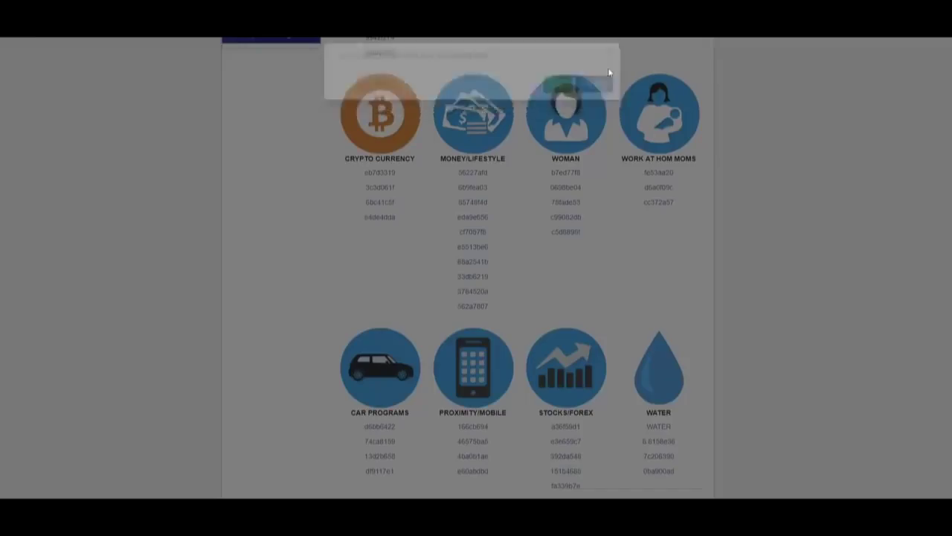
Step: Preview the Cut Cable Bill landing page with share code 6f25279e, without copying it
scroll(655, 191, "down", 3)
scroll(657, 192, "down", 3)
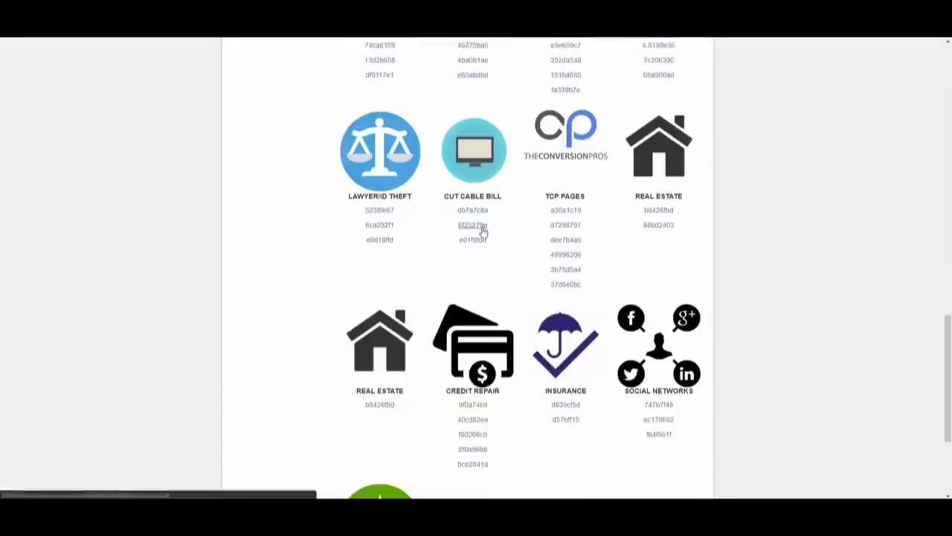
left_click(482, 228)
left_click(595, 92)
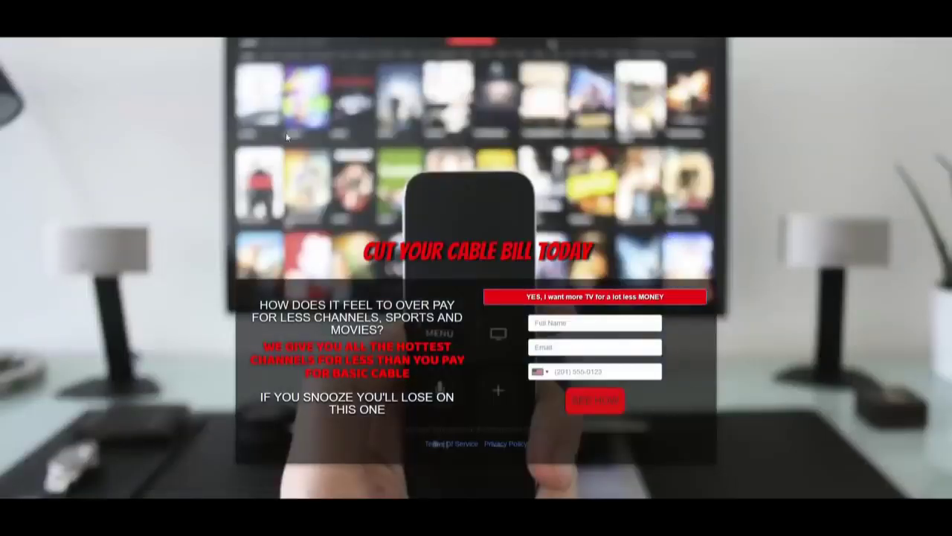
key("ctrl+w")
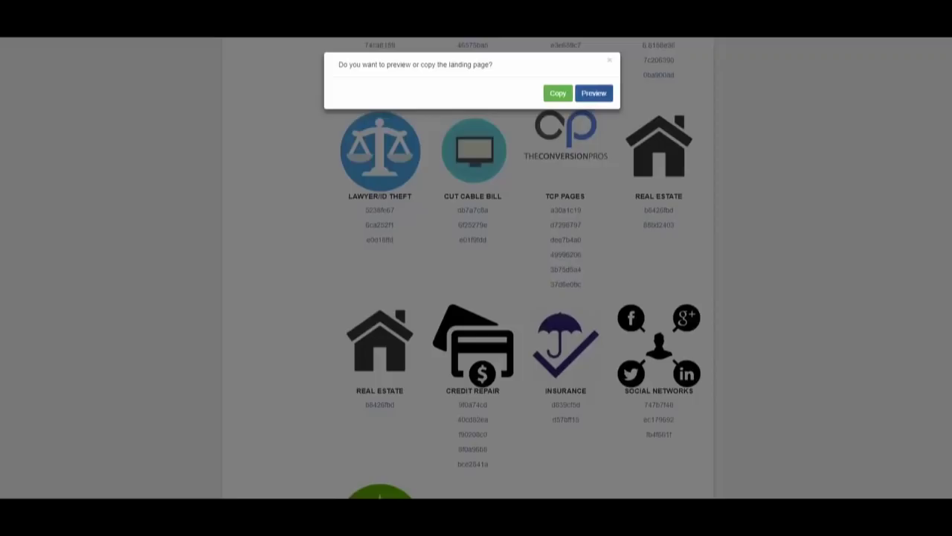
left_click(610, 64)
scroll(616, 335, "up", 10)
scroll(662, 341, "up", 3)
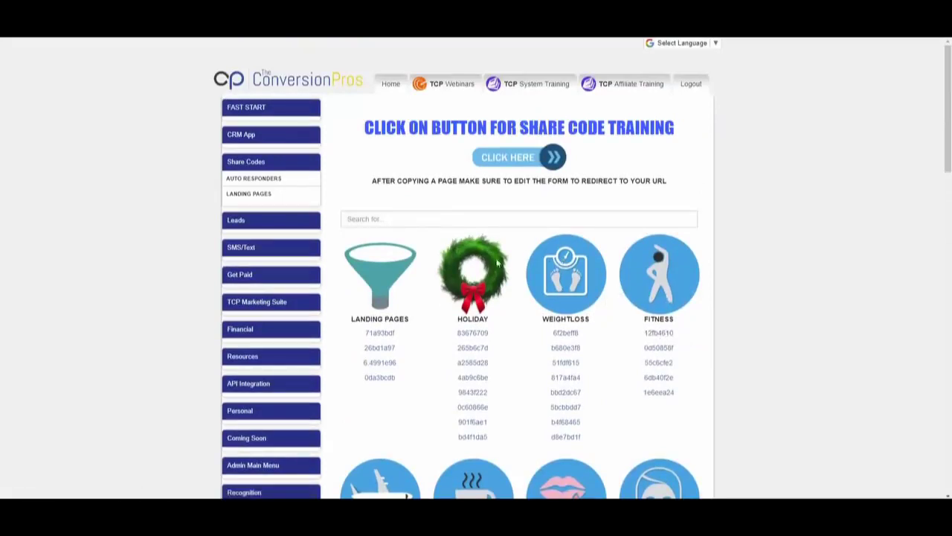
Step: Open the Landing Page Builder from the TCP Marketing Suite and add a new landing page
scroll(535, 268, "down", 4)
scroll(554, 334, "up", 4)
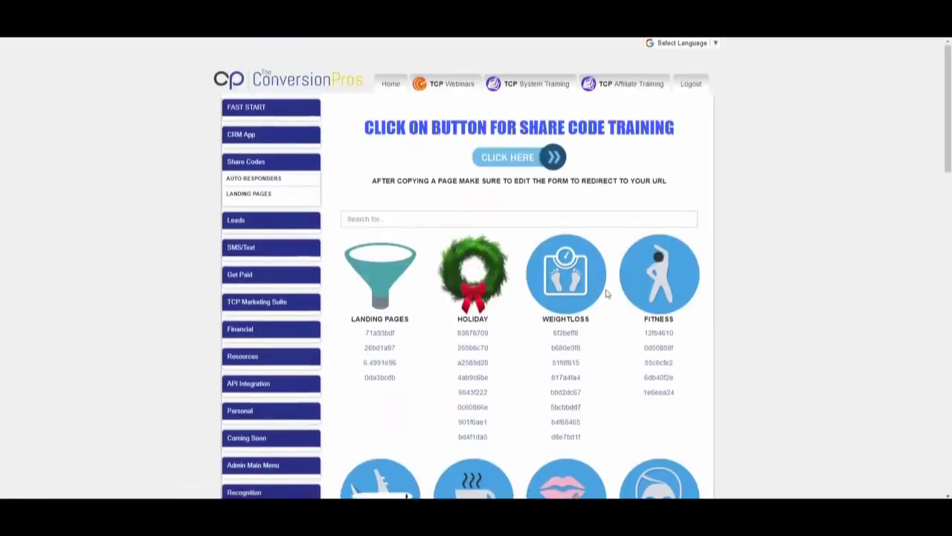
scroll(420, 290, "down", 2)
left_click(287, 205)
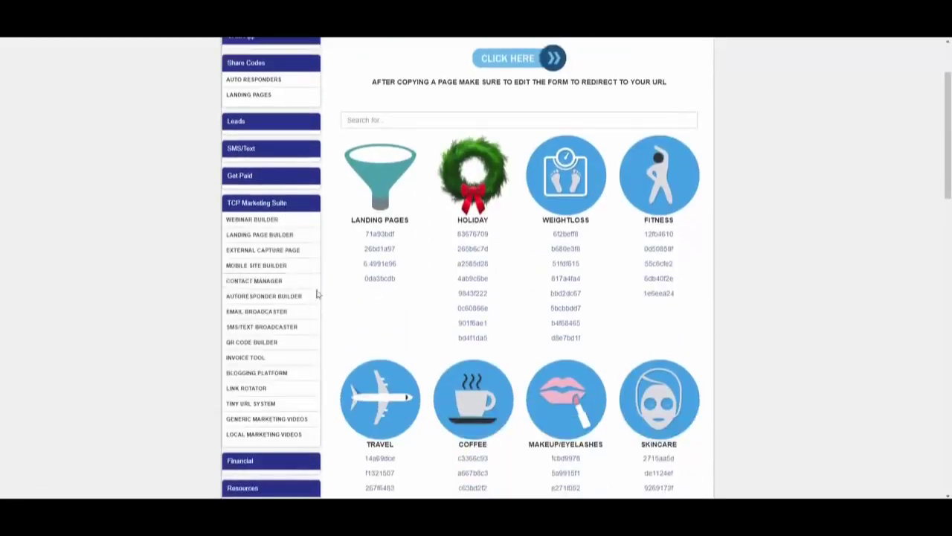
left_click(261, 237)
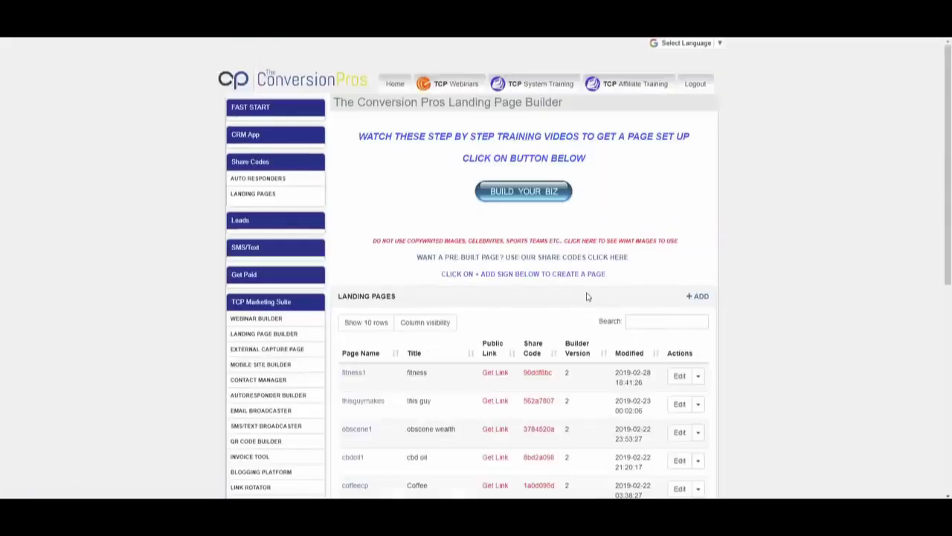
left_click(698, 297)
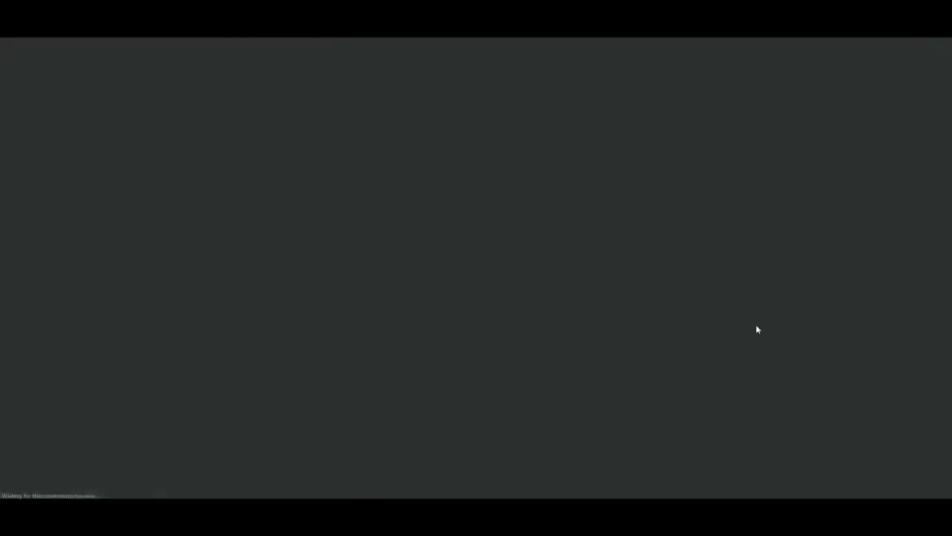
Step: Look over the available templates and start editing a new page based on the non-video template Full See Through Opacity
scroll(648, 333, "down", 12)
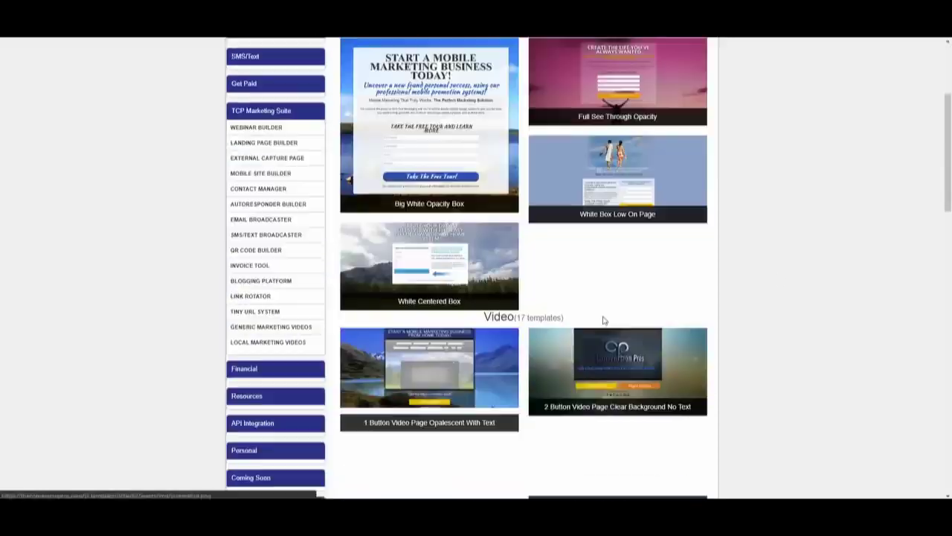
scroll(648, 332, "up", 12)
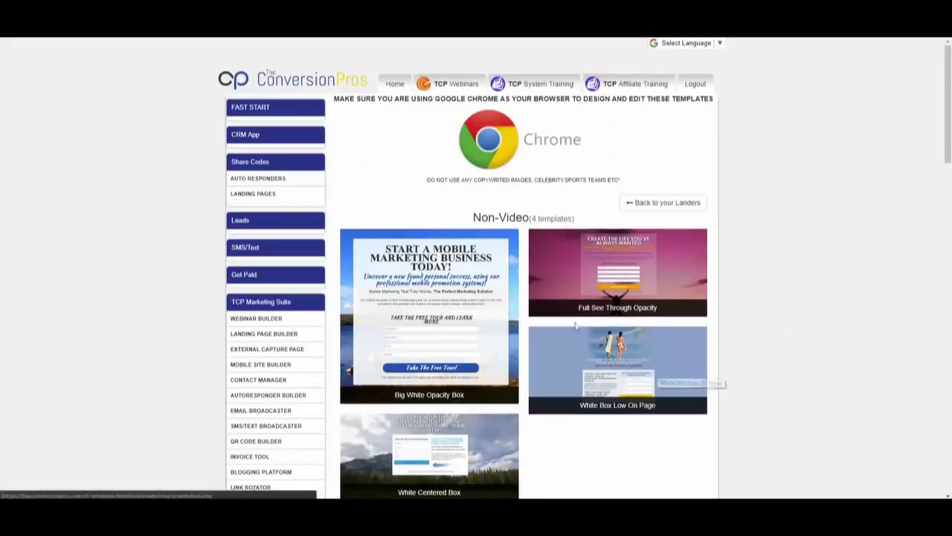
left_click(635, 279)
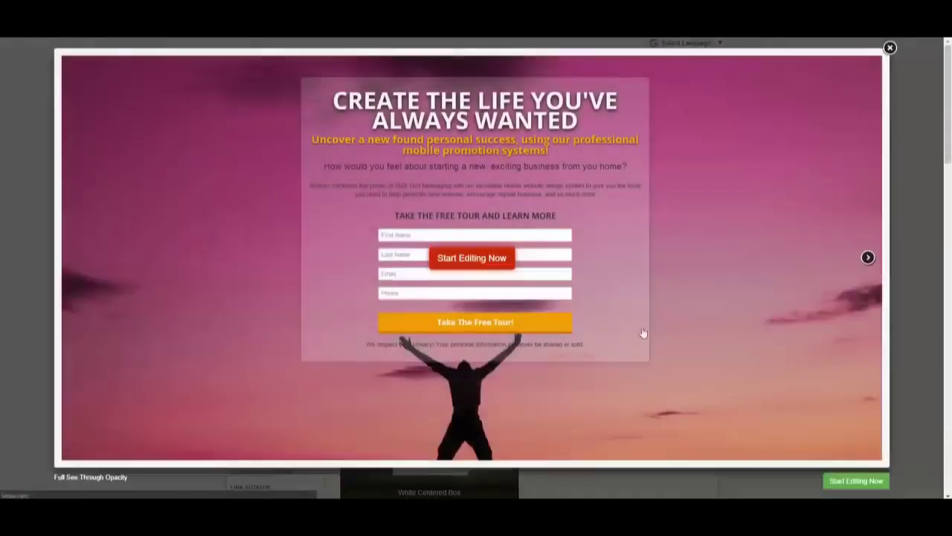
left_click(468, 259)
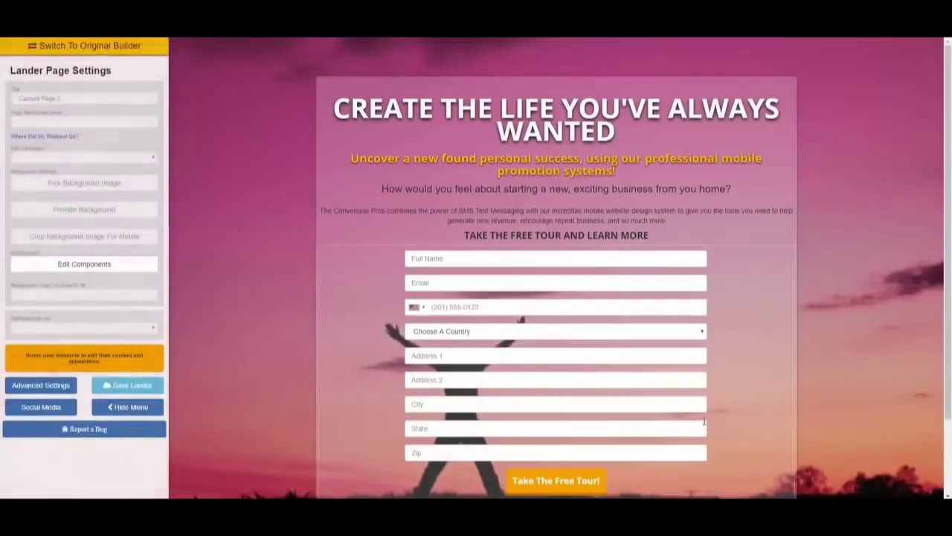
Step: Delete the yellow subheading, the home business question and the company description paragraph below the headline
mouse_move(347, 161)
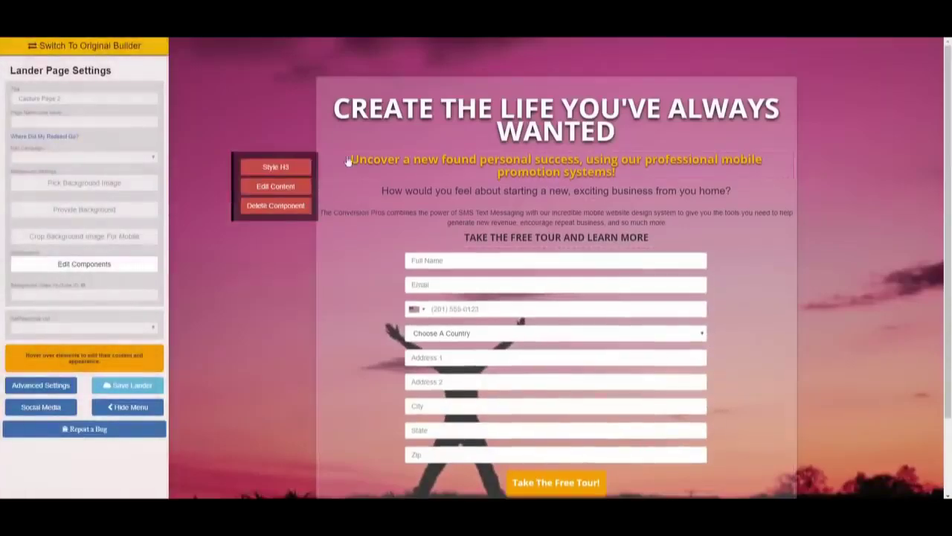
left_click(287, 205)
left_click(280, 222)
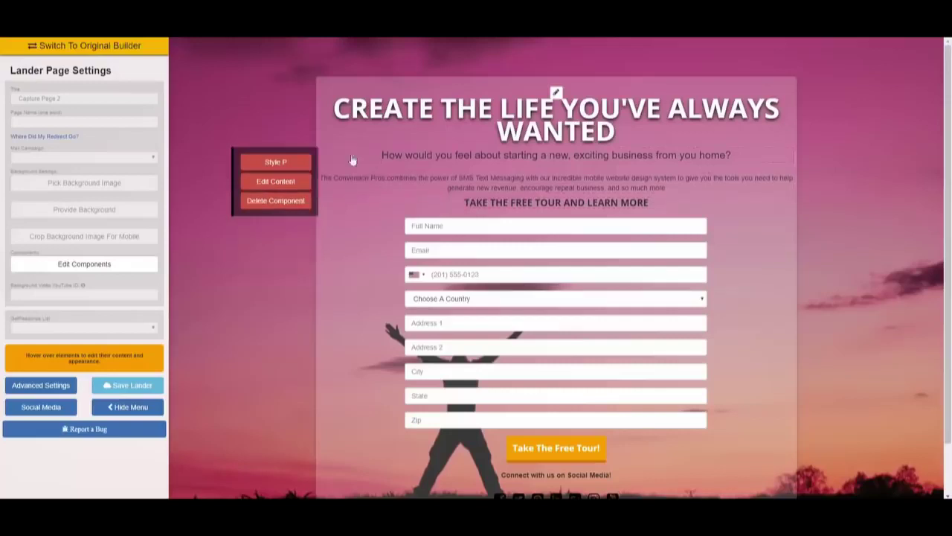
left_click(275, 200)
left_click(277, 217)
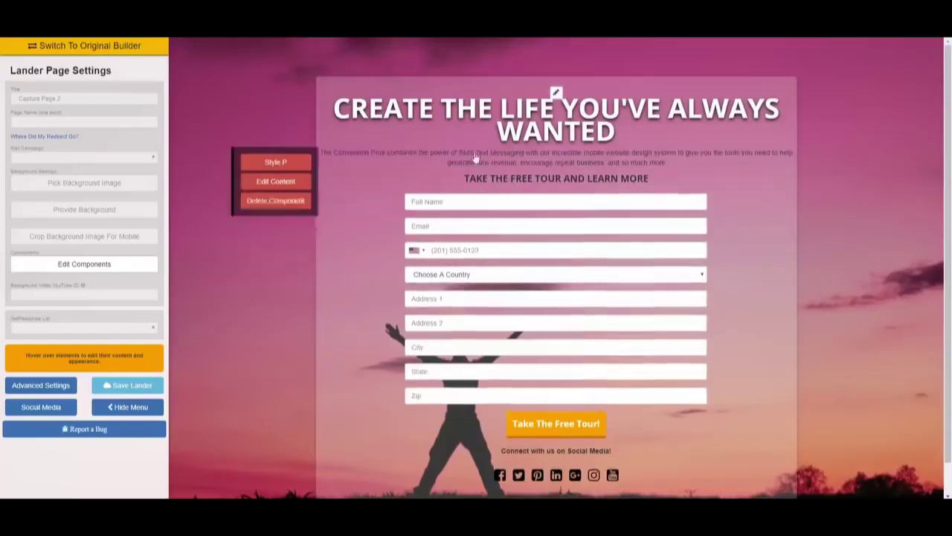
mouse_move(341, 158)
left_click(280, 204)
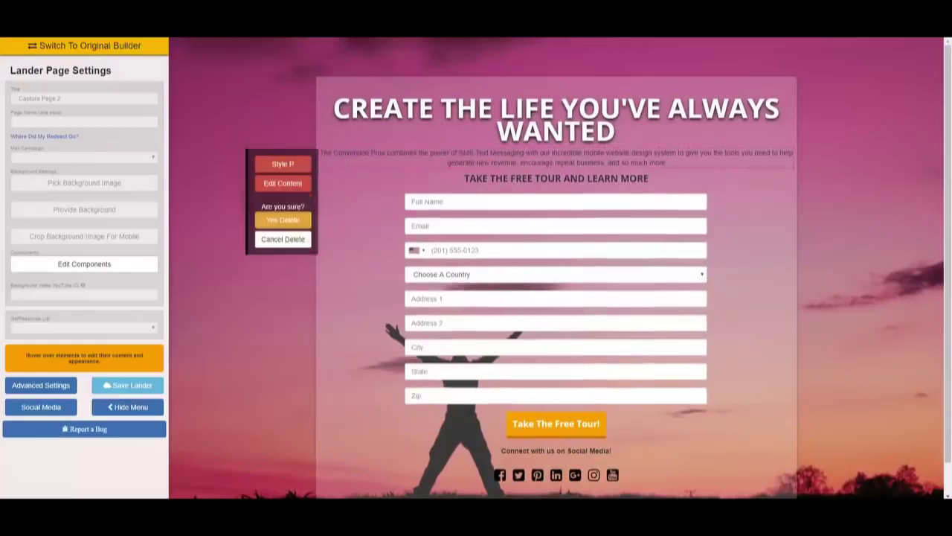
left_click(283, 219)
Step: Delete the Take The Free Tour And Learn More heading, the sign-up form and the social media links block
mouse_move(557, 93)
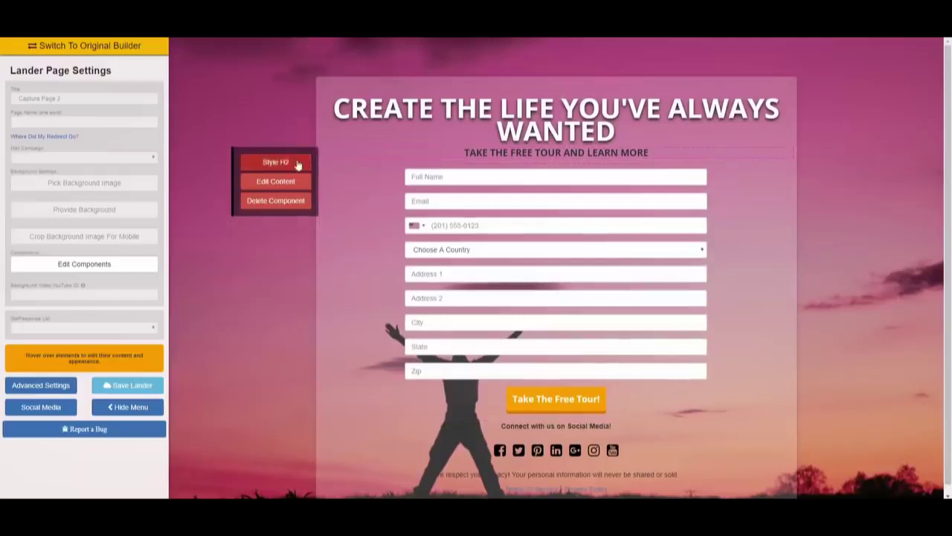
left_click(275, 201)
left_click(278, 217)
mouse_move(434, 165)
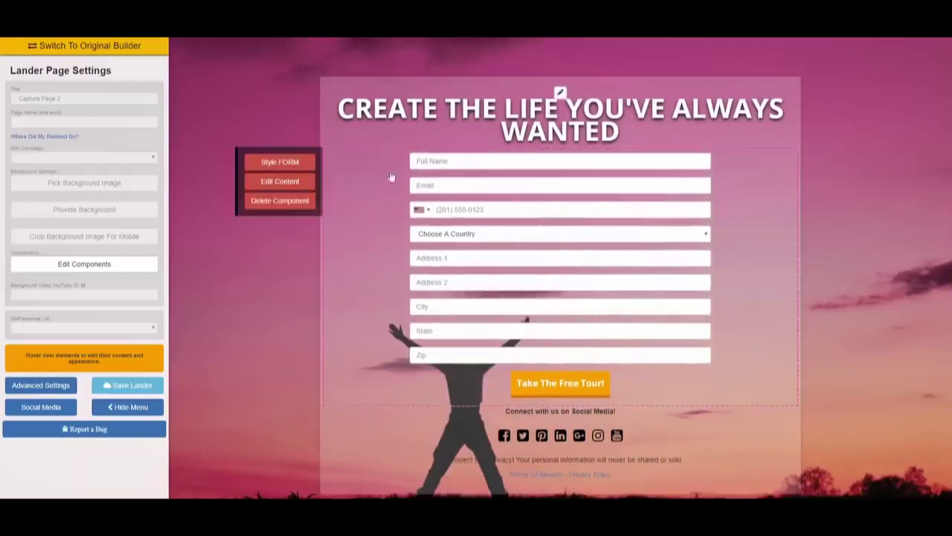
left_click(280, 200)
left_click(281, 216)
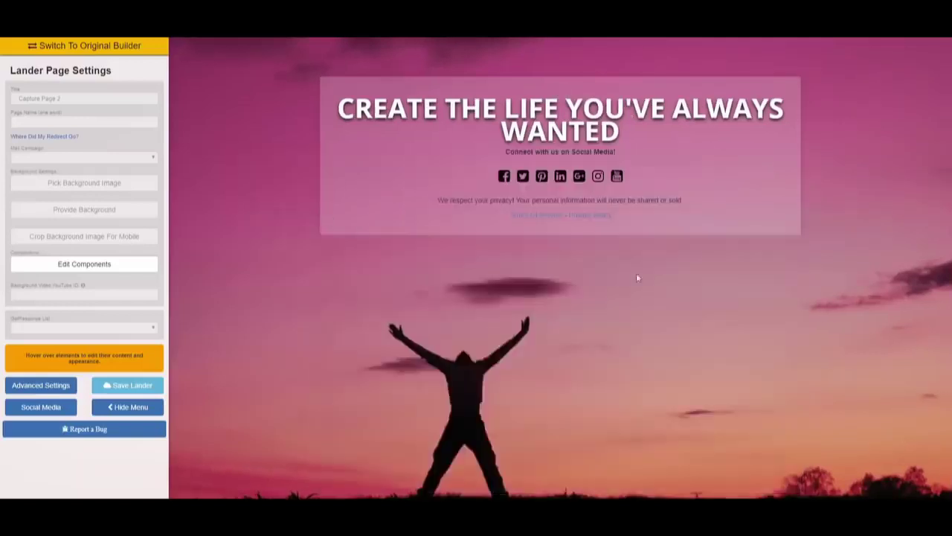
mouse_move(498, 176)
left_click(288, 201)
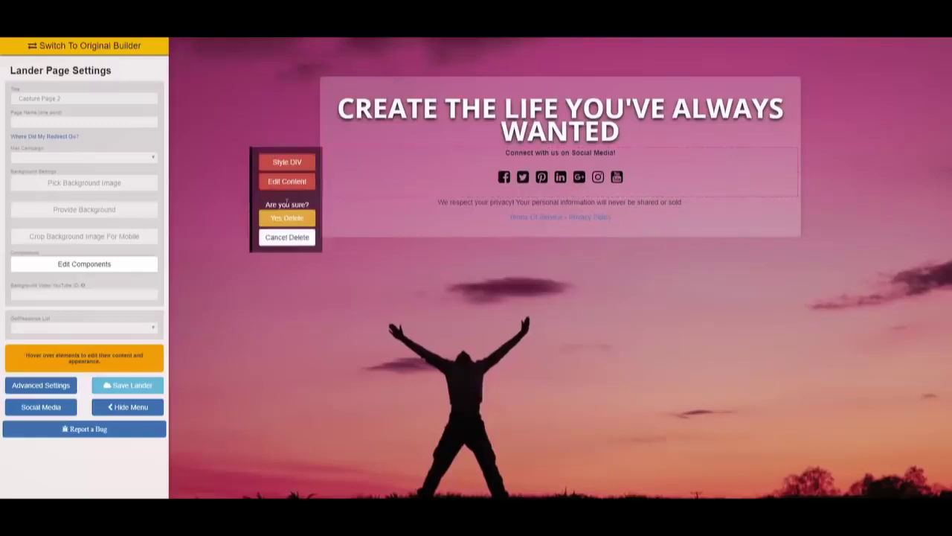
left_click(289, 217)
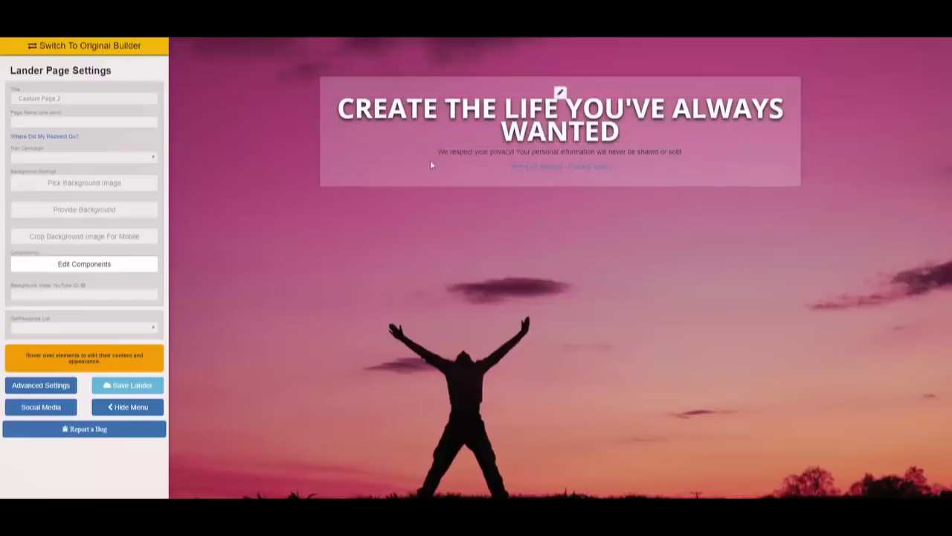
Step: Browse the background image library's categories and open the Weightloss category
left_click(121, 194)
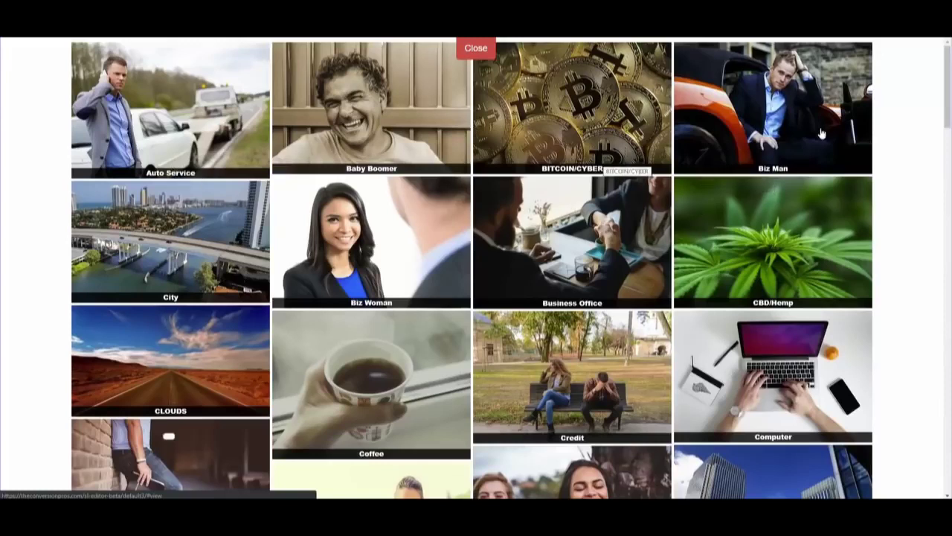
scroll(811, 260, "down", 3)
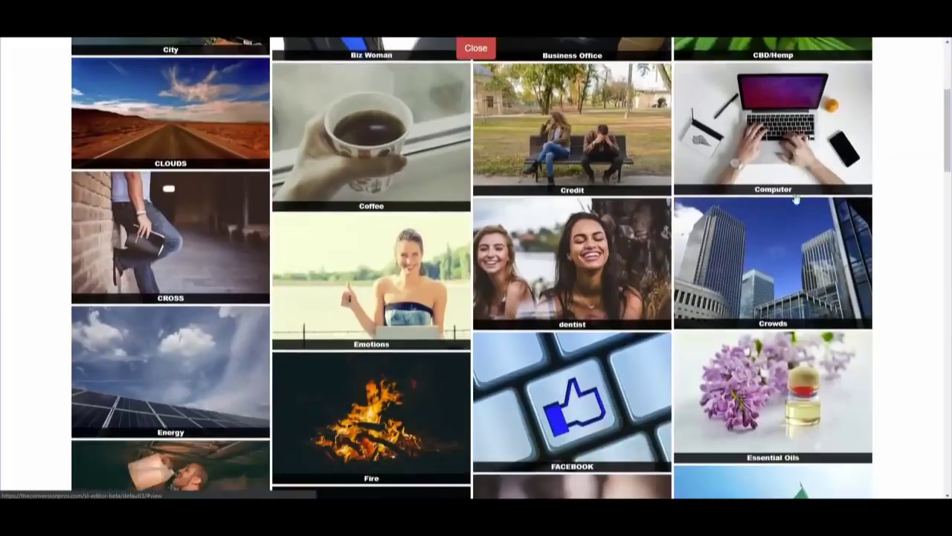
scroll(57, 262, "down", 3)
scroll(248, 262, "down", 1)
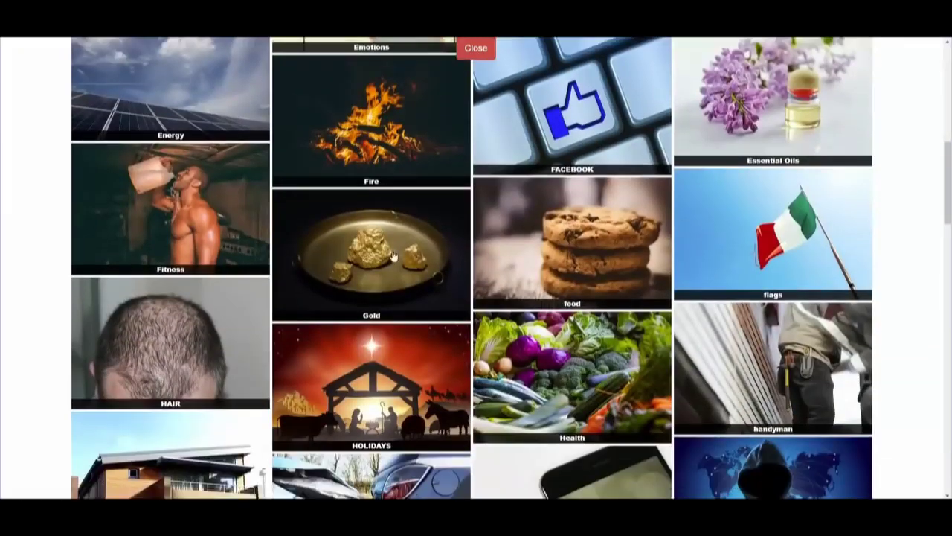
scroll(689, 268, "down", 4)
scroll(708, 258, "down", 1)
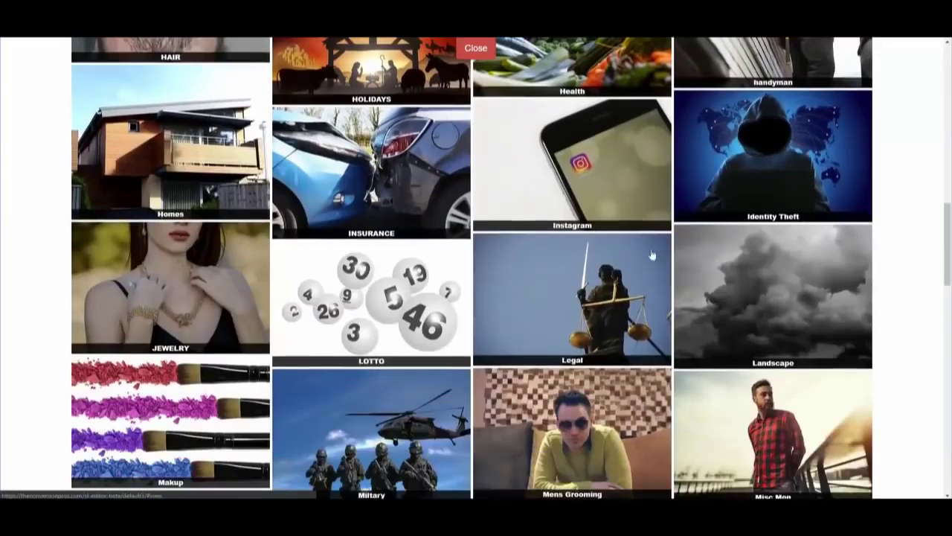
scroll(372, 291, "down", 3)
scroll(469, 289, "down", 1)
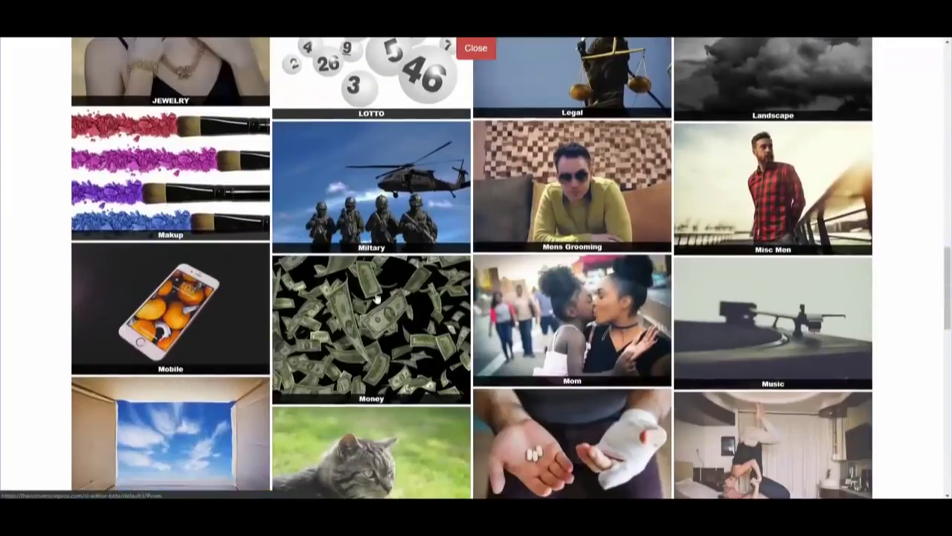
scroll(376, 311, "down", 7)
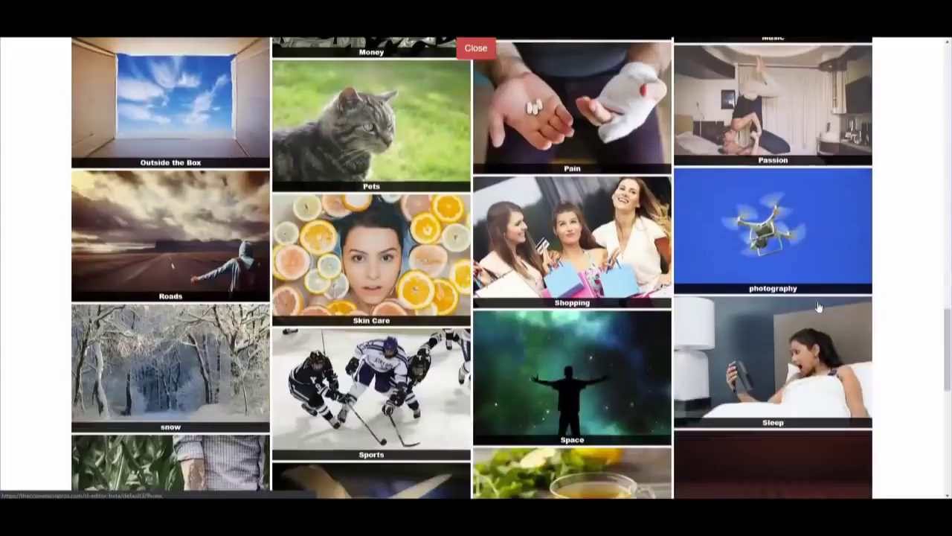
scroll(783, 318, "down", 6)
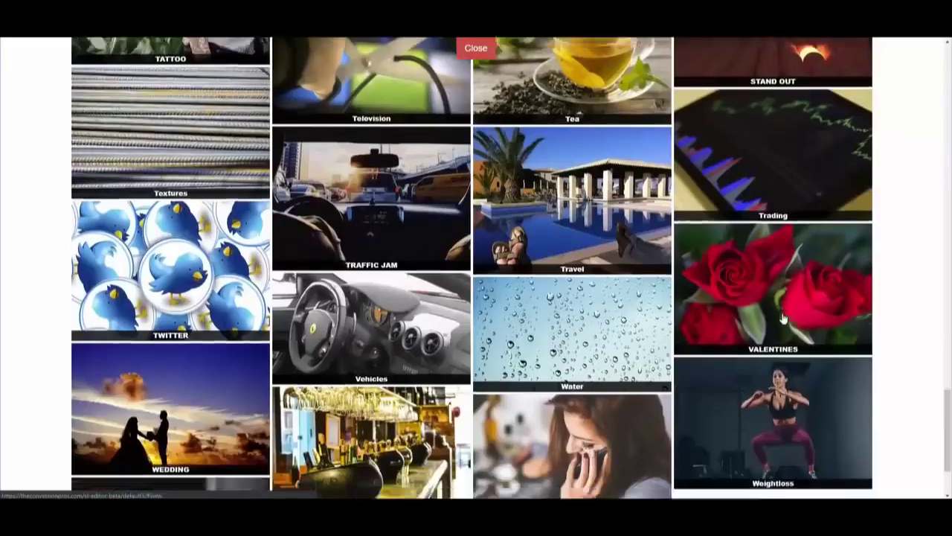
scroll(783, 319, "down", 1)
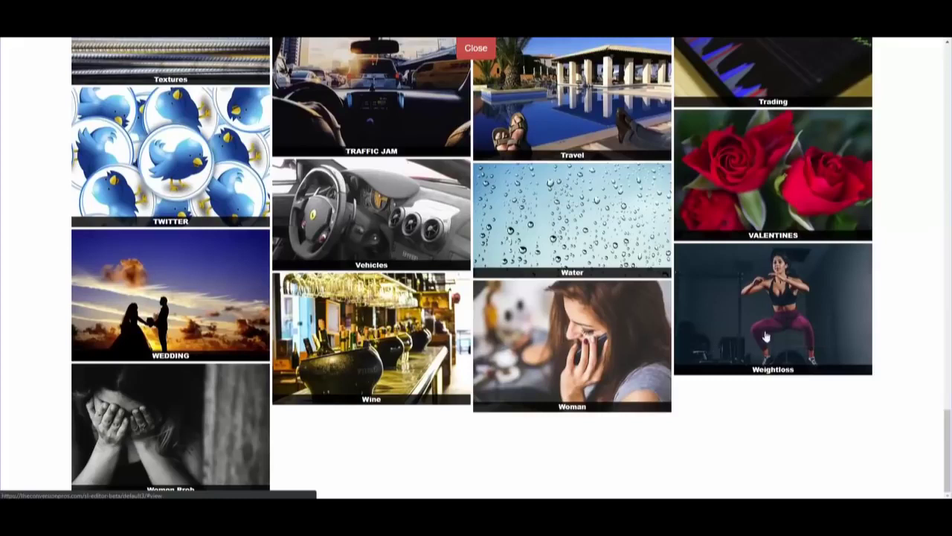
scroll(777, 346, "up", 1)
left_click(770, 380)
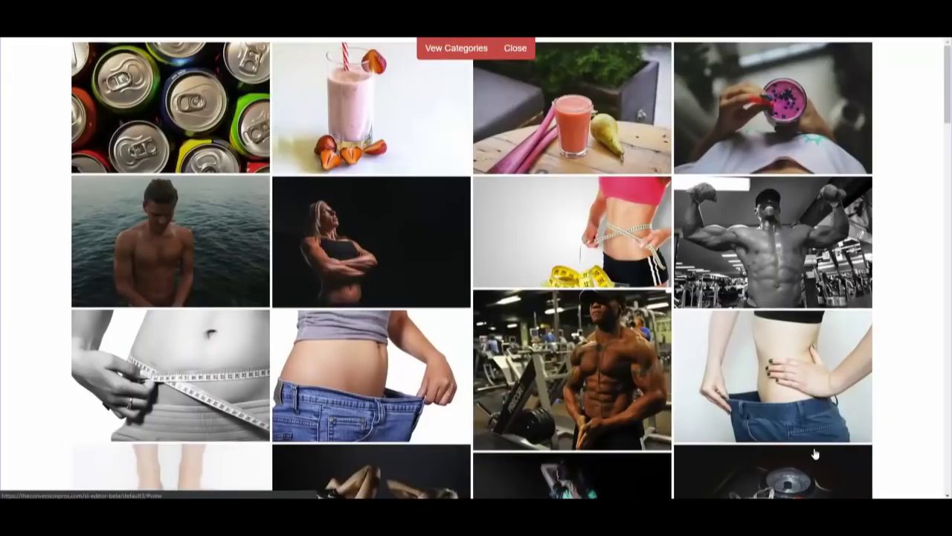
Step: Look through the Weightloss images and choose the woman in a pink top measuring her waist as the background
scroll(805, 467, "down", 10)
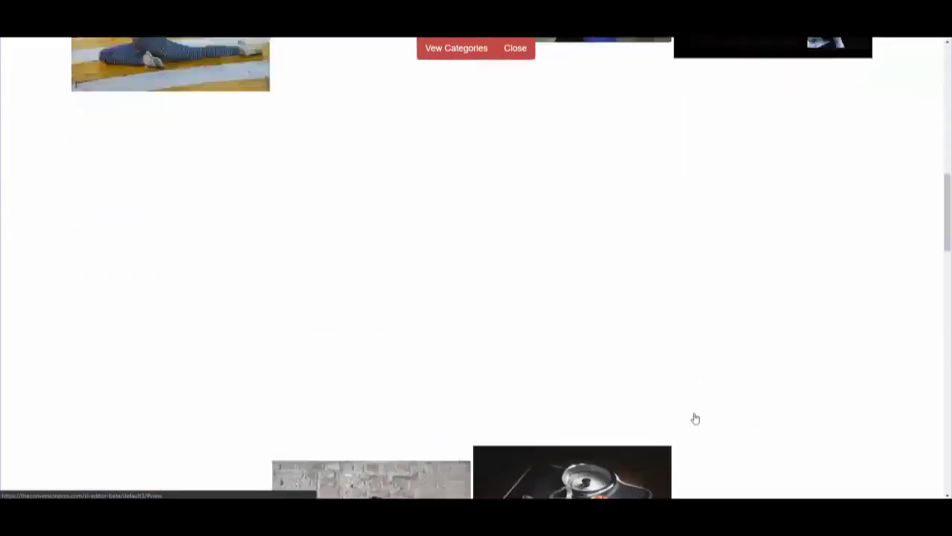
scroll(695, 418, "down", 4)
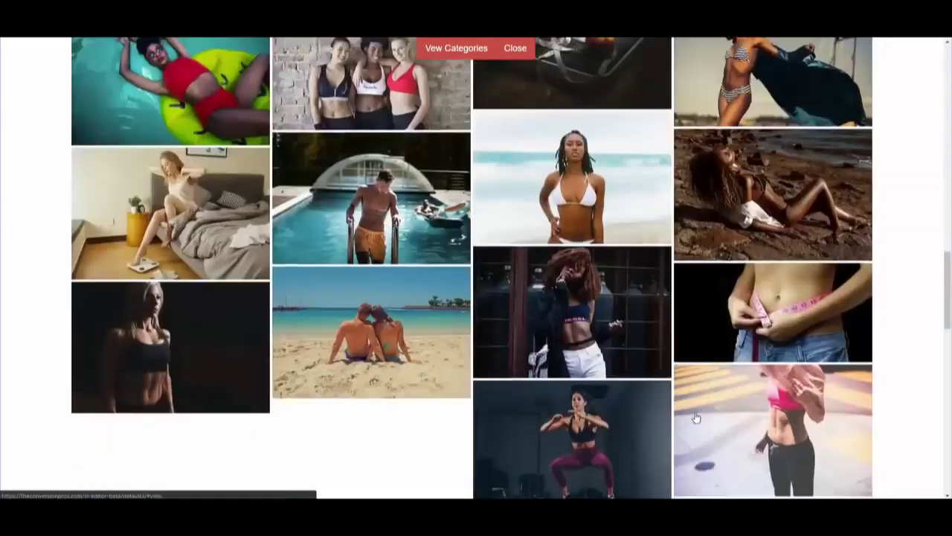
scroll(697, 416, "up", 5)
scroll(699, 413, "up", 10)
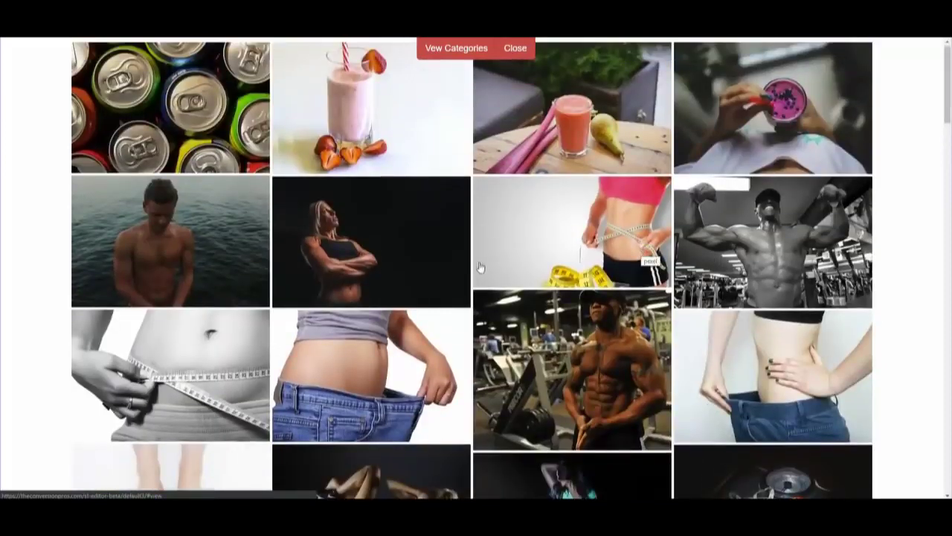
left_click(504, 230)
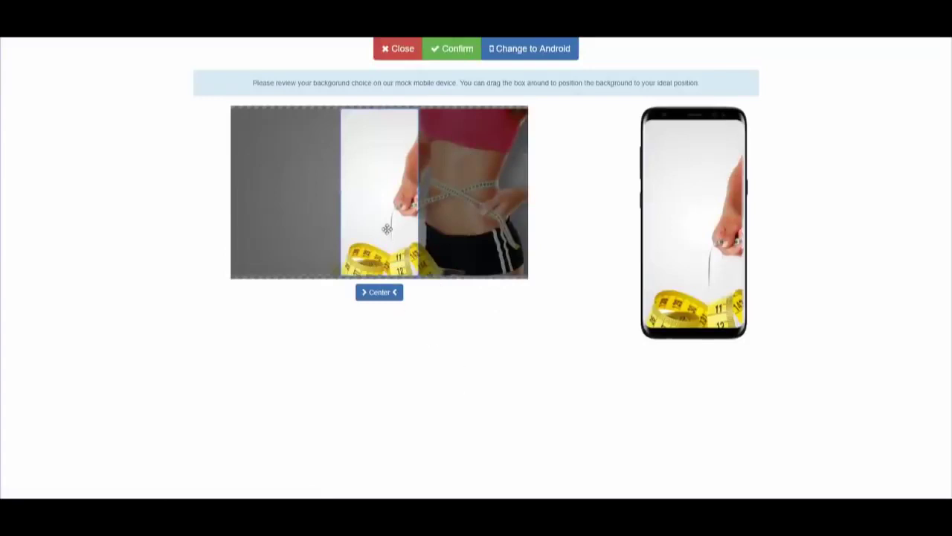
Step: Position the mobile crop box over the hand and part of the measured waist, and apply the background
left_click_drag(388, 230, 418, 225)
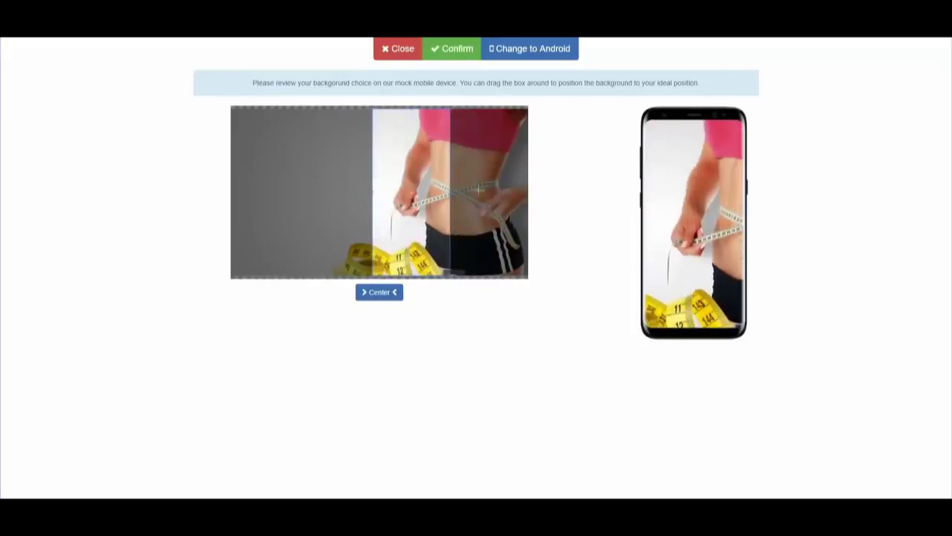
left_click_drag(432, 182, 438, 205)
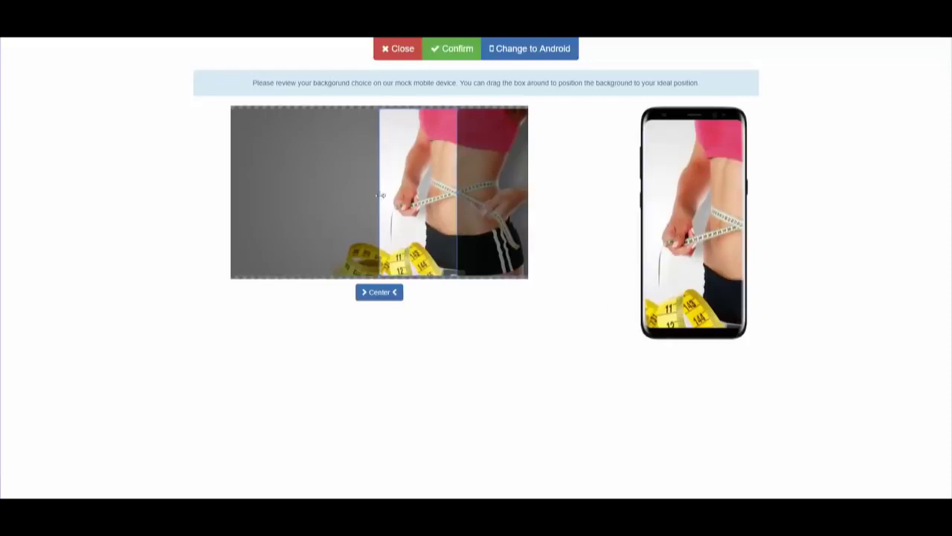
mouse_move(407, 201)
left_mouse_down()
mouse_move(355, 207)
mouse_move(466, 195)
mouse_move(387, 195)
mouse_move(396, 195)
left_mouse_up()
left_click(455, 49)
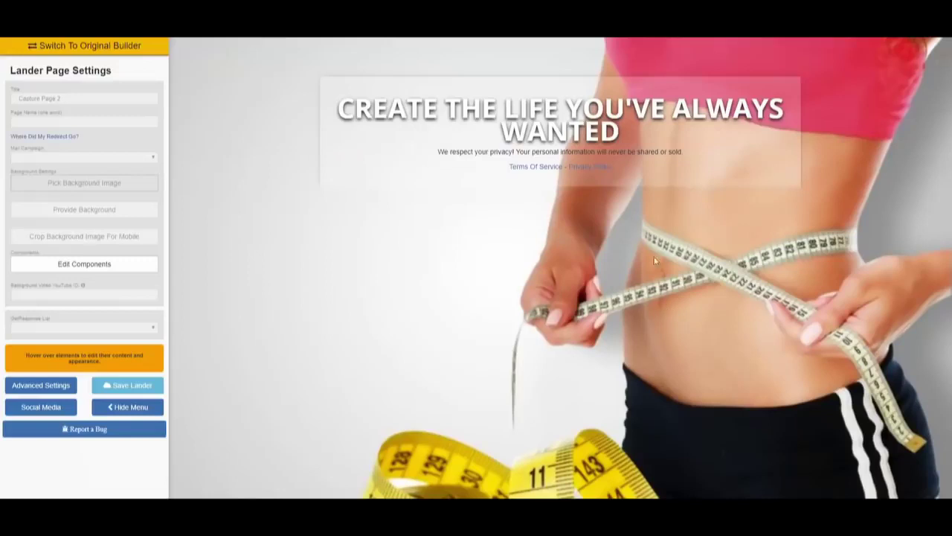
Step: Replace the headline text with "DO YOU WANT TO LOSE WEIGHT FAST?"
mouse_move(532, 126)
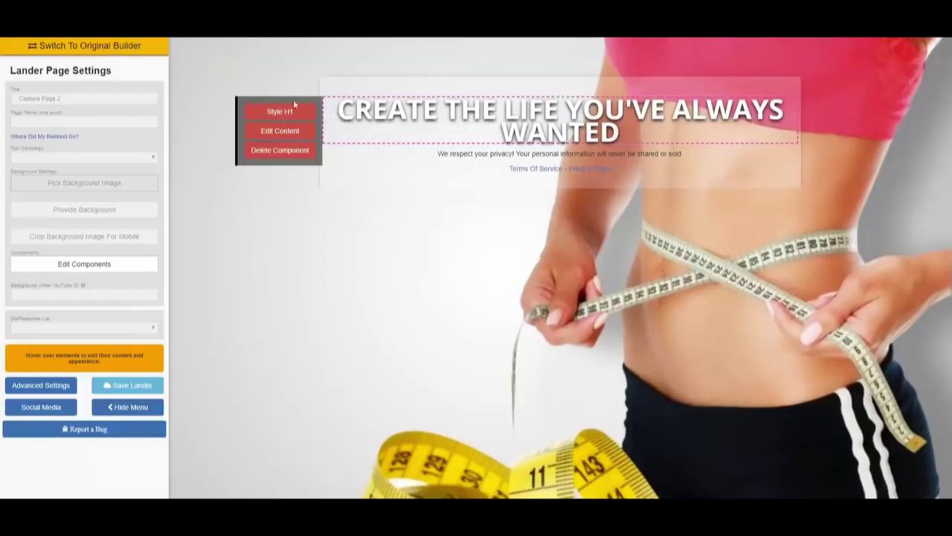
left_click(294, 130)
left_click(632, 154)
key("BackSpace")
key("BackSpace")
key("BackSpace")
key("BackSpace")
key("BackSpace")
key("BackSpace")
key("BackSpace")
key("BackSpace")
key("BackSpace")
key("BackSpace")
key("BackSpace")
key("BackSpace")
key("BackSpace")
key("BackSpace")
key("BackSpace")
key("BackSpace")
key("BackSpace")
key("BackSpace")
key("BackSpace")
key("BackSpace")
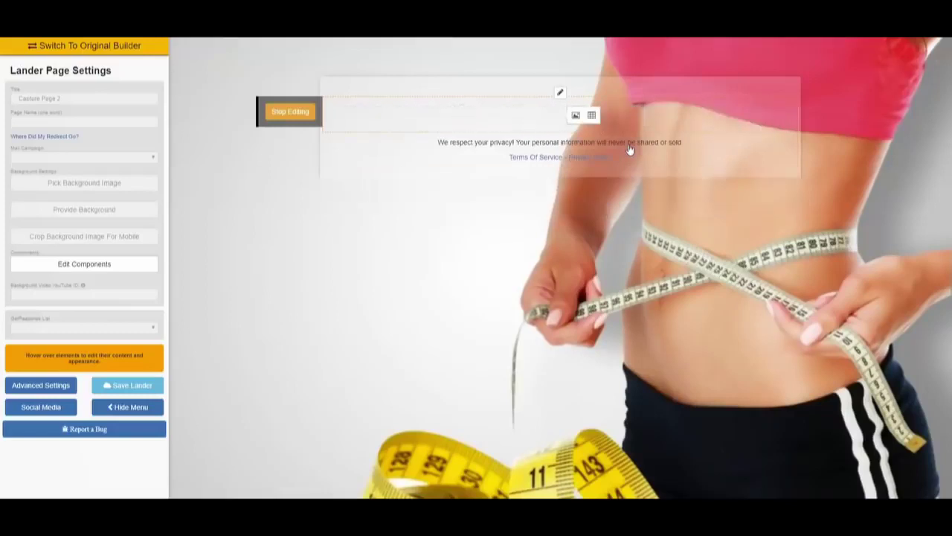
type("DO YOU WA")
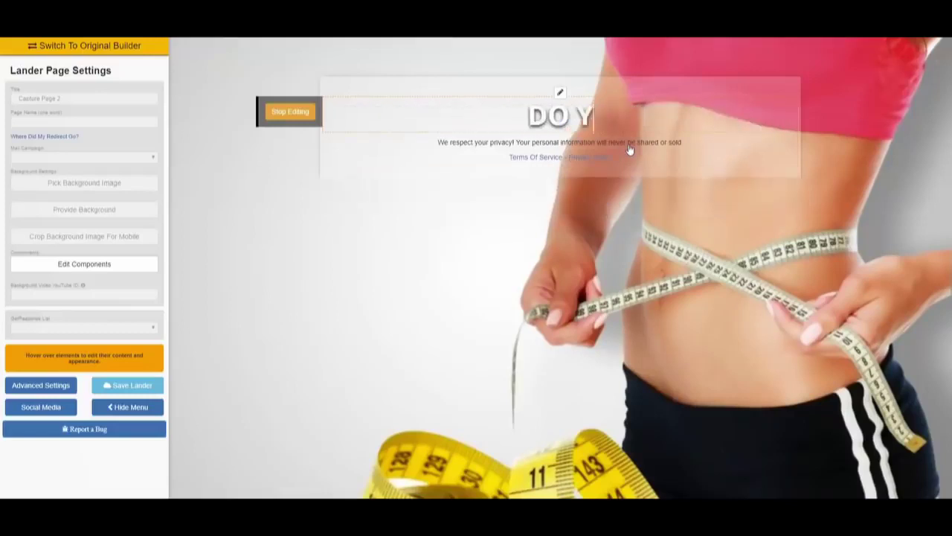
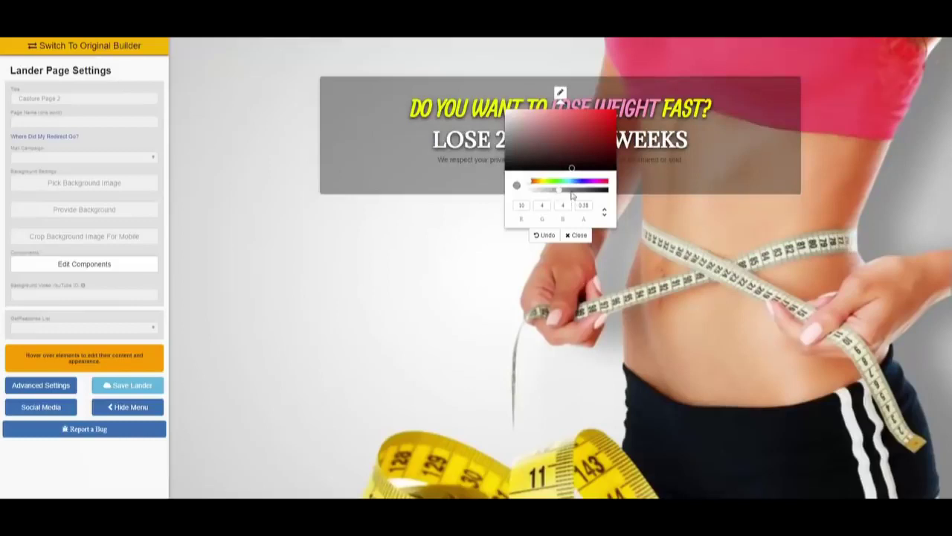
Step: Change the content box's background color to a translucent pink with 0.38 opacity
left_click(594, 182)
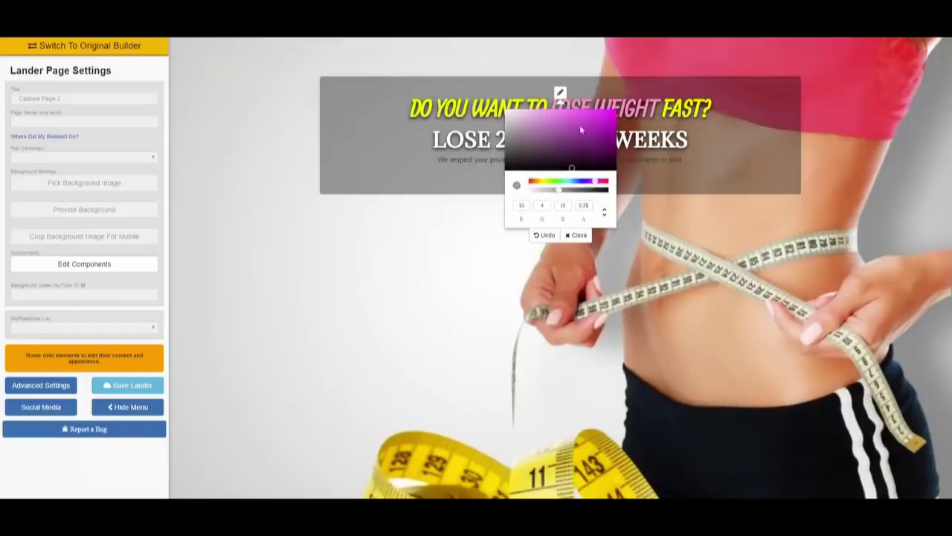
left_click(532, 131)
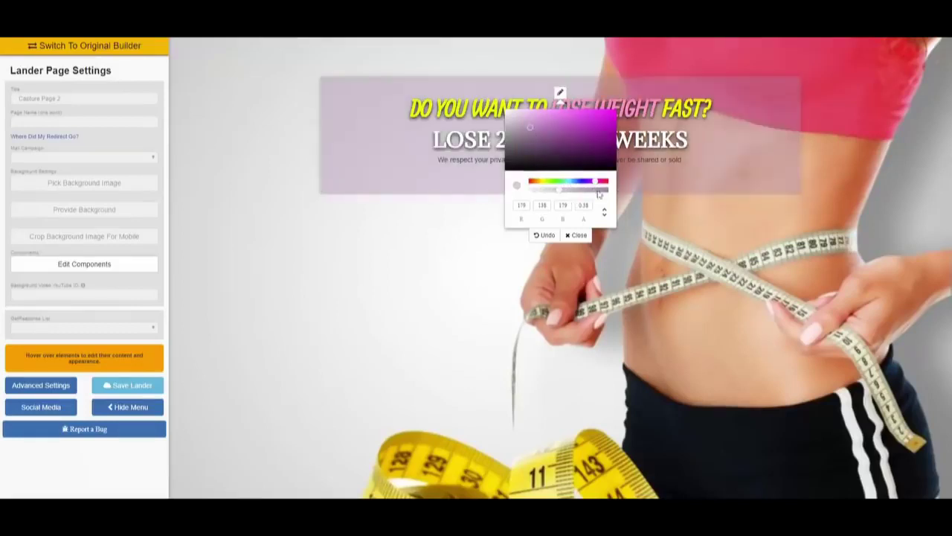
left_click(562, 116)
left_click_drag(576, 194, 555, 191)
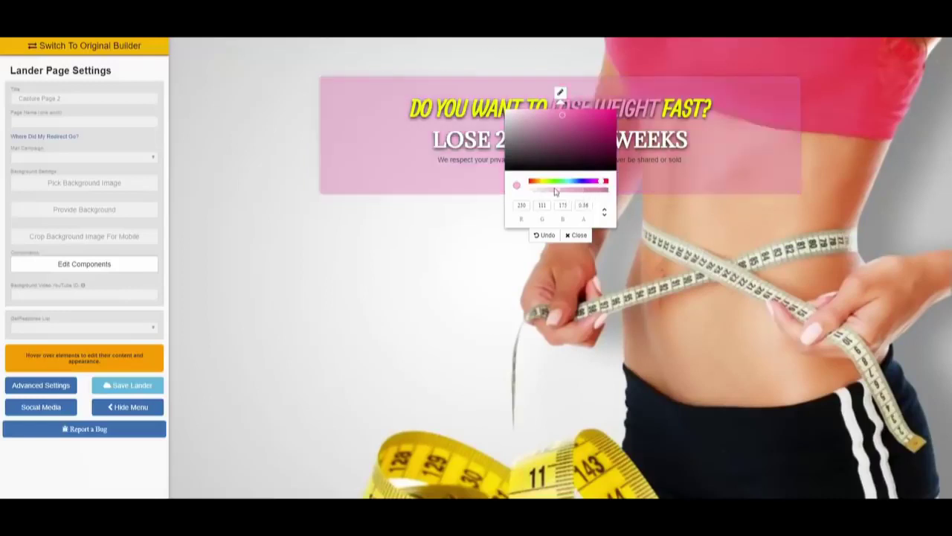
left_click(577, 233)
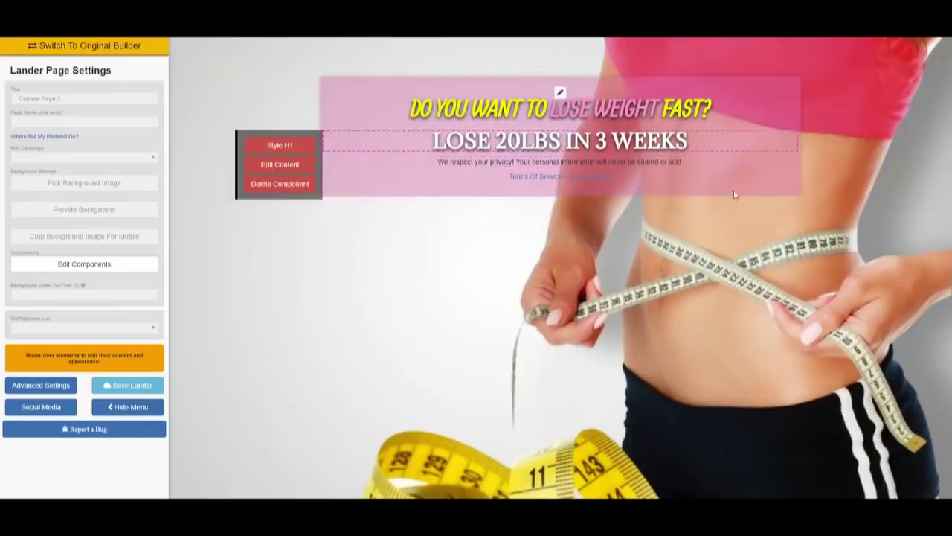
Step: Replace the page background with the Weightloss image of a woman in a pink top and black pants, using its default mobile crop
left_click(115, 187)
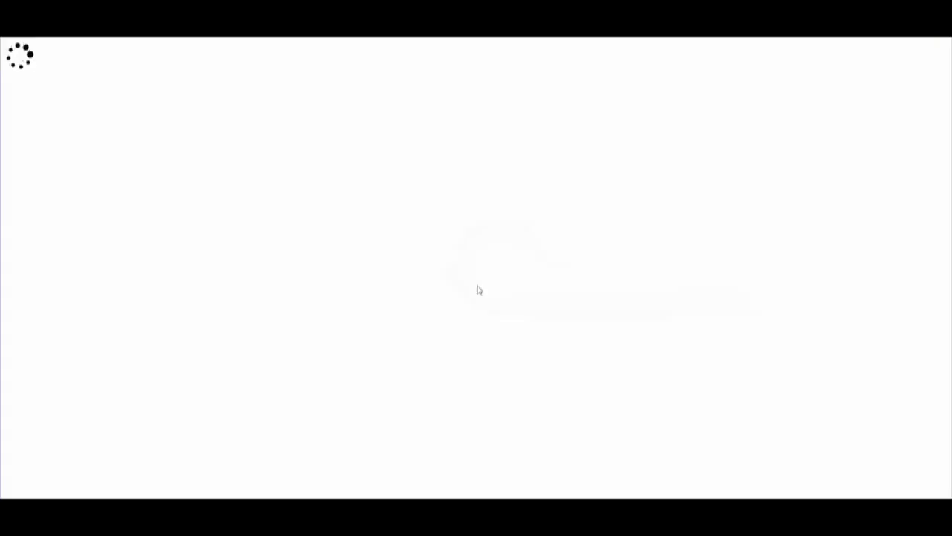
scroll(631, 305, "down", 3)
scroll(647, 312, "down", 20)
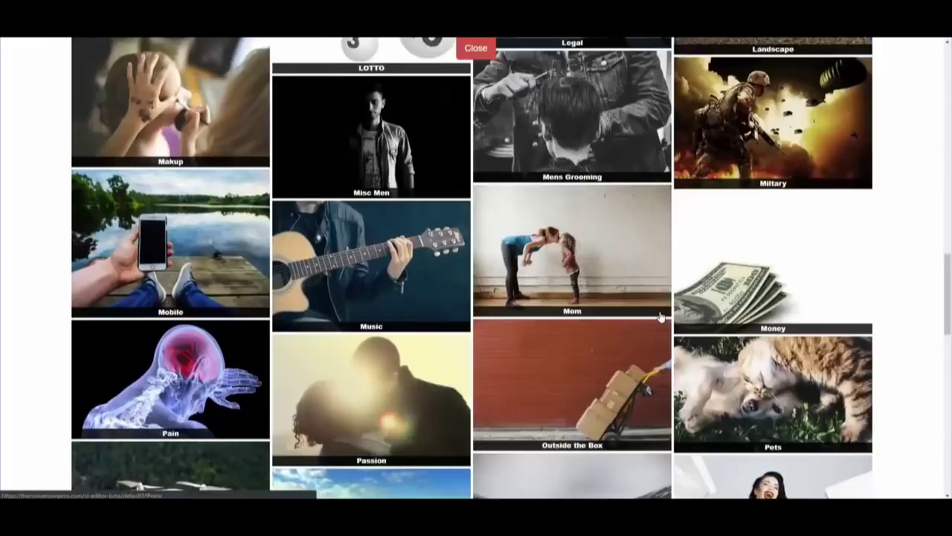
scroll(659, 317, "down", 2)
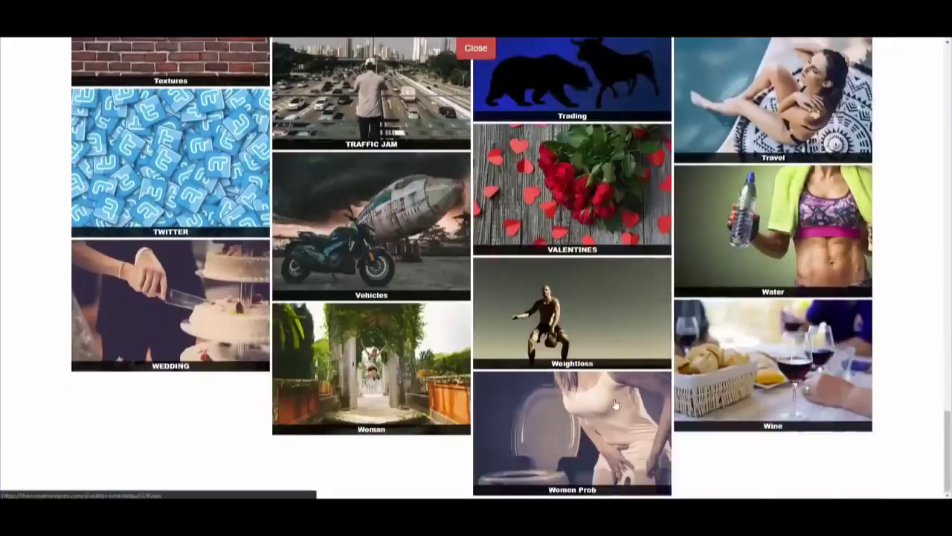
left_click(602, 340)
scroll(682, 313, "down", 6)
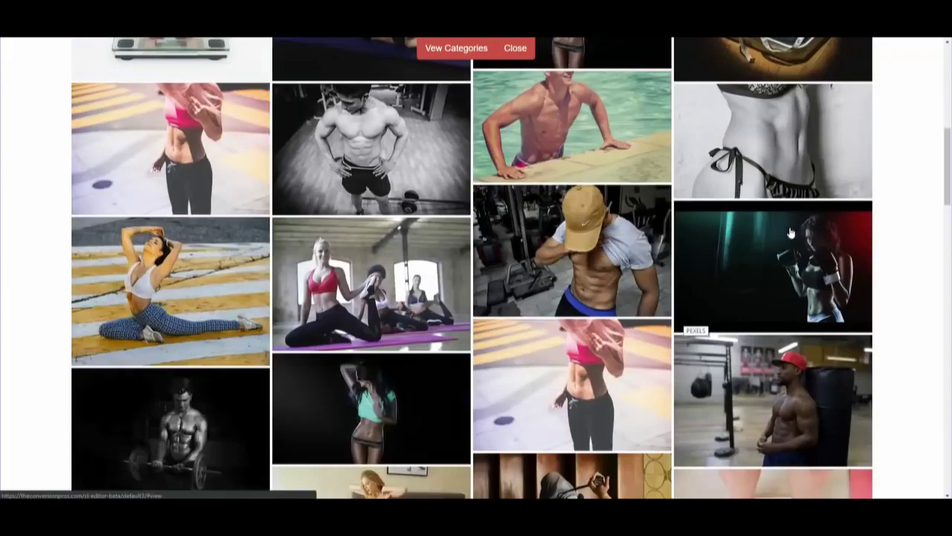
scroll(787, 239, "down", 12)
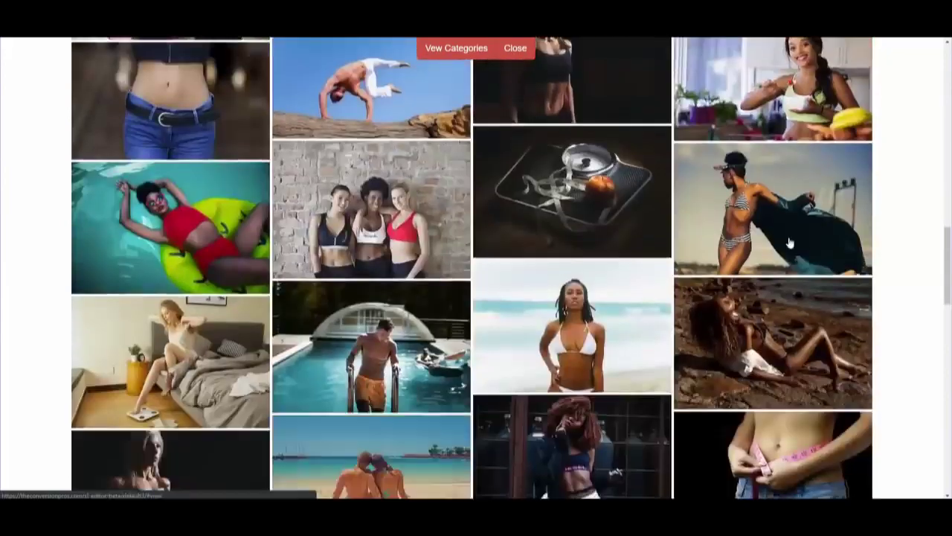
scroll(788, 247, "down", 3)
scroll(790, 246, "down", 1)
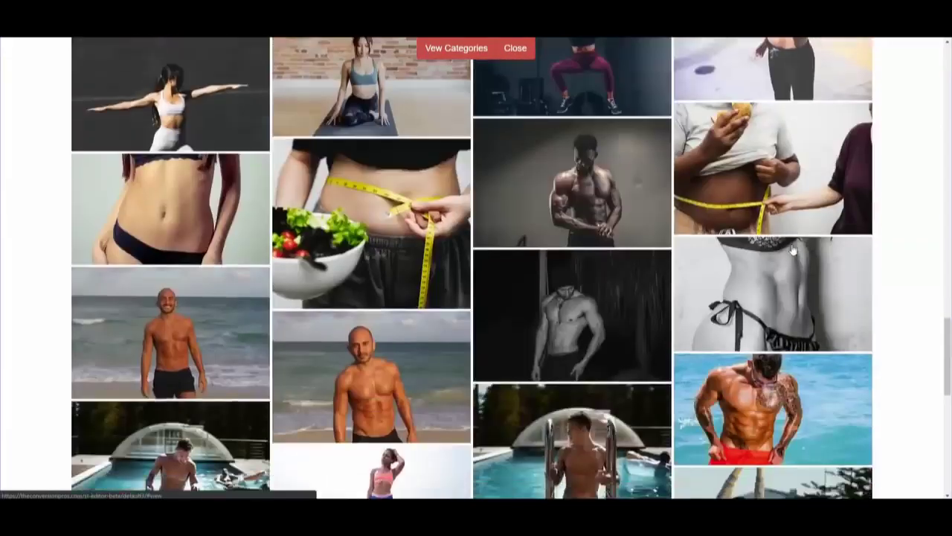
scroll(807, 227, "up", 2)
left_click(807, 227)
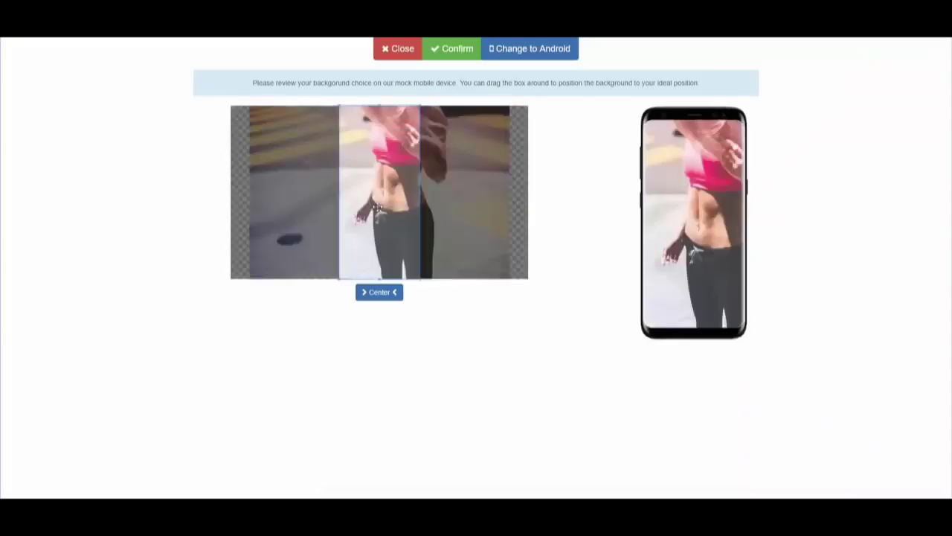
left_click(456, 50)
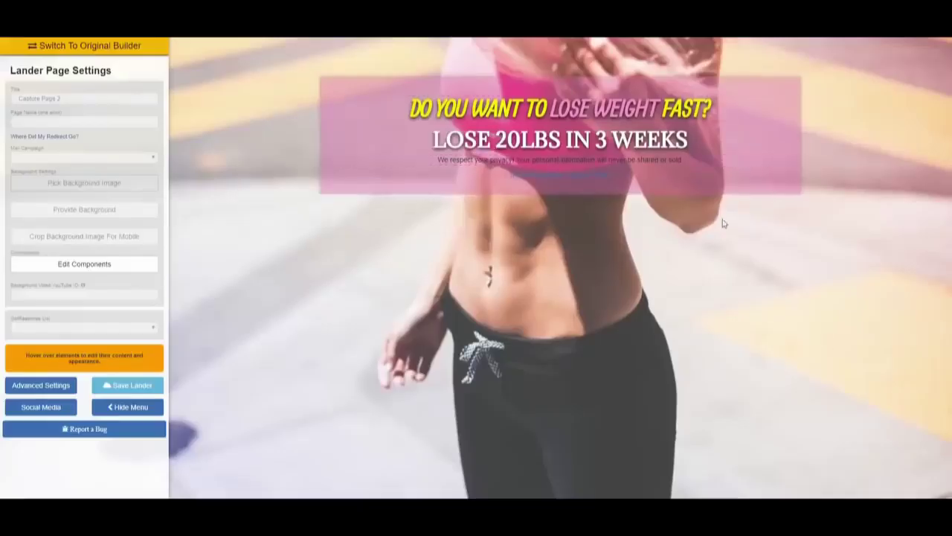
Step: Change the content box's background color to a translucent black
left_click(561, 93)
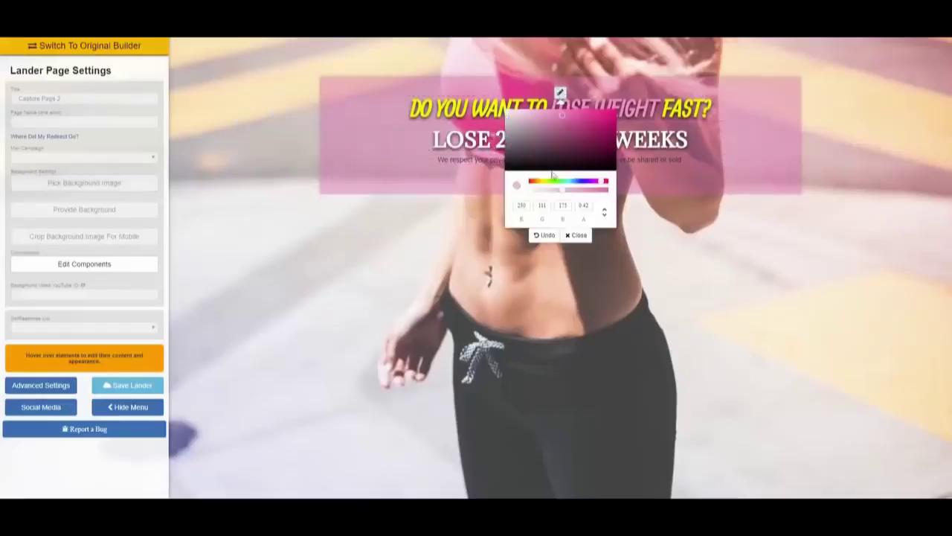
left_click(559, 171)
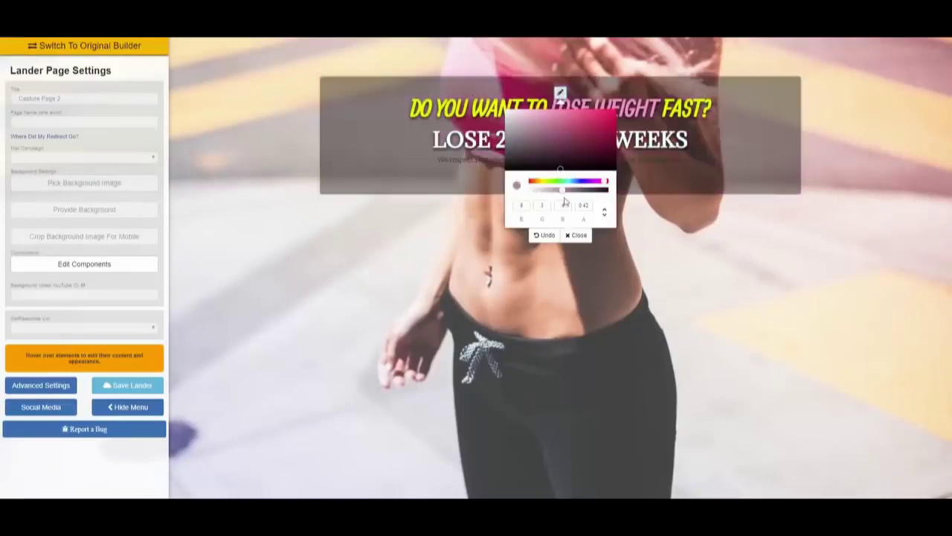
left_click(569, 237)
mouse_move(641, 172)
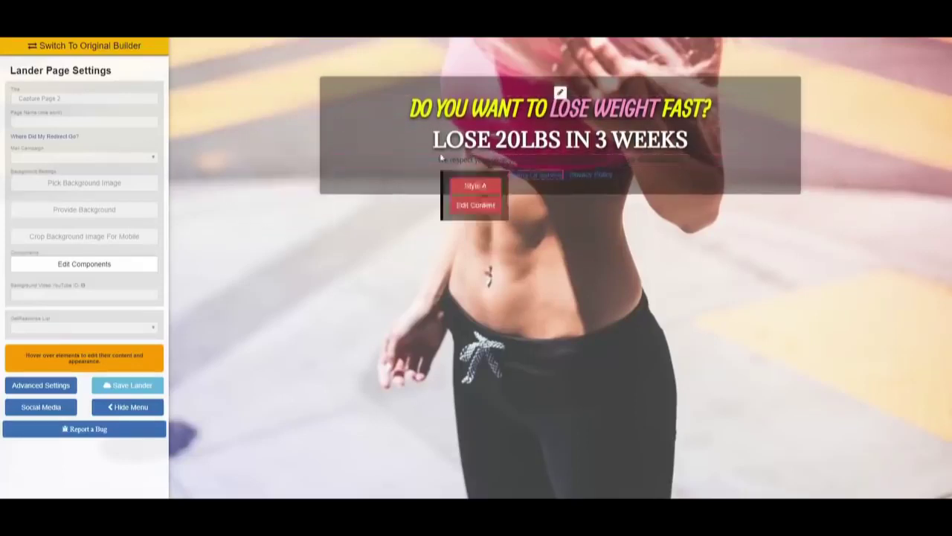
mouse_move(680, 103)
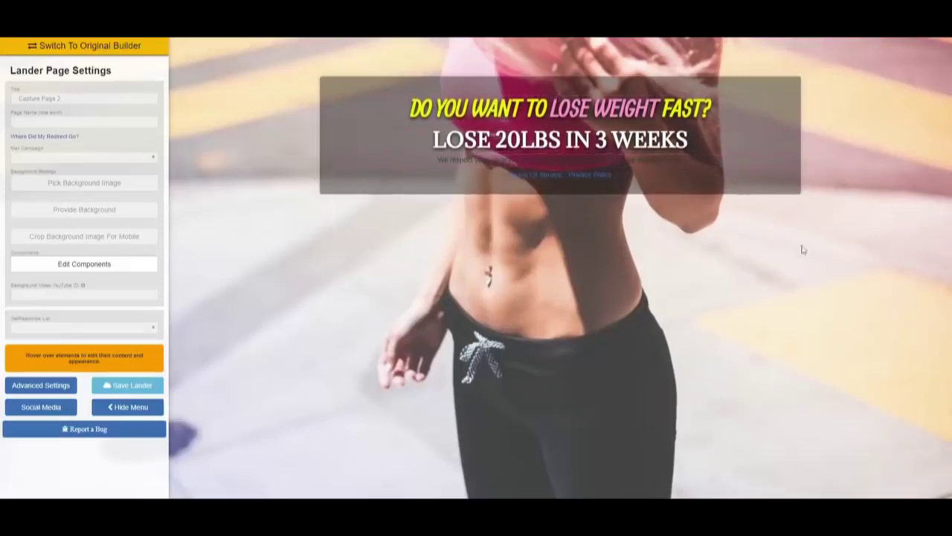
Step: Add an image component to the content box between the yellow headline and the "LOSE 20LBS IN 3 WEEKS" line
left_click(102, 265)
scroll(851, 315, "down", 2)
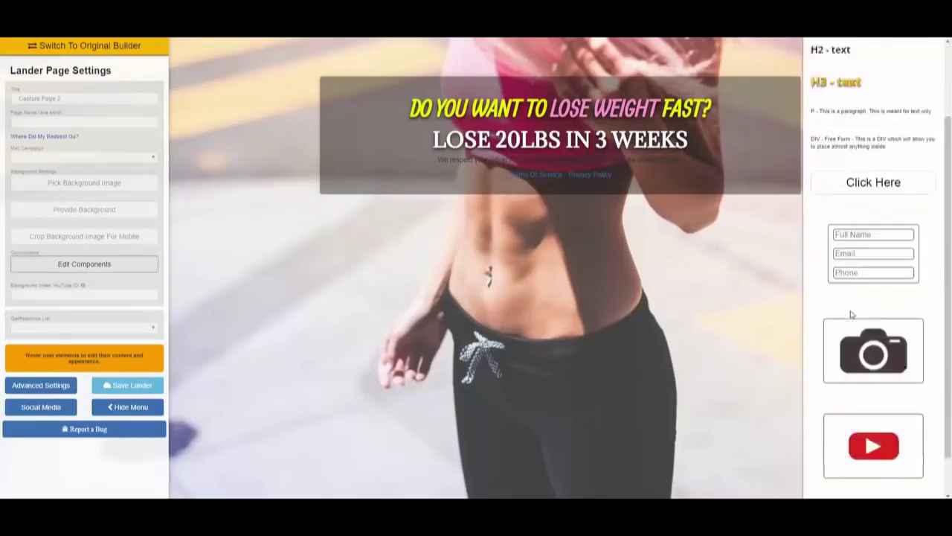
scroll(852, 314, "down", 1)
left_click_drag(851, 315, 554, 137)
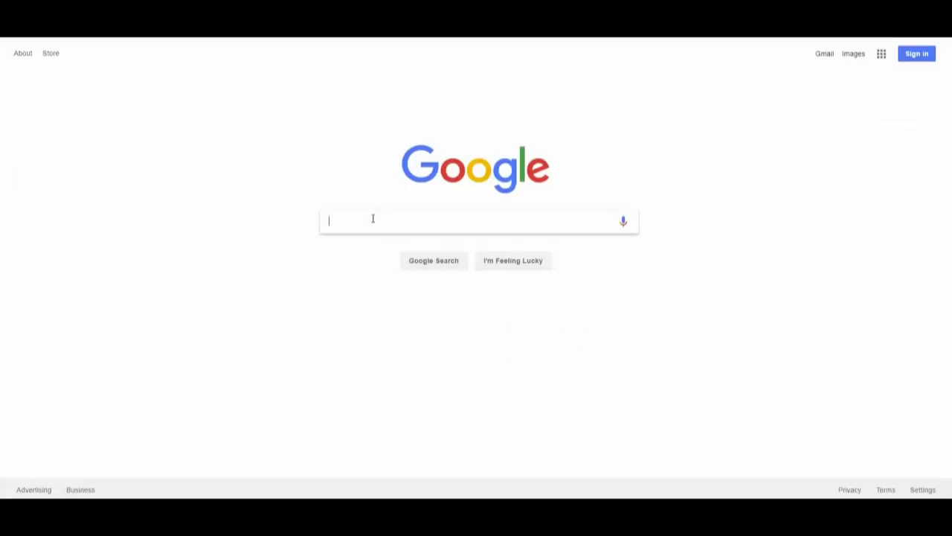
Step: Search Google for "weightloss before and after" and show the image results
type("weightlo")
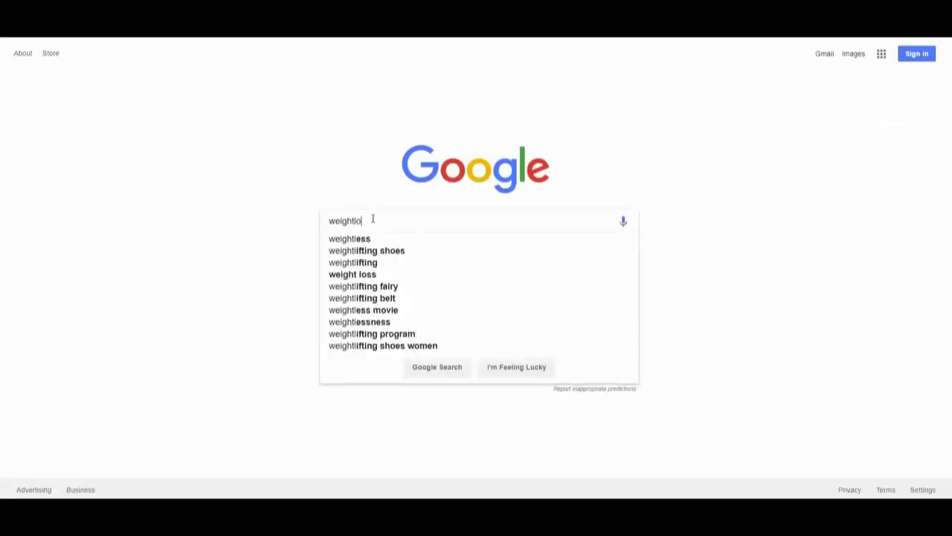
type("ss befo")
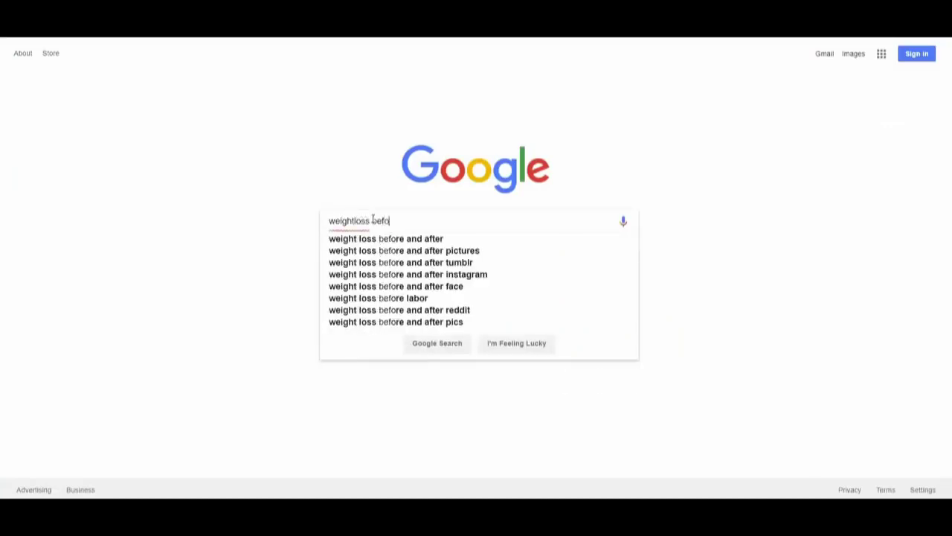
type("re and after")
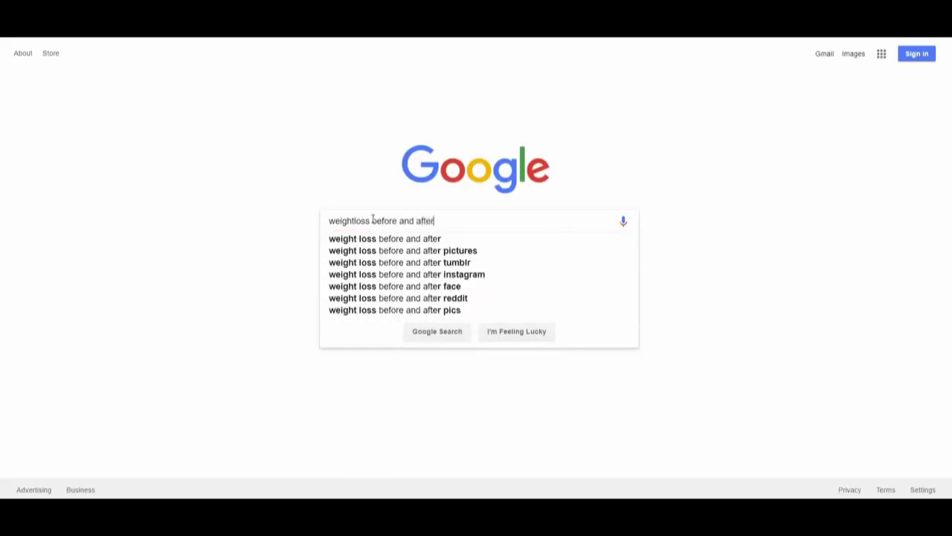
key("Return")
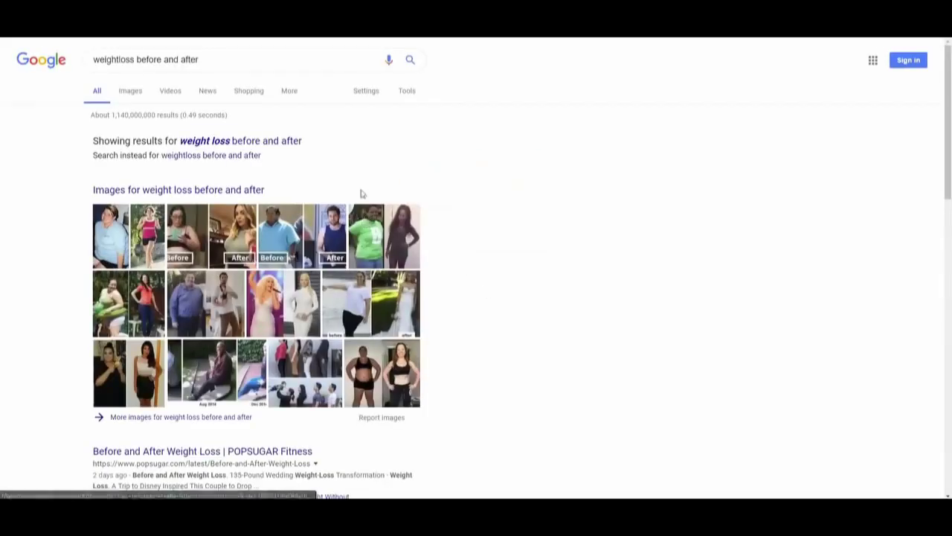
left_click(132, 93)
Step: Look through the before-and-after photos and copy the image address of the F45 man's weight loss picture from news.com.au
scroll(506, 268, "down", 1)
scroll(559, 282, "down", 9)
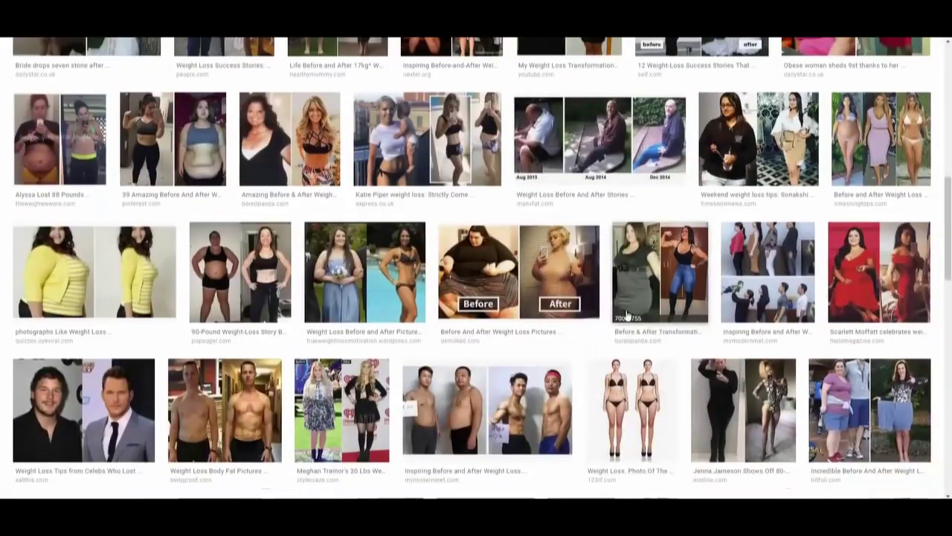
scroll(636, 316, "down", 1)
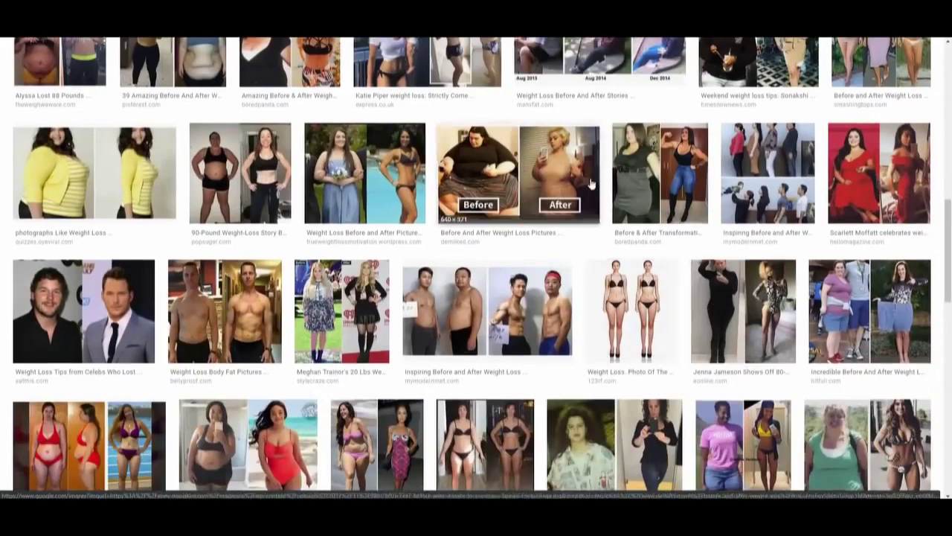
scroll(640, 247, "down", 1)
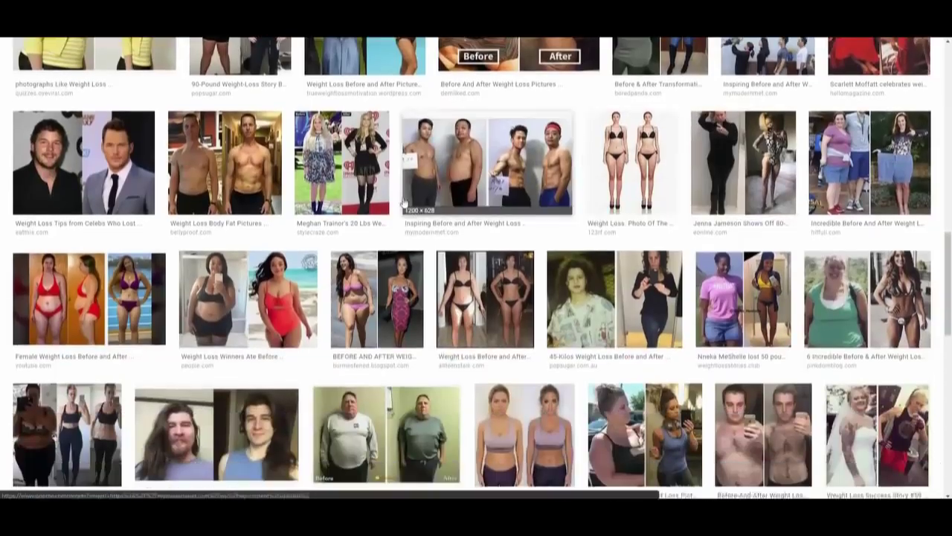
scroll(547, 239, "down", 2)
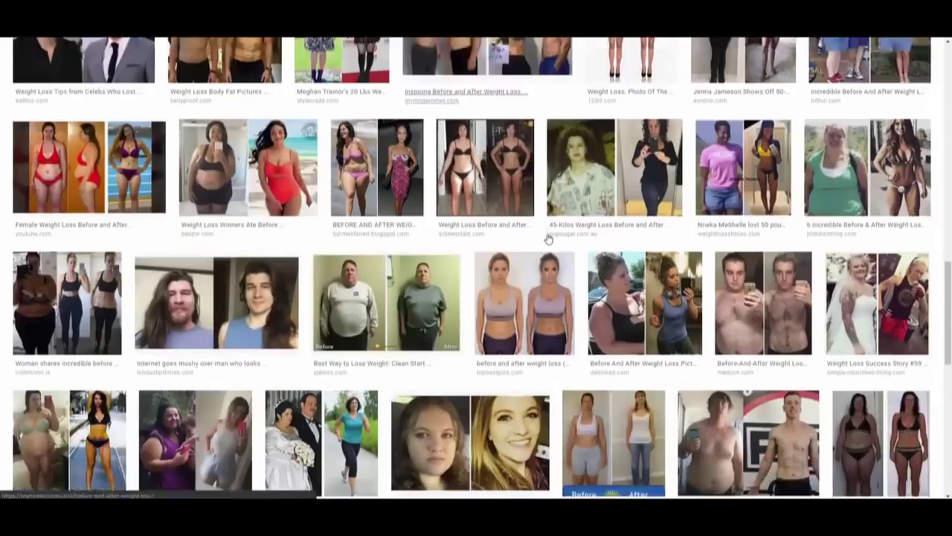
scroll(547, 238, "down", 1)
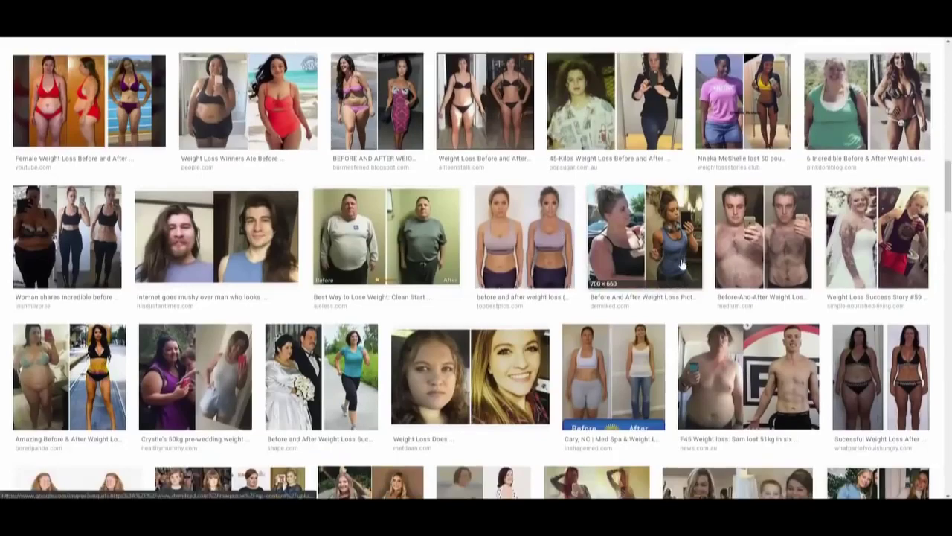
scroll(744, 305, "down", 2)
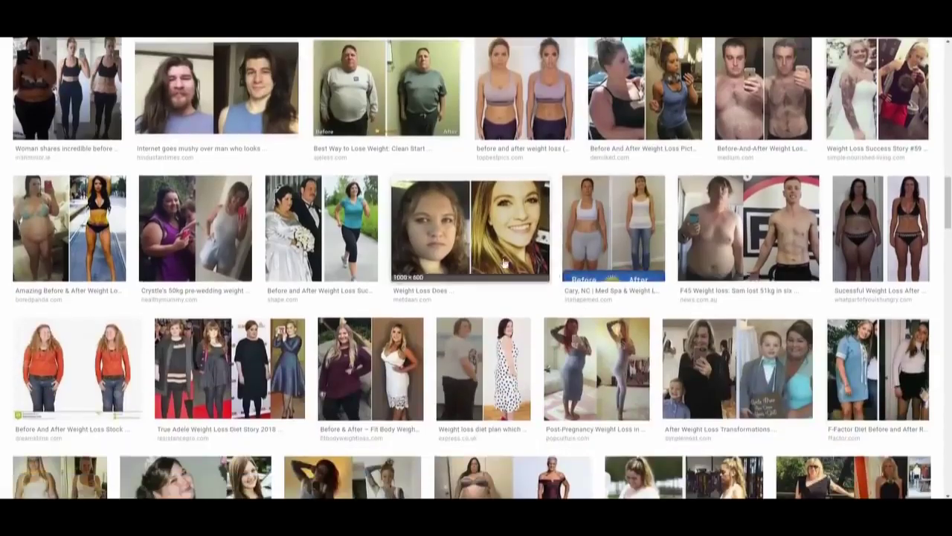
scroll(446, 251, "down", 1)
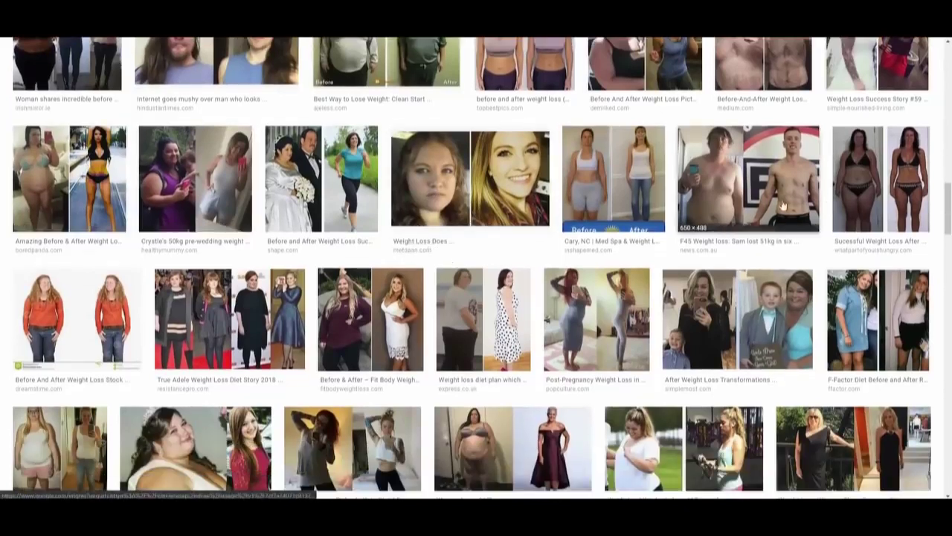
left_click(759, 192)
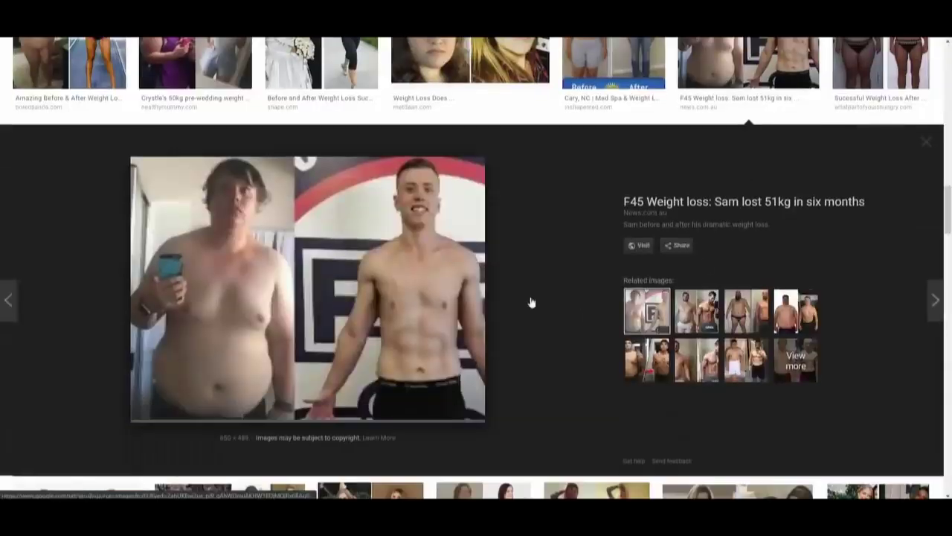
right_click(363, 259)
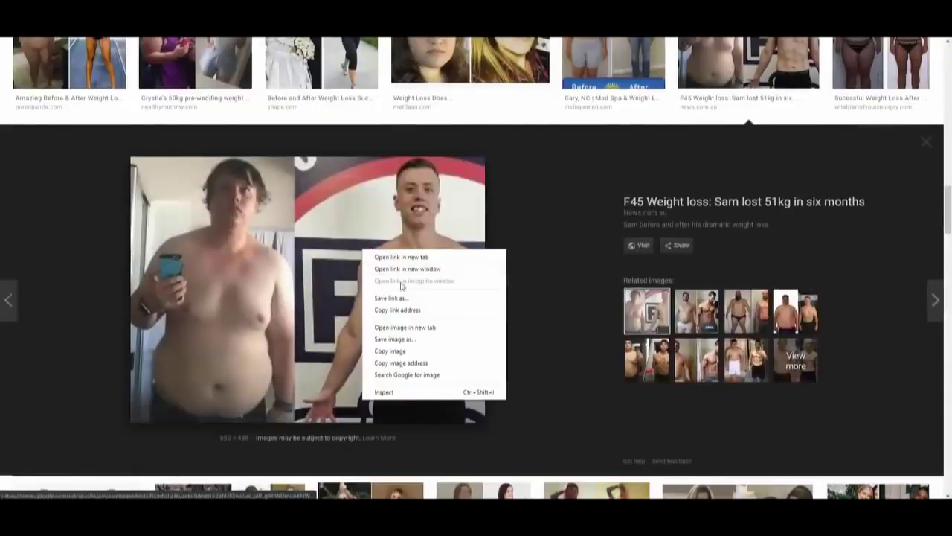
left_click(404, 363)
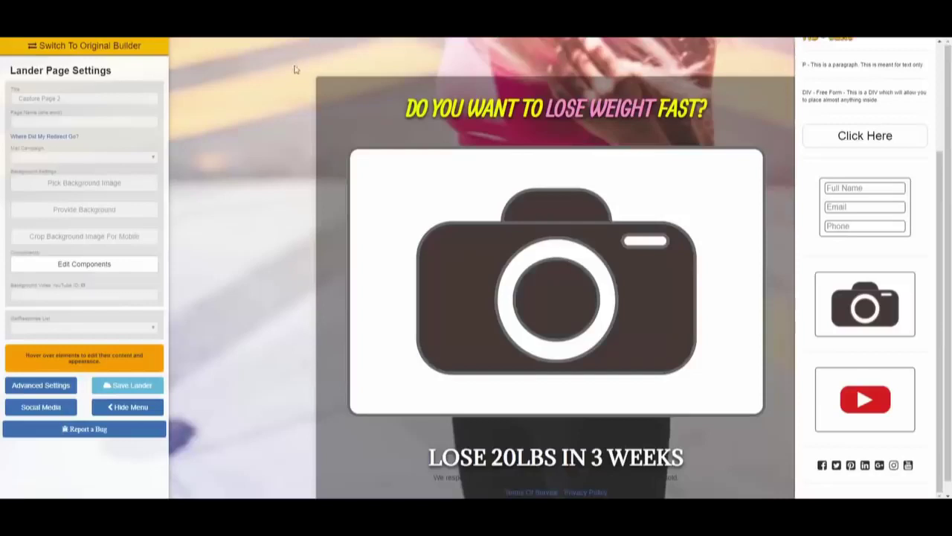
Step: Try the copied address as the image component's URL, and clear it from the field
mouse_move(372, 176)
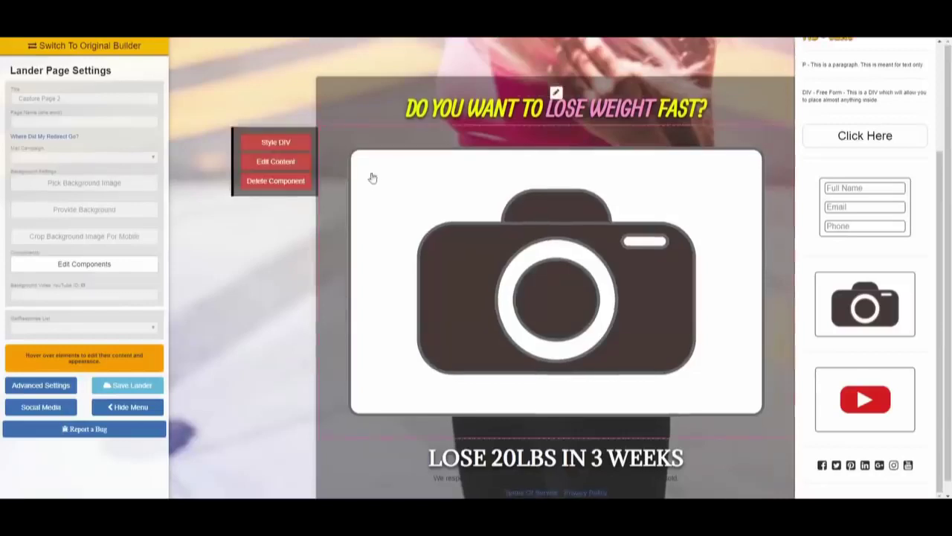
left_click(290, 161)
right_click(378, 111)
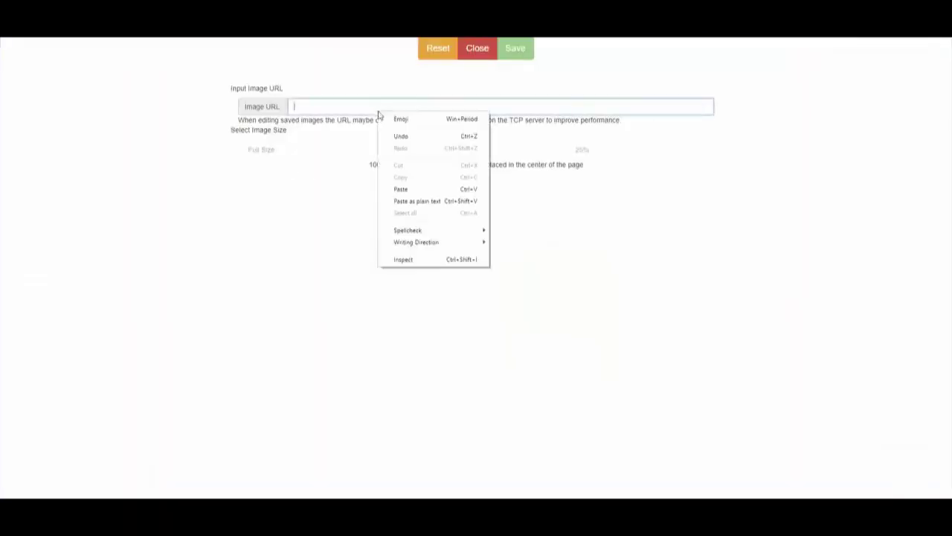
left_click(408, 189)
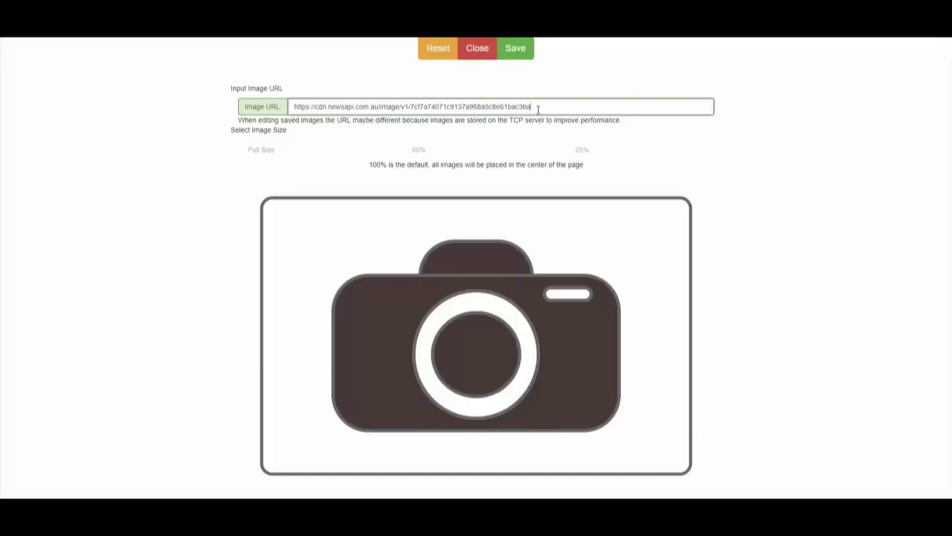
left_click_drag(537, 109, 271, 139)
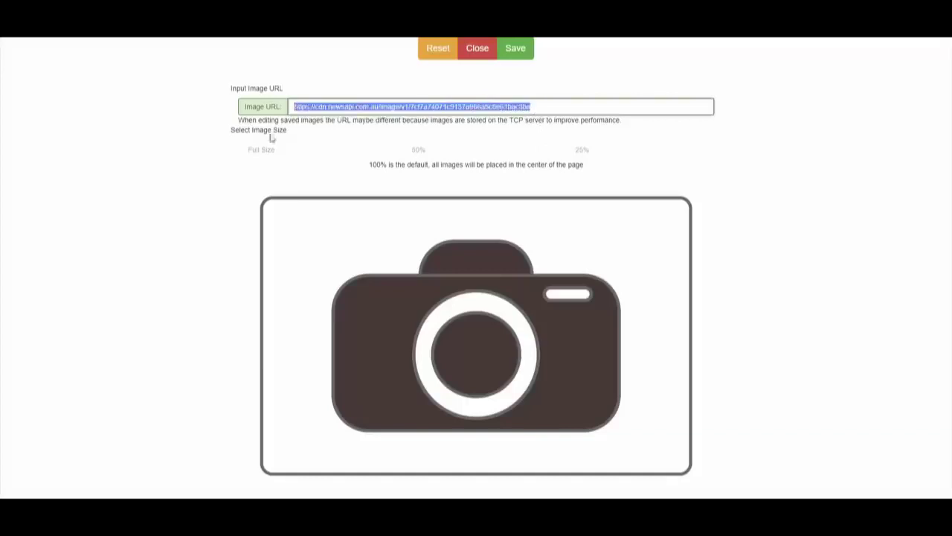
key("BackSpace")
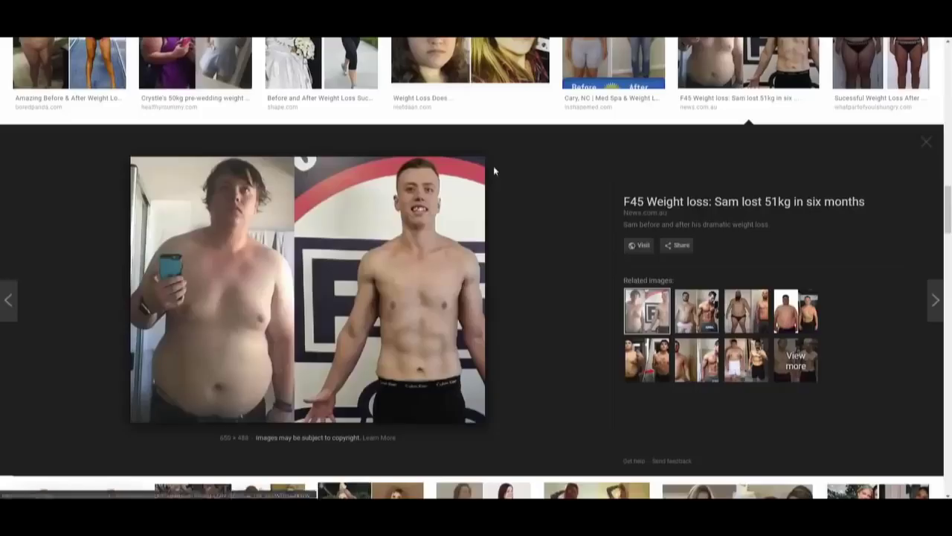
Step: Look through more before-and-after photos and copy the image address of the weighteasyloss.com picture of the woman in the yellow bikini
scroll(493, 166, "up", 5)
scroll(561, 235, "up", 8)
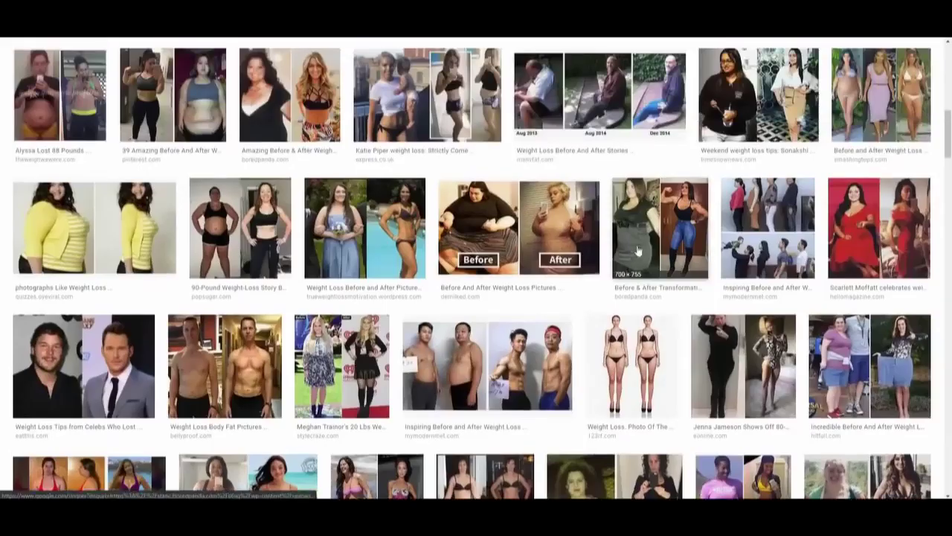
scroll(644, 247, "up", 3)
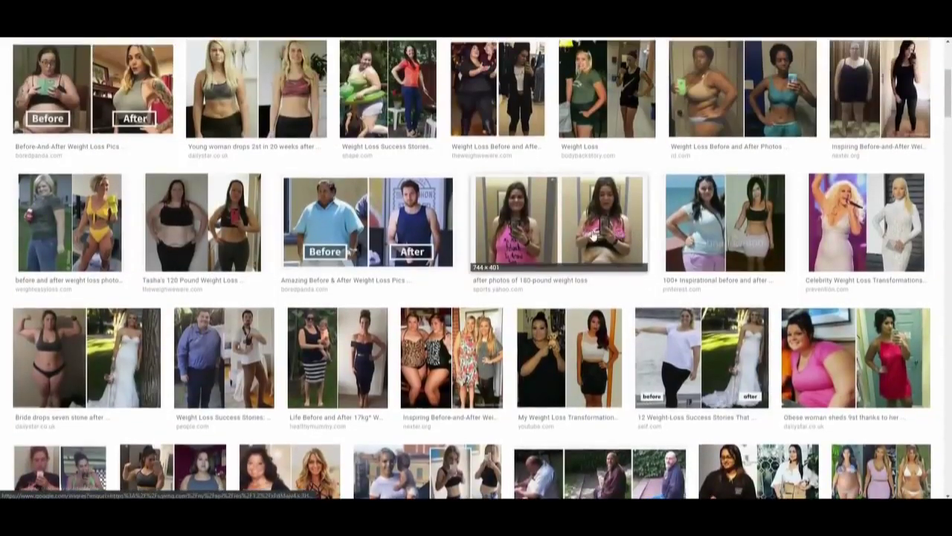
scroll(489, 227, "down", 1)
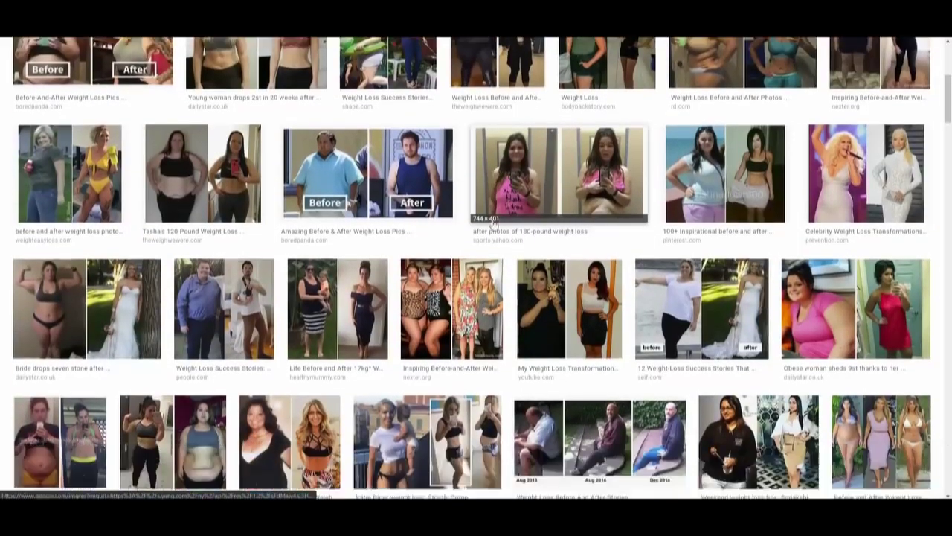
left_click(241, 180)
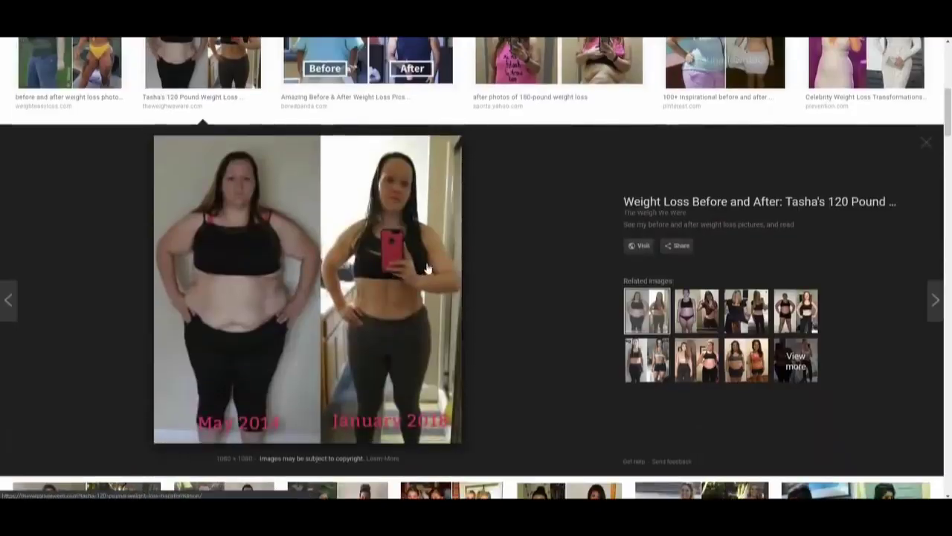
scroll(427, 268, "up", 3)
left_click(111, 195)
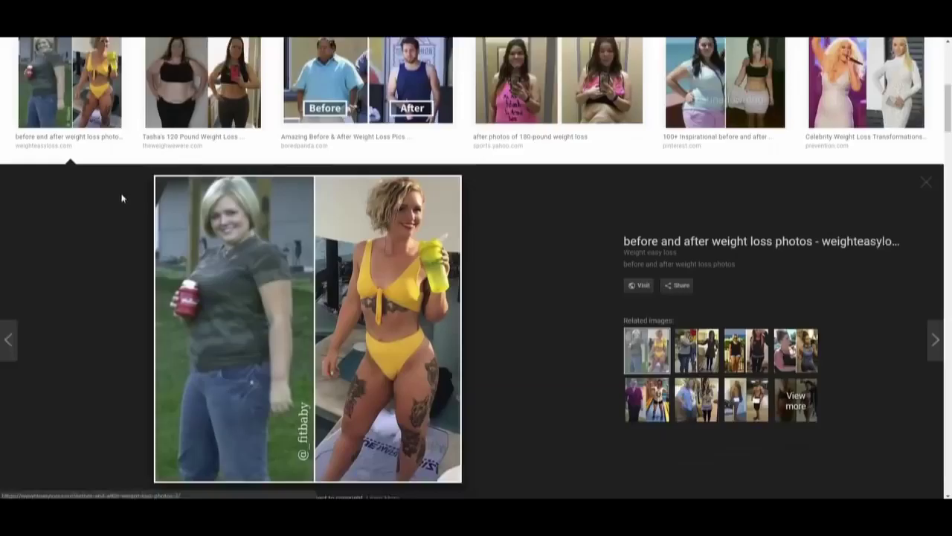
right_click(384, 259)
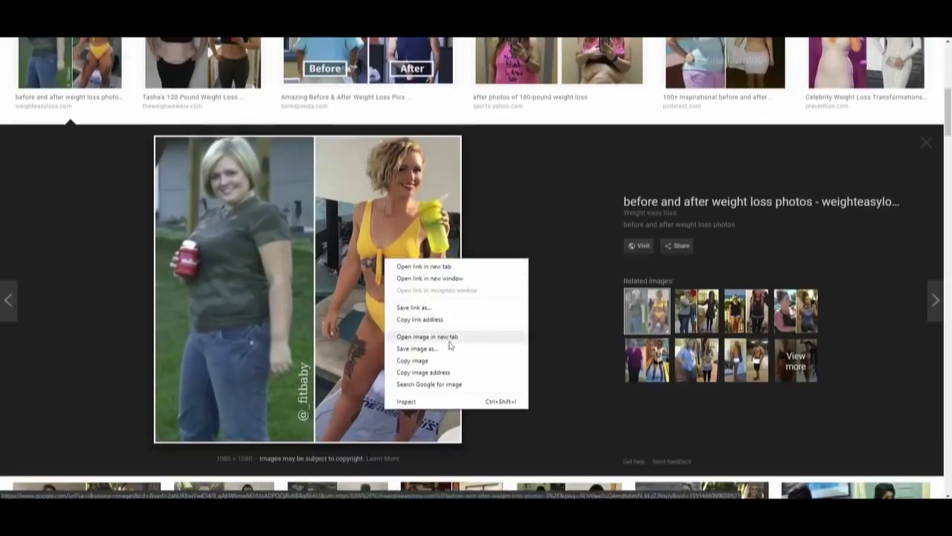
left_click(444, 372)
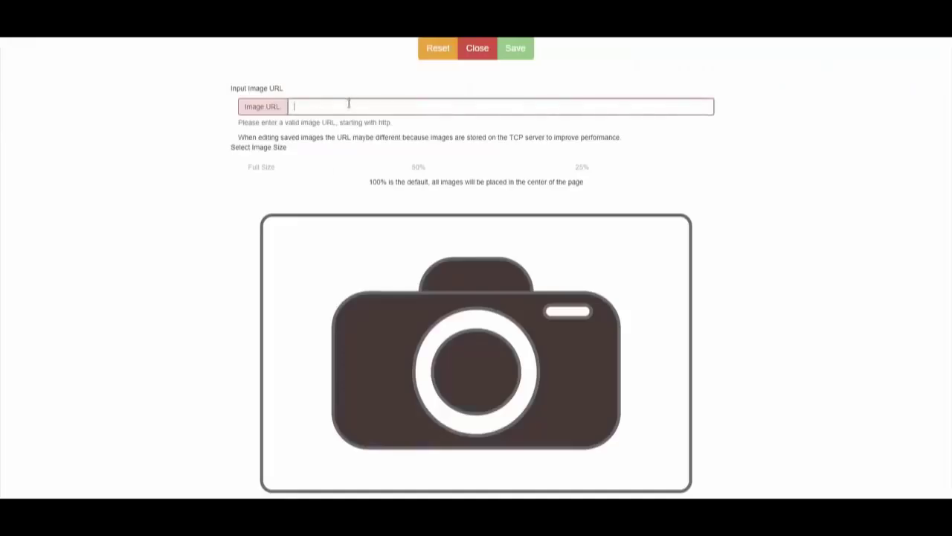
right_click(349, 104)
left_click(383, 180)
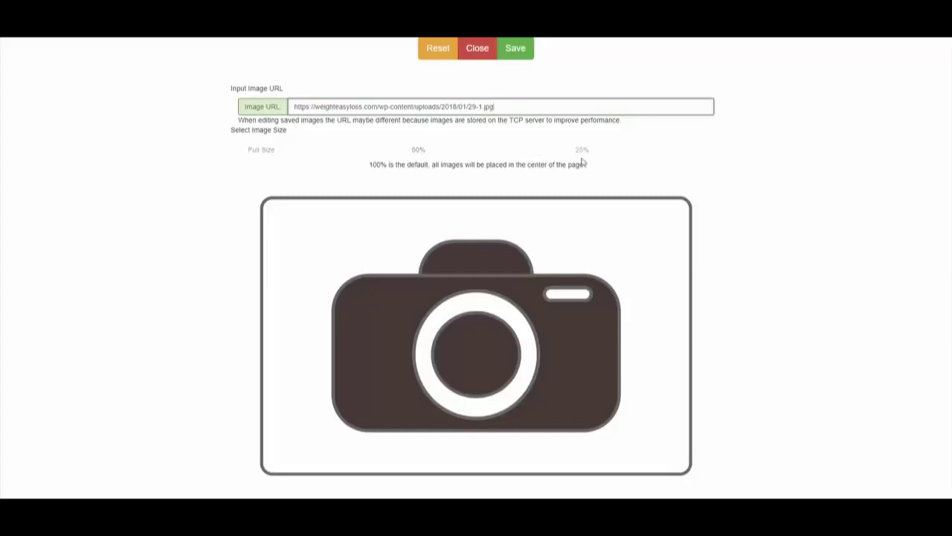
left_click(521, 55)
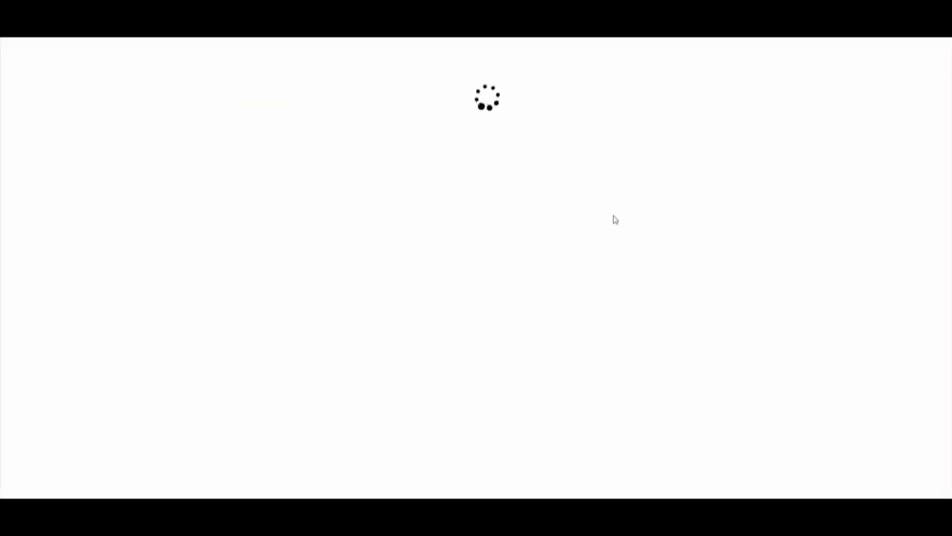
Step: Resize the before-and-after image to 25%, re-enter the copied image address as its URL, and save the component
scroll(675, 244, "down", 3)
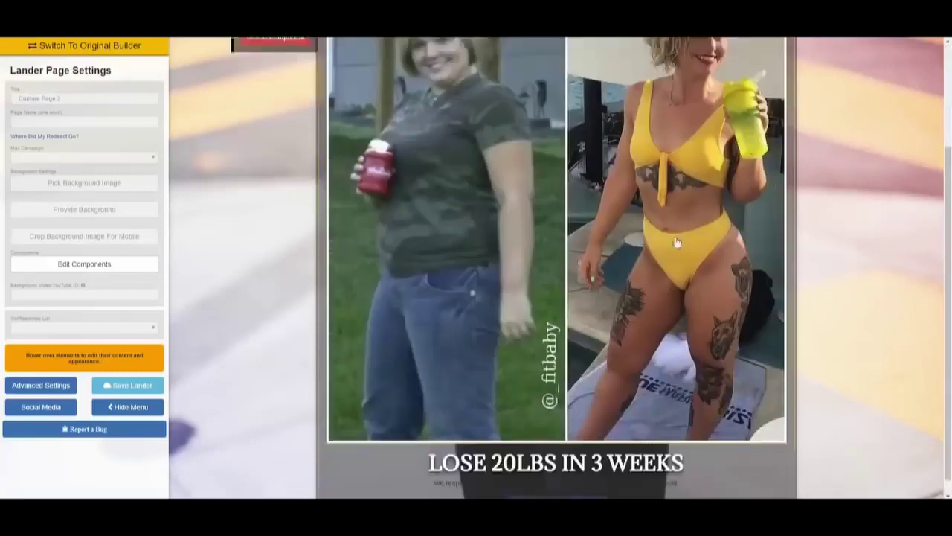
scroll(692, 224, "up", 3)
scroll(732, 188, "down", 3)
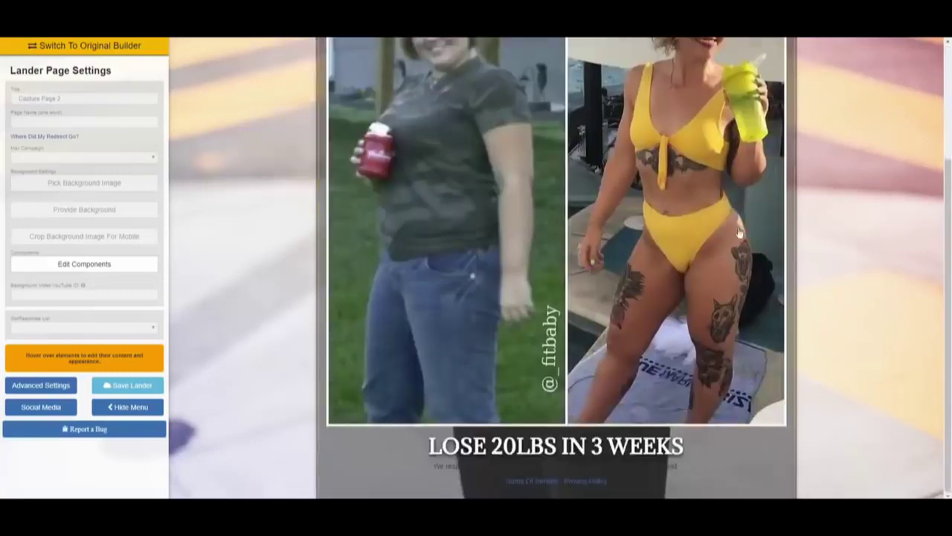
scroll(732, 188, "up", 3)
scroll(706, 192, "down", 3)
scroll(677, 196, "up", 1)
scroll(677, 196, "up", 2)
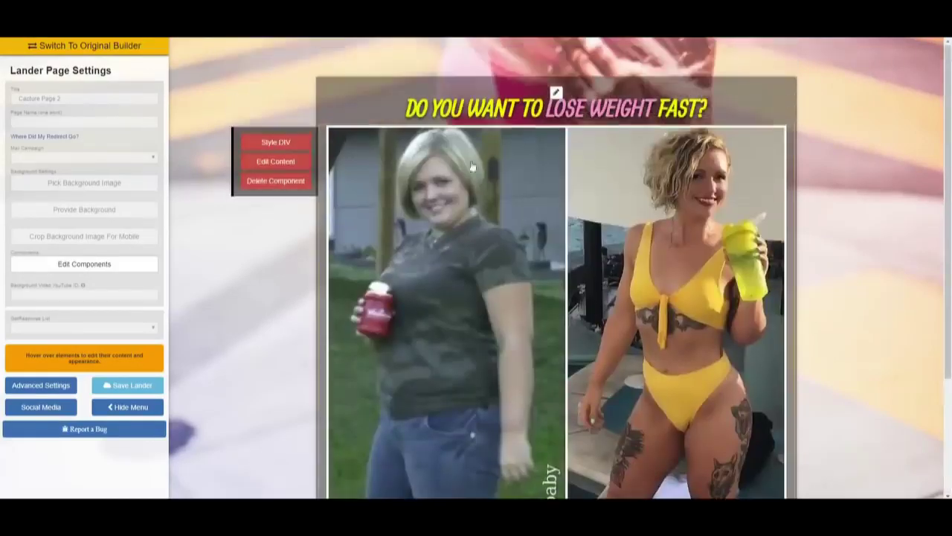
left_click(294, 159)
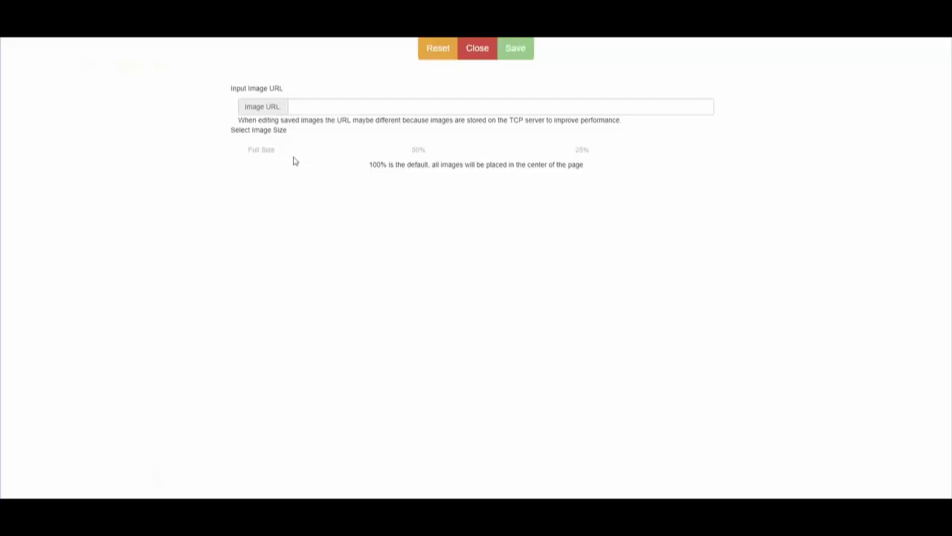
left_click(582, 152)
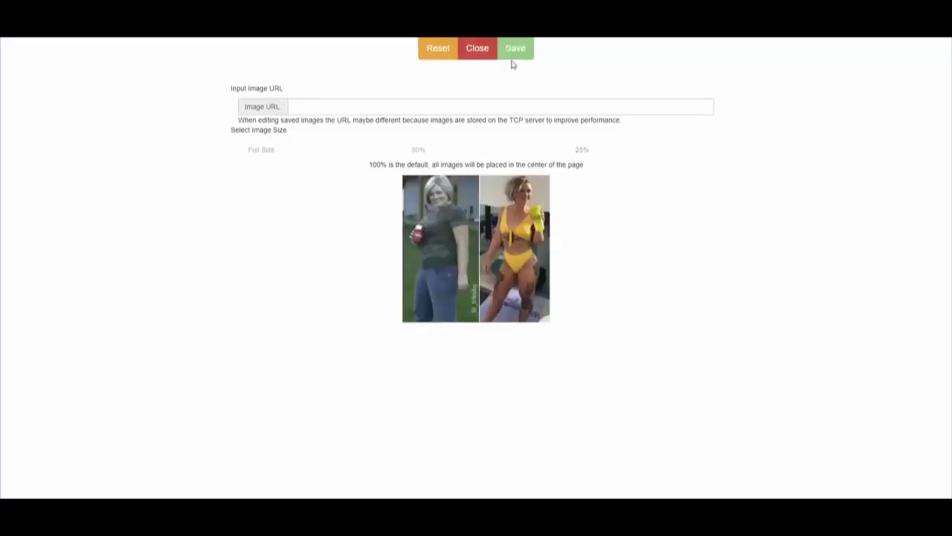
right_click(502, 109)
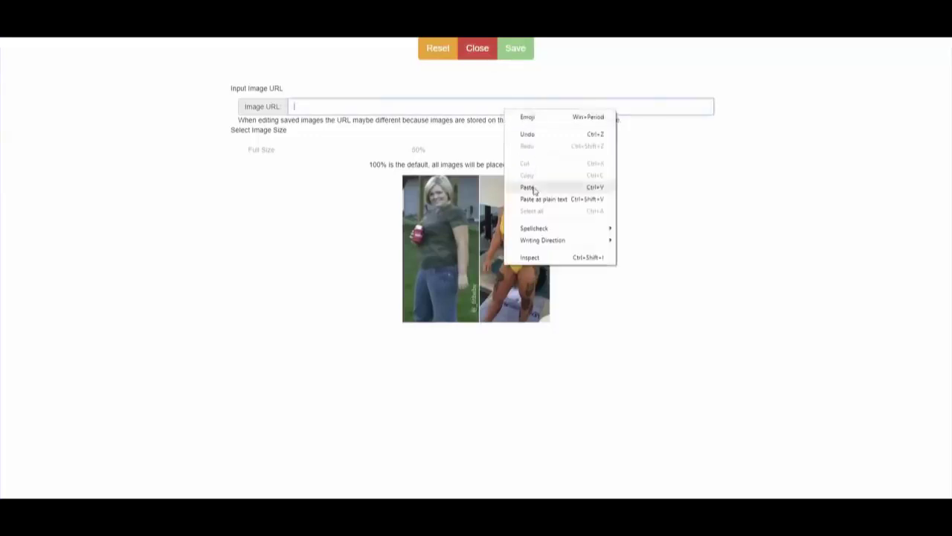
left_click(535, 189)
left_click(525, 47)
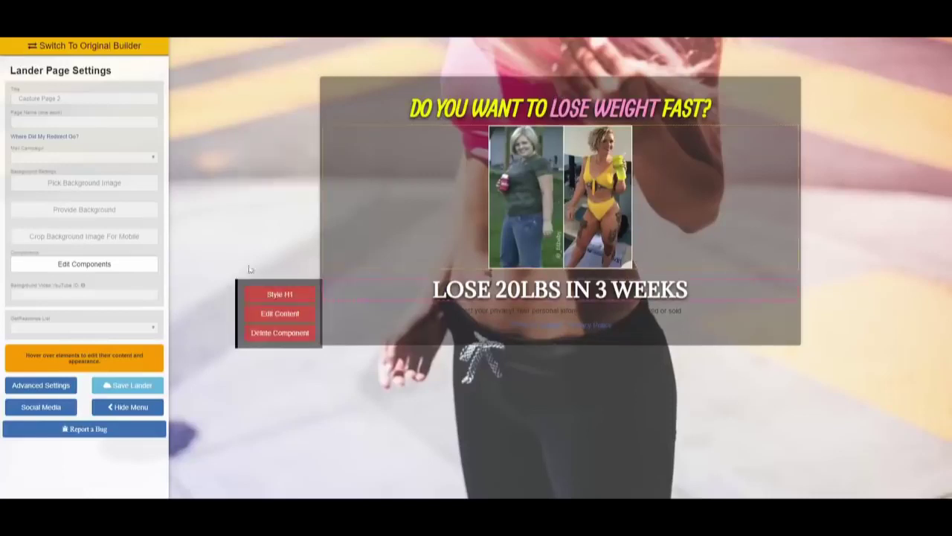
Step: Add a video component to the content box directly below the "LOSE 20LBS IN 3 WEEKS" line
left_click(113, 266)
left_click_drag(895, 377, 632, 346)
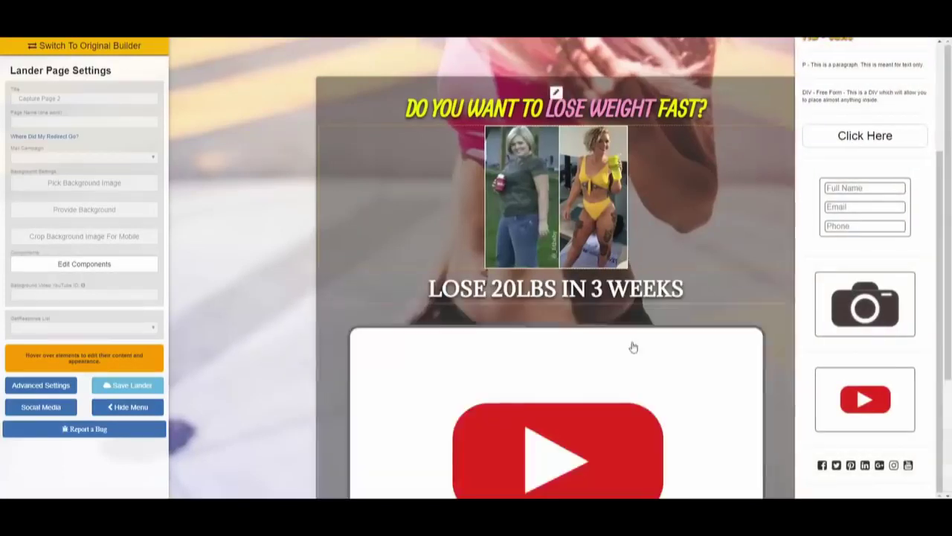
scroll(699, 328, "down", 1)
scroll(705, 324, "down", 1)
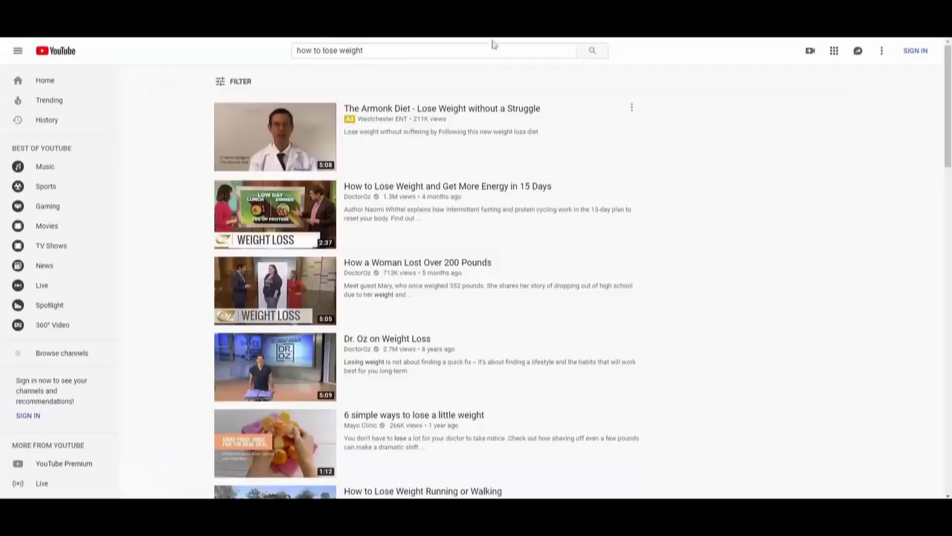
Step: Open the "How a Woman Lost Over 200 Pounds" video from the YouTube results, copy its URL, and pause playback
scroll(404, 213, "down", 1)
scroll(435, 212, "down", 1)
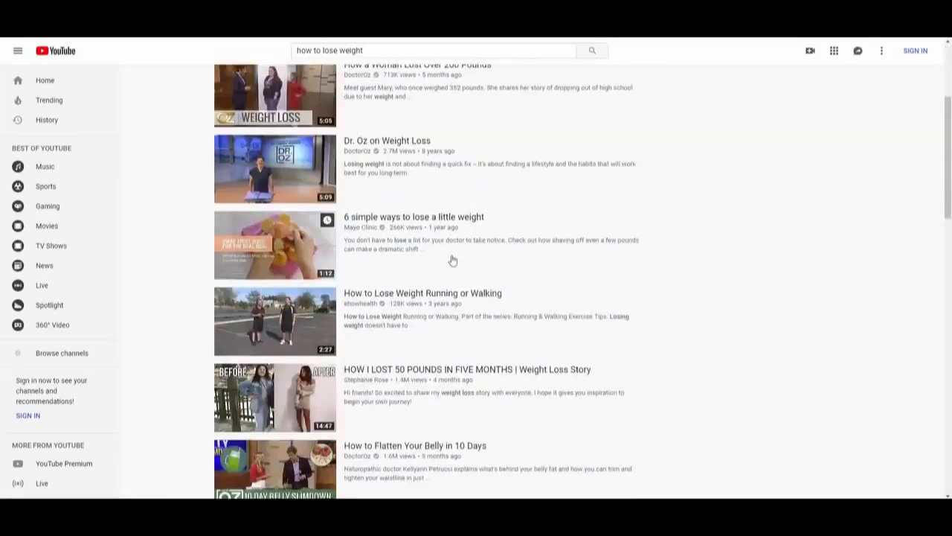
scroll(468, 258, "up", 1)
left_click(461, 164)
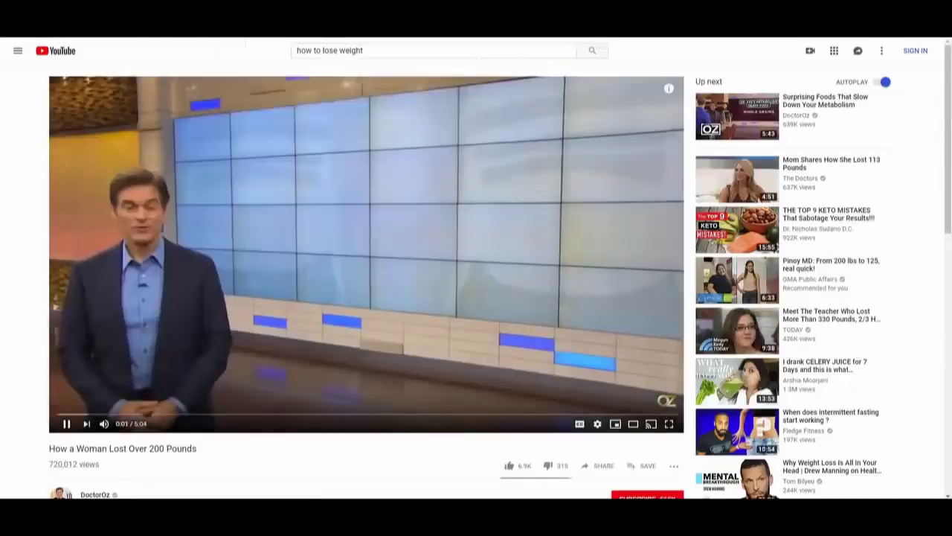
right_click(251, 34)
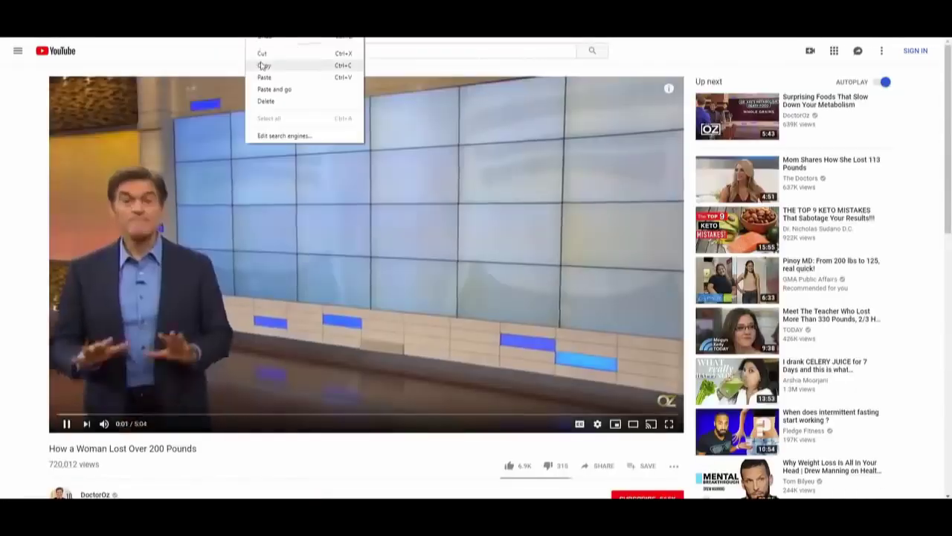
left_click(262, 68)
left_click(65, 423)
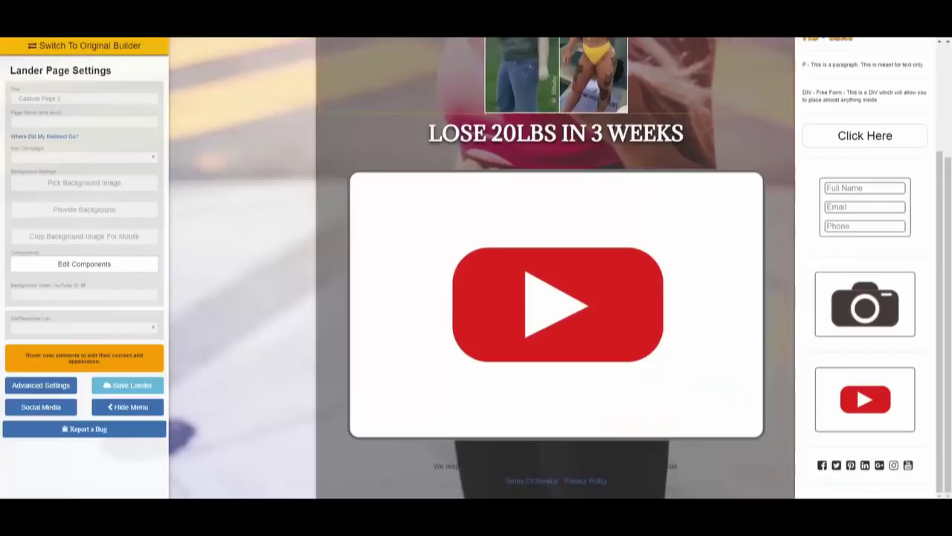
Step: Set the video component's URL to the copied YouTube address and save it, keeping the default YouTube settings
mouse_move(502, 230)
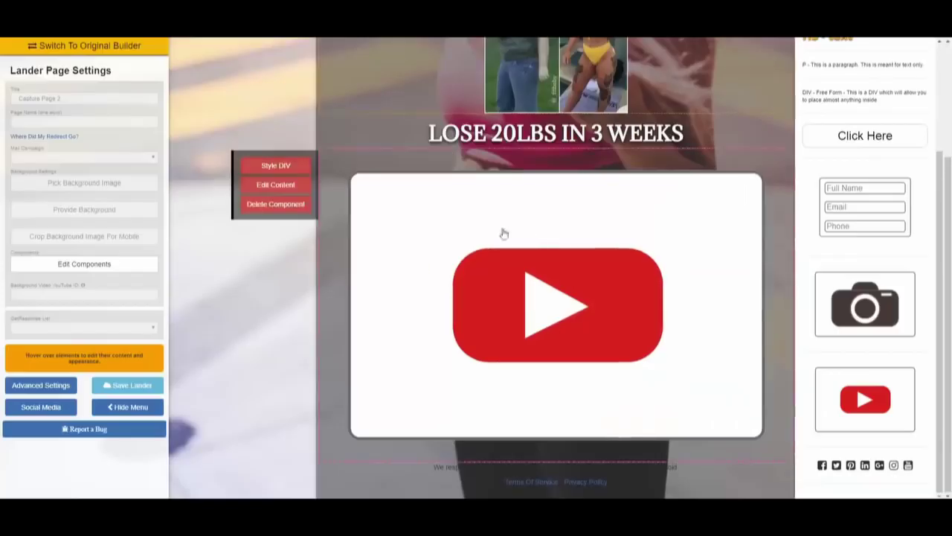
left_click(300, 188)
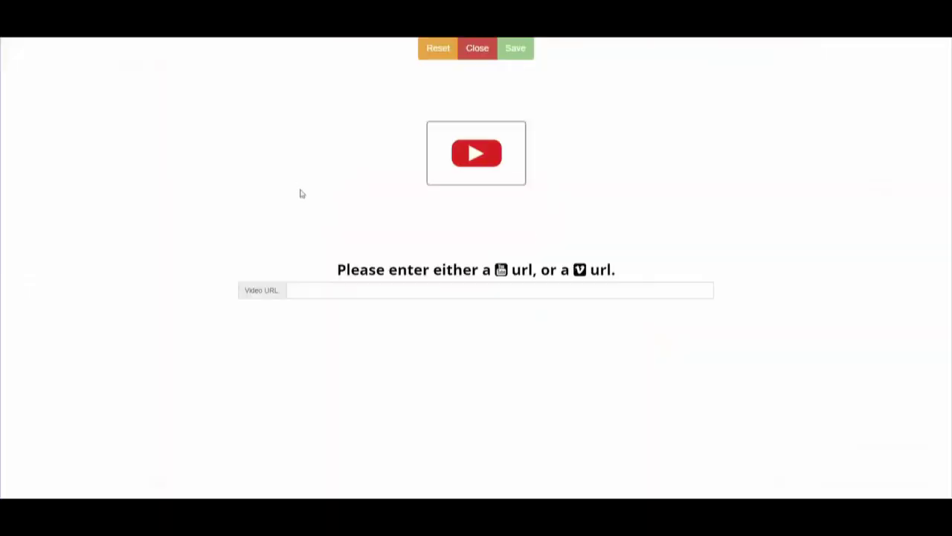
right_click(409, 289)
left_click(453, 367)
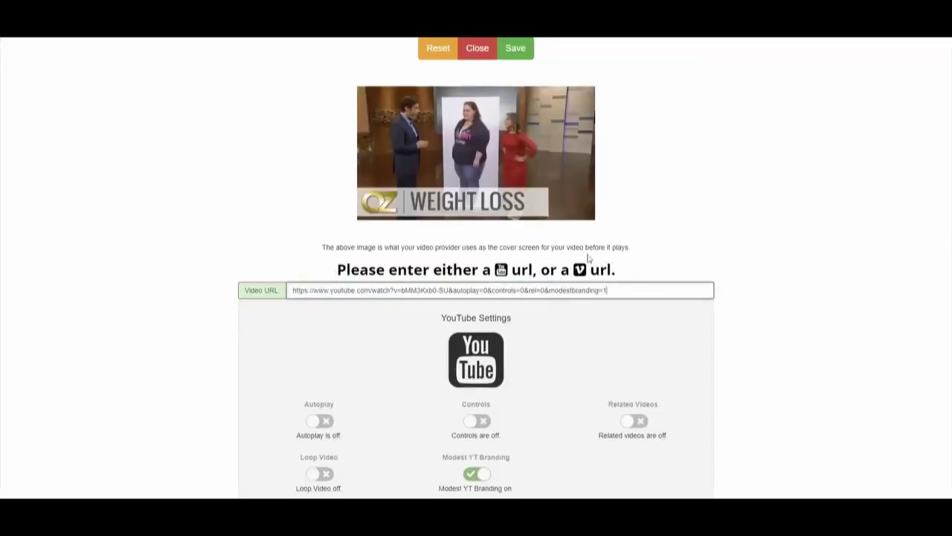
left_click(519, 49)
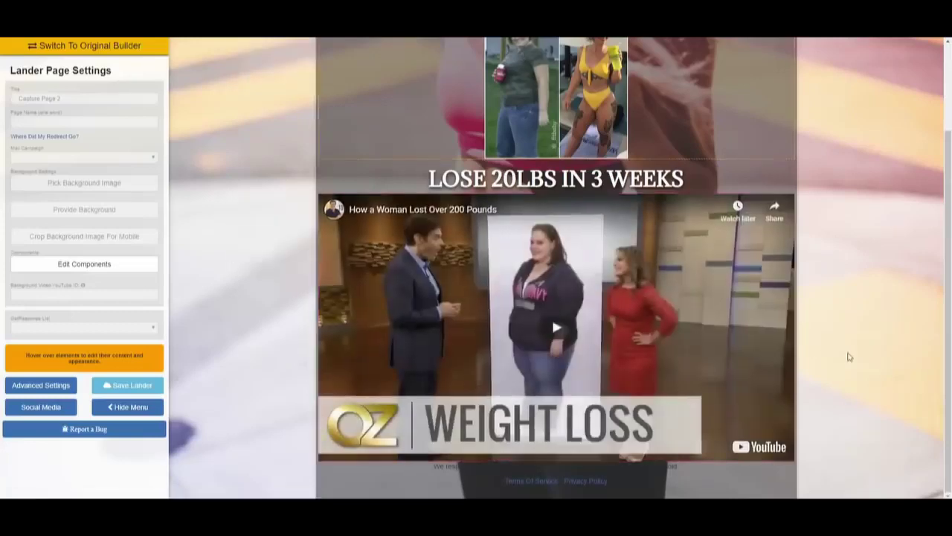
Step: Try to add a second video component at the lower edge of the weight-loss video
scroll(850, 357, "up", 1)
scroll(850, 357, "up", 1)
mouse_move(533, 314)
scroll(814, 340, "up", 2)
scroll(733, 241, "down", 2)
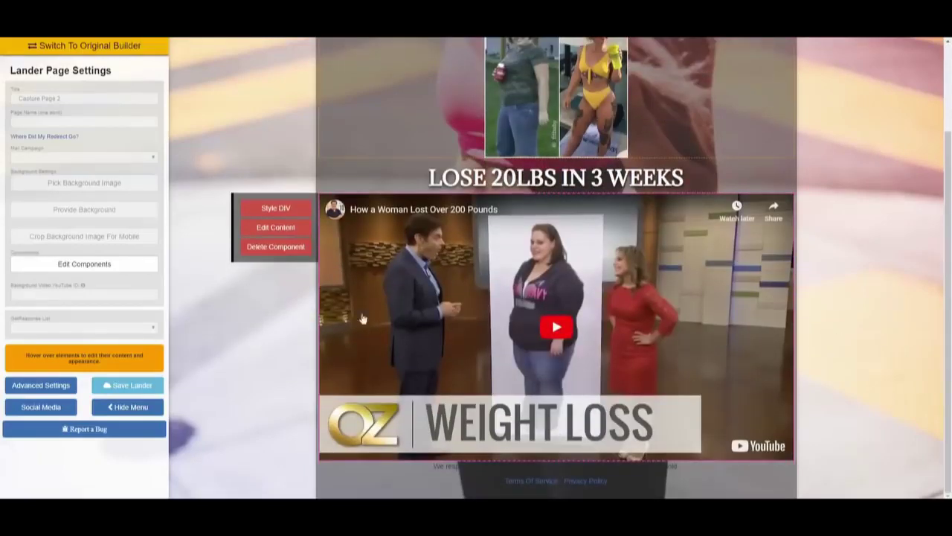
left_click(127, 266)
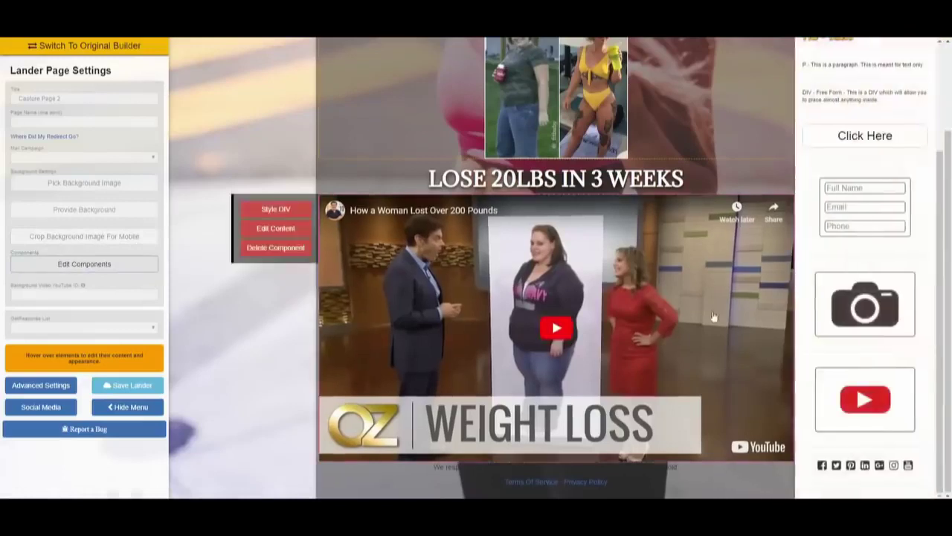
left_click_drag(865, 399, 629, 455)
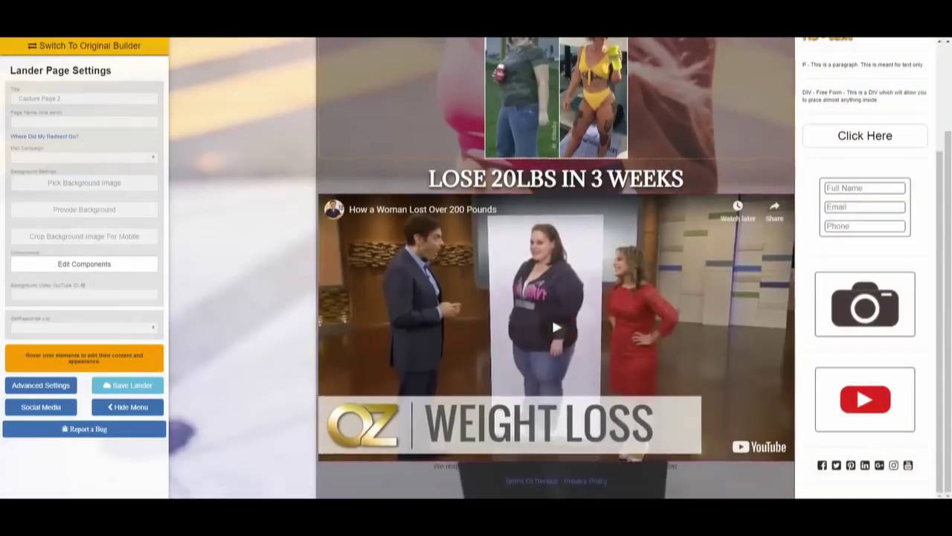
Step: Zoom the browser out and add an empty video component between the "LOSE 20LBS IN 3 WEEKS" line and the existing video
key("alt+f")
left_click(880, 95)
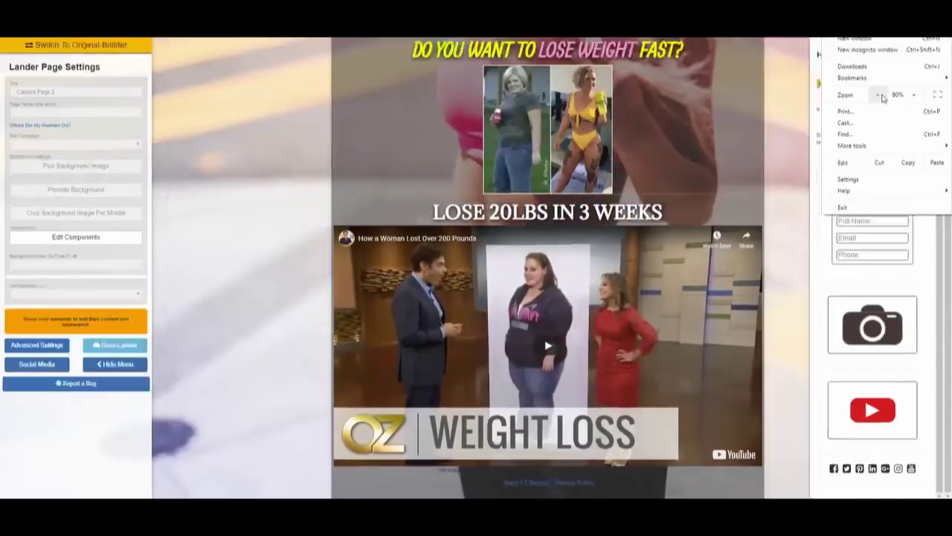
left_click(880, 95)
left_click(880, 95)
left_click(900, 382)
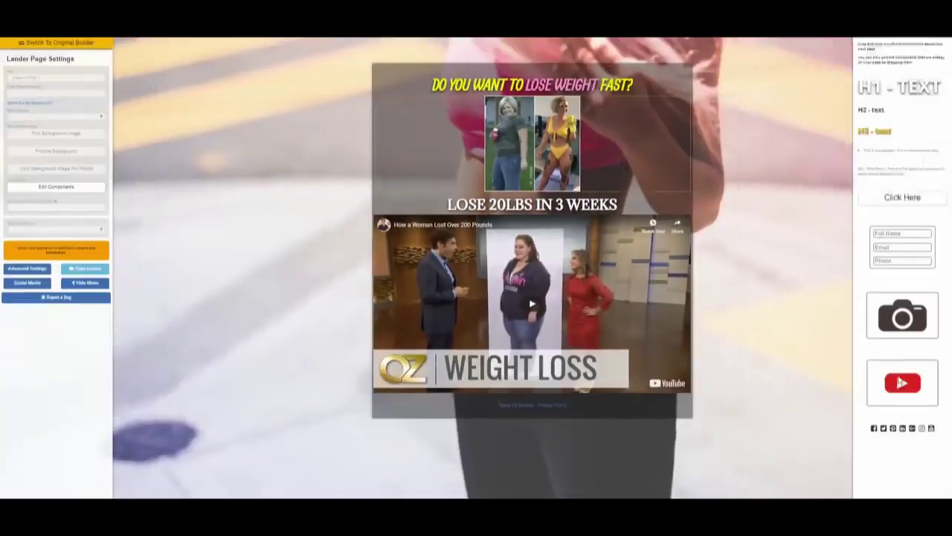
left_click_drag(900, 383, 588, 249)
scroll(692, 293, "down", 1)
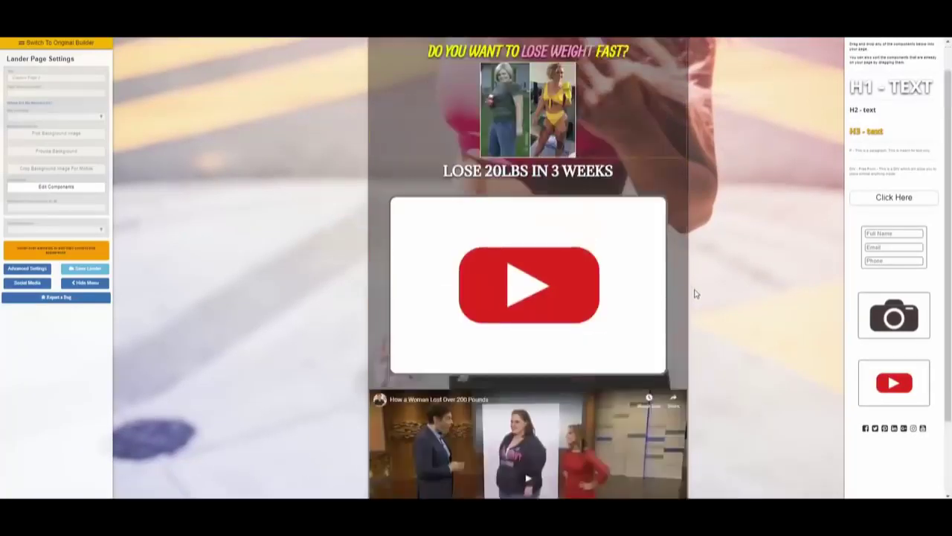
Step: Add two more empty video components between the before-and-after image and the "LOSE 20LBS IN 3 WEEKS" line
scroll(695, 293, "up", 1)
left_click_drag(894, 384, 596, 208)
left_click_drag(894, 382, 581, 209)
scroll(729, 218, "down", 8)
scroll(601, 212, "up", 5)
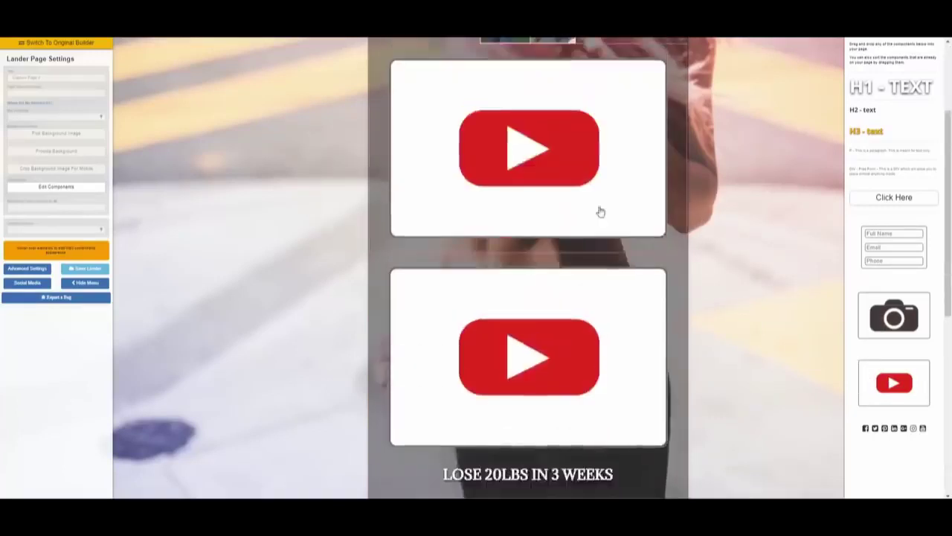
scroll(585, 213, "up", 4)
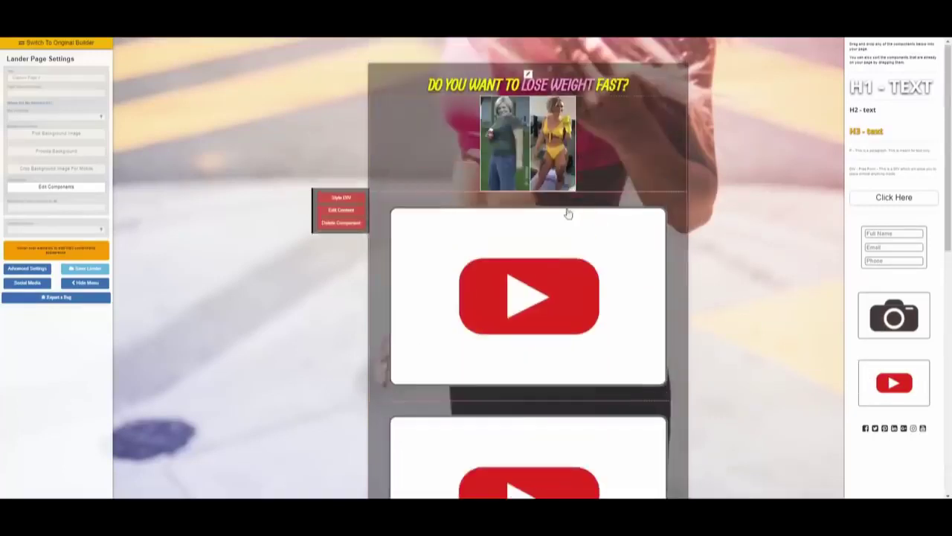
Step: Delete the three empty video components around the "LOSE 20LBS IN 3 WEEKS" line, keeping the weight-loss video
left_click(347, 226)
left_click(347, 240)
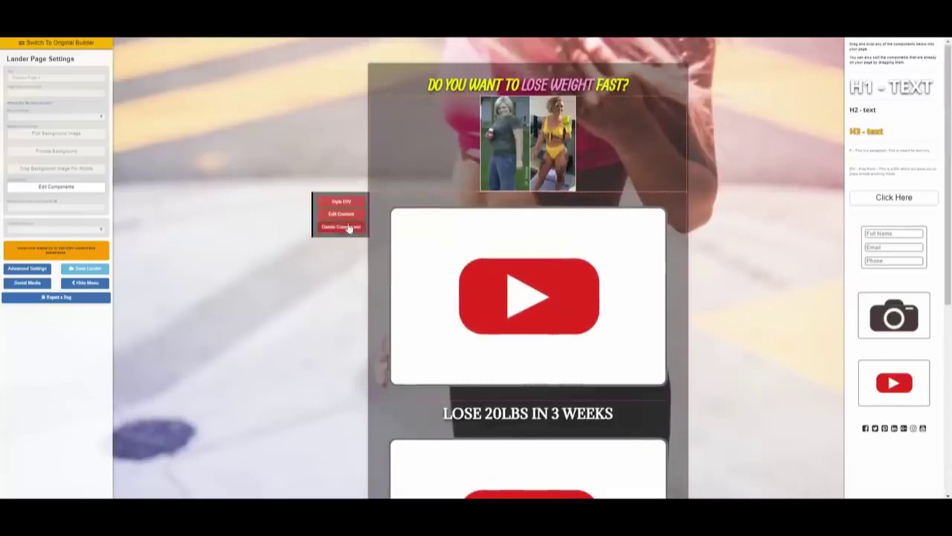
left_click(348, 228)
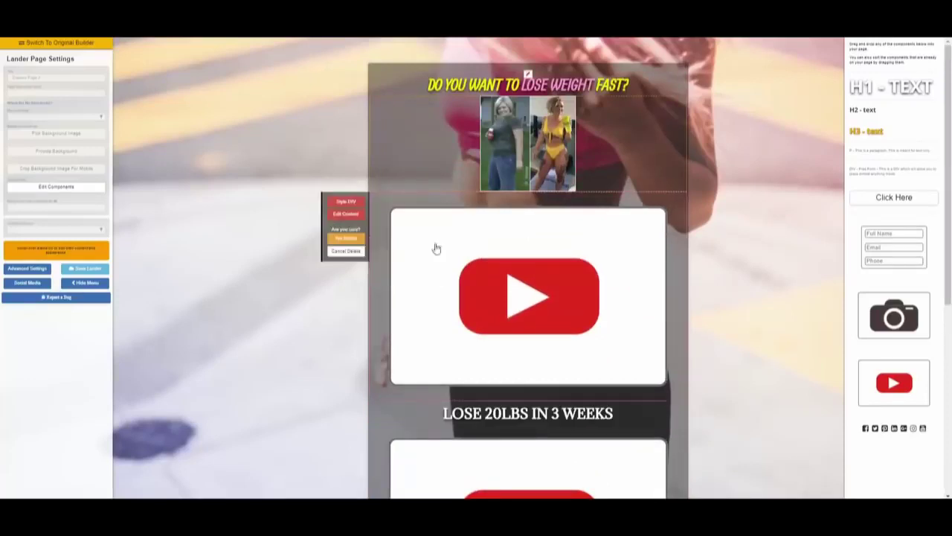
left_click(353, 244)
scroll(359, 200, "down", 2)
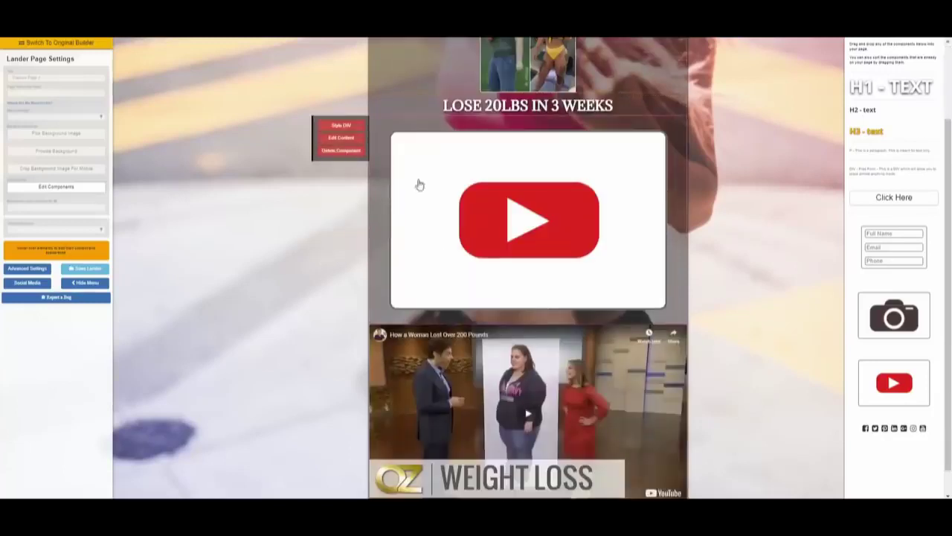
left_click(360, 151)
left_click(357, 164)
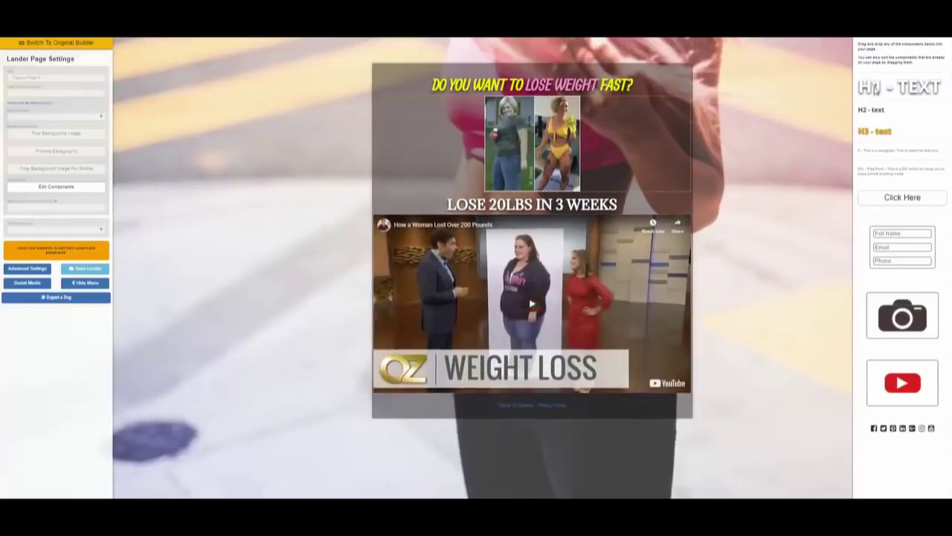
Step: Add an H1 text component below the weight-loss video and change its text to "GET THE DETAILS FILL IN THE FORM"
left_click_drag(884, 93, 594, 398)
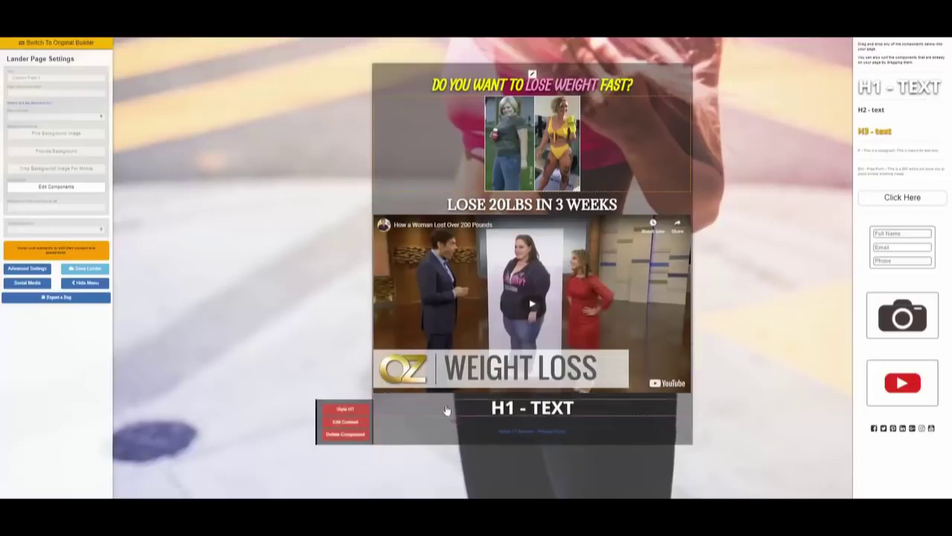
left_click(345, 421)
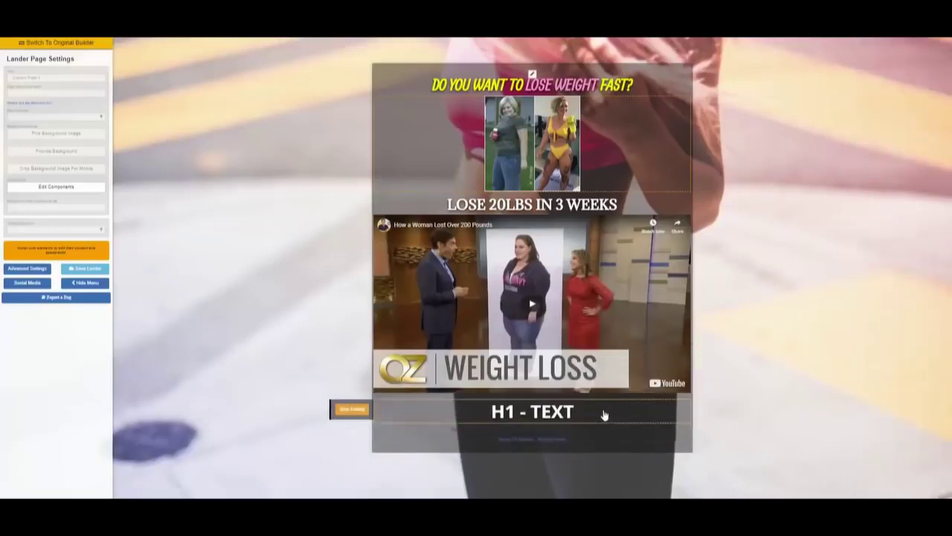
key("BackSpace")
key("BackSpace")
key("BackSpace")
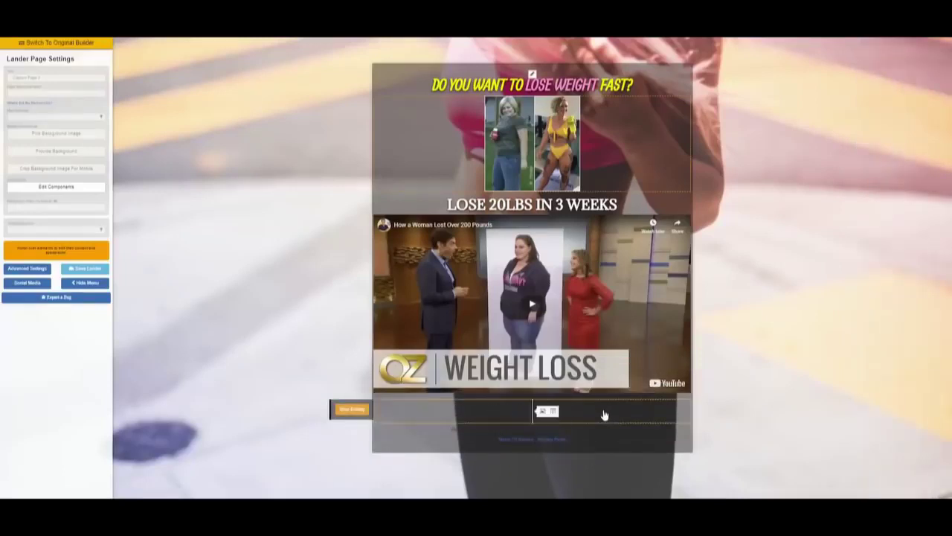
type("GET THE")
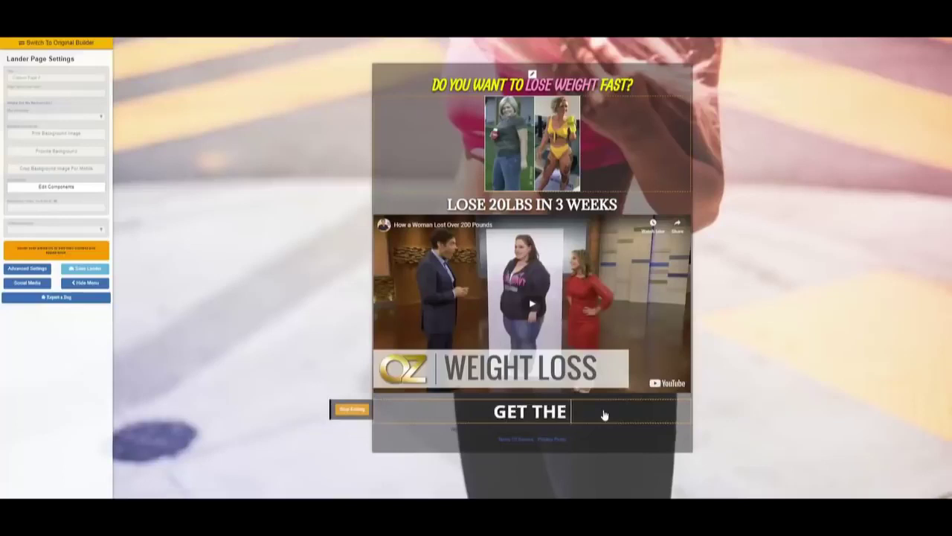
type(" DETA")
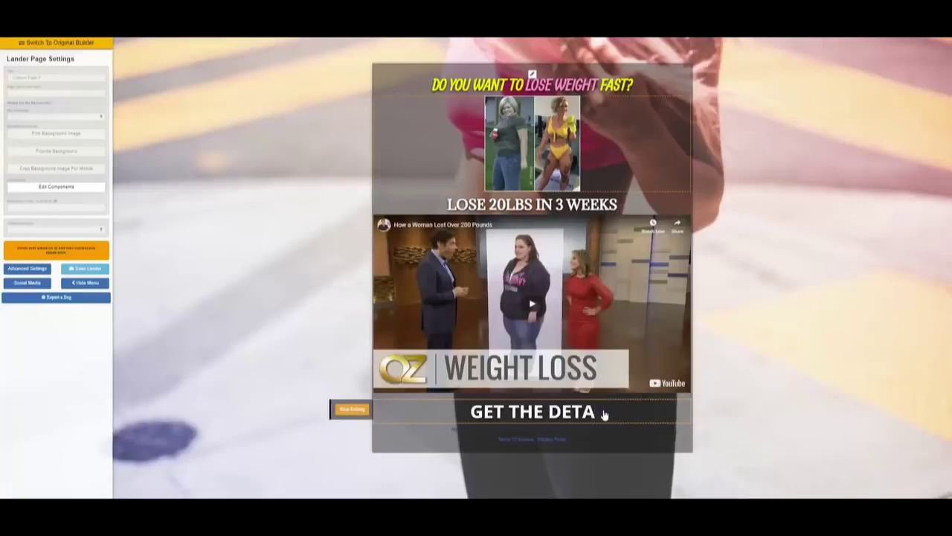
type("ILS FILL")
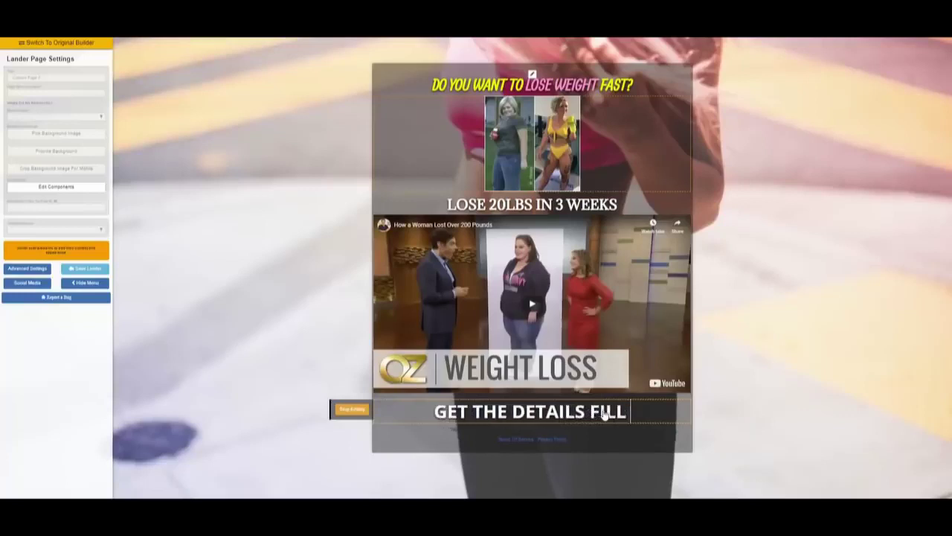
type(" IN THE FOR")
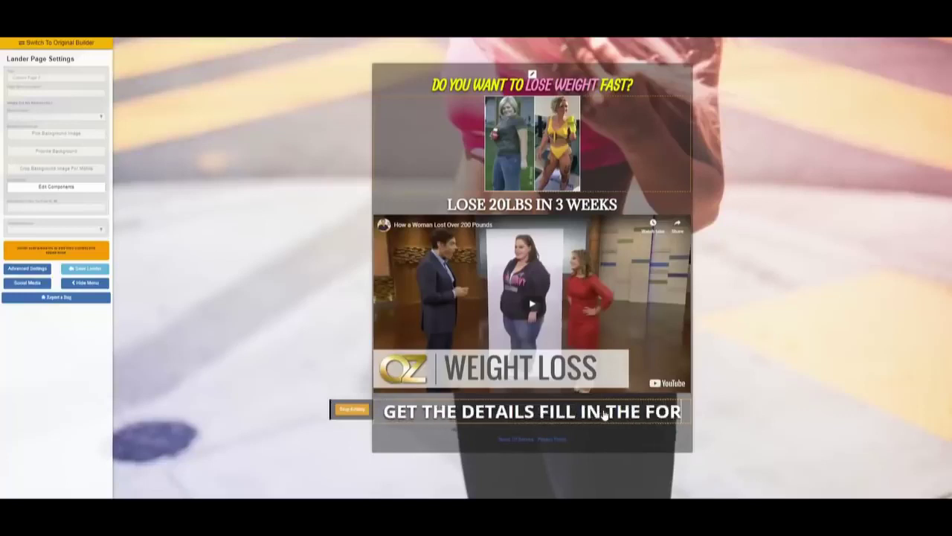
type("M")
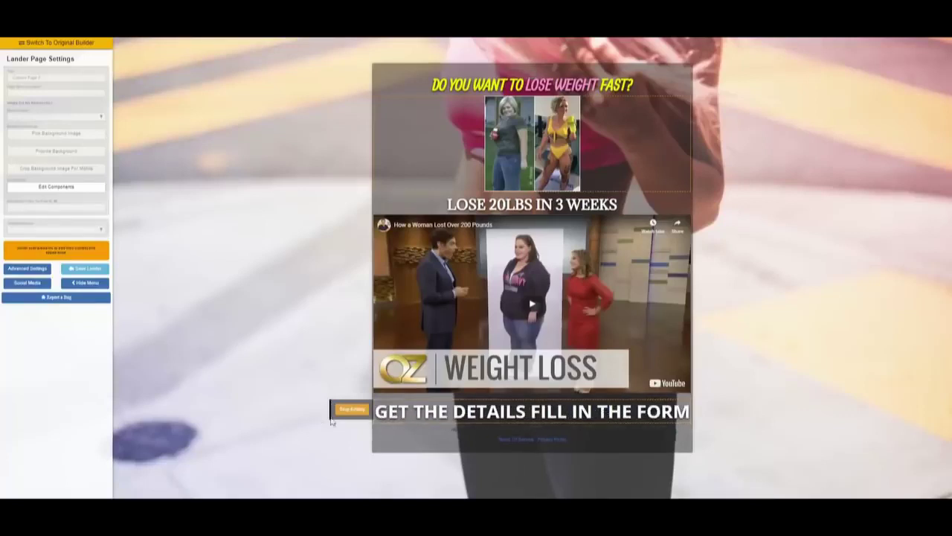
left_click(349, 409)
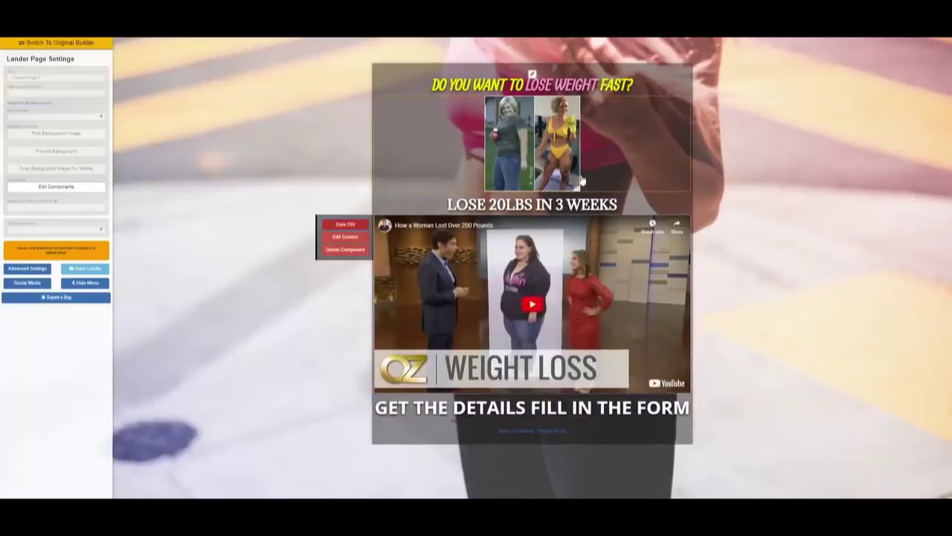
Step: Zoom the browser in by two levels to enlarge the landing page editor
mouse_move(470, 86)
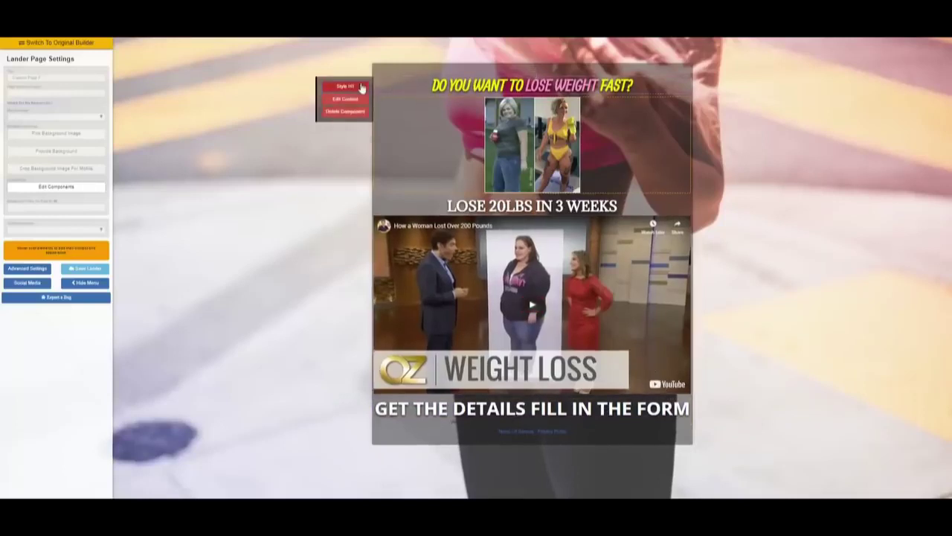
key("alt+f")
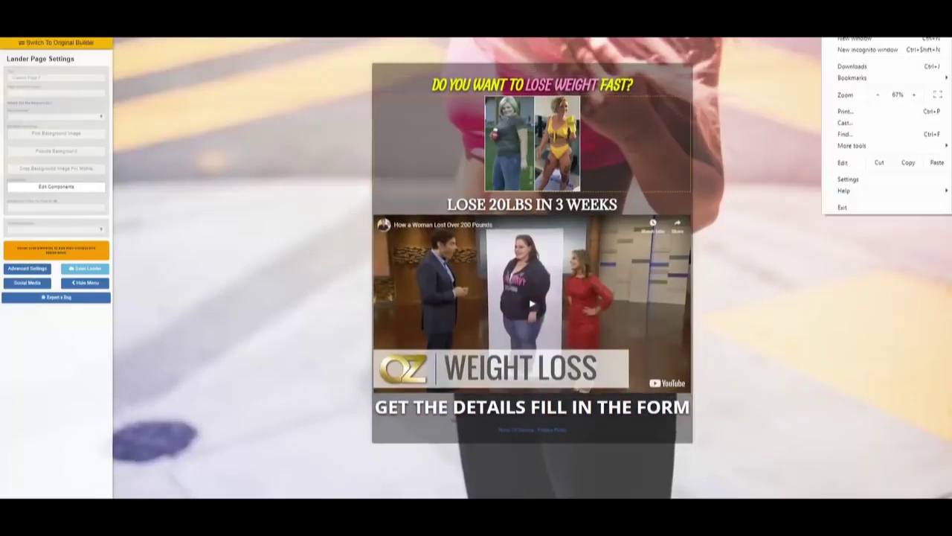
left_click(914, 95)
left_click(914, 95)
left_click(414, 91)
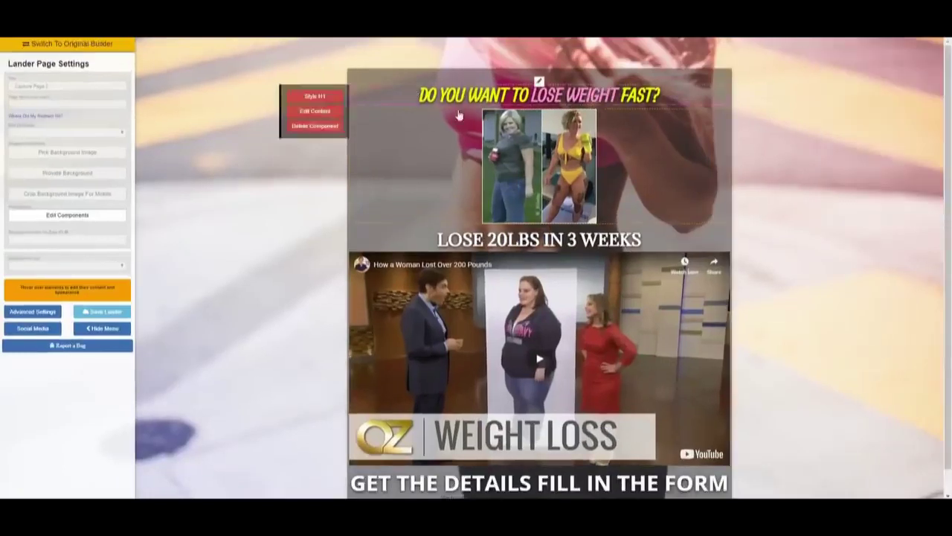
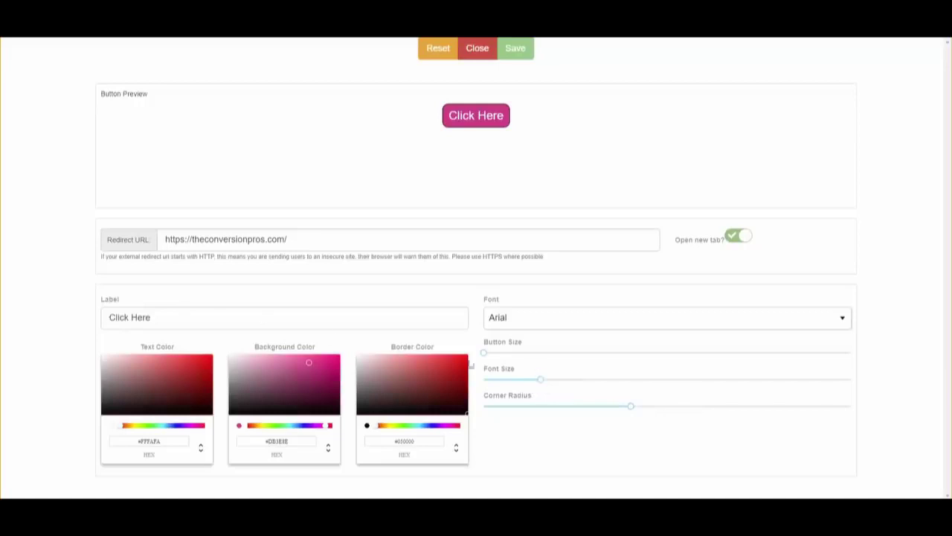
left_click(186, 325)
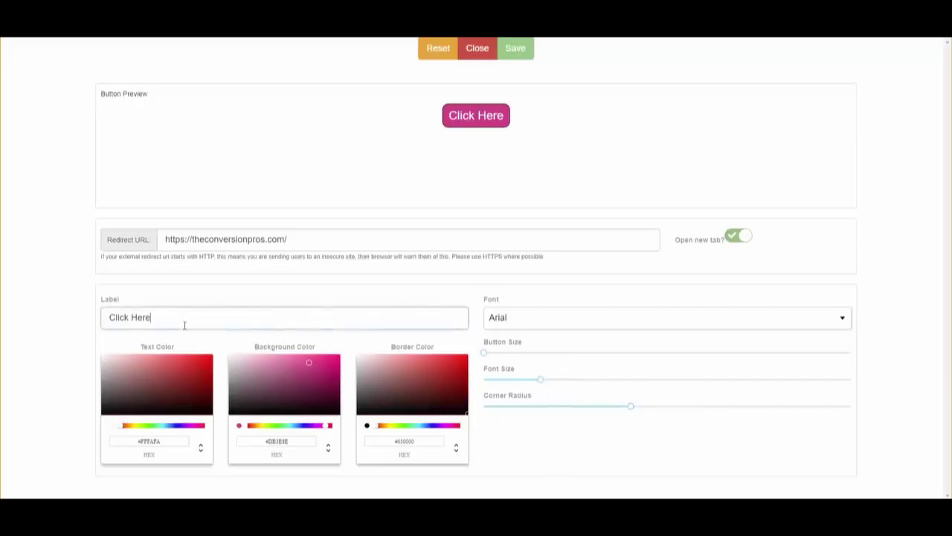
left_click(188, 240)
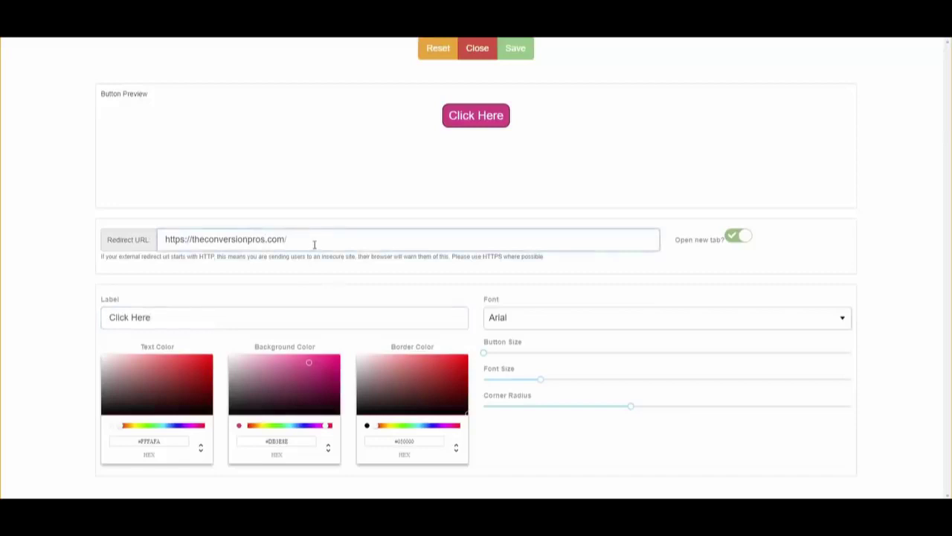
key("BackSpace")
key("BackSpace")
key("BackSpace")
key("BackSpace")
key("BackSpace")
key("BackSpace")
key("BackSpace")
key("BackSpace")
key("BackSpace")
key("BackSpace")
key("BackSpace")
type("WEIGHTLOSSSITE.COM")
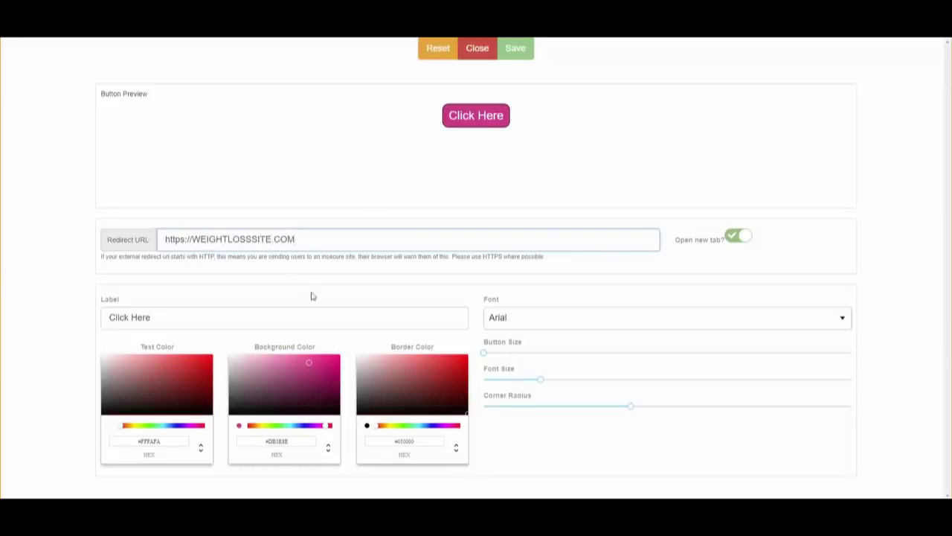
Step: Try the Arvo font on the button label, change it to Bree Serif and save the button
left_click(646, 362)
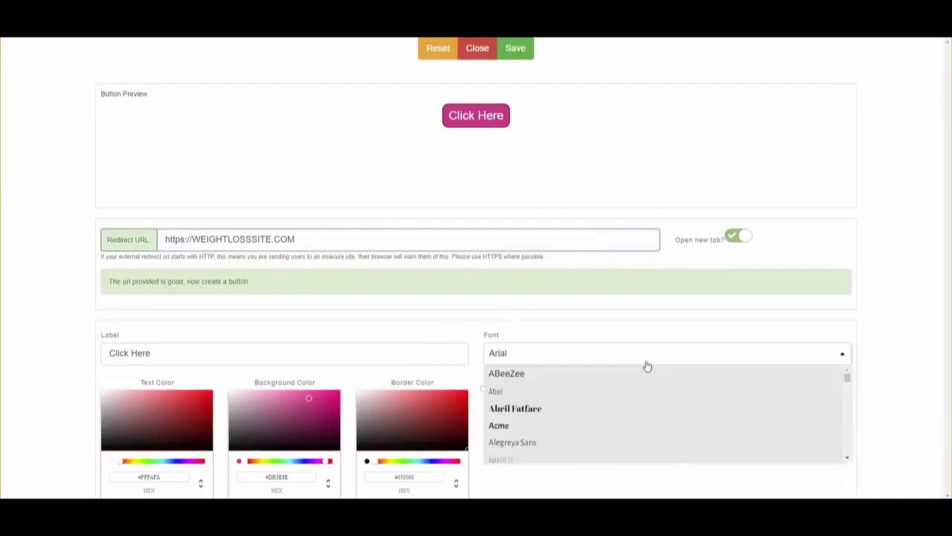
scroll(631, 405, "down", 5)
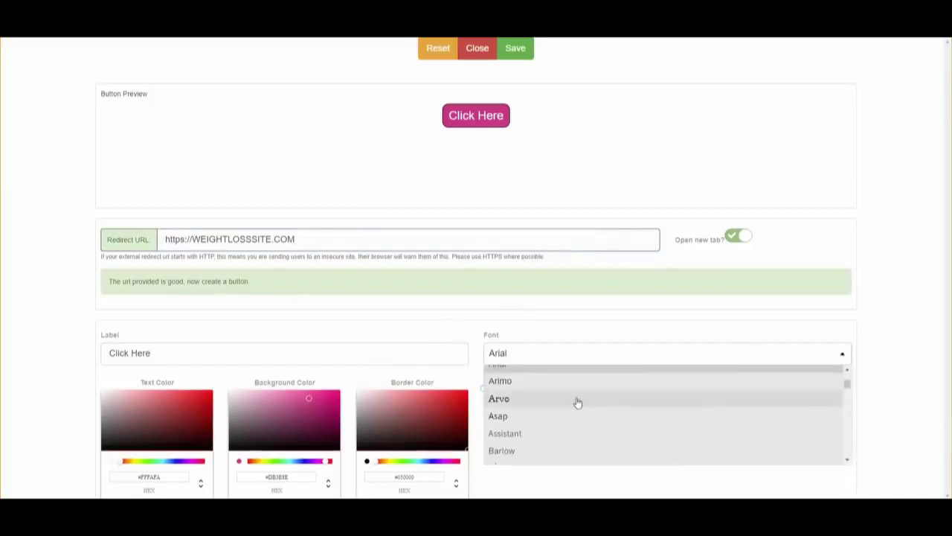
left_click(577, 403)
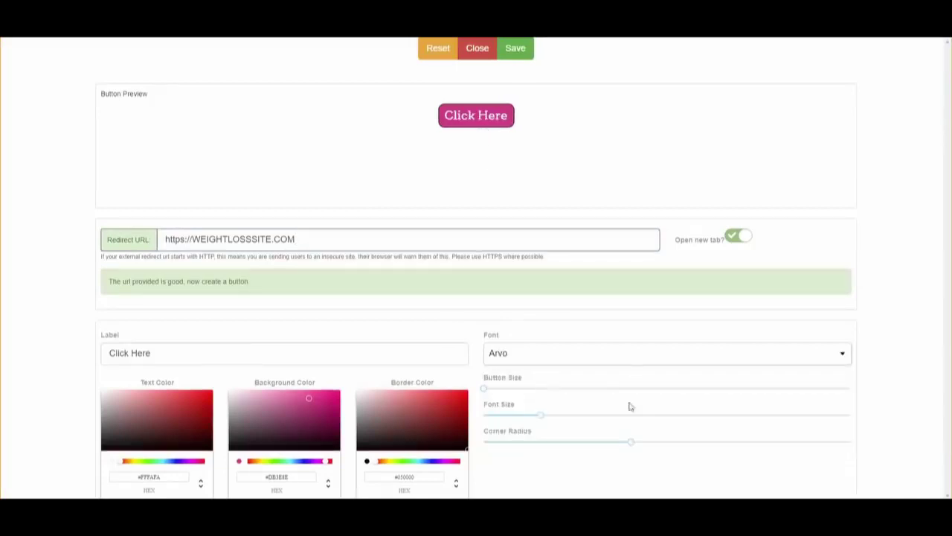
left_click(603, 350)
scroll(610, 400, "down", 3)
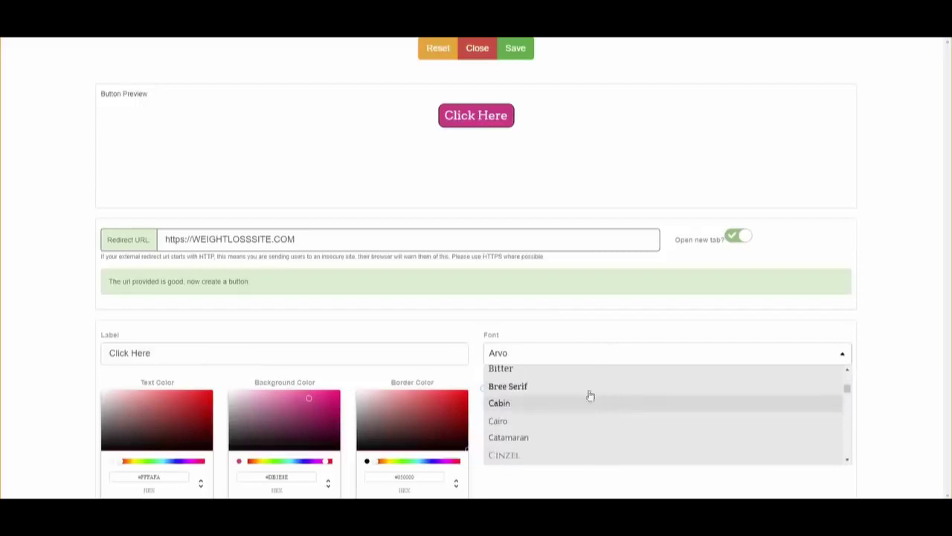
left_click(585, 387)
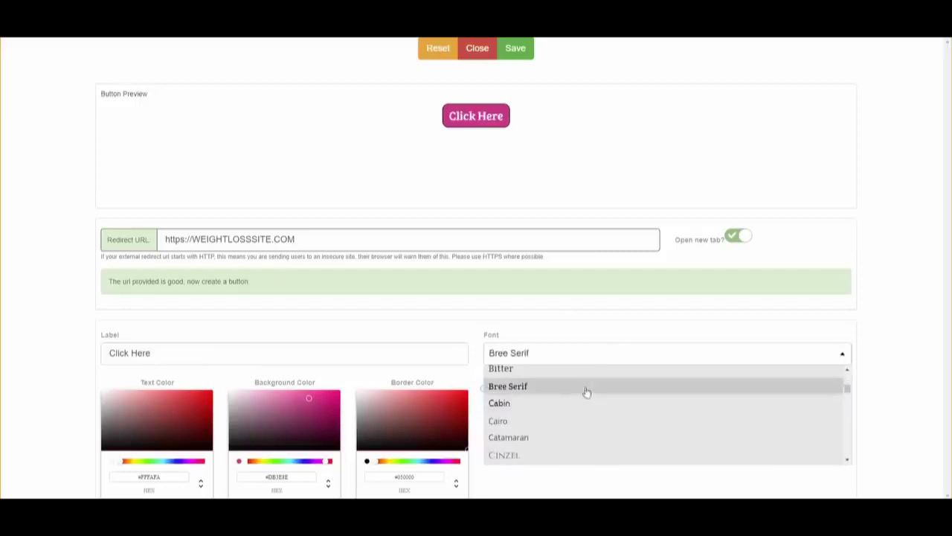
left_click(524, 52)
Step: Zoom the browser out by two levels and add a social media icons component below the Click Here button
mouse_move(586, 452)
scroll(587, 452, "down", 1)
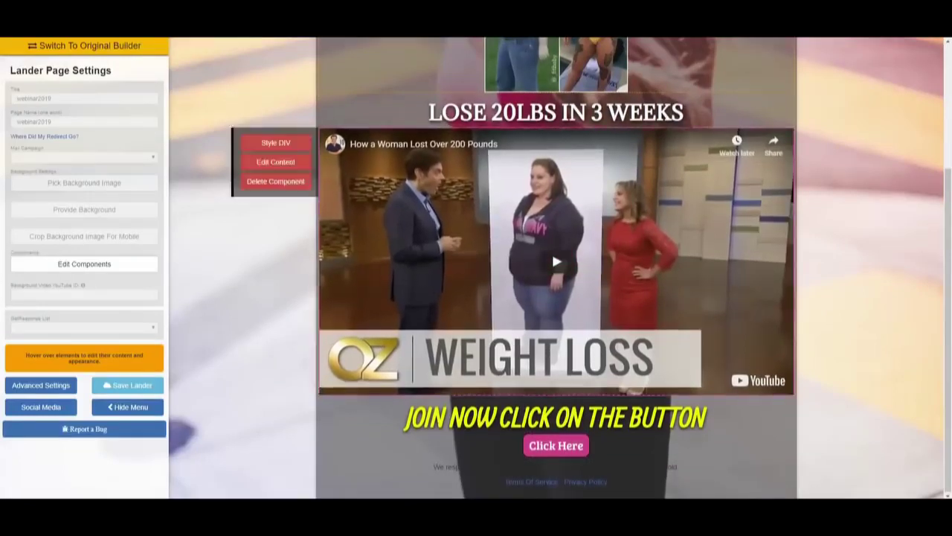
left_click(941, 35)
left_click(879, 95)
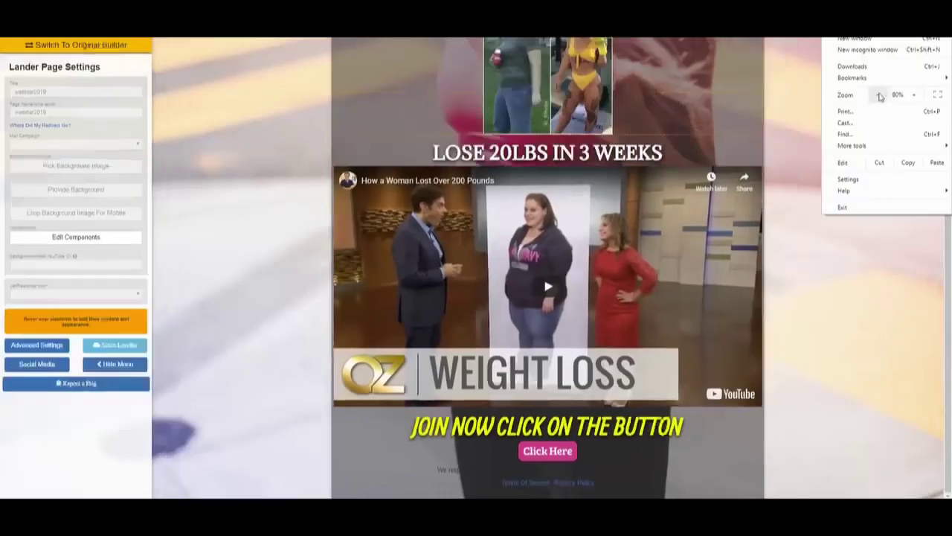
left_click(878, 95)
left_click(857, 283)
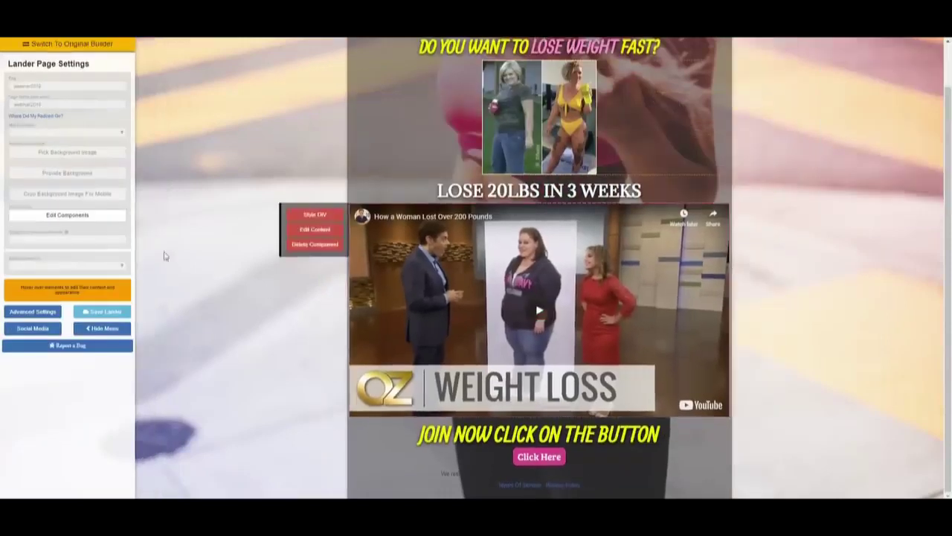
left_click(97, 217)
scroll(898, 276, "down", 1)
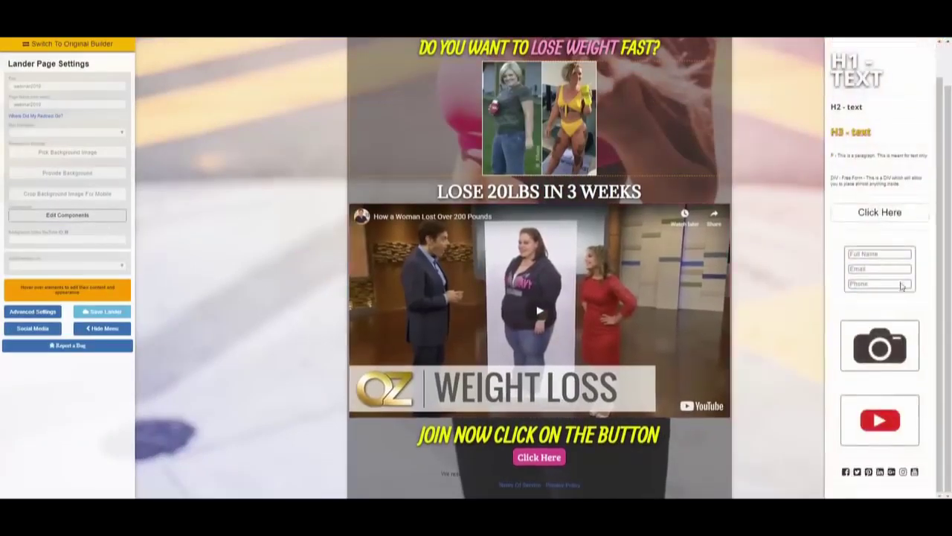
left_click_drag(874, 461, 630, 473)
mouse_move(604, 482)
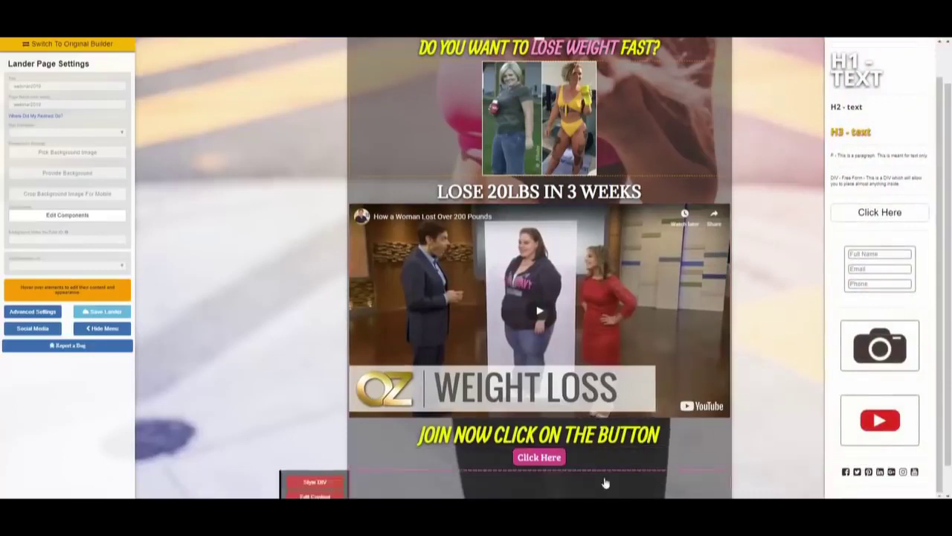
scroll(656, 456, "down", 1)
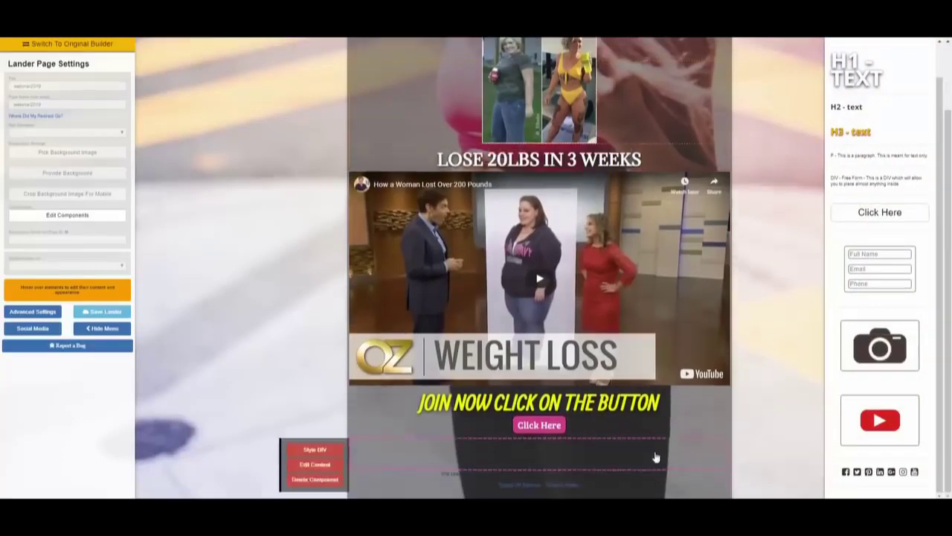
left_click(334, 467)
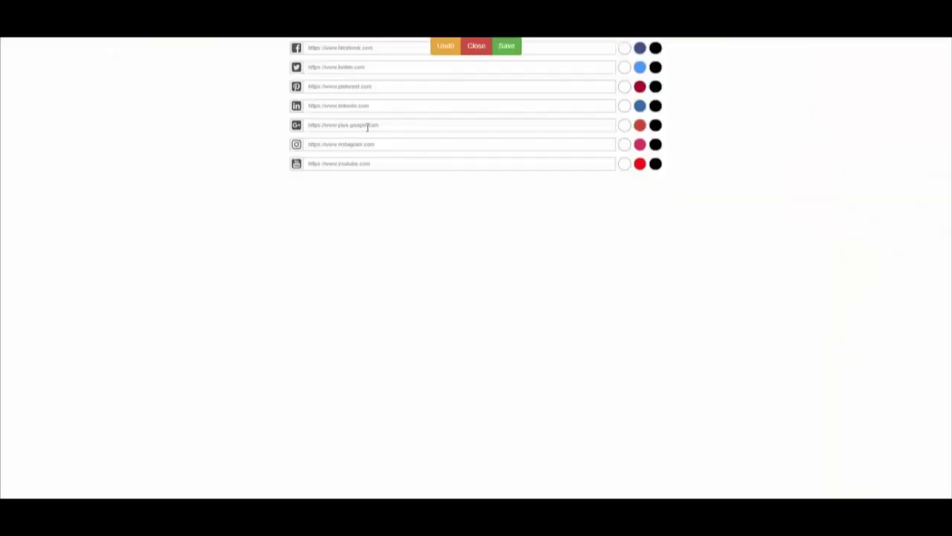
left_click(388, 50)
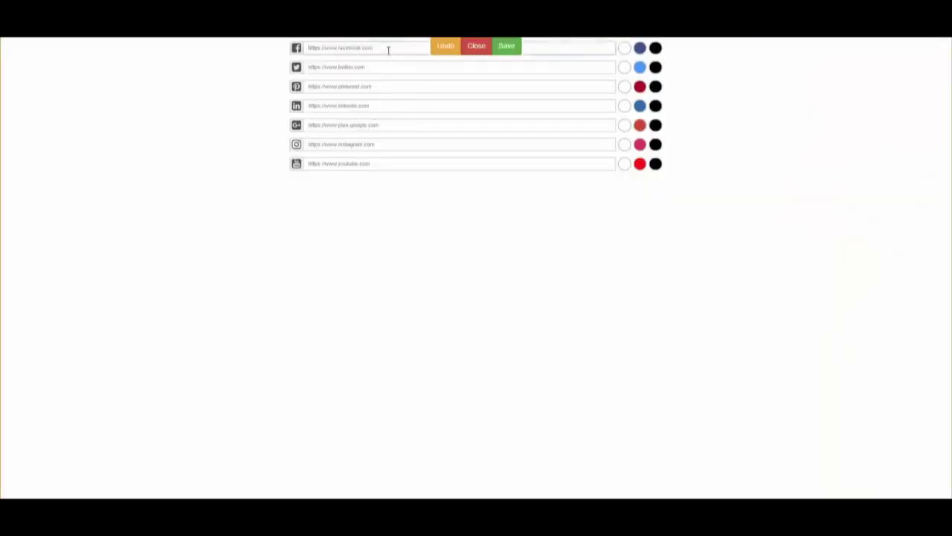
type("ht")
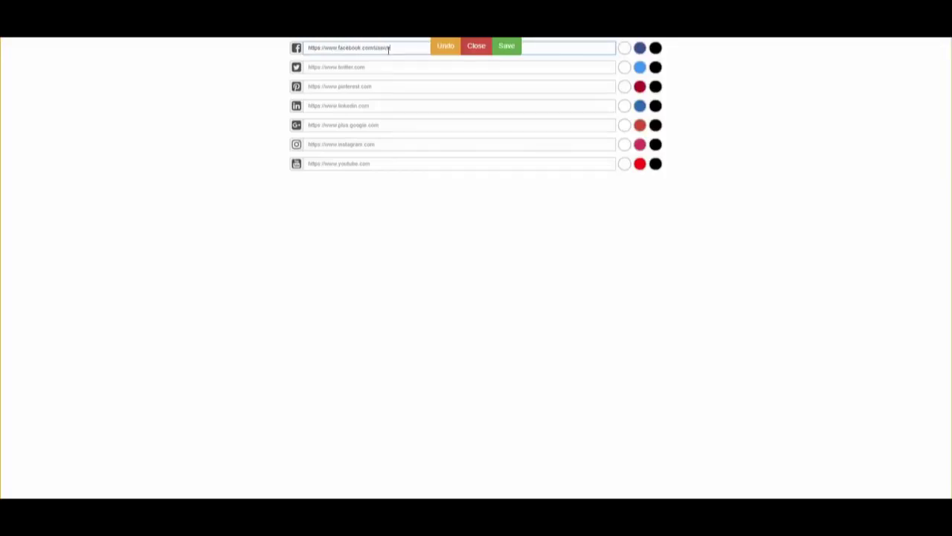
left_click(366, 108)
type("h")
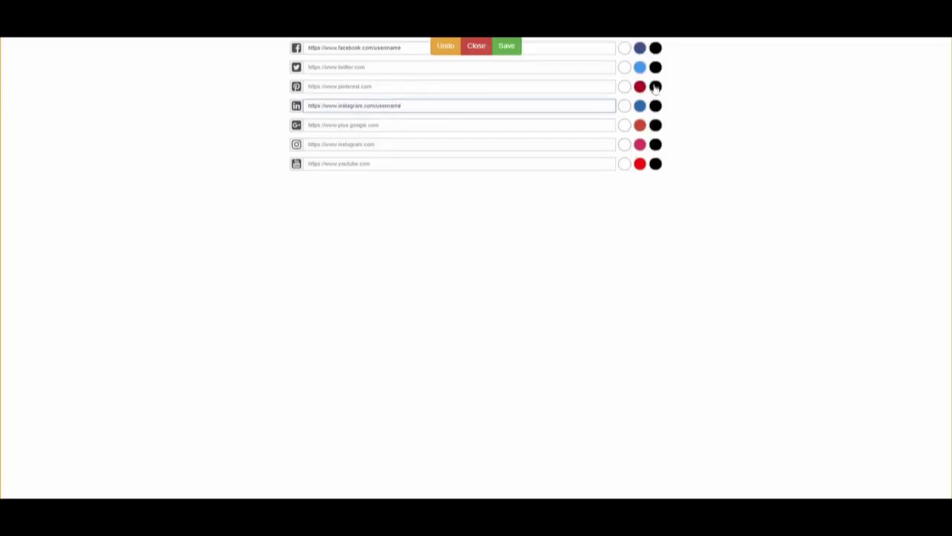
Step: Set the Facebook icon to blue and the LinkedIn icon to white, and try to save the social links
left_click(639, 47)
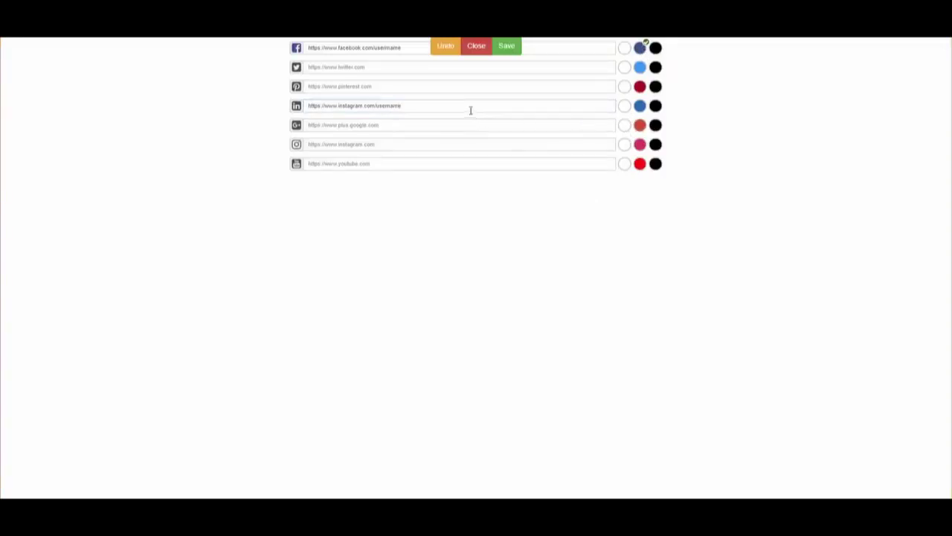
left_click(628, 106)
left_click(504, 48)
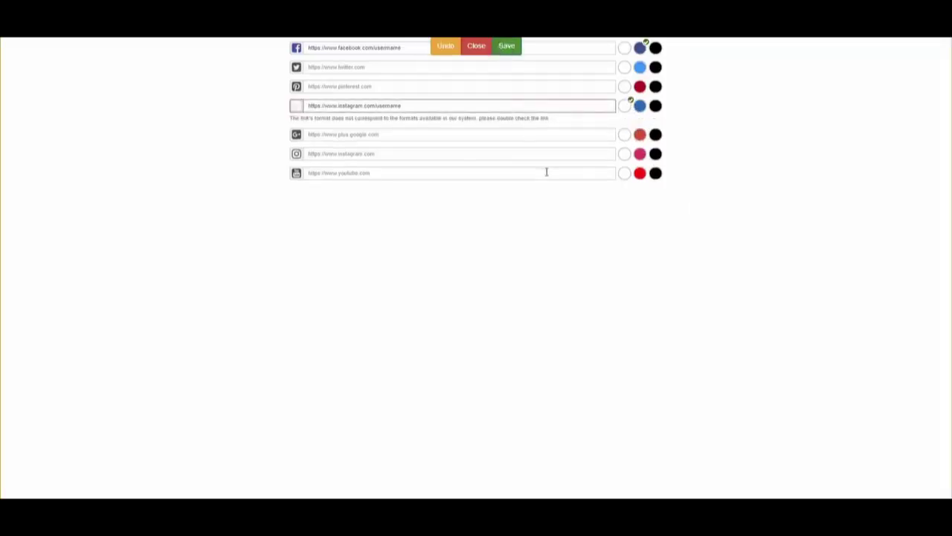
left_click(414, 104)
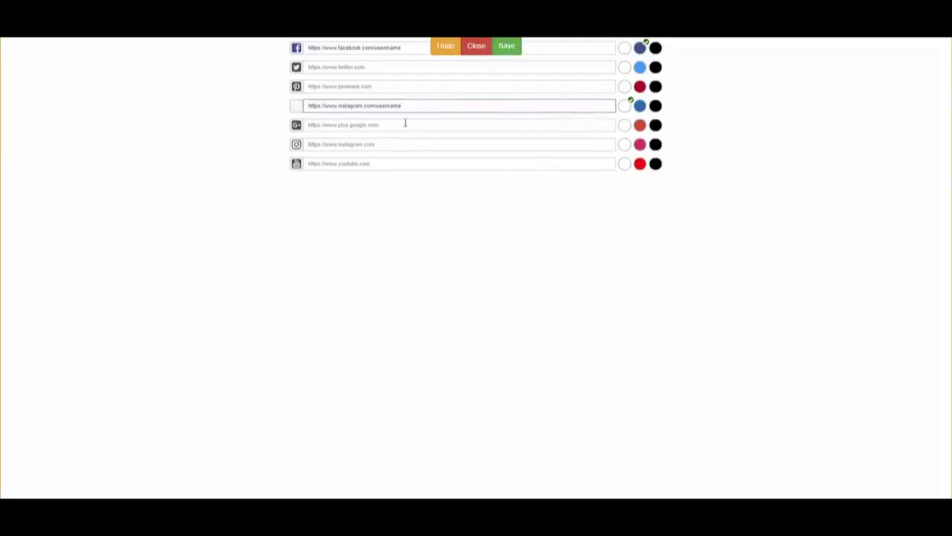
triple_click(370, 103)
key("ctrl+c")
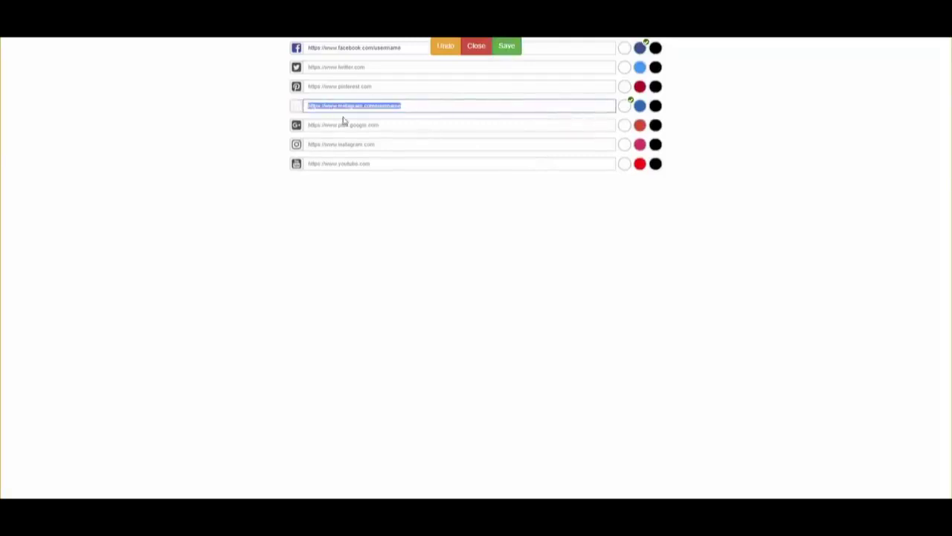
left_click(347, 144)
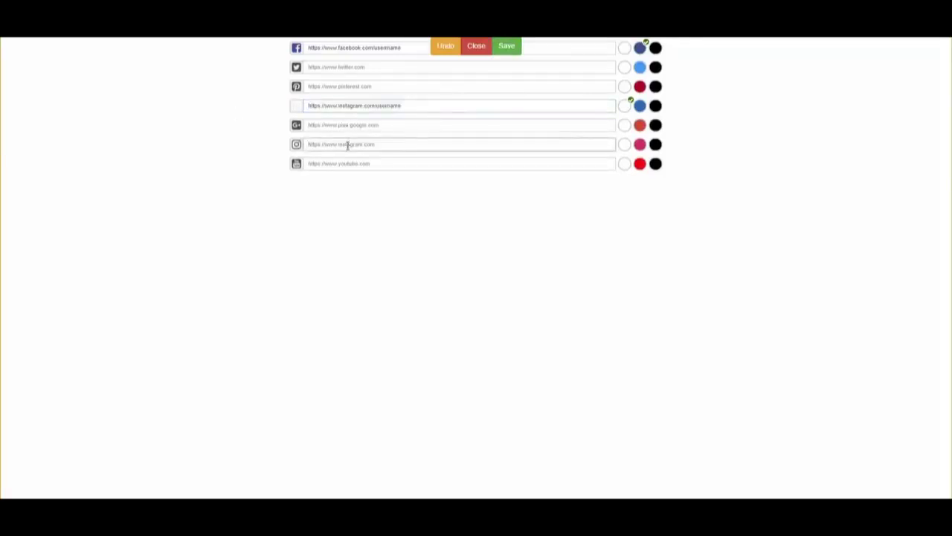
key("ctrl+v")
left_click_drag(406, 109, 262, 117)
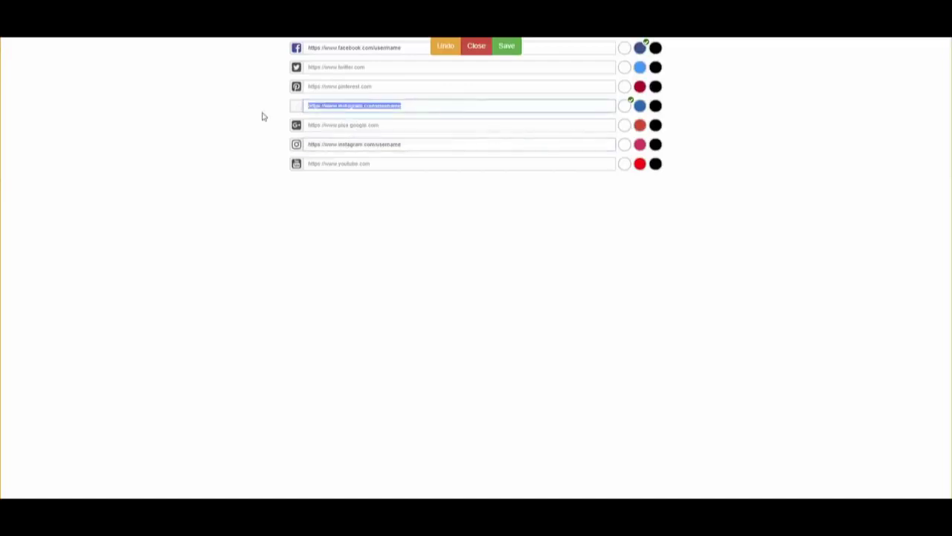
key("BackSpace")
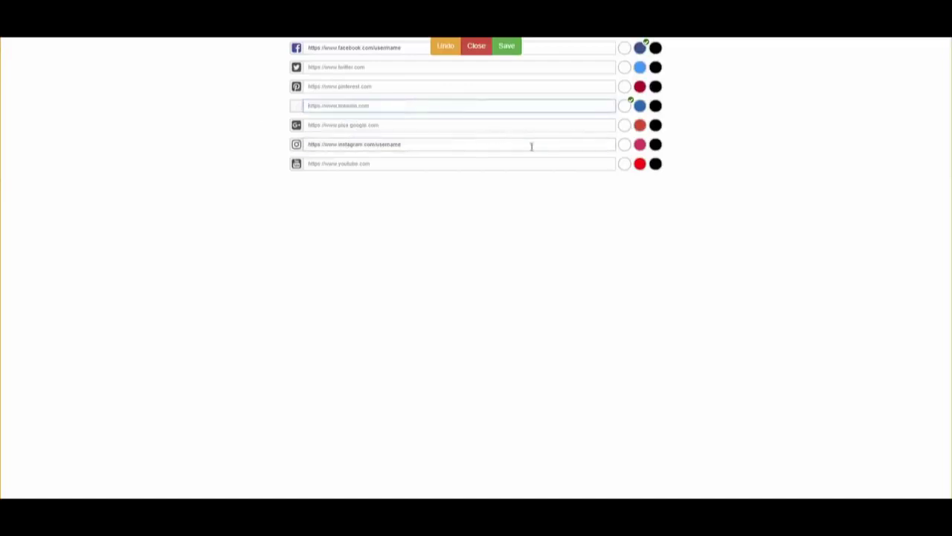
left_click(641, 146)
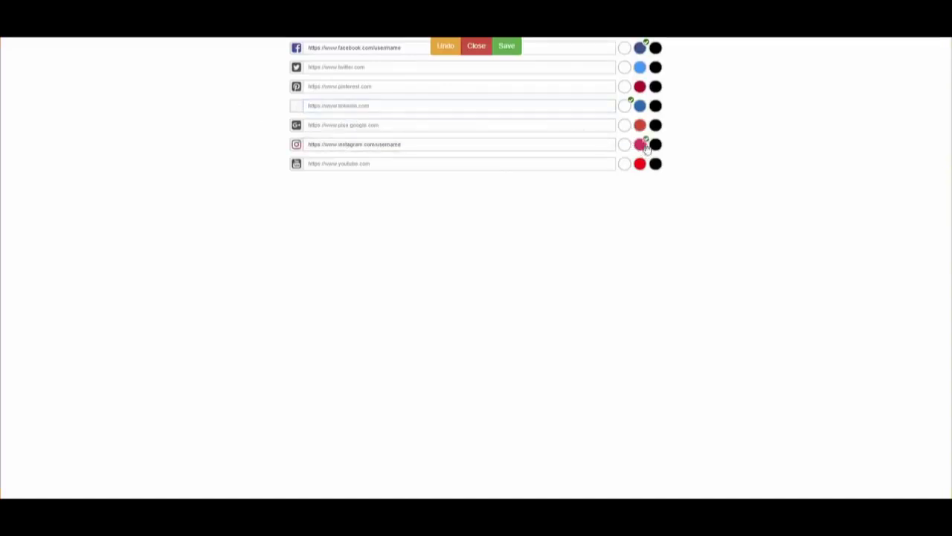
left_click(513, 50)
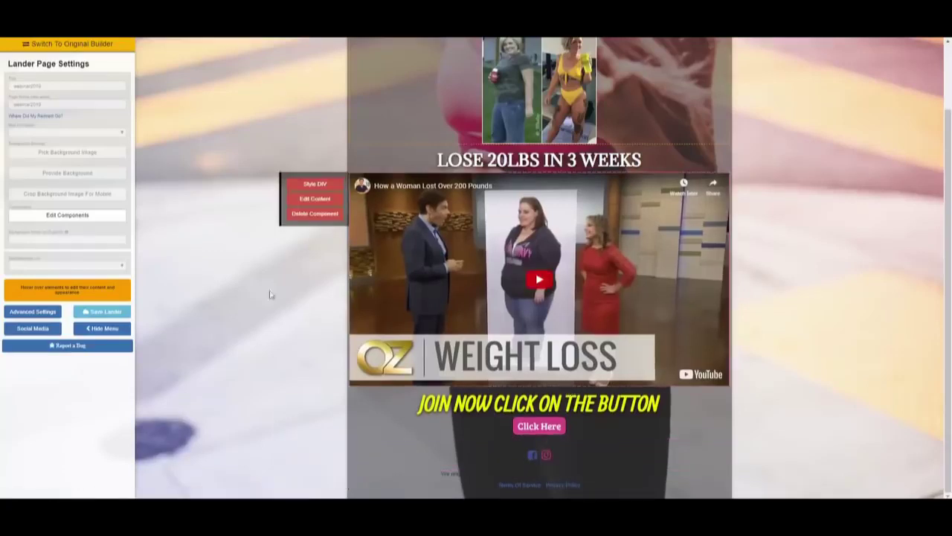
Step: Add an H1 text component between the Click Here button and the social icons, and replace its text with QUESTIONS CALL ME
left_click(98, 214)
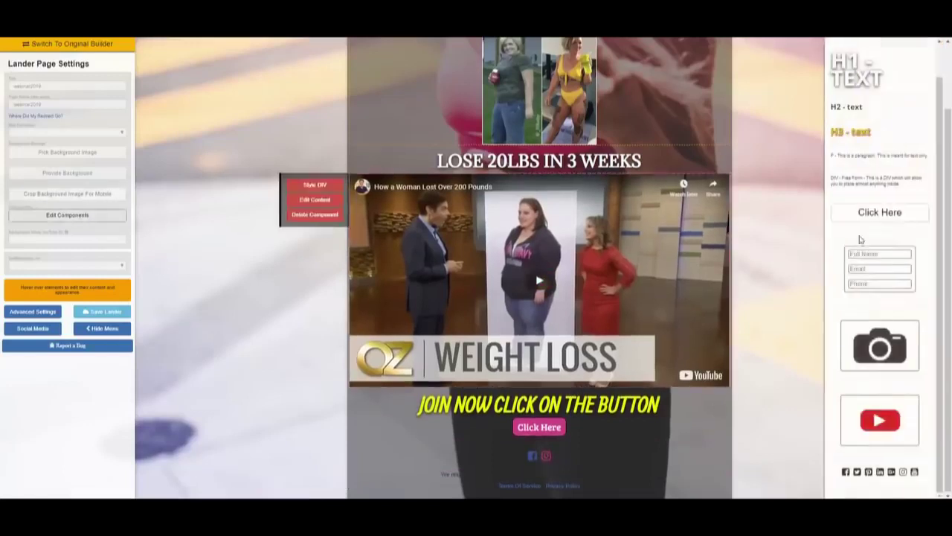
left_click_drag(885, 71, 521, 453)
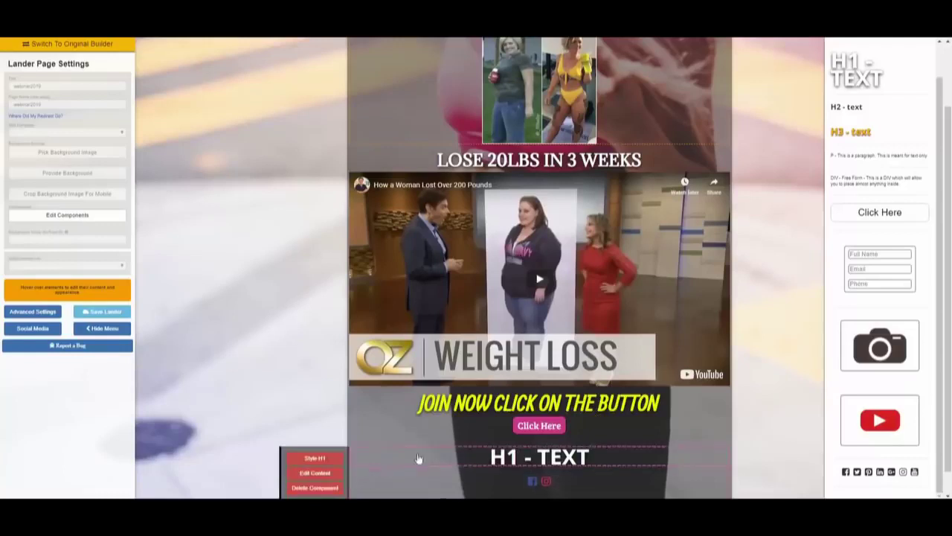
left_click(333, 474)
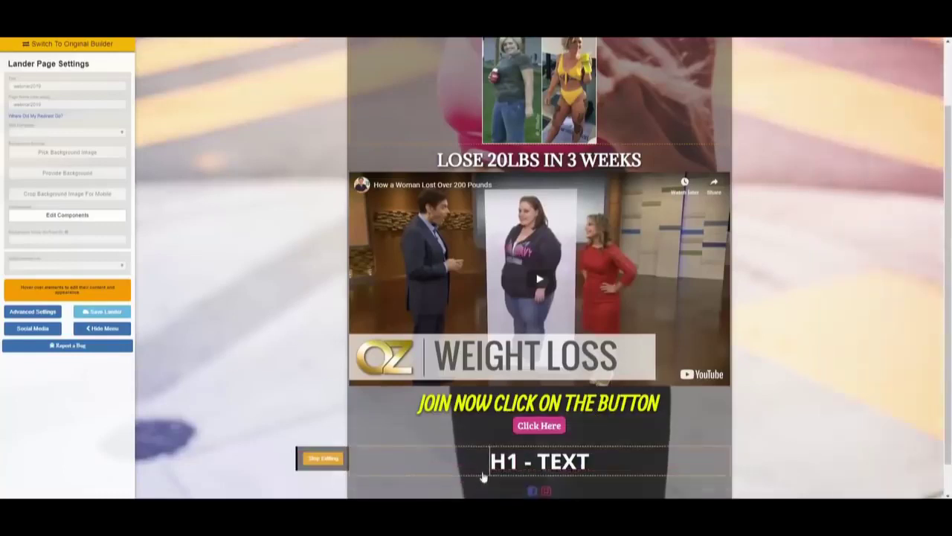
key("Delete")
key("Delete")
key("Delete")
key("Delete")
key("Delete")
key("Delete")
key("Delete")
key("Delete")
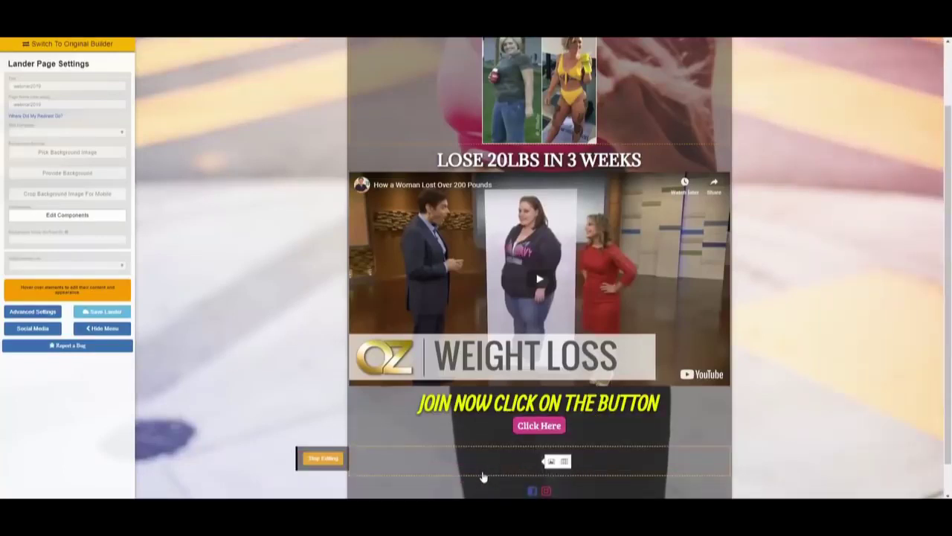
type("QUESTIONS C")
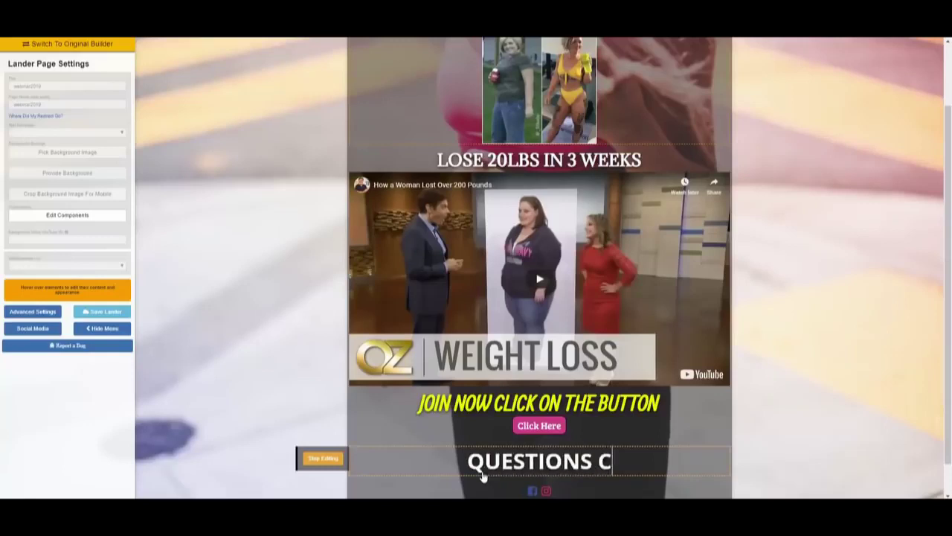
type("ALL ME")
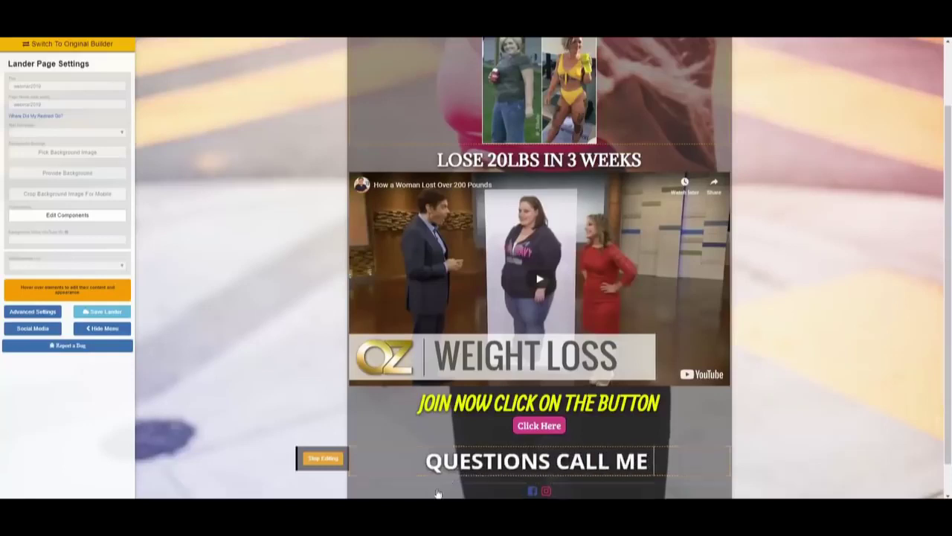
left_click(323, 457)
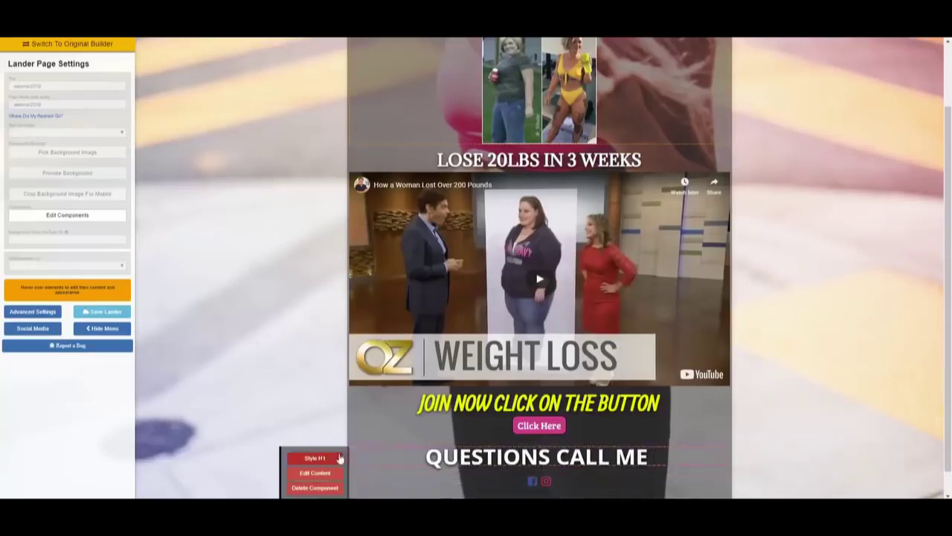
Step: Reduce the font size of the QUESTIONS CALL ME heading, close the style editor and review the page
left_click(316, 458)
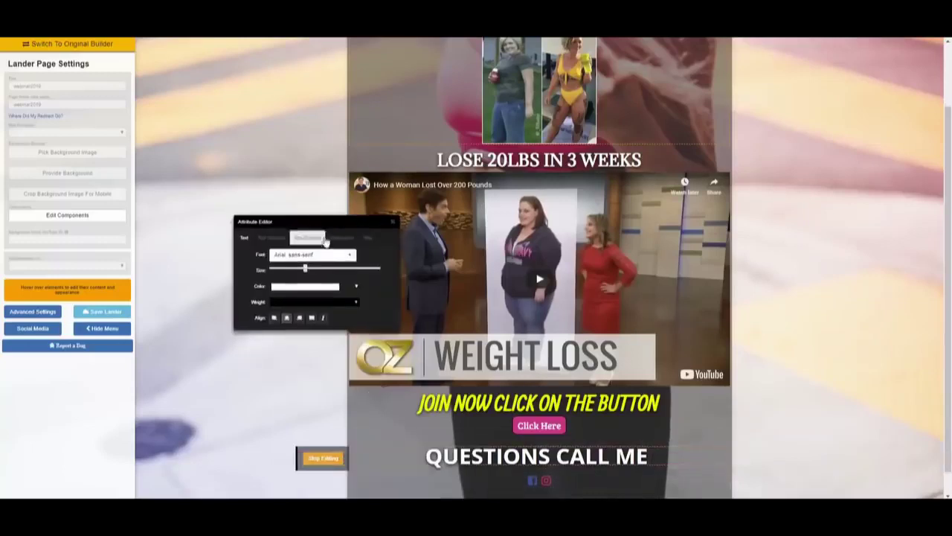
left_click_drag(308, 269, 288, 270)
left_click(394, 225)
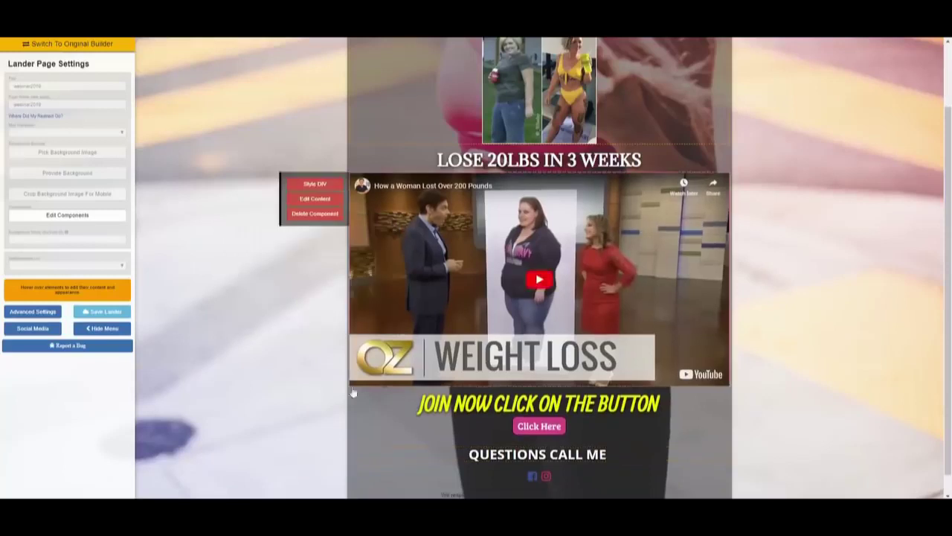
scroll(424, 327, "up", 2)
scroll(743, 316, "down", 2)
scroll(750, 318, "up", 1)
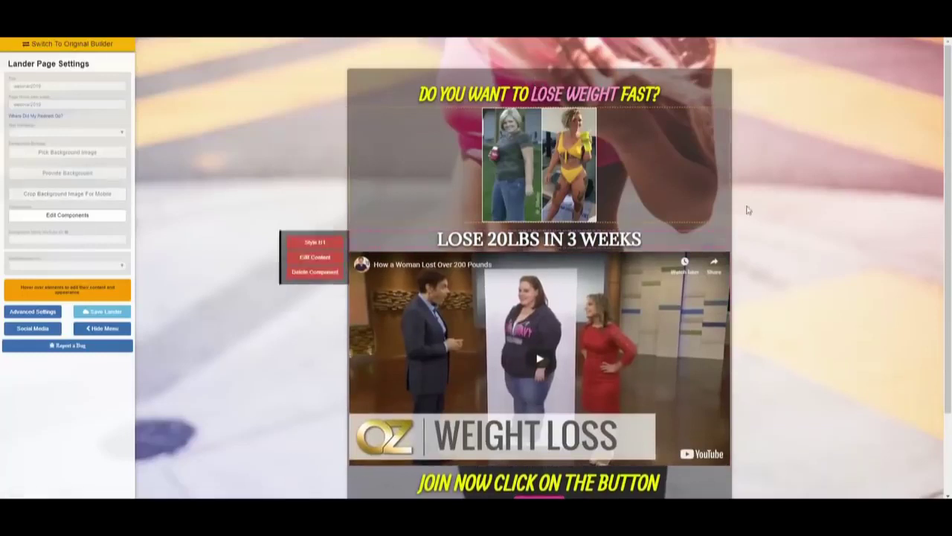
Step: Open an incognito browser window, go to Google and search for "beach"
key("ctrl+shift+n")
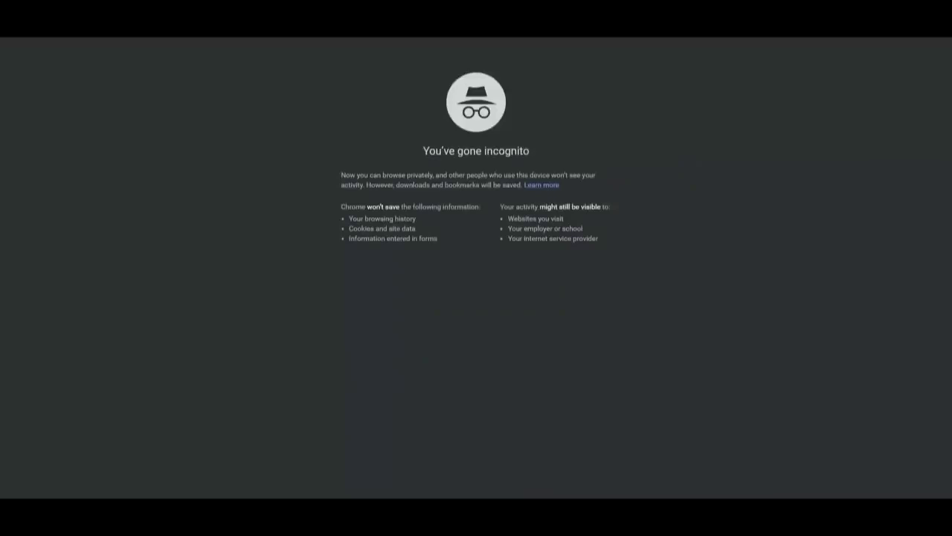
type("google")
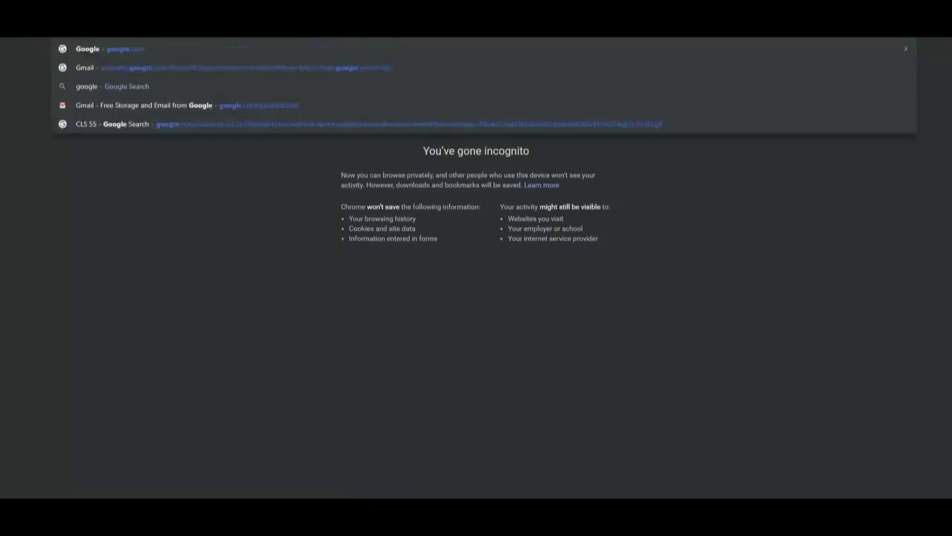
key("Return")
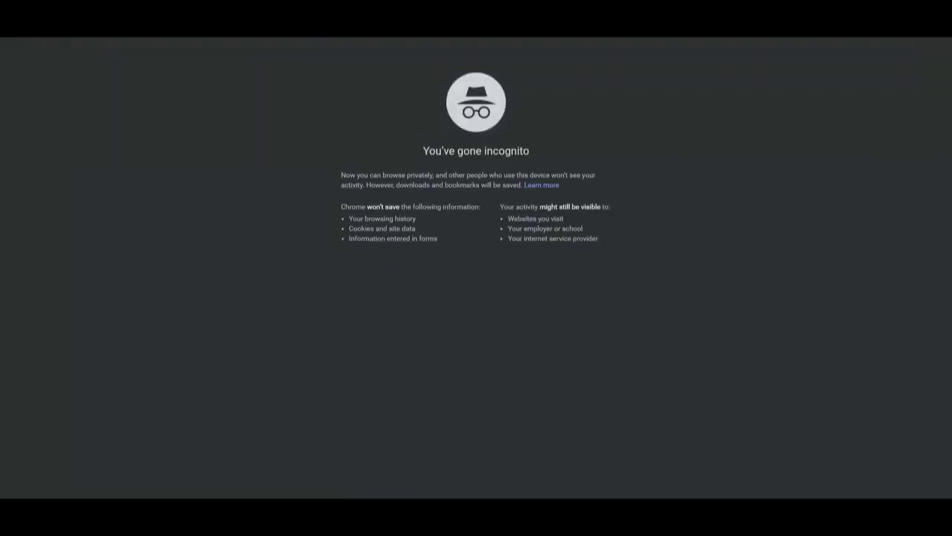
key("Return")
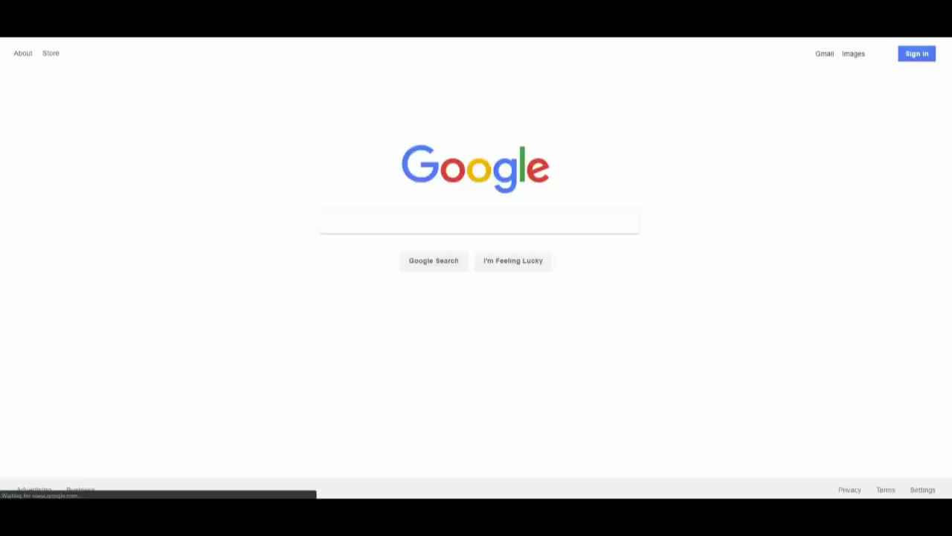
type("beach")
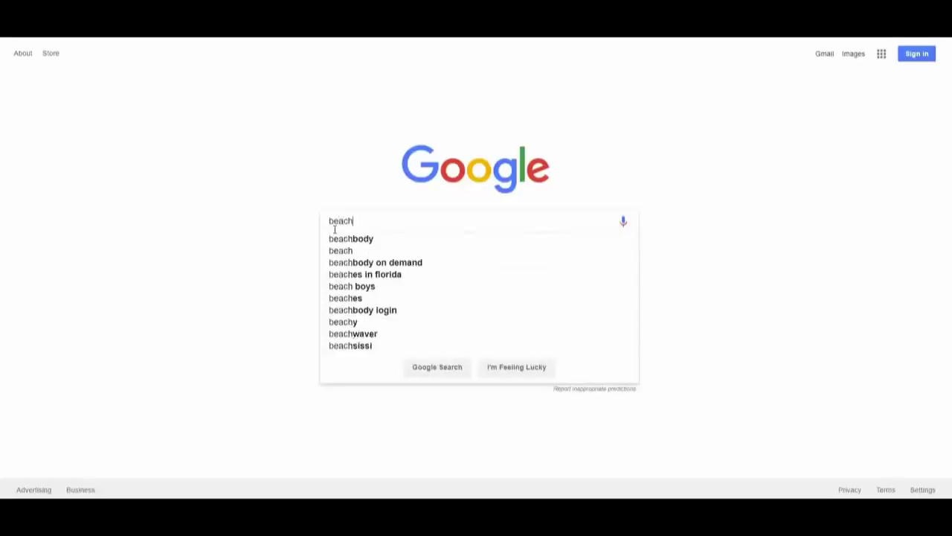
key("Return")
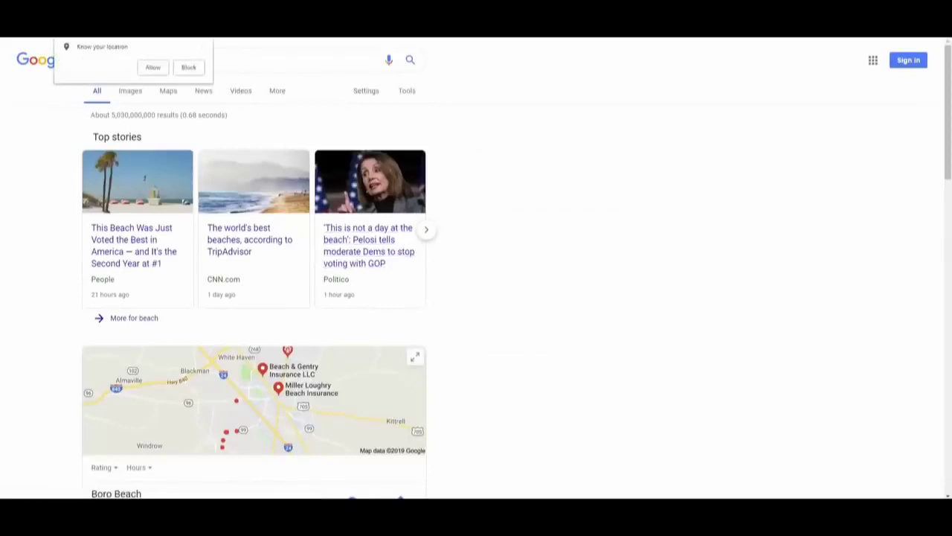
Step: Switch to the image results, open the Cancún Beaches picture from 10Best and copy its image address
left_click(130, 91)
scroll(337, 238, "down", 2)
scroll(336, 238, "up", 2)
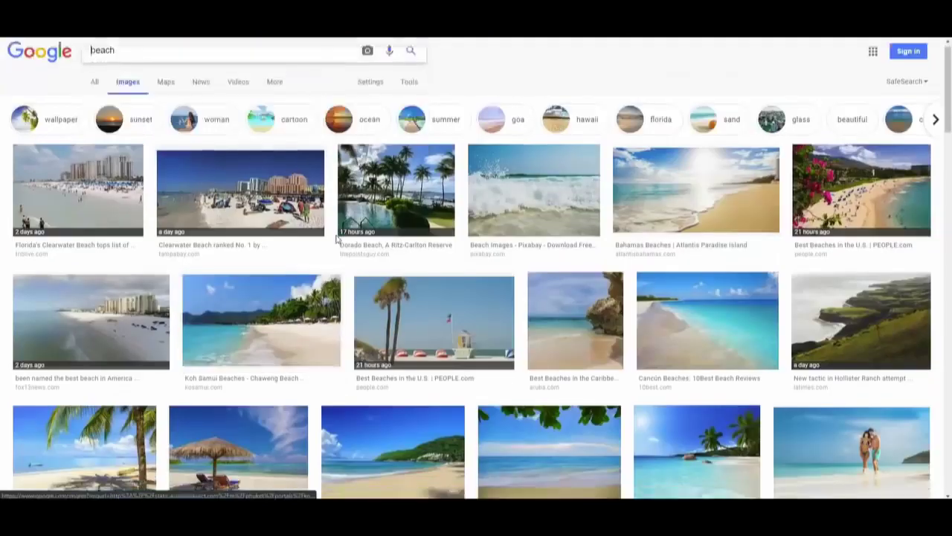
scroll(337, 238, "down", 2)
left_click(699, 235)
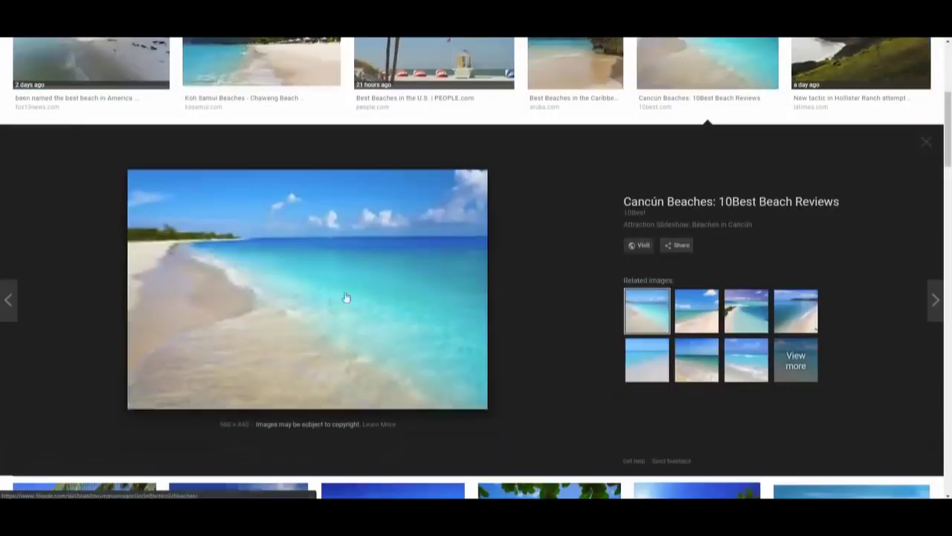
right_click(332, 269)
left_click(402, 384)
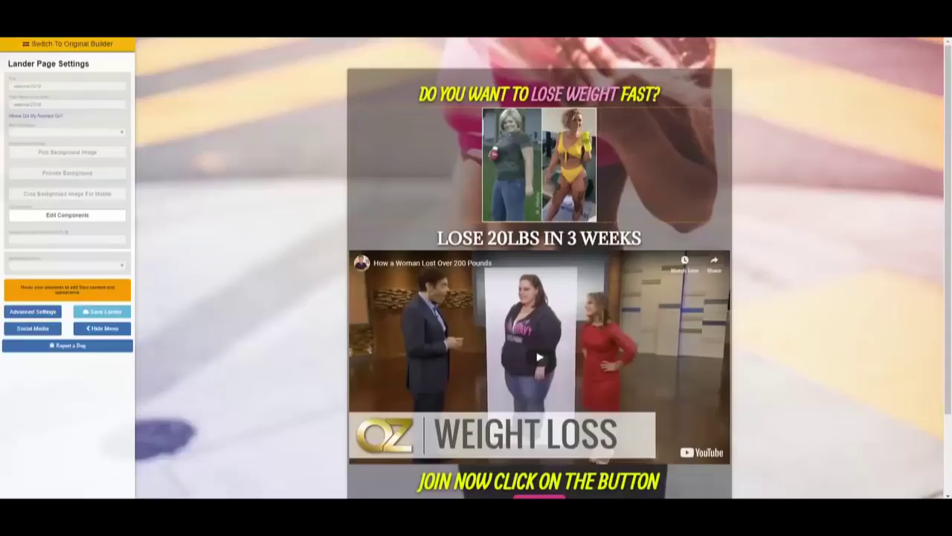
Step: Return to the lander builder and provide a custom background, entering the copied 10bestmedia.com beach picture address as the image URL
left_click(69, 173)
left_click(89, 189)
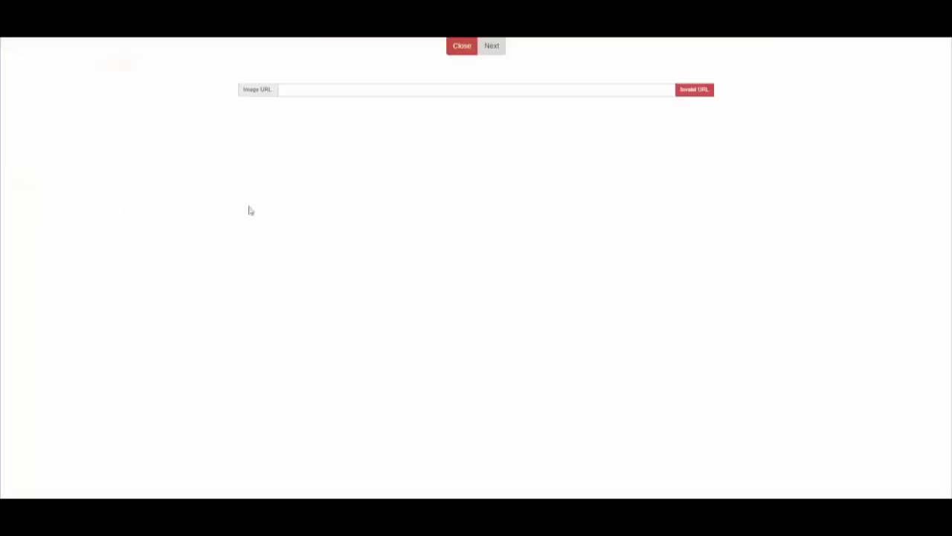
right_click(345, 88)
right_click(330, 100)
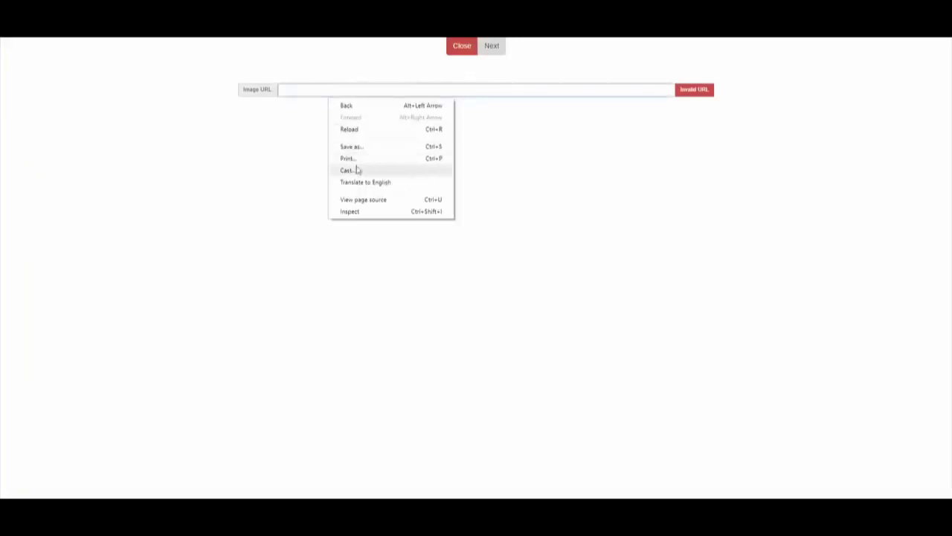
left_click(317, 91)
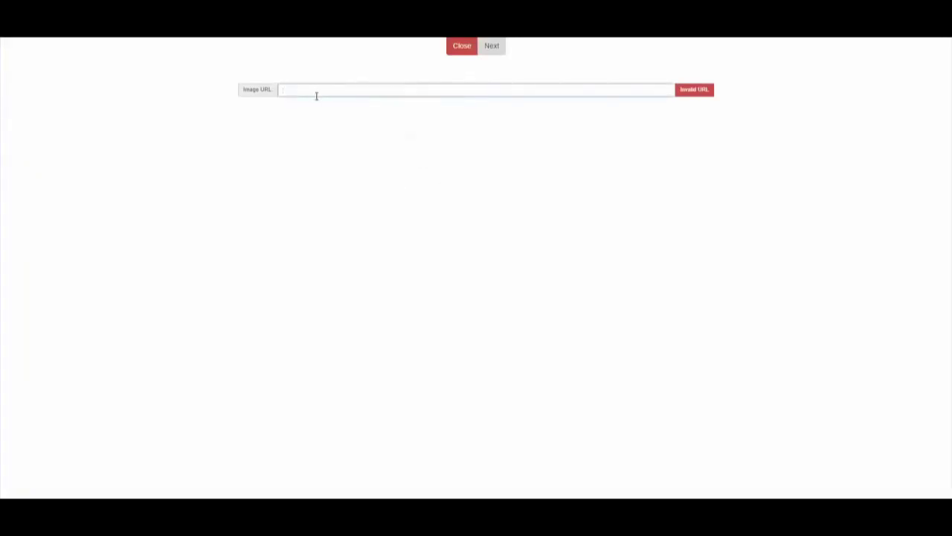
type("https://img2.10bestmedia.com/Images/Photos/352450/GettyImages-913753558_55_660x440.jpg")
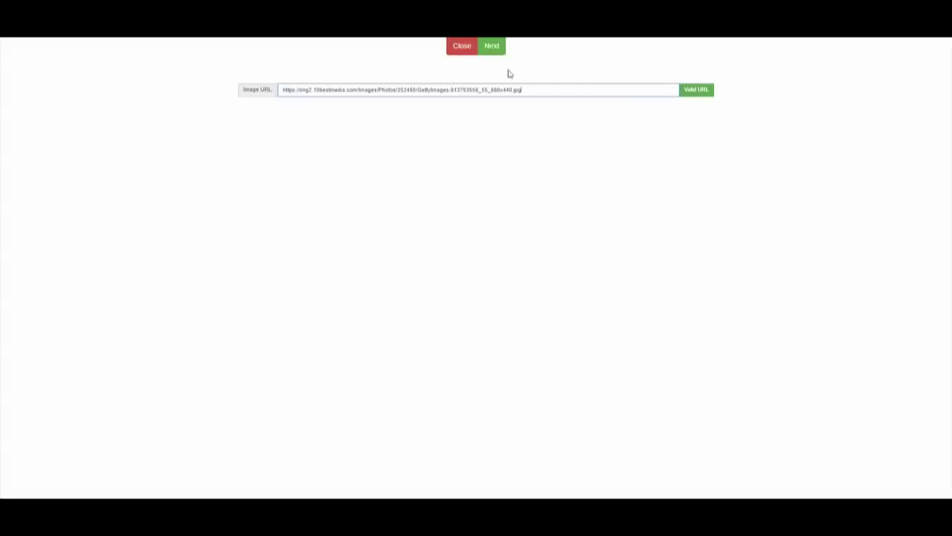
Step: Accept the beach image as background, shift its mobile crop toward the shoreline, confirm it and review the landing page
left_click(492, 46)
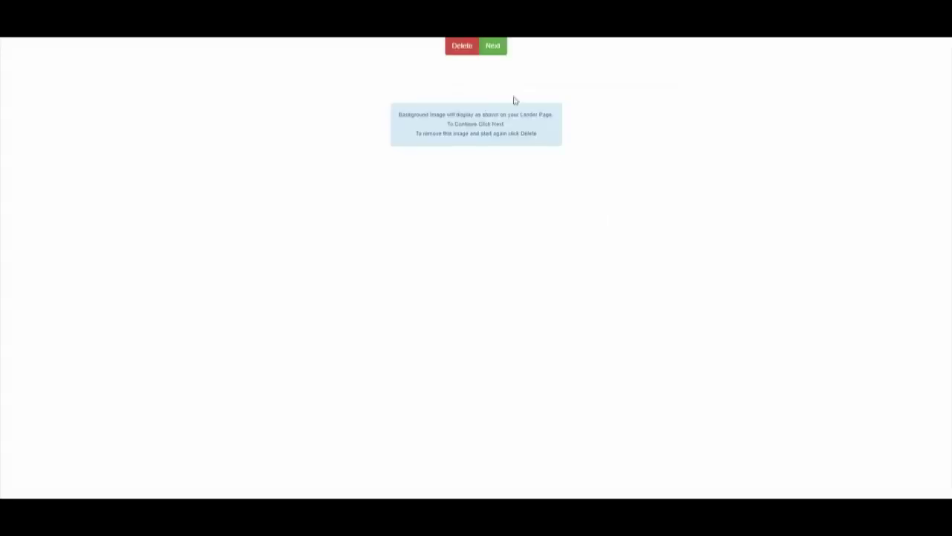
left_click(493, 46)
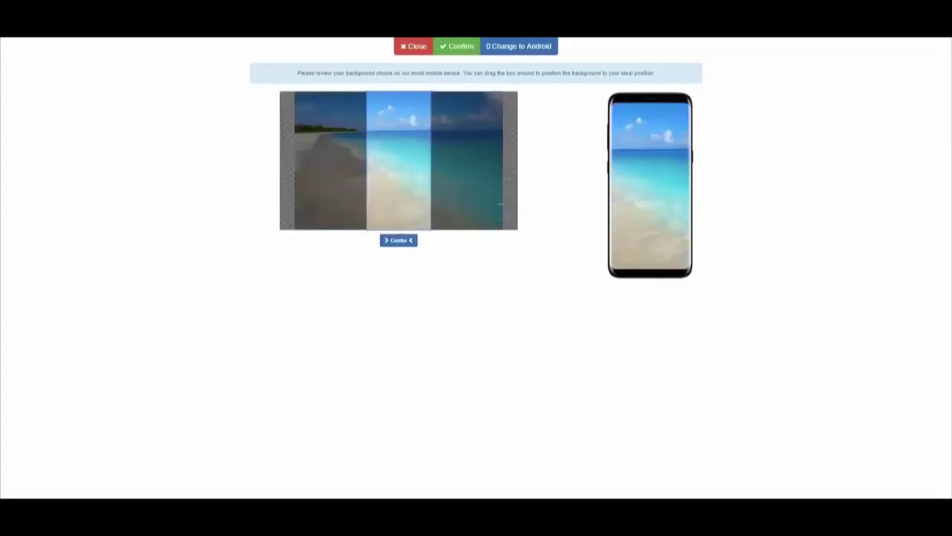
left_click_drag(414, 168, 385, 172)
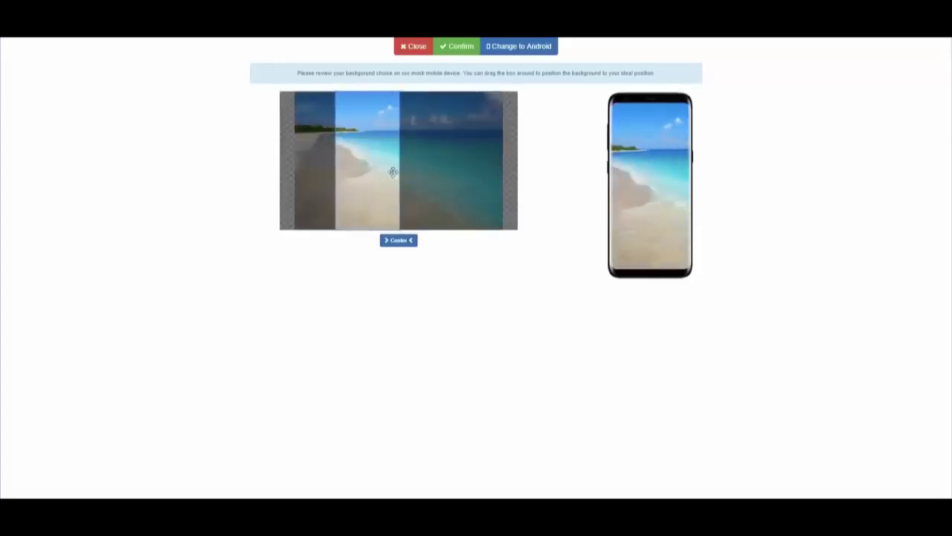
left_click(458, 48)
scroll(869, 353, "down", 2)
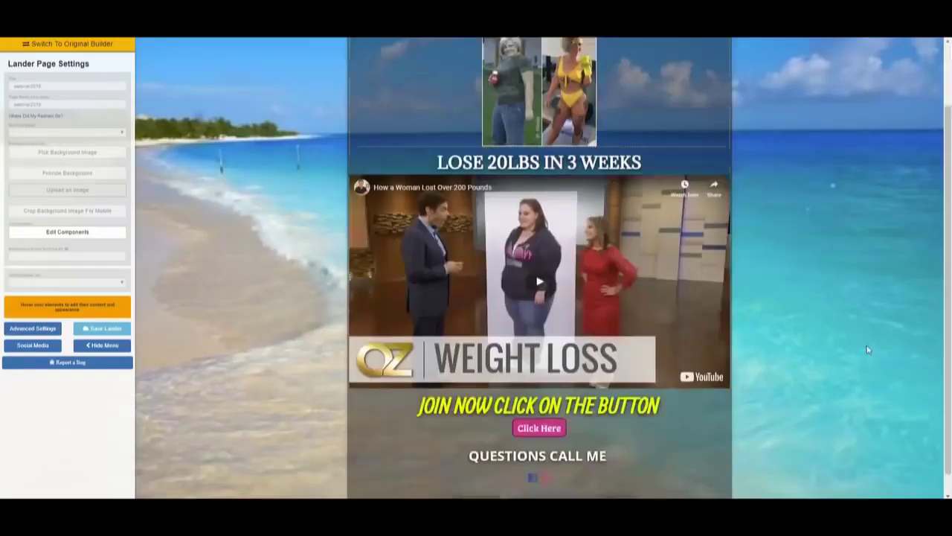
scroll(848, 313, "up", 2)
scroll(829, 335, "down", 2)
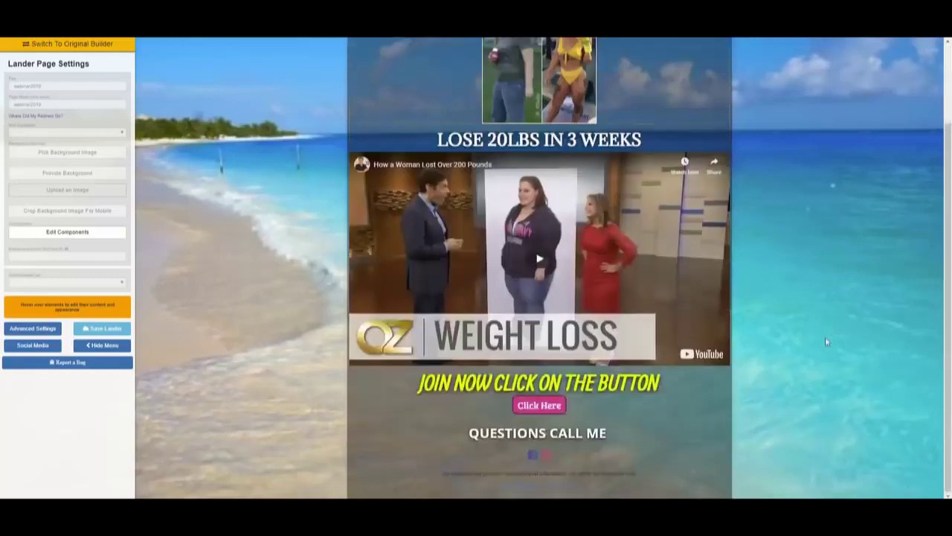
scroll(827, 337, "up", 2)
scroll(795, 293, "down", 1)
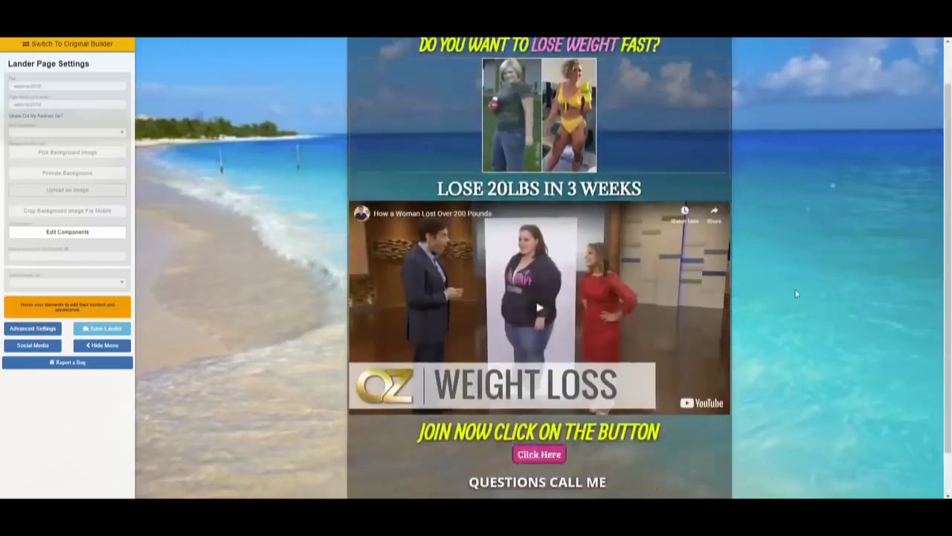
scroll(788, 296, "up", 1)
Step: Delete the before-and-after picture and the YouTube video components, and activate the background video YouTube ID field
mouse_move(436, 149)
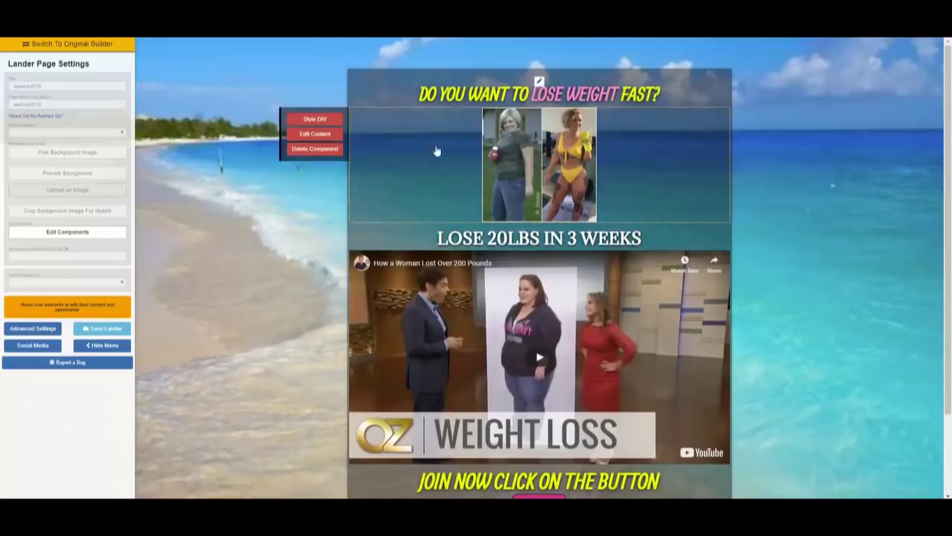
left_click(314, 148)
left_click(320, 176)
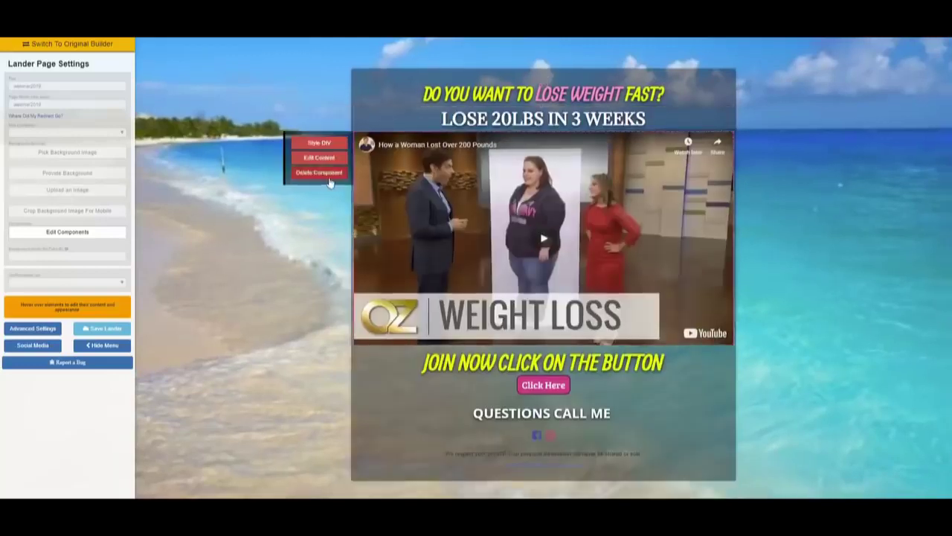
left_click(331, 182)
left_click(335, 184)
mouse_move(505, 145)
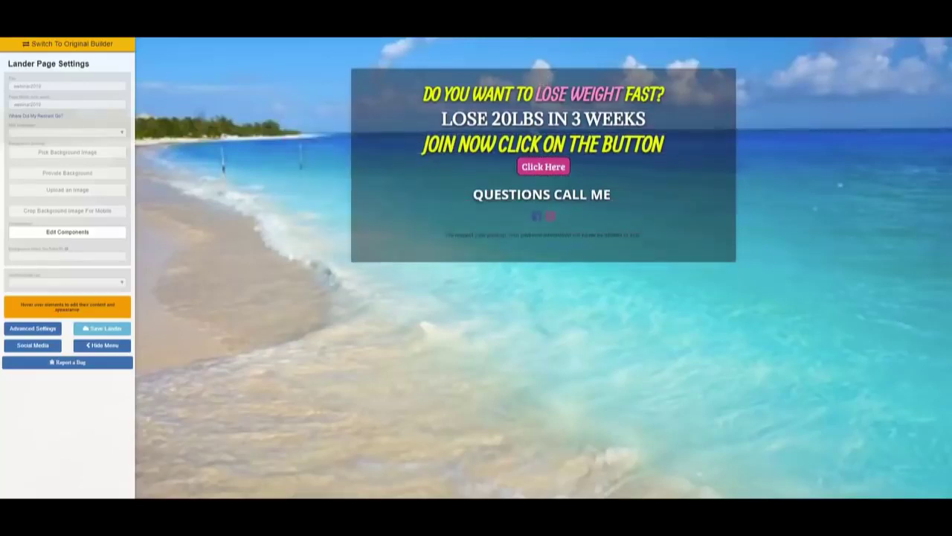
right_click(88, 256)
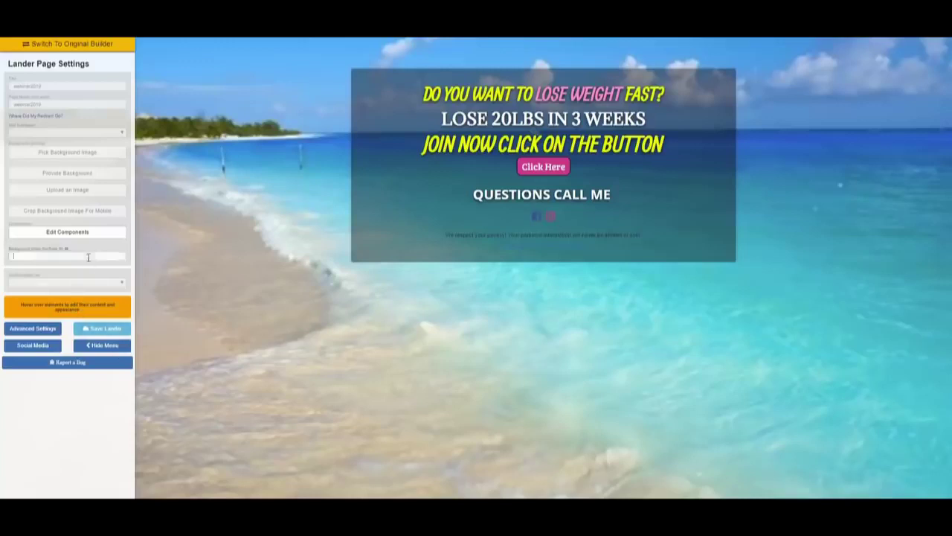
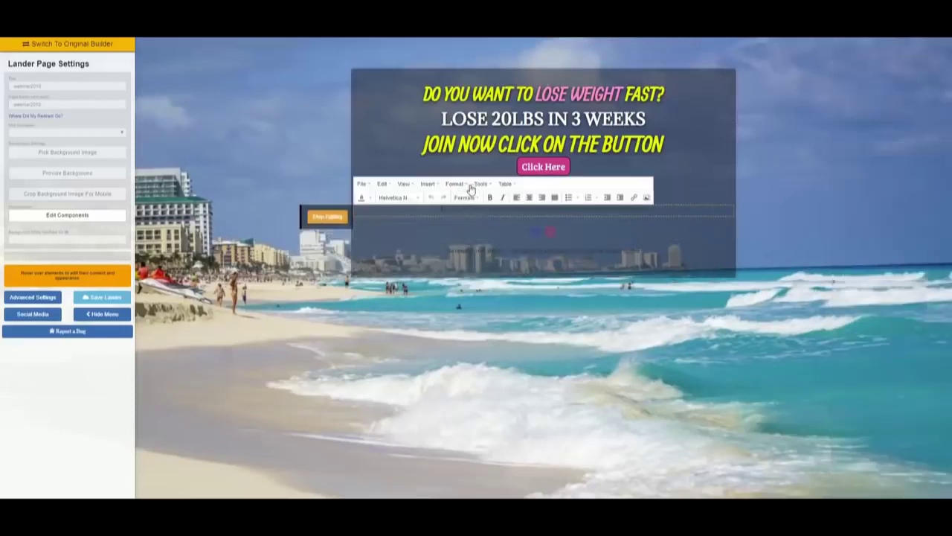
Step: Replace the free-form DIV's source code with the copied PayPal Buy Now button code and finish editing the component
left_click(479, 185)
left_click(480, 199)
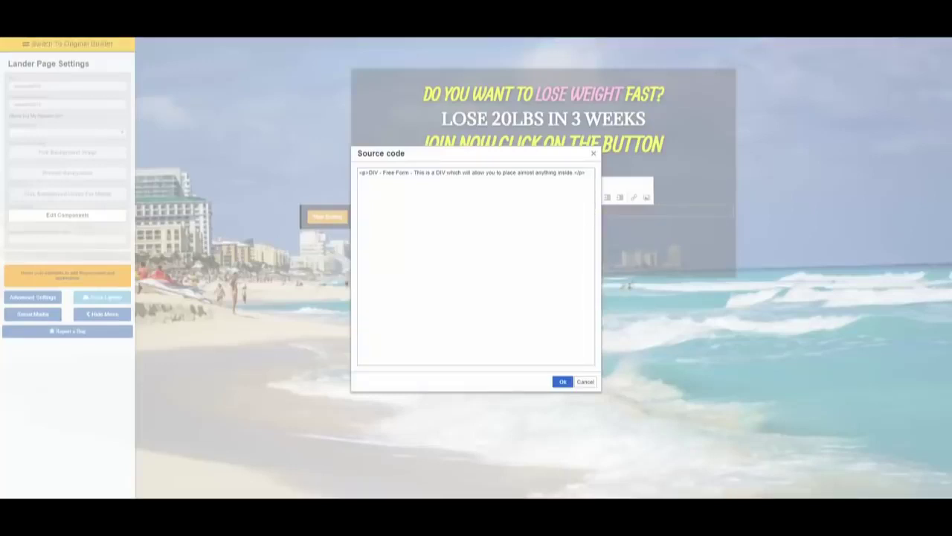
key("ctrl+a")
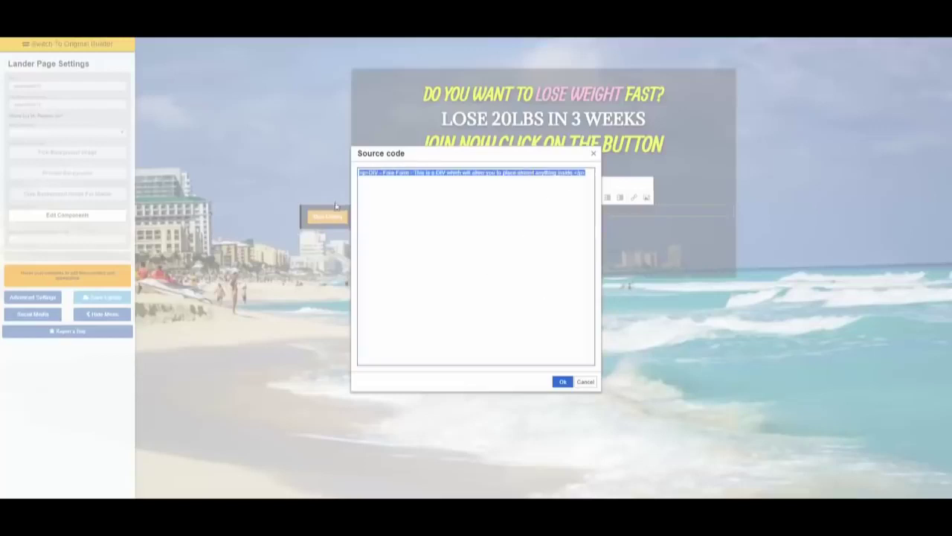
key("ctrl+v")
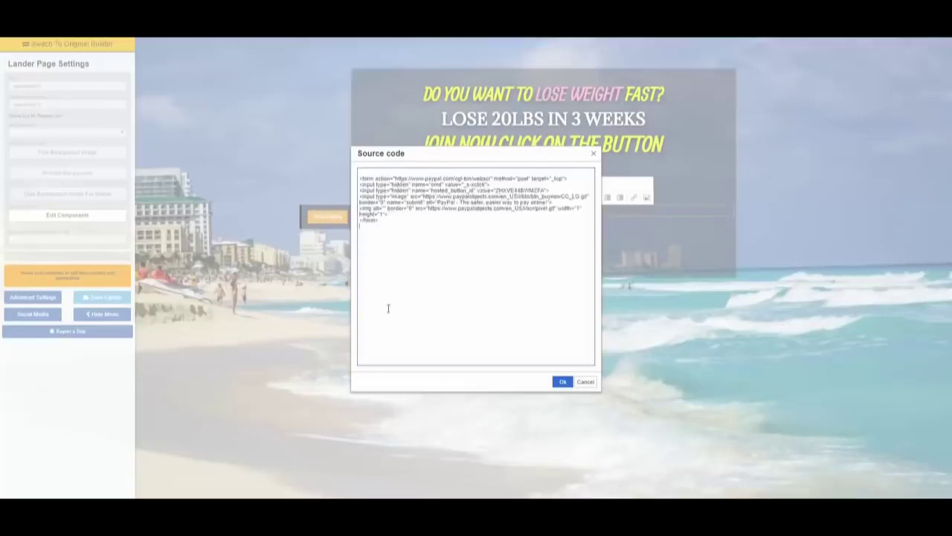
left_click(564, 382)
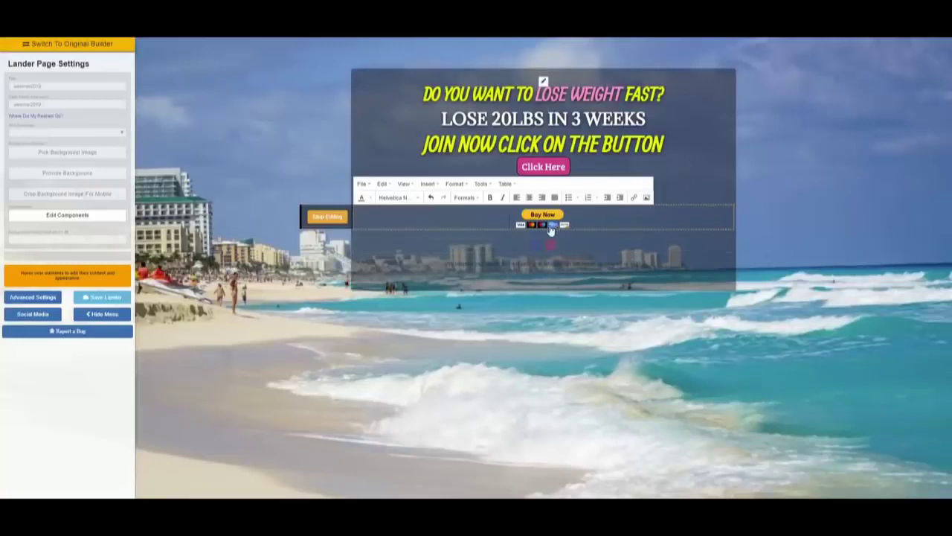
left_click(441, 248)
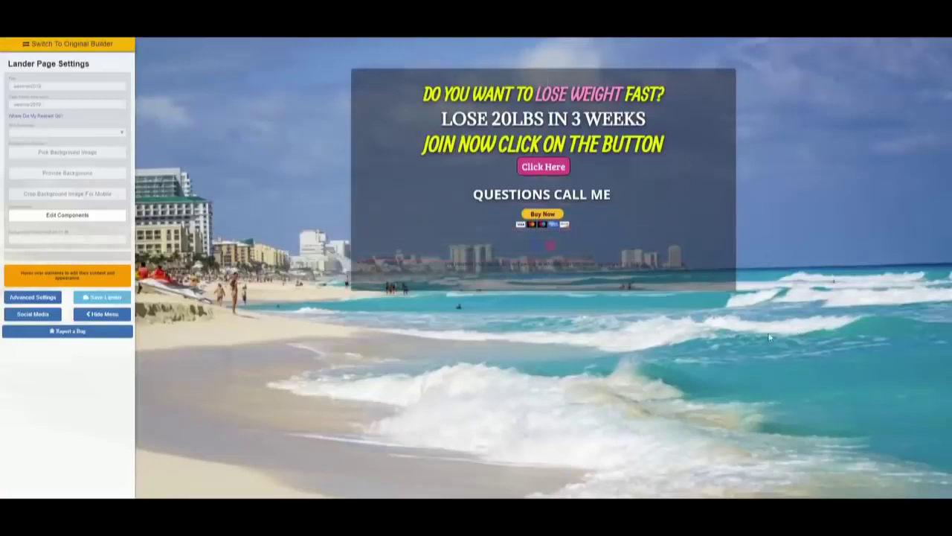
mouse_move(555, 231)
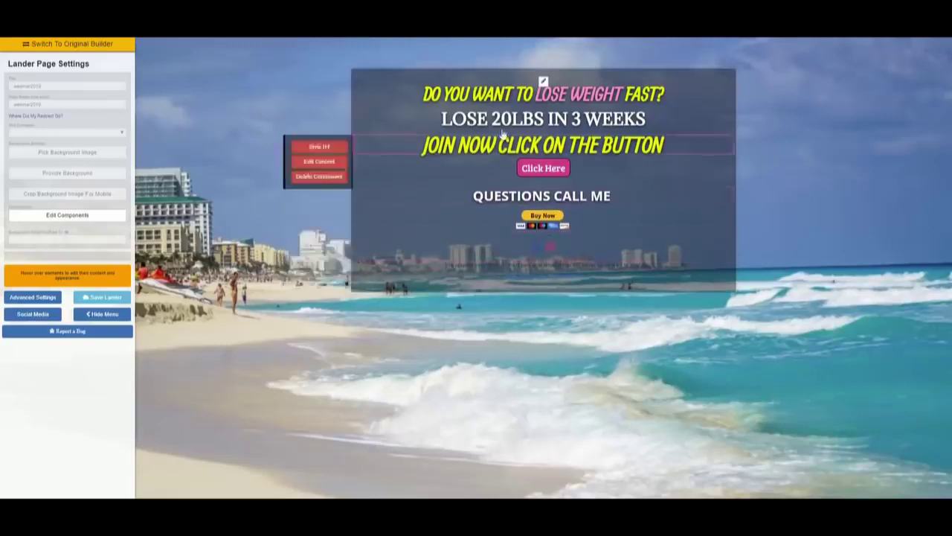
mouse_move(548, 196)
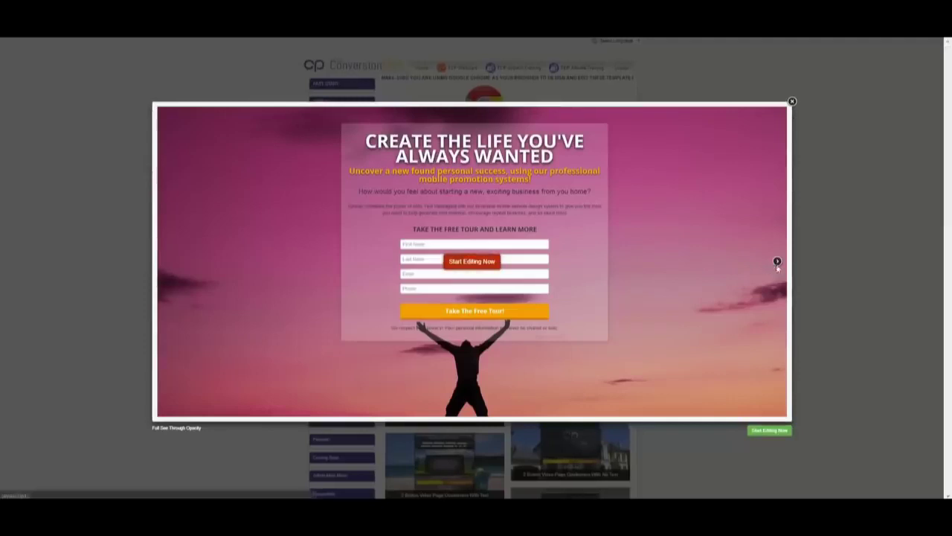
Step: Advance to the next capture page template, start editing it and delete its contact form component
left_click(776, 262)
left_click(461, 264)
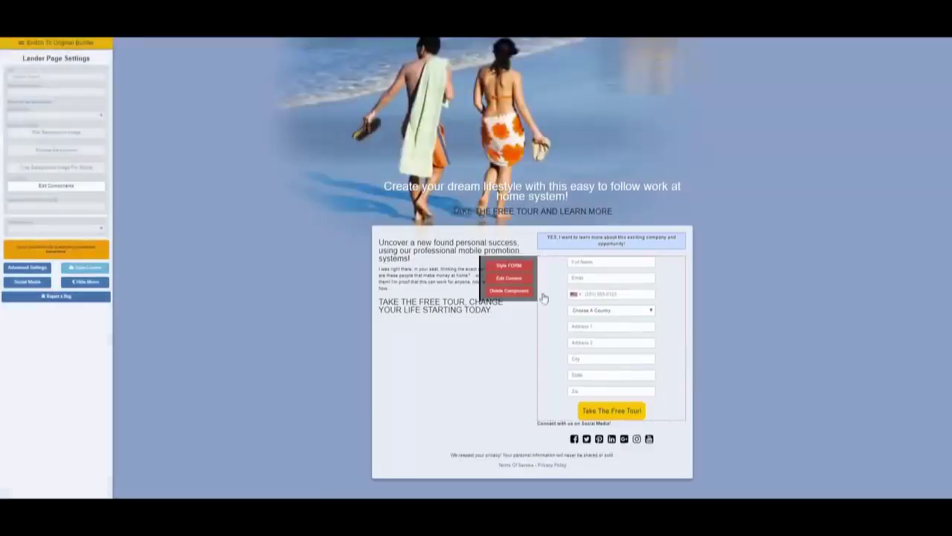
left_click(509, 290)
left_click(510, 307)
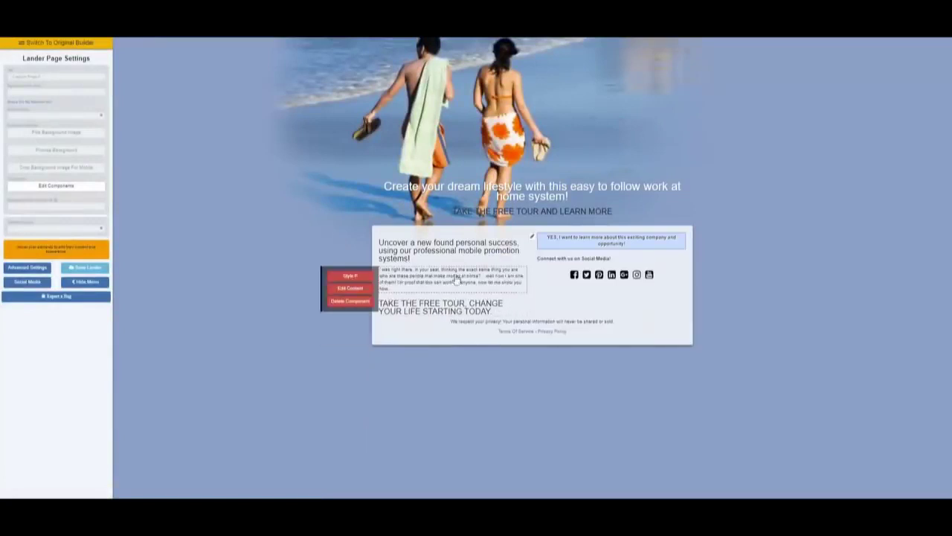
Step: Open the stock background image library, browse its categories and set the browser zoom to 75%
left_click(86, 146)
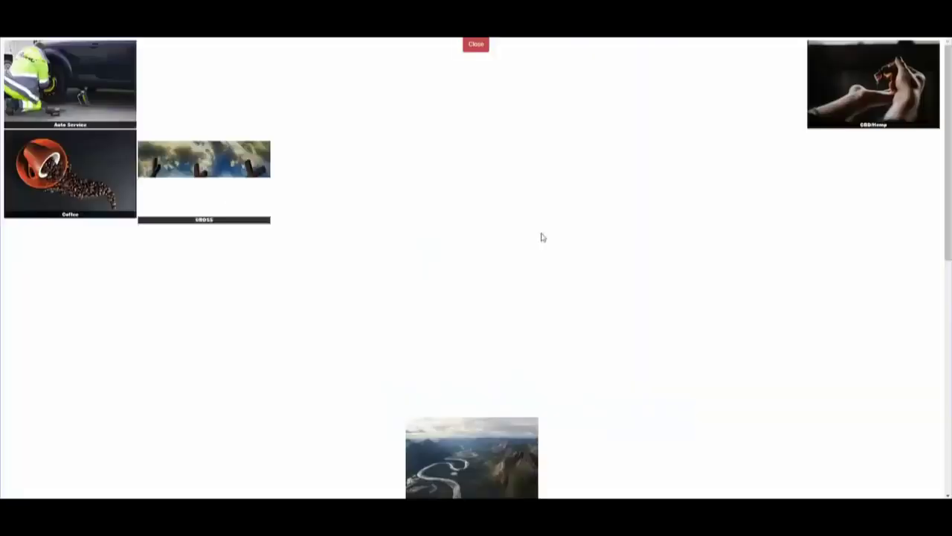
scroll(667, 277, "down", 5)
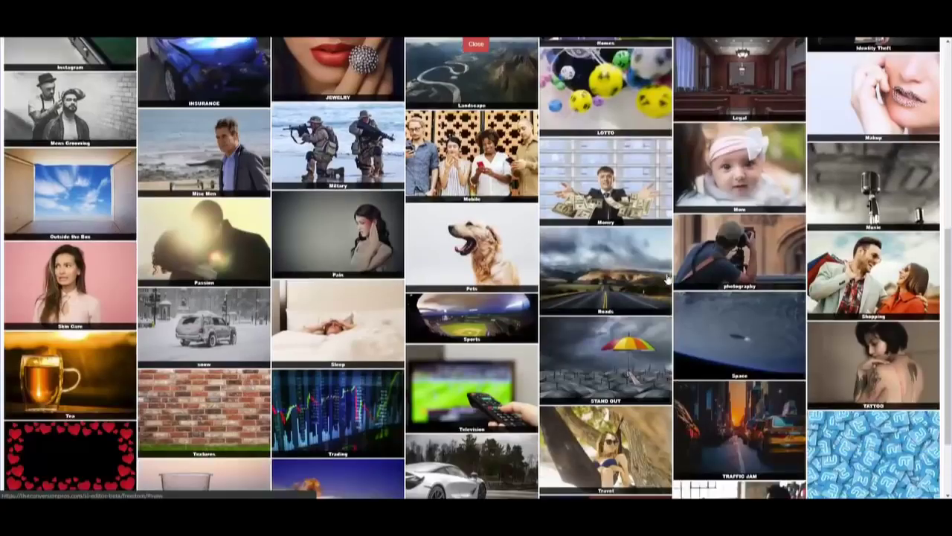
scroll(668, 278, "down", 2)
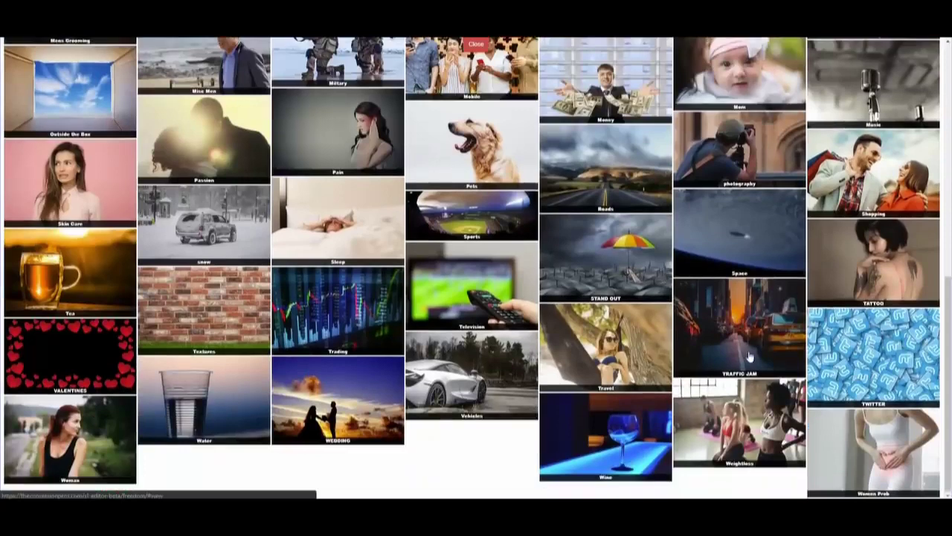
scroll(749, 358, "up", 10)
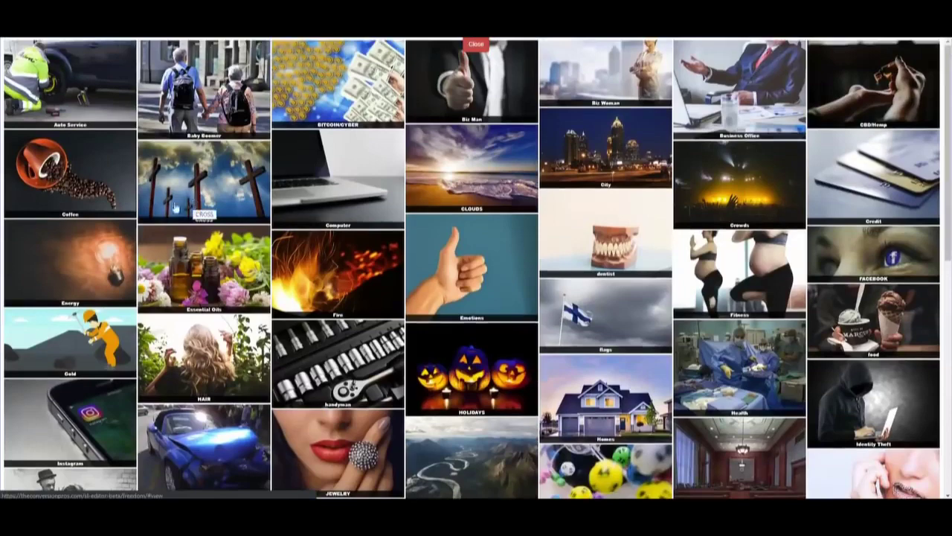
scroll(209, 292, "down", 2)
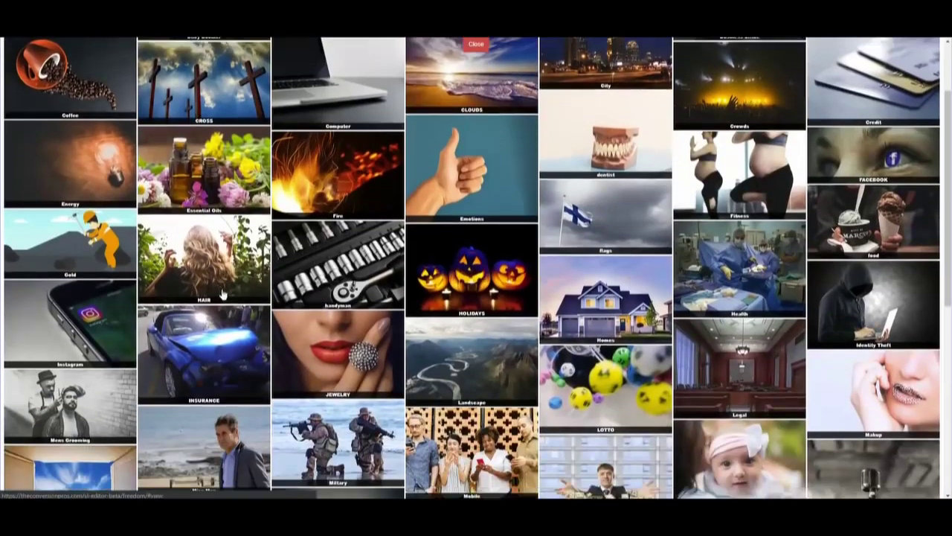
key("alt+f")
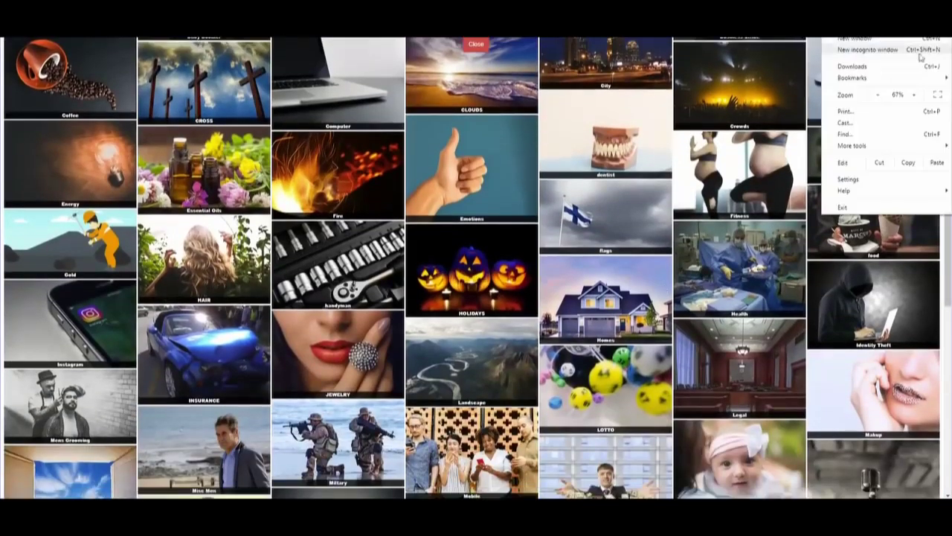
left_click(914, 95)
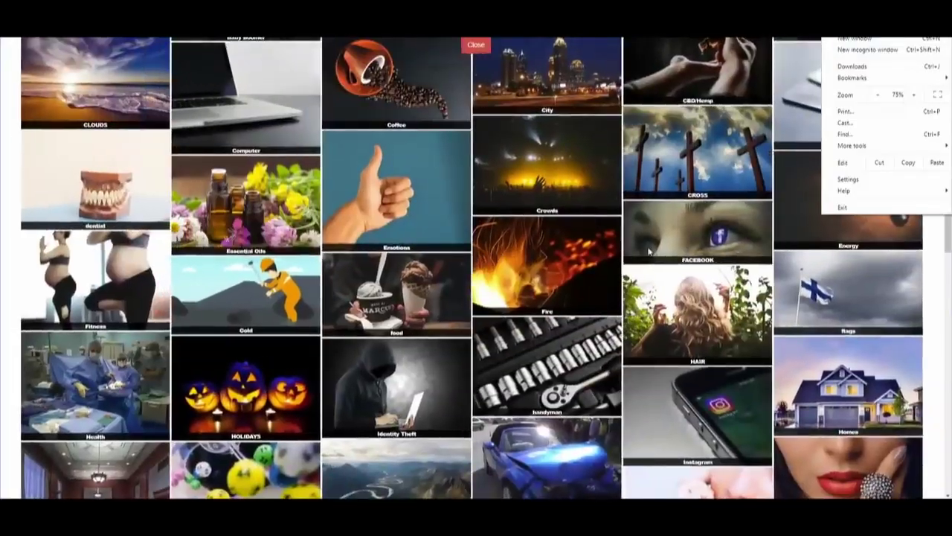
scroll(648, 253, "down", 4)
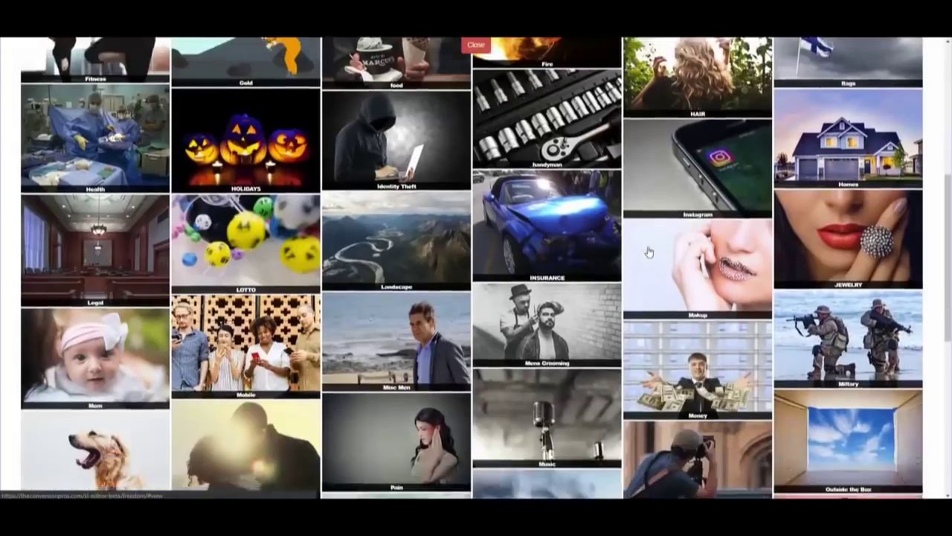
Step: From the Makup category, choose the woman lying in a denim shirt as background, shift the mobile crop over her face and confirm
left_click(678, 246)
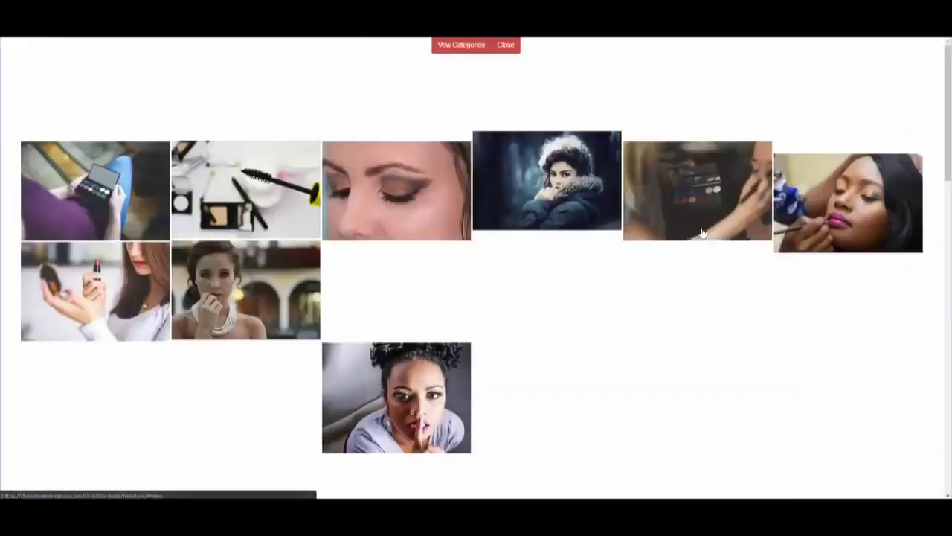
scroll(715, 253, "down", 5)
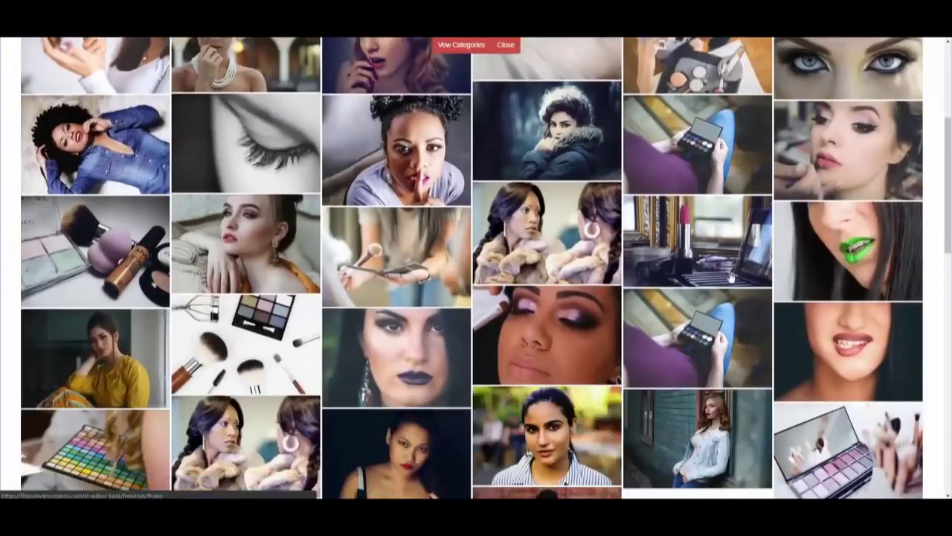
scroll(731, 277, "down", 2)
scroll(595, 297, "up", 3)
left_click(464, 326)
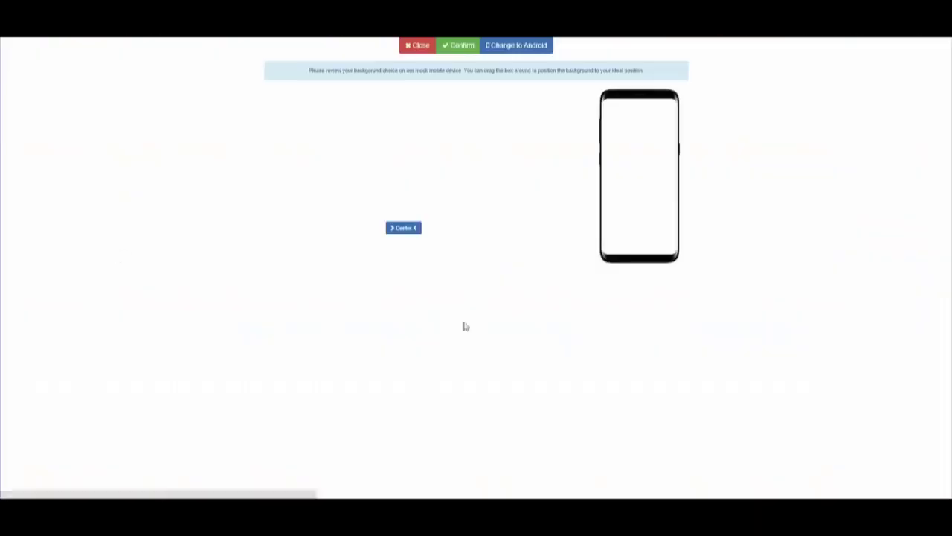
left_click_drag(411, 179, 375, 180)
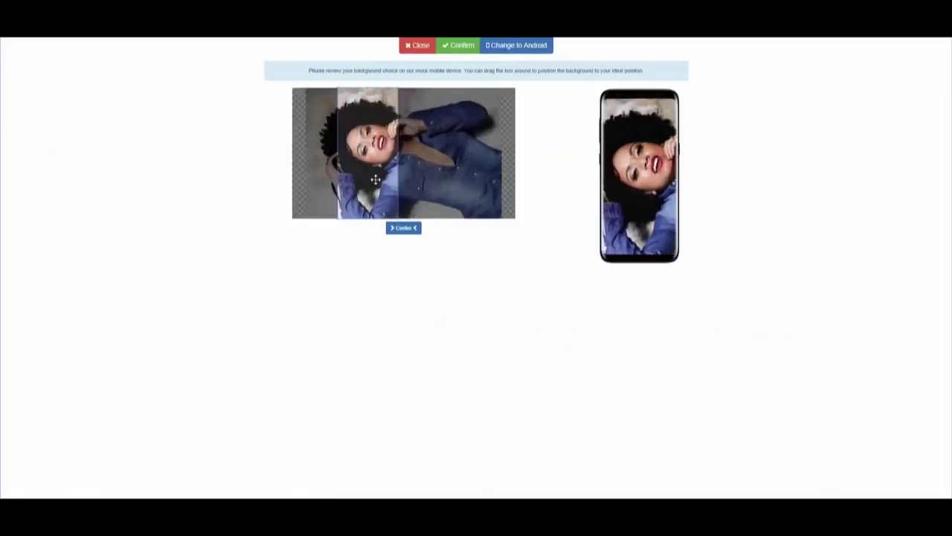
left_click(458, 46)
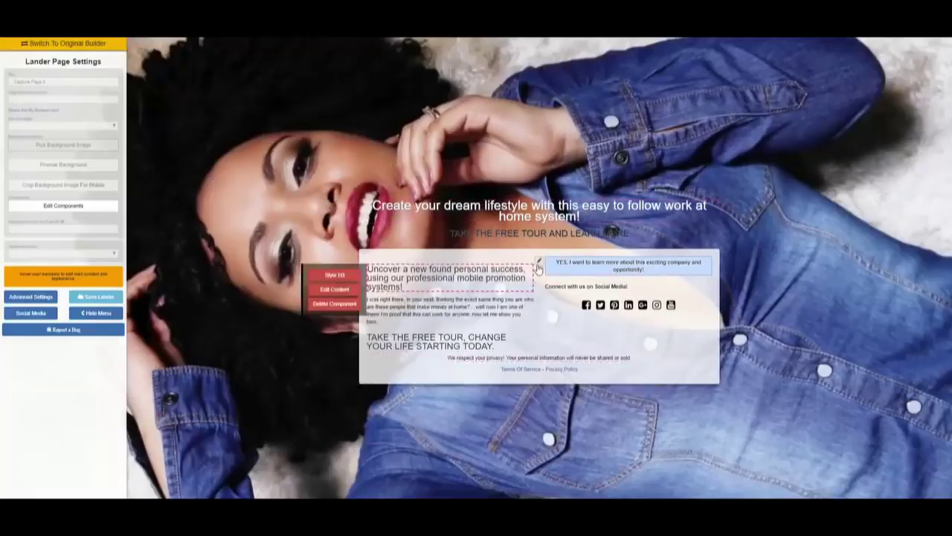
Step: Change the content box's background to a dark reddish brown and lower its opacity so the photo shows through
left_click(539, 265)
left_click(539, 179)
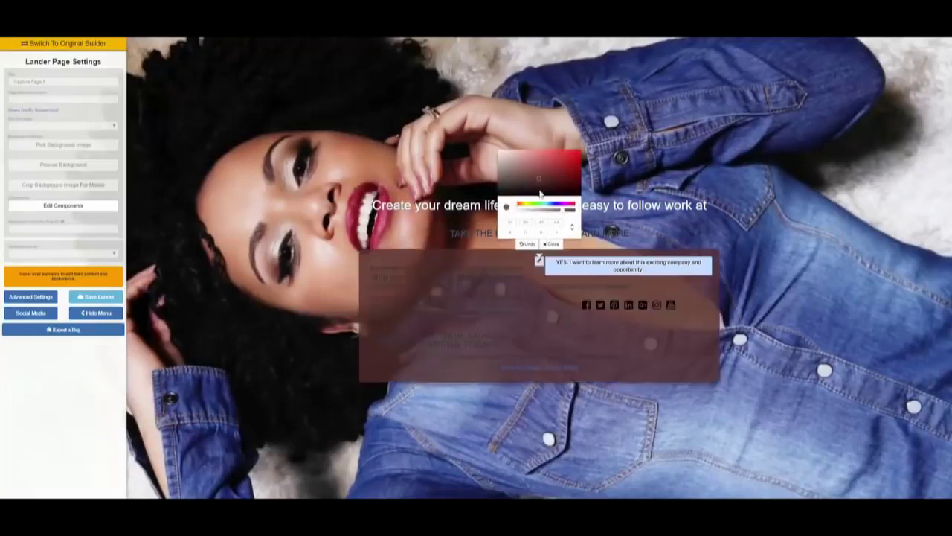
left_click_drag(539, 211, 534, 214)
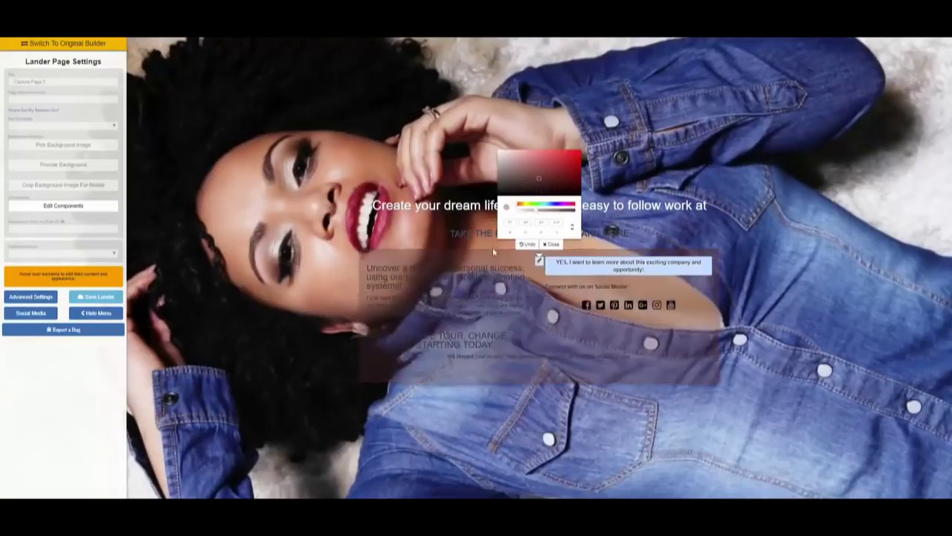
Step: Set the text color of the "Uncover a new found personal success" heading to white, then close the attribute editor and background color picker
mouse_move(355, 280)
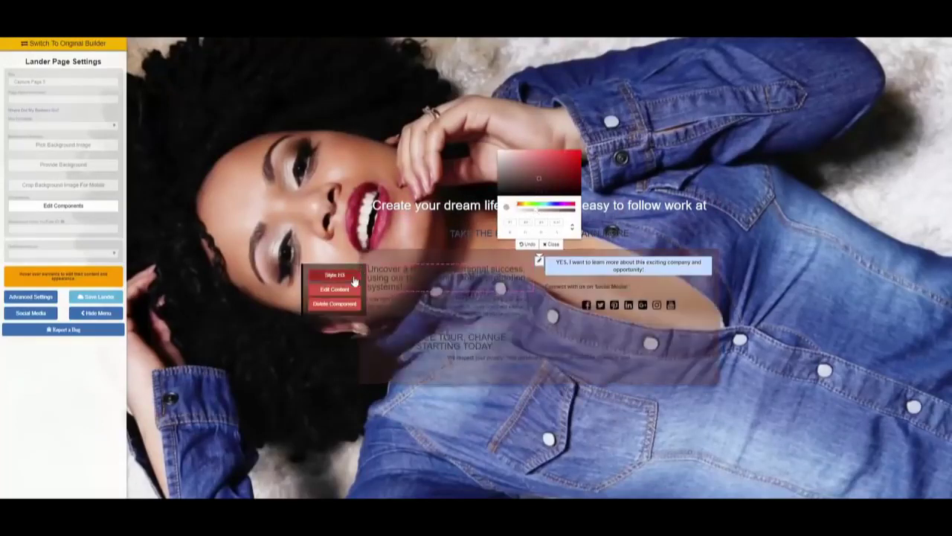
left_click(355, 280)
left_click(411, 361)
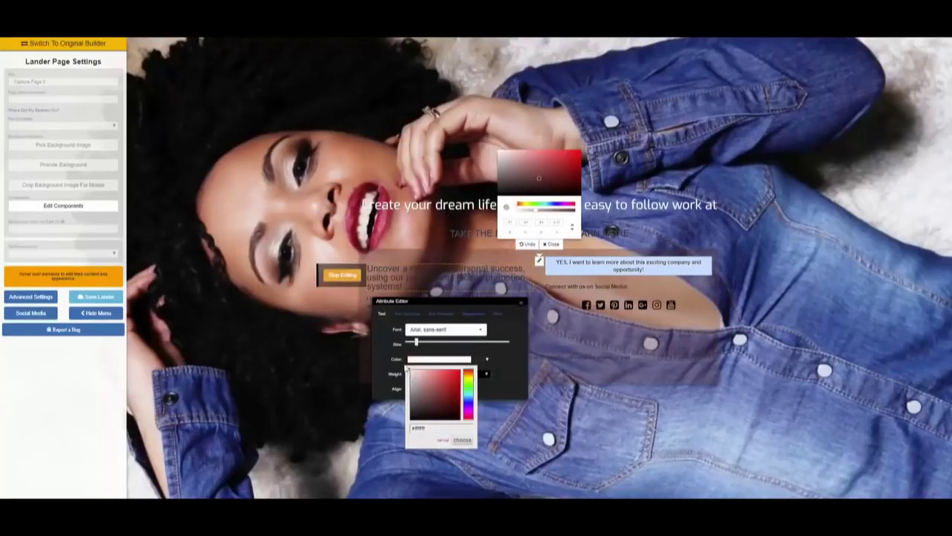
left_click(458, 440)
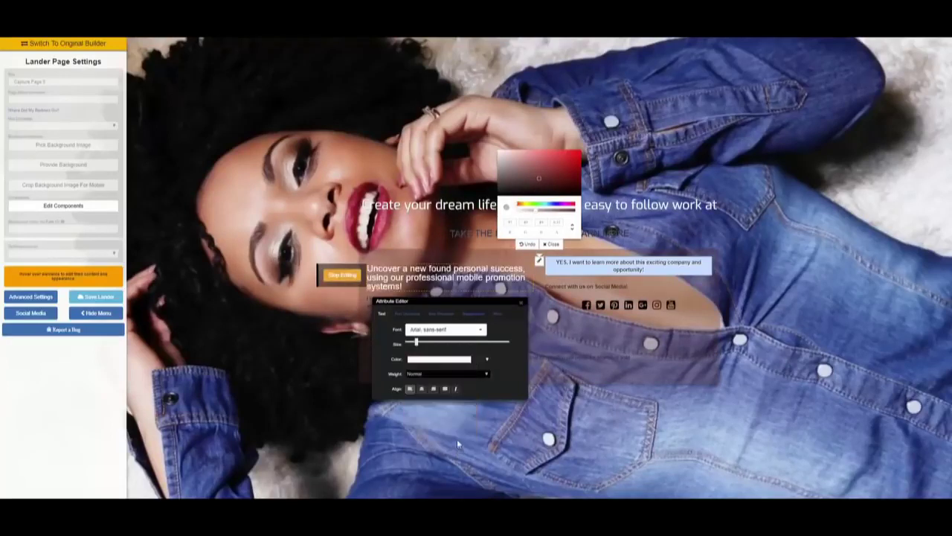
left_click(523, 306)
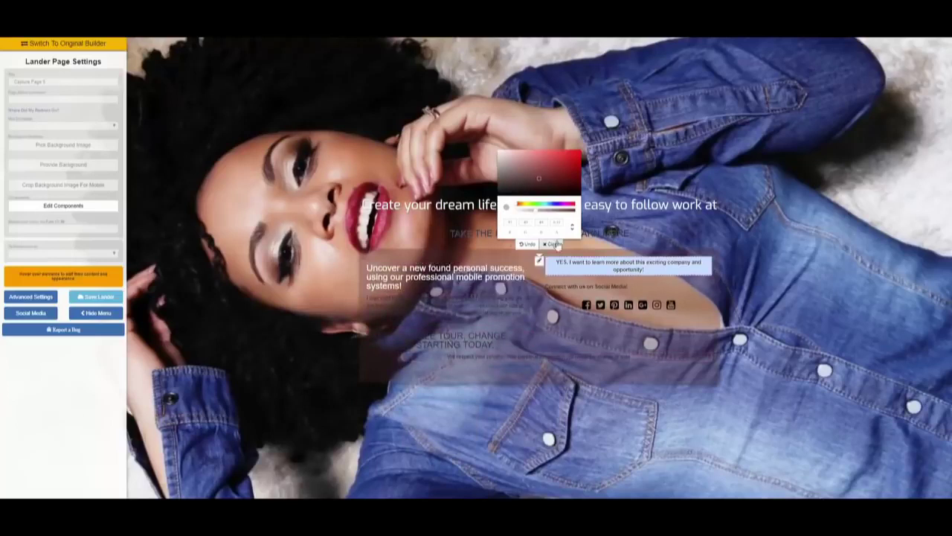
left_click(556, 244)
Step: Delete the "Create your dream lifestyle with this easy to follow work at home system!" headline component
mouse_move(487, 202)
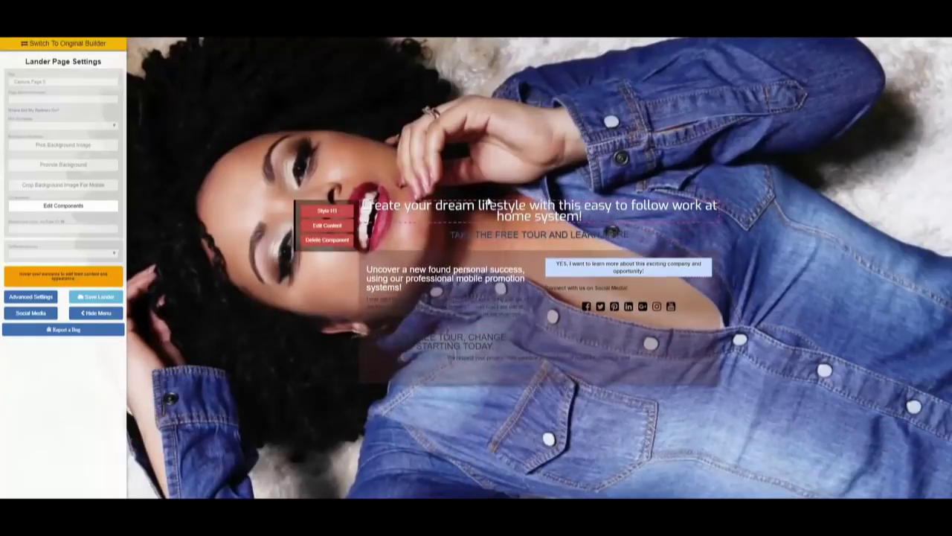
left_click(327, 239)
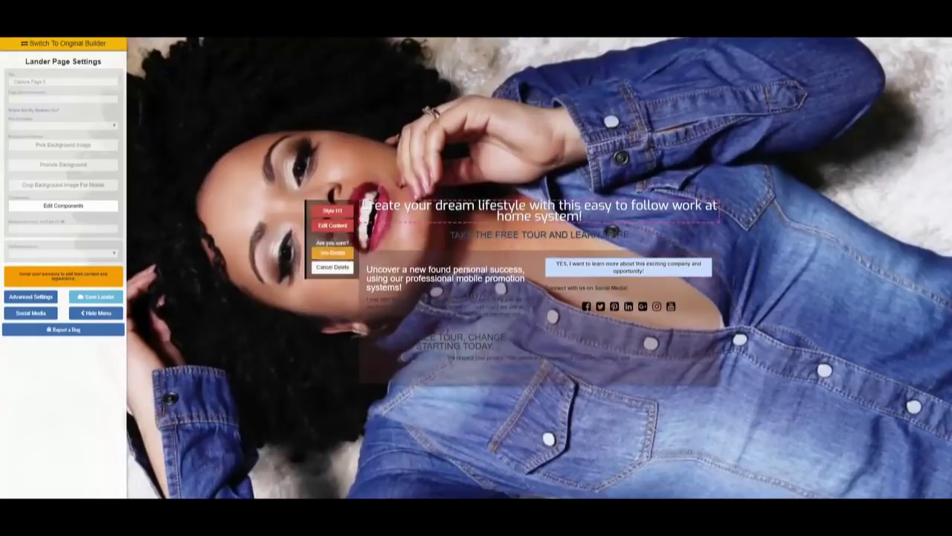
Step: Delete the lander page's main headline and preview the page with the settings menu hidden, then restore the menu
left_click(332, 253)
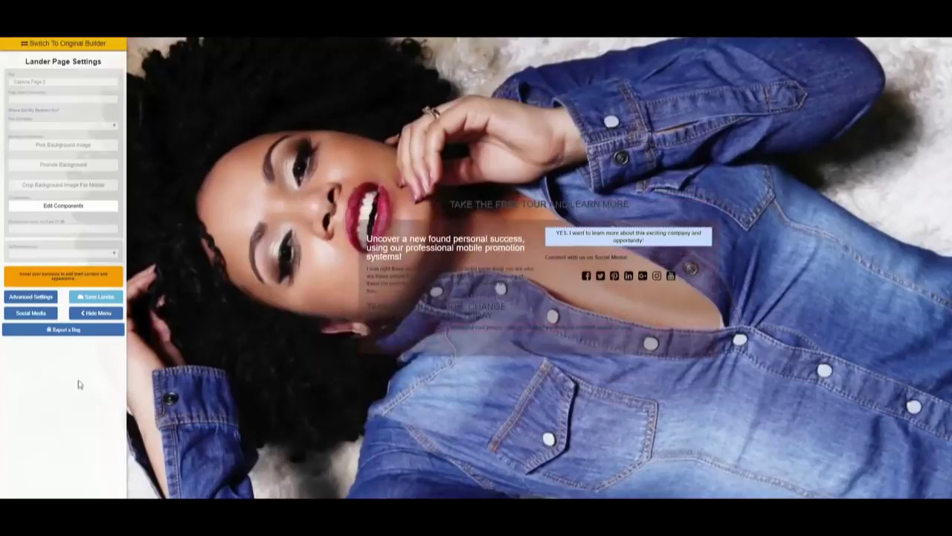
left_click(97, 316)
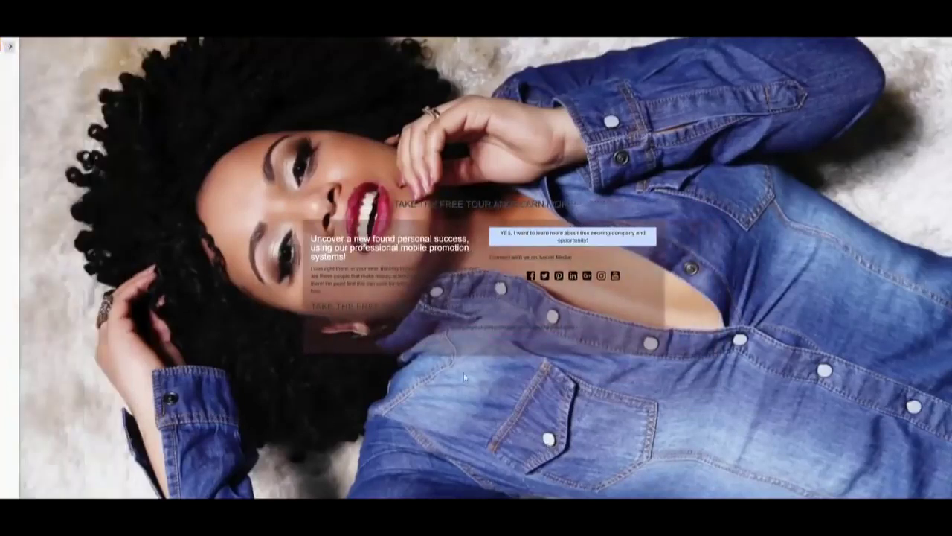
mouse_move(401, 269)
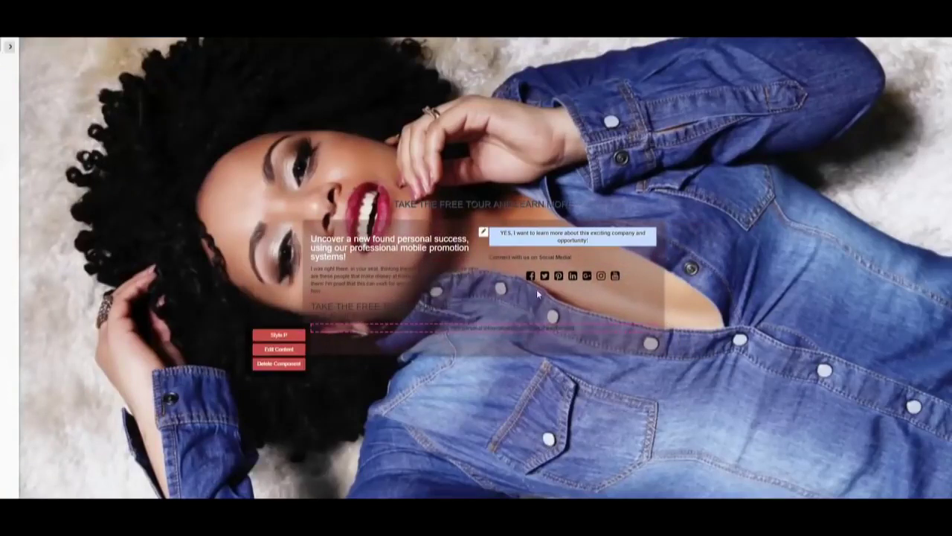
left_click(11, 49)
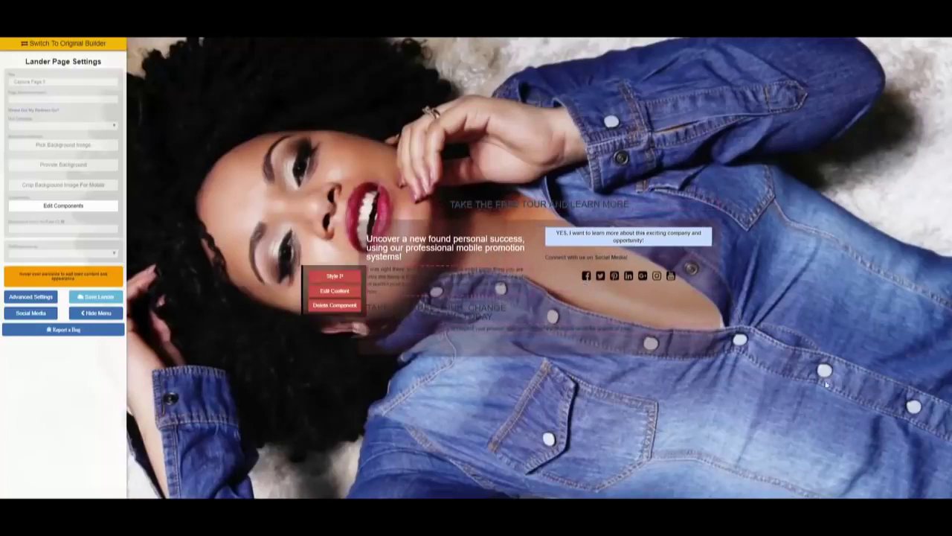
Step: Add an image component beneath the blue call-to-action text, and try to delete it
left_click(63, 205)
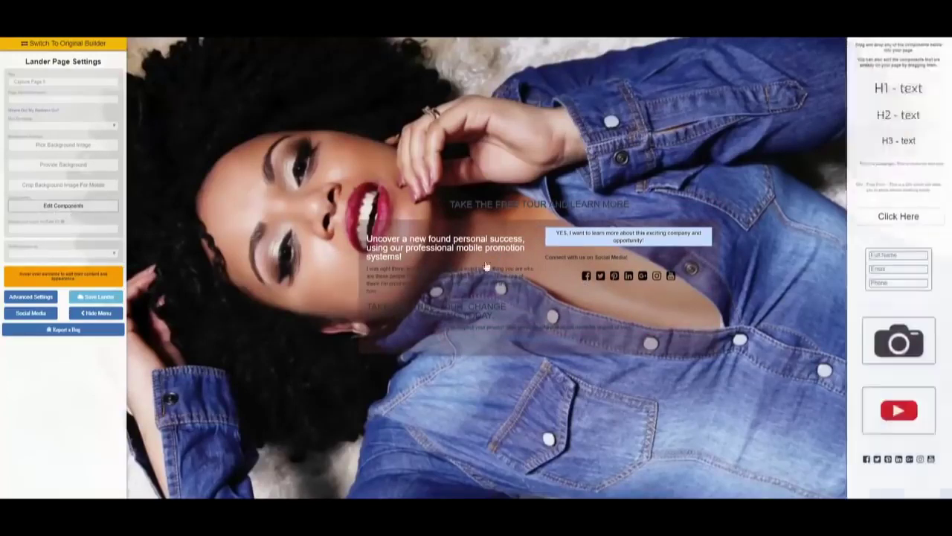
left_click_drag(900, 346, 585, 294)
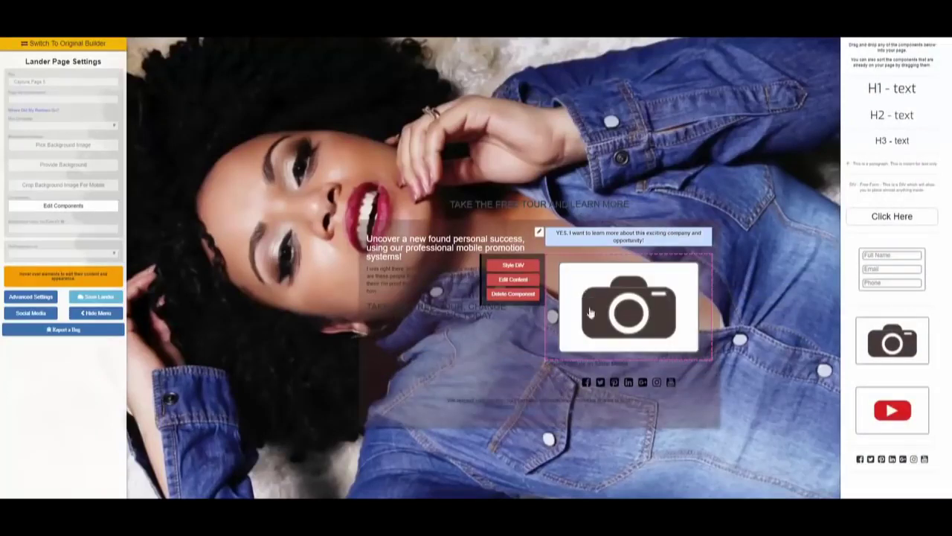
left_click(526, 295)
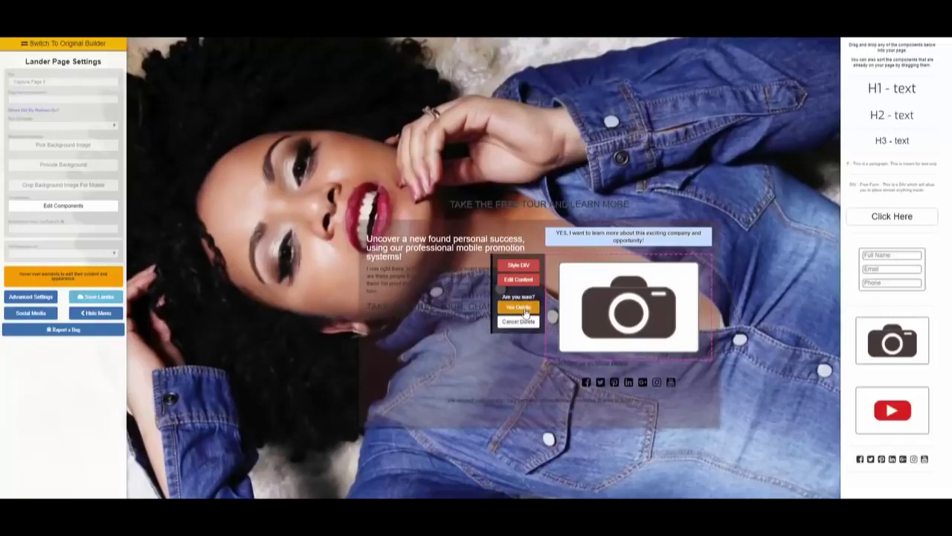
left_click(525, 310)
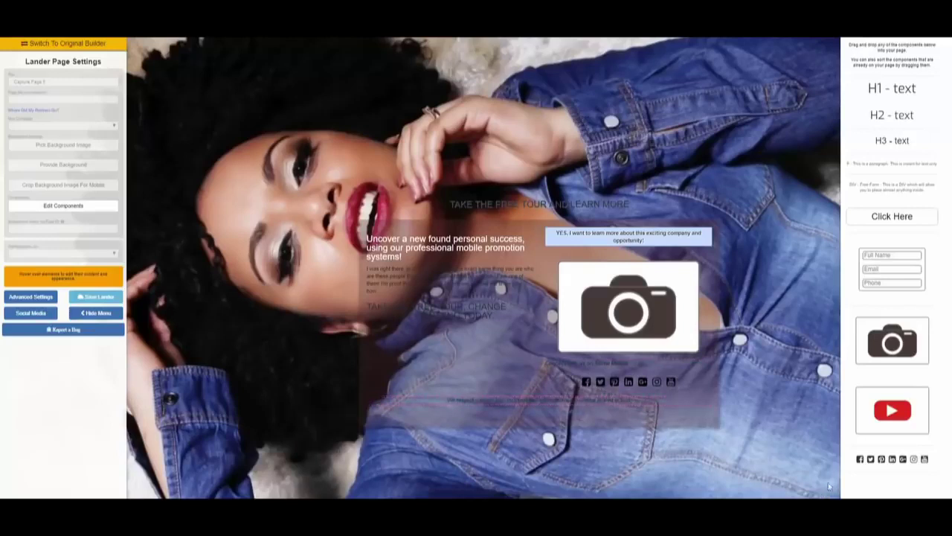
Step: Close the White Box Low On Page template preview and enlarge the browser's page zoom
mouse_move(656, 264)
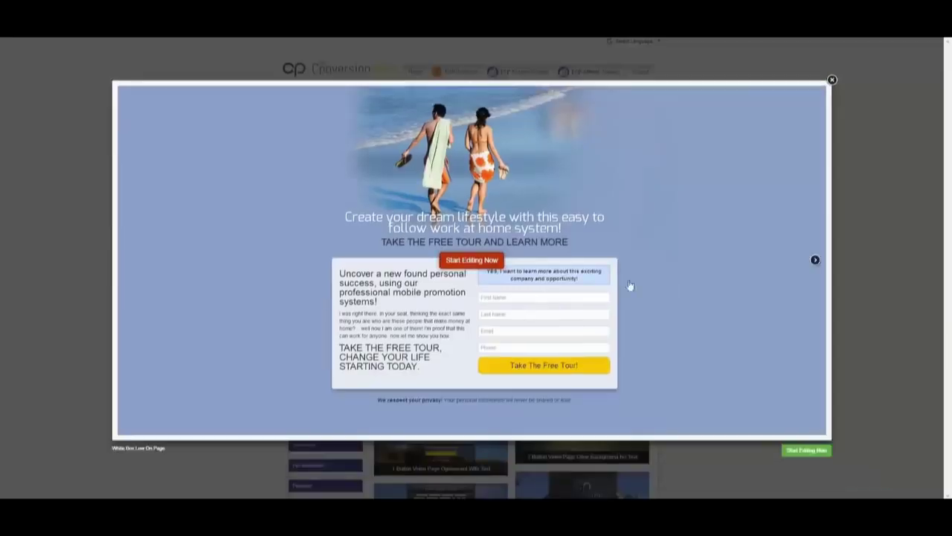
left_click(832, 79)
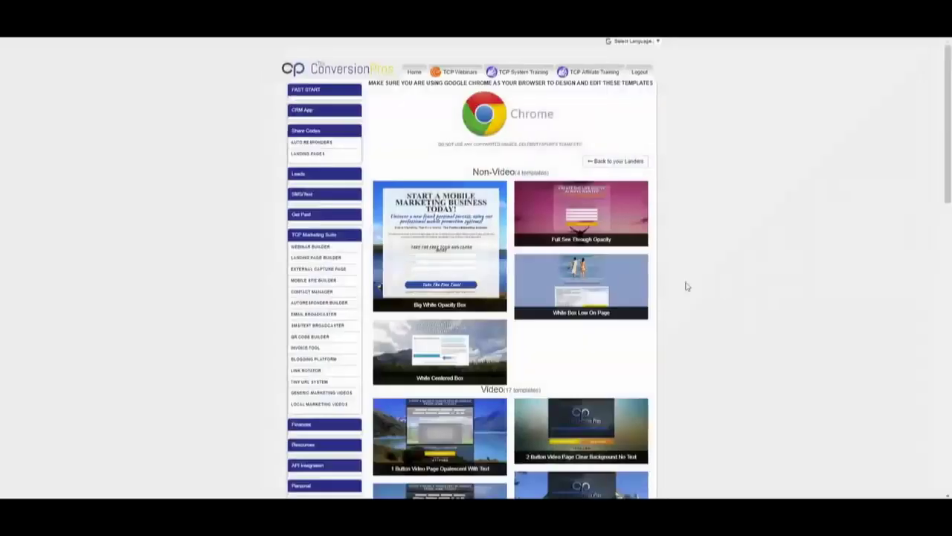
key("alt+f")
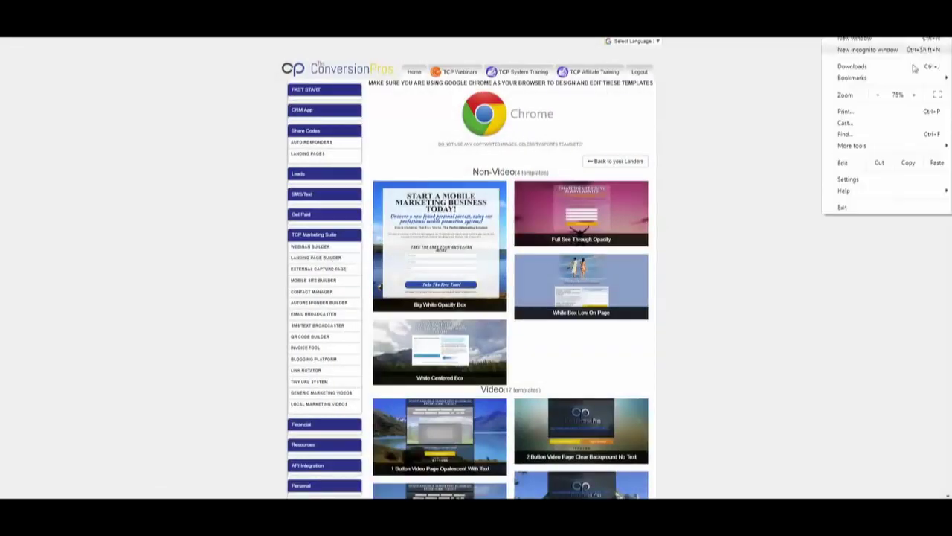
left_click(913, 95)
left_click(912, 95)
scroll(266, 193, "down", 5)
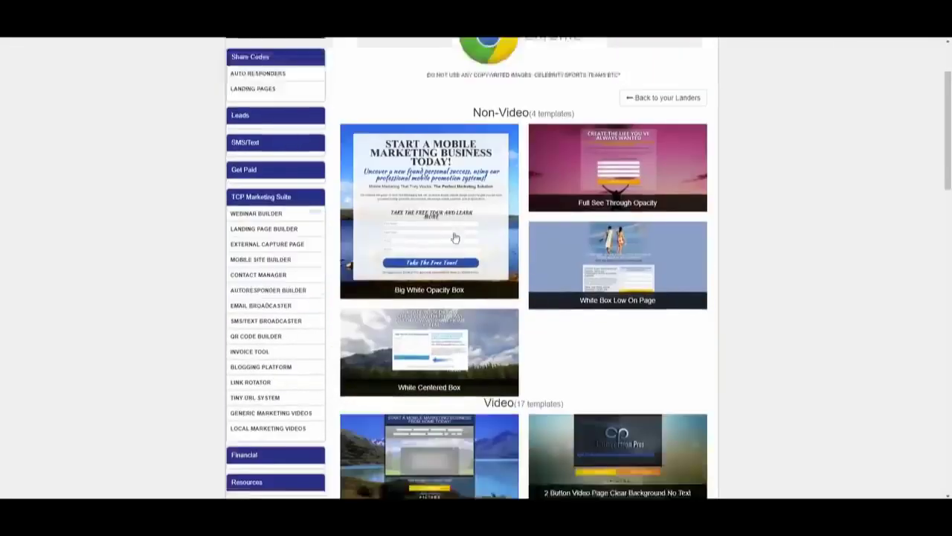
Step: Open the Landing Page Builder's list of landing pages
left_click(266, 190)
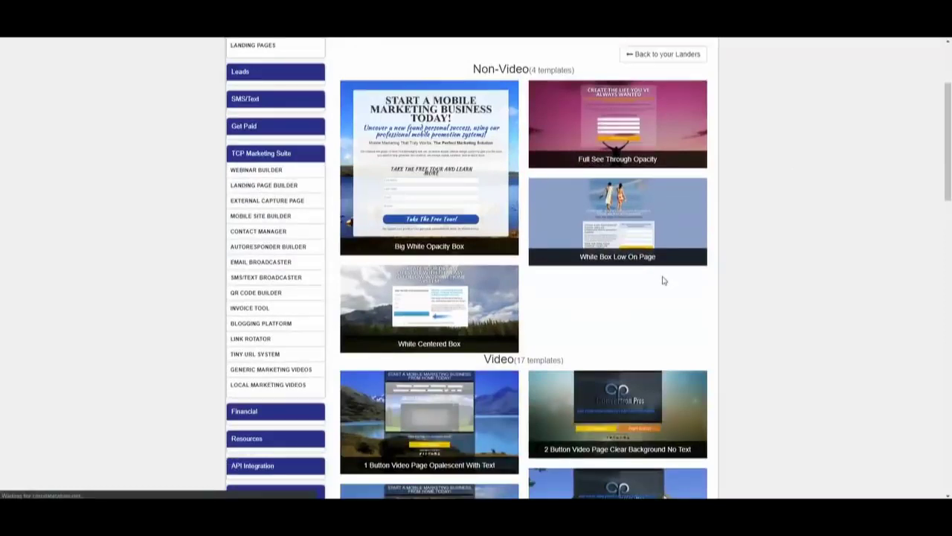
scroll(666, 277, "down", 3)
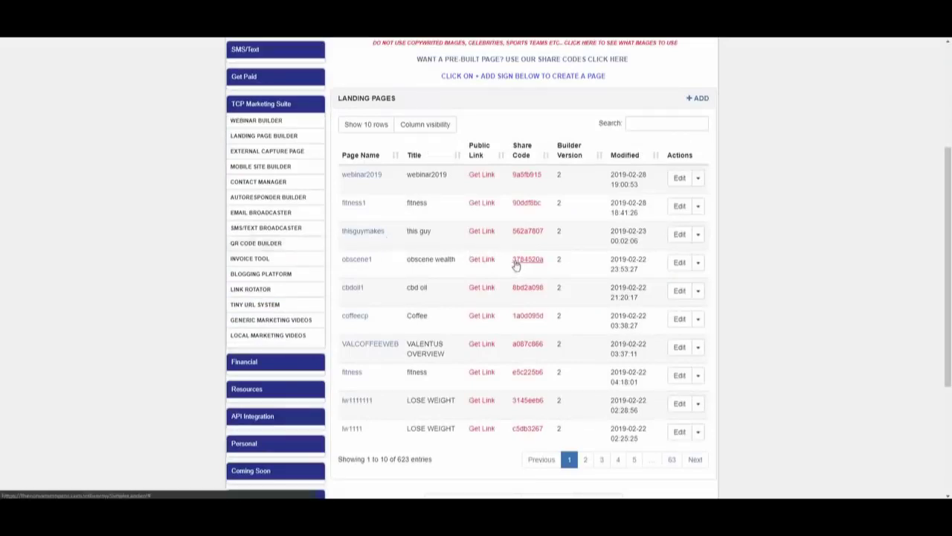
scroll(515, 265, "down", 1)
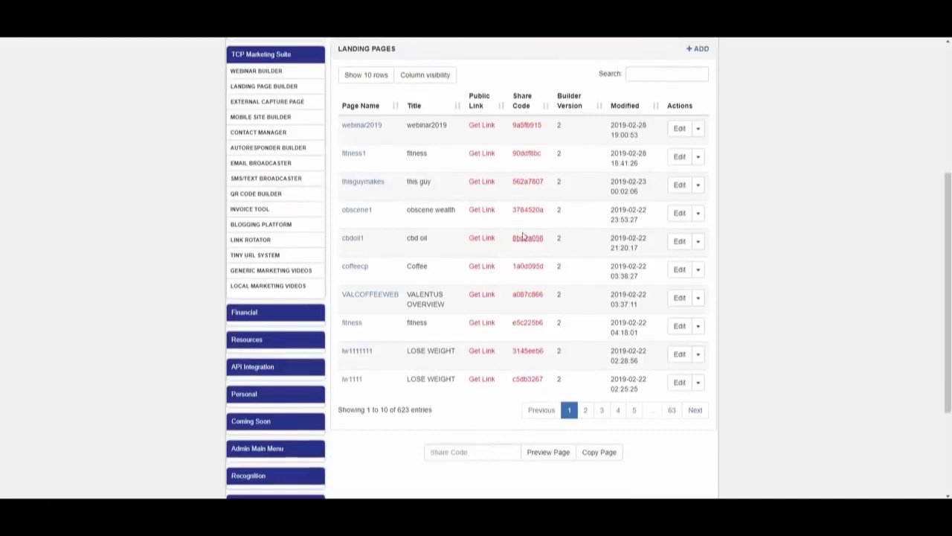
Step: View the web address of the fitness1 landing page and close its dialog
left_click(361, 156)
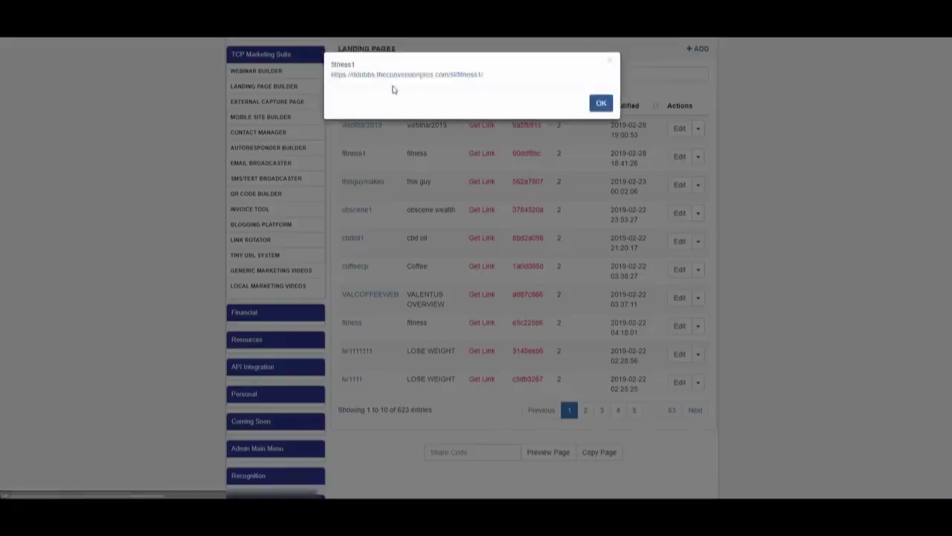
key("Return")
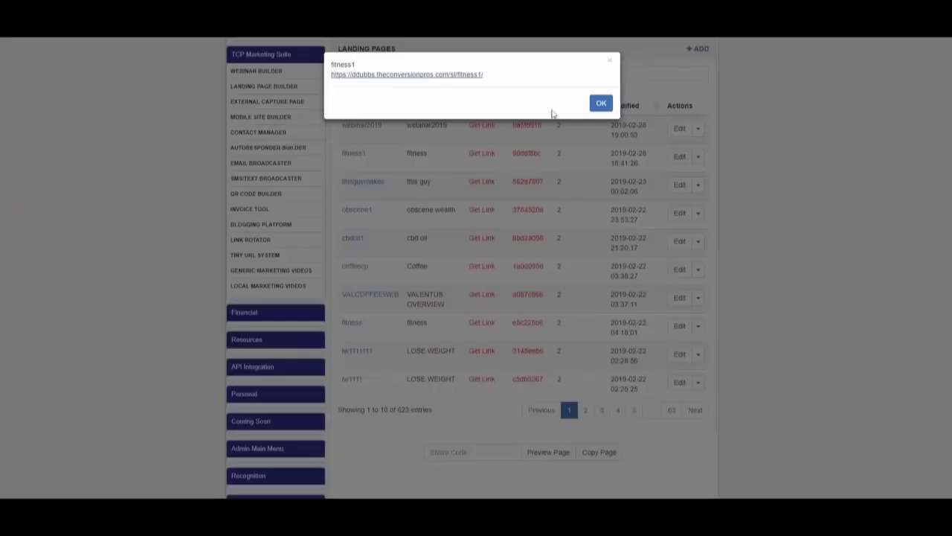
left_click(610, 62)
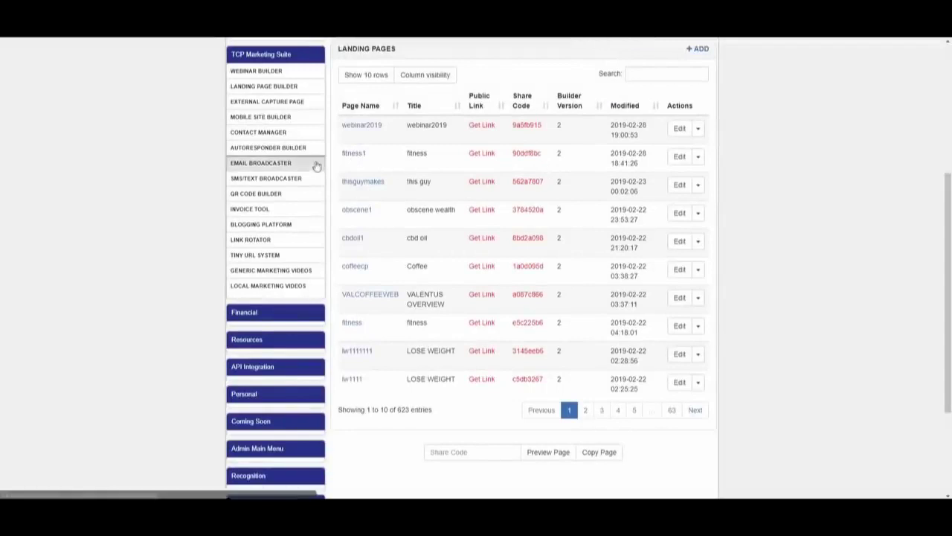
Step: Copy the fitness1 page's share code to the clipboard
left_click_drag(542, 160, 518, 154)
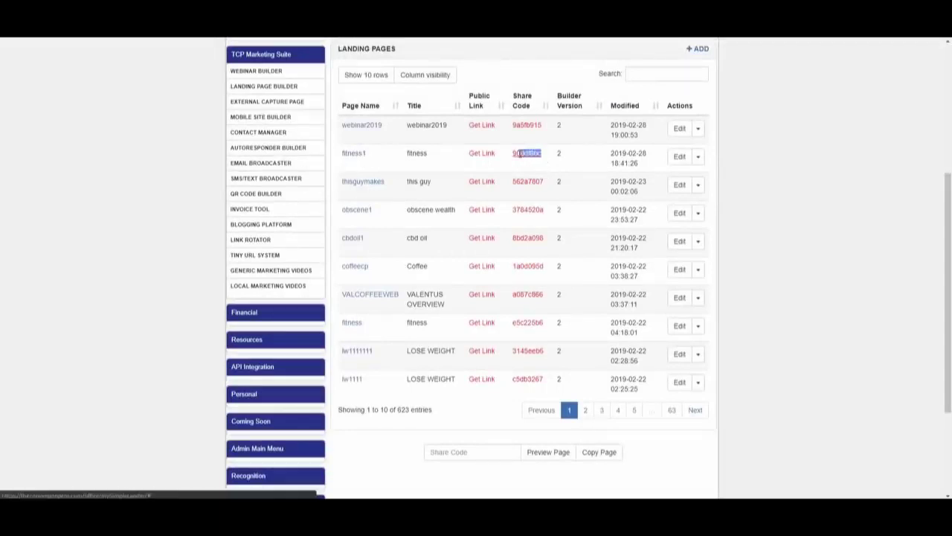
right_click(517, 160)
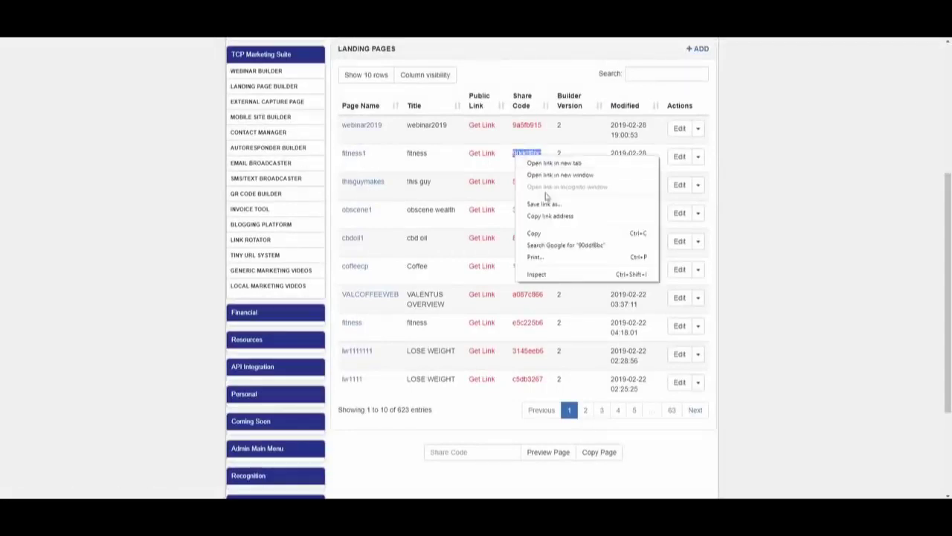
left_click(537, 233)
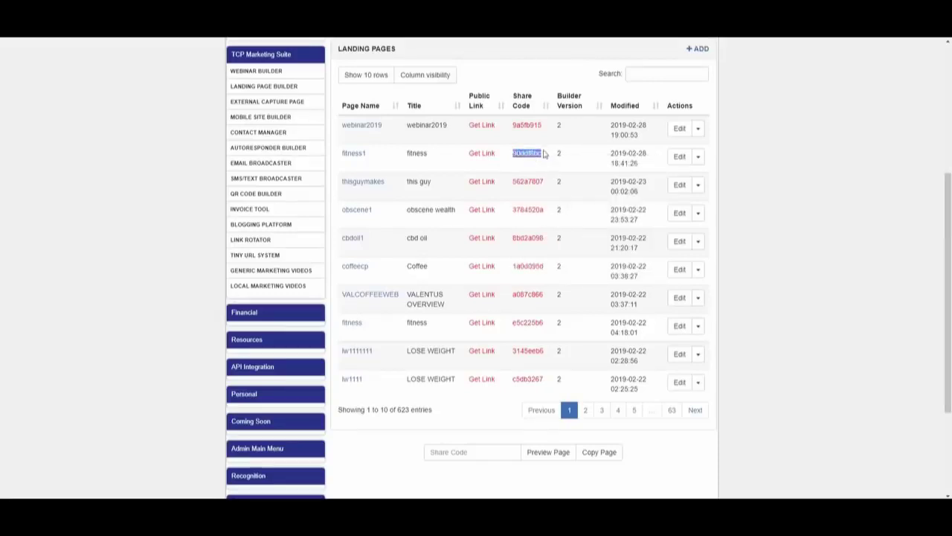
Step: Duplicate the fitness1 page from its pasted share code and open the fitness11 copy for editing
scroll(539, 164, "down", 1)
scroll(533, 165, "up", 3)
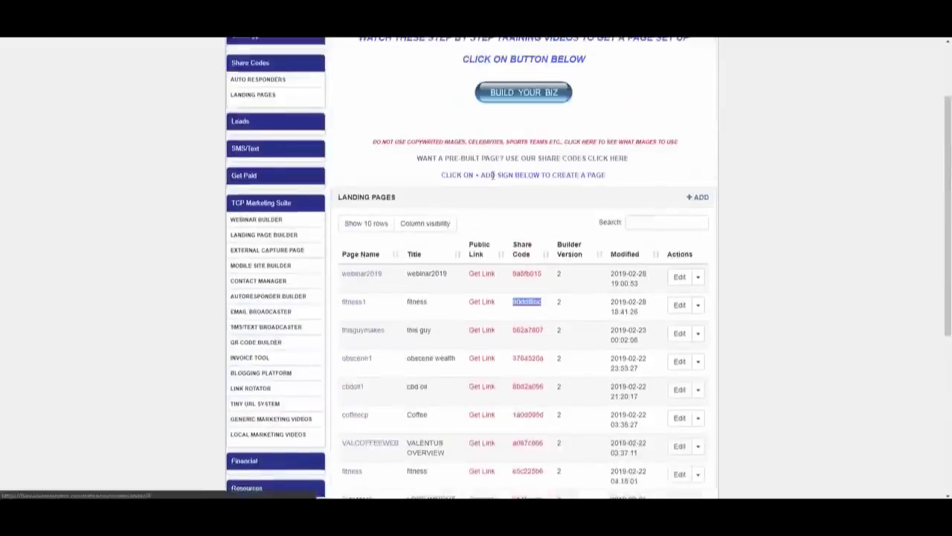
scroll(482, 178, "down", 4)
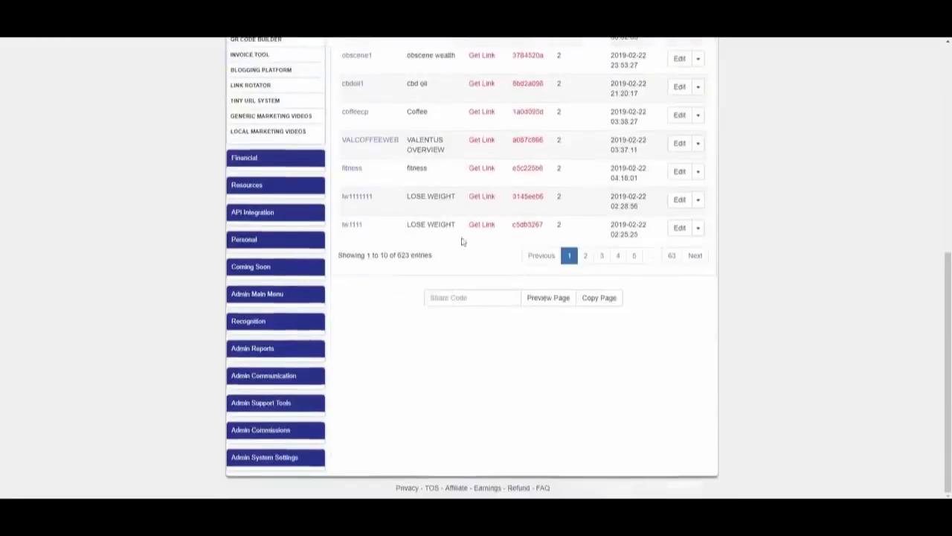
right_click(457, 306)
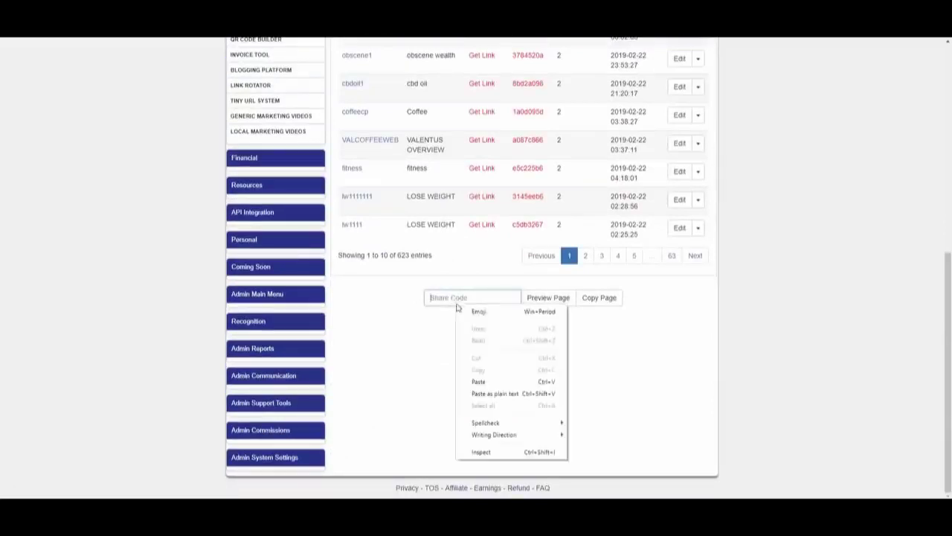
left_click(488, 382)
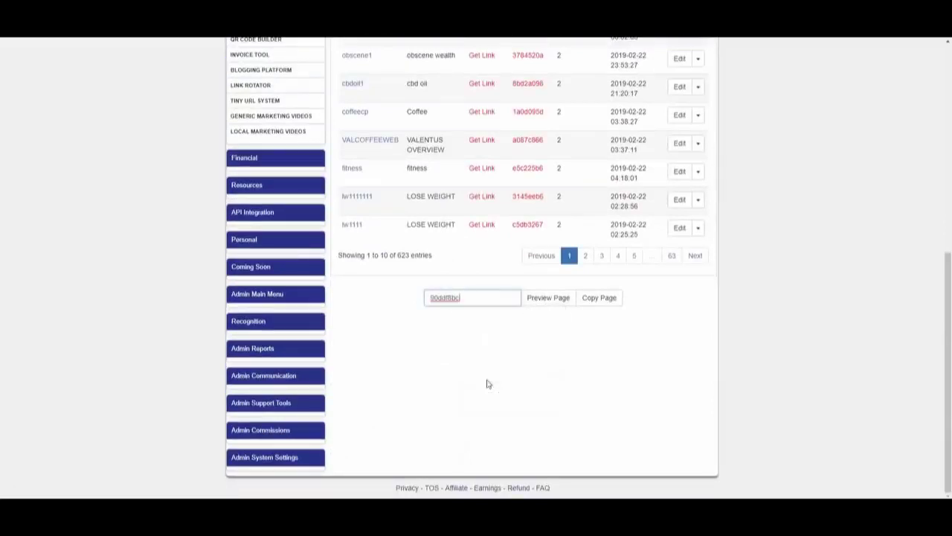
left_click(597, 303)
left_click(601, 94)
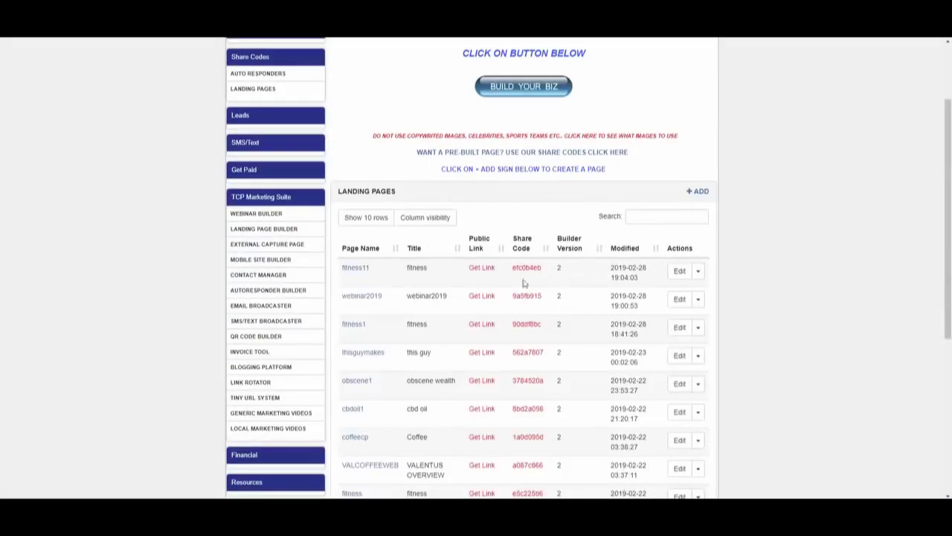
left_click(679, 271)
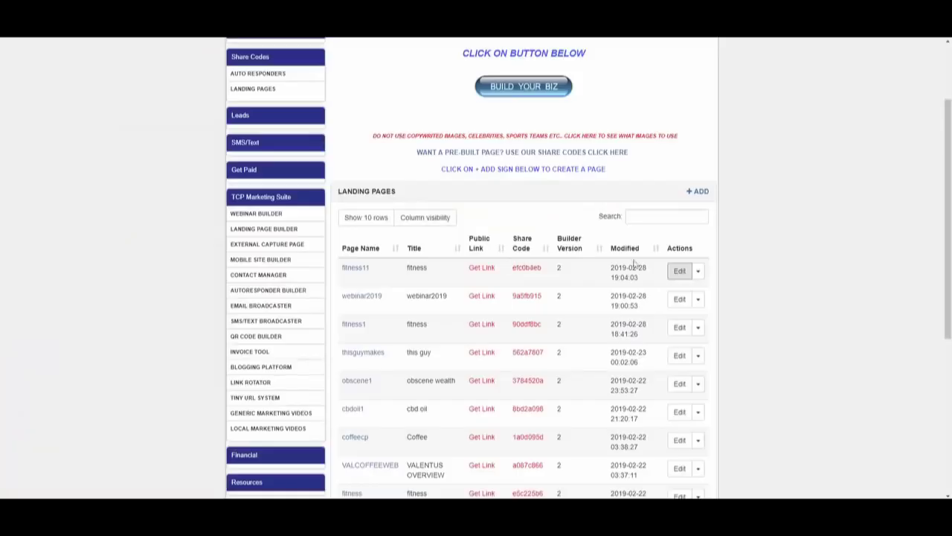
Step: Copy the public link of the thisguymakes landing page and close the link dialog
scroll(634, 260, "down", 2)
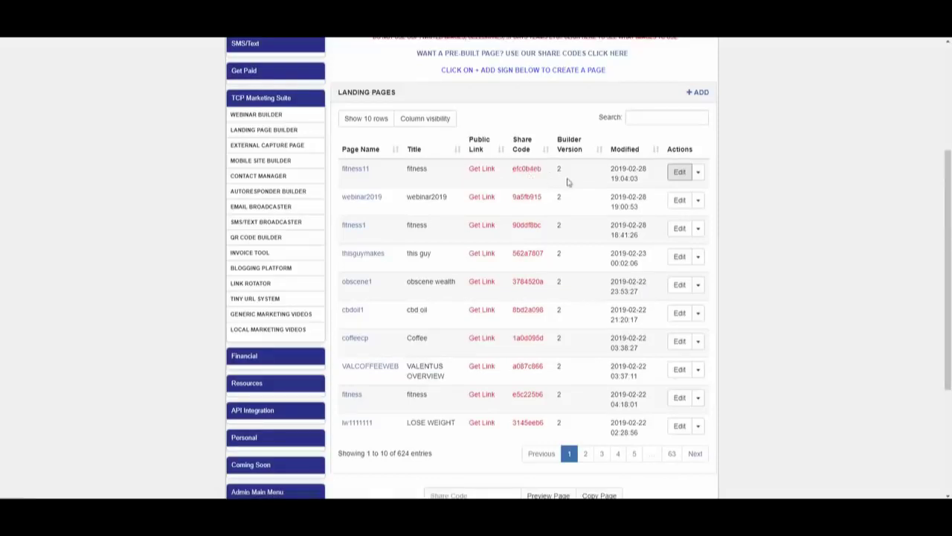
scroll(606, 186, "down", 1)
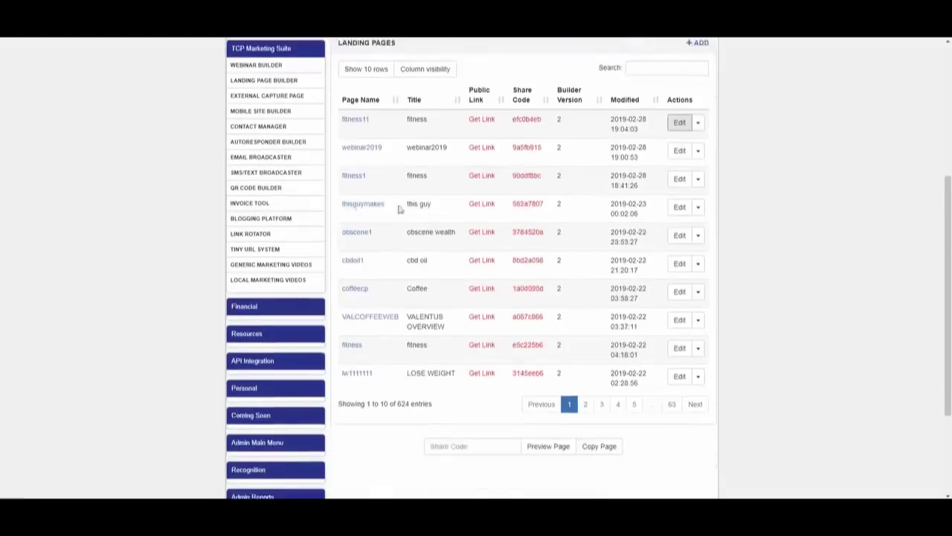
left_click(485, 207)
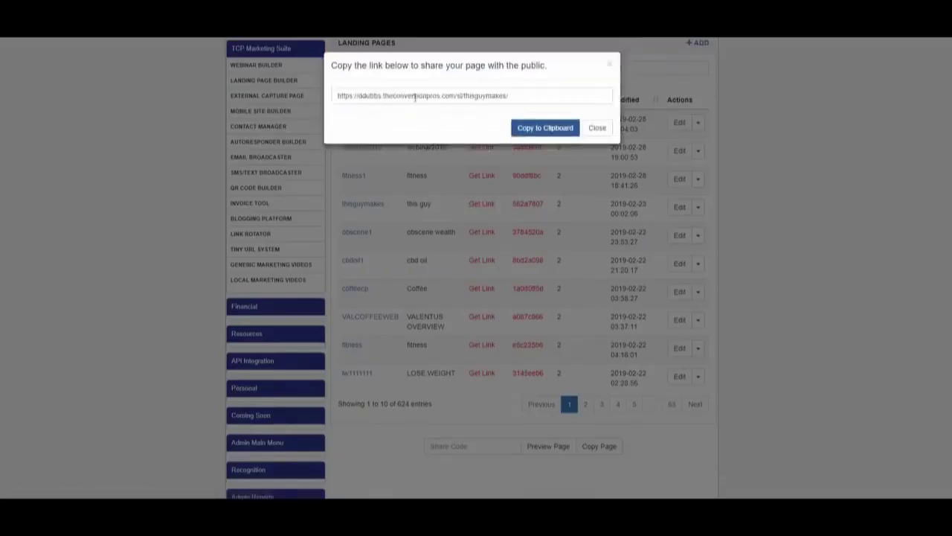
left_click_drag(509, 97, 336, 112)
right_click(394, 97)
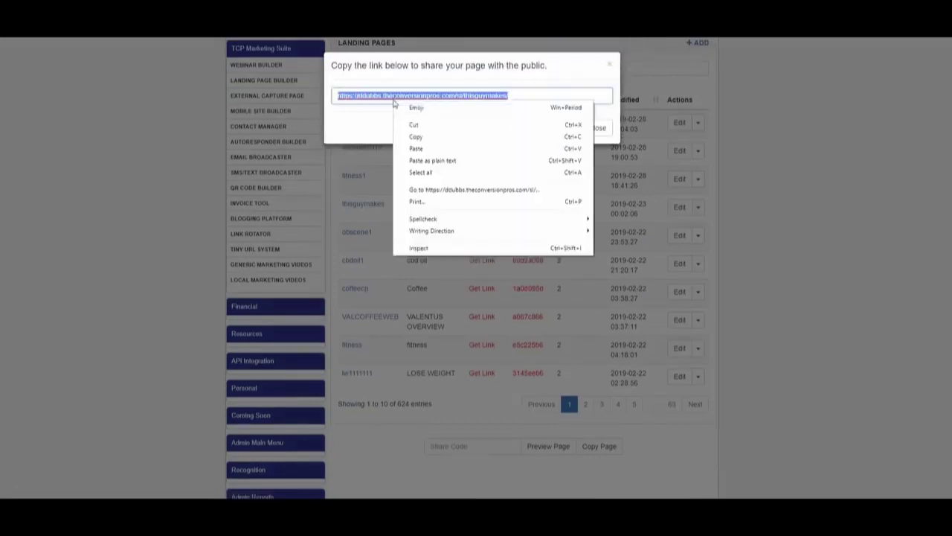
left_click(421, 136)
left_click(609, 65)
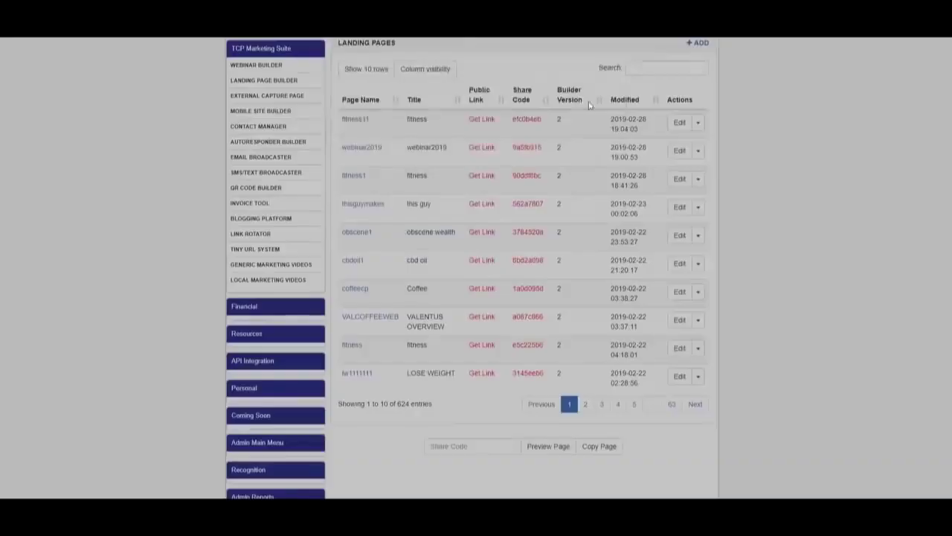
Step: Open the Tiny URL System and bring up its list of redirect links
scroll(588, 105, "up", 2)
scroll(546, 223, "down", 1)
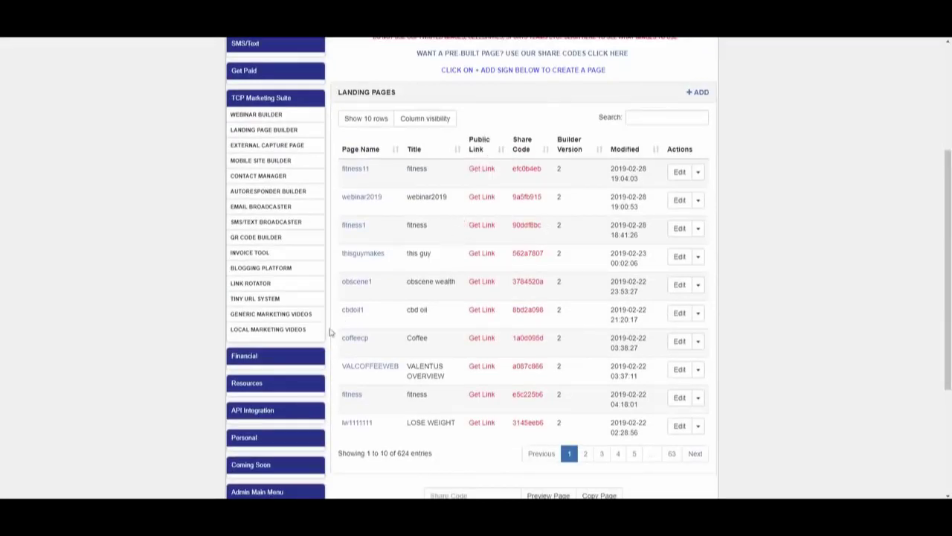
left_click(267, 301)
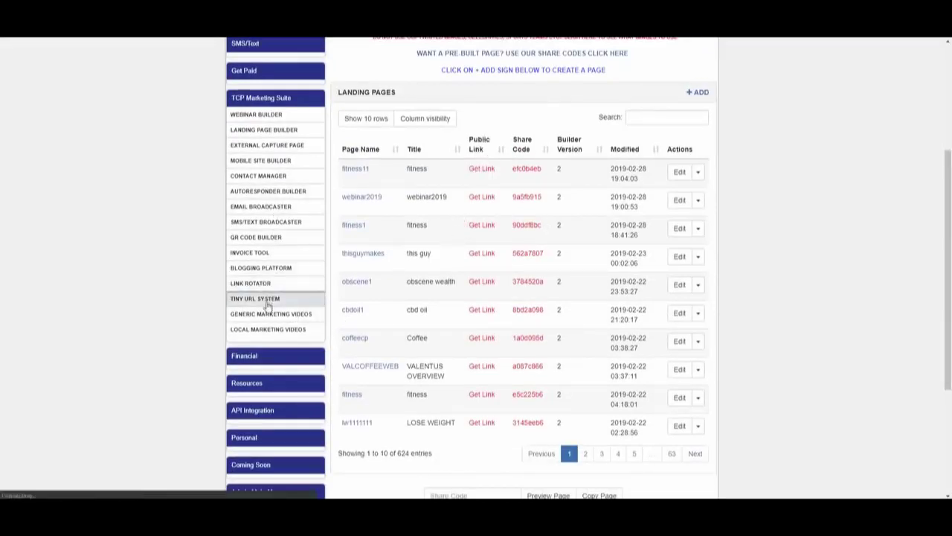
scroll(624, 279, "down", 4)
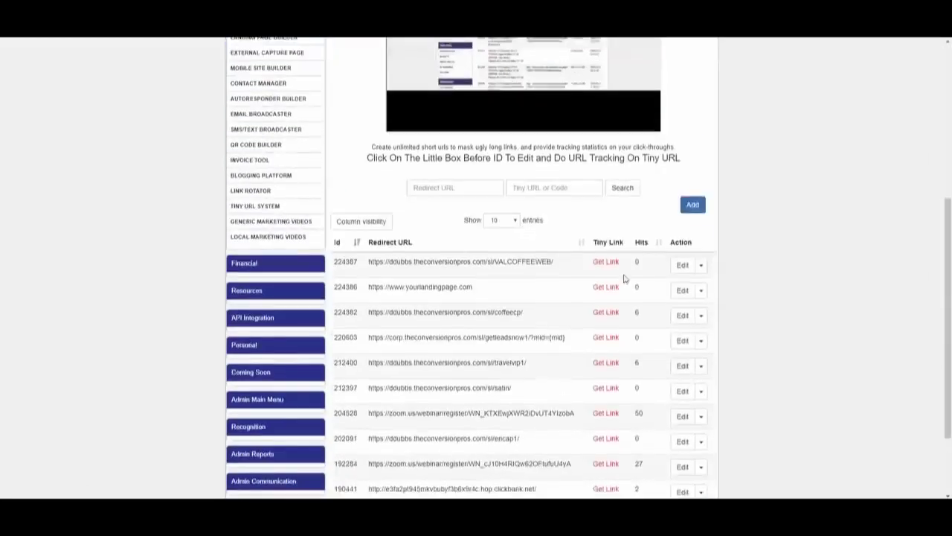
Step: Add a tiny URL that redirects to the copied thisguymakes landing page link, save it and return to the list
left_click(695, 205)
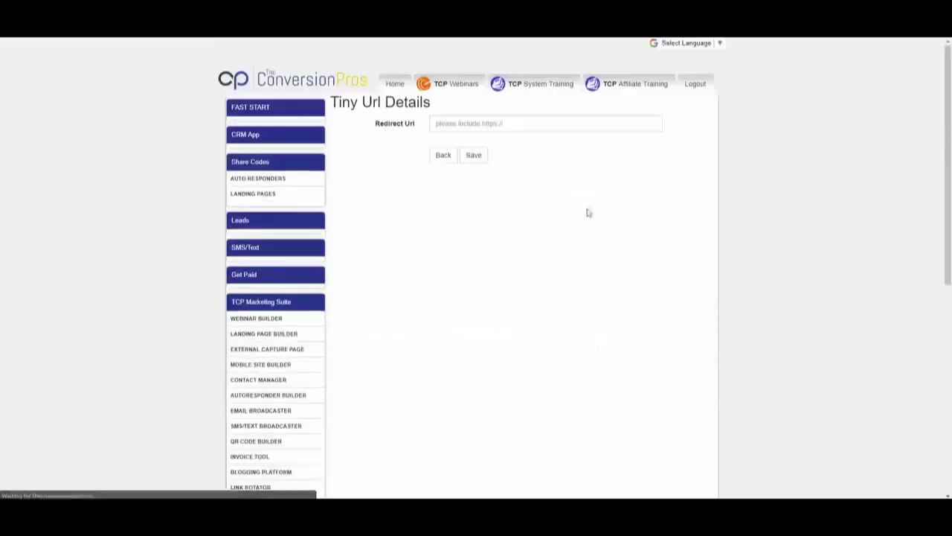
left_click(506, 123)
right_click(505, 123)
left_click(542, 199)
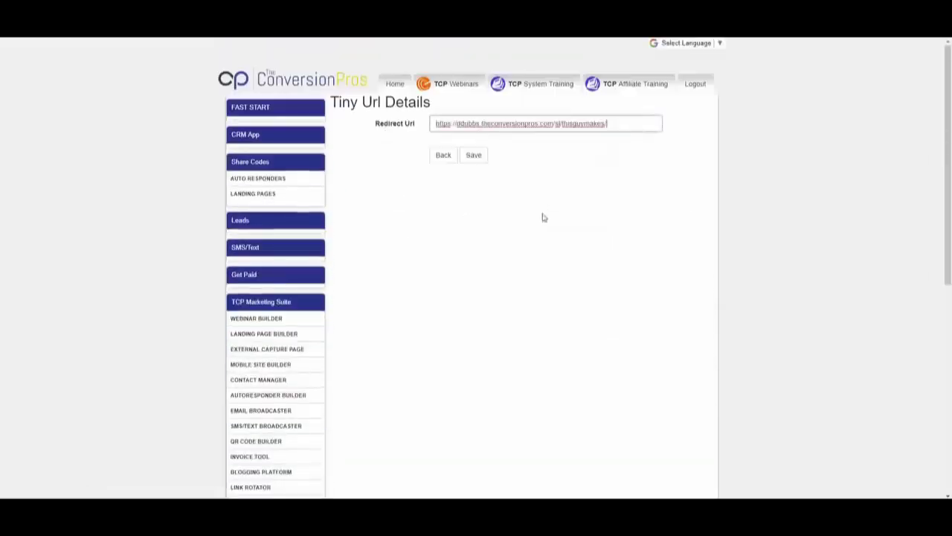
left_click(473, 154)
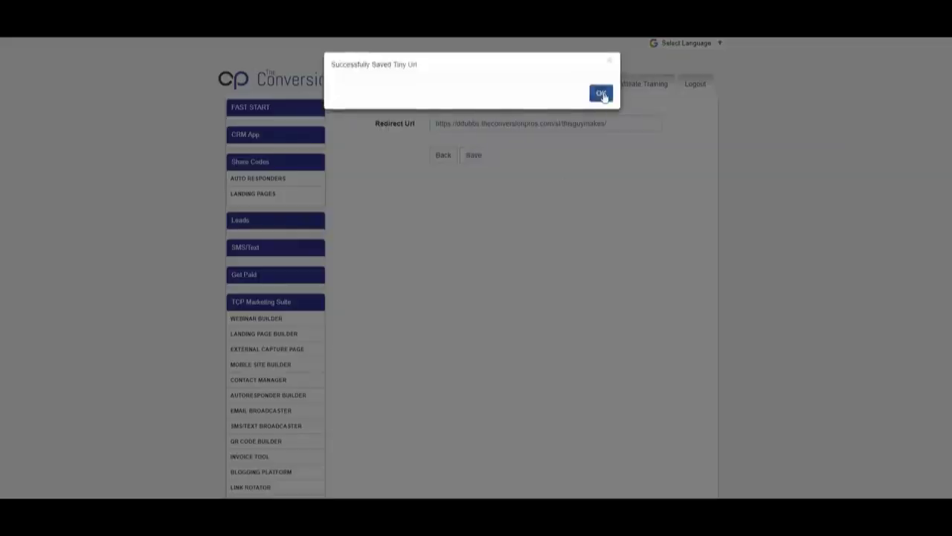
left_click(601, 93)
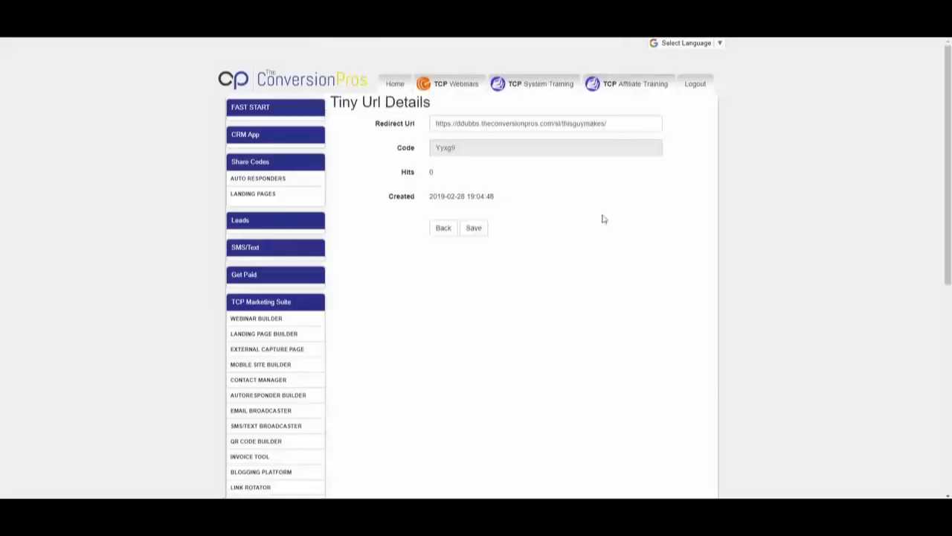
left_click(482, 230)
left_click(600, 94)
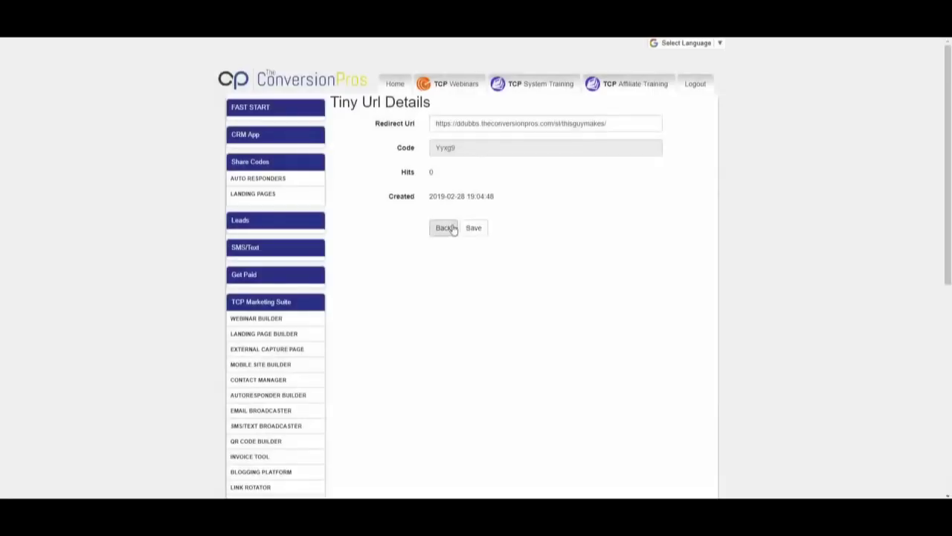
left_click(443, 228)
Step: Display the short link for the thisguymakes redirect, select its text and close the link dialog
scroll(561, 246, "down", 5)
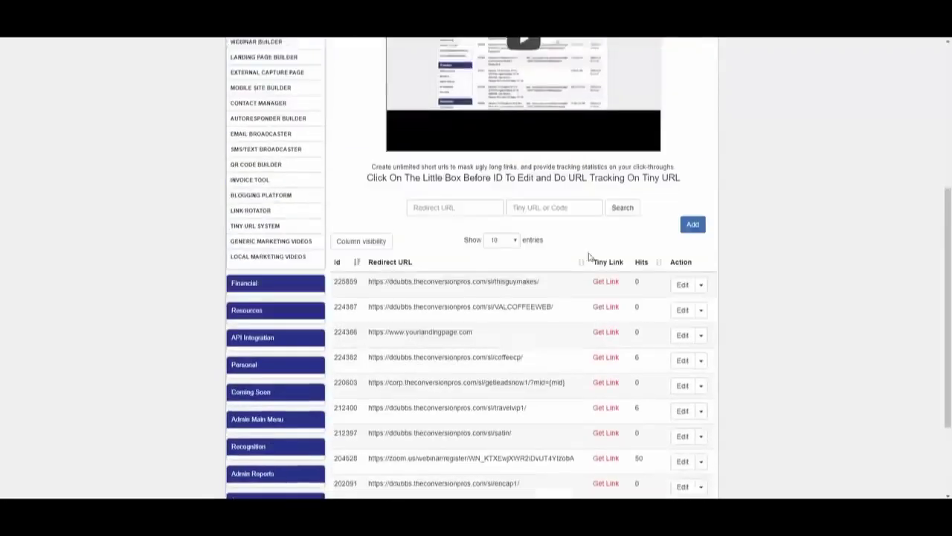
left_click(606, 261)
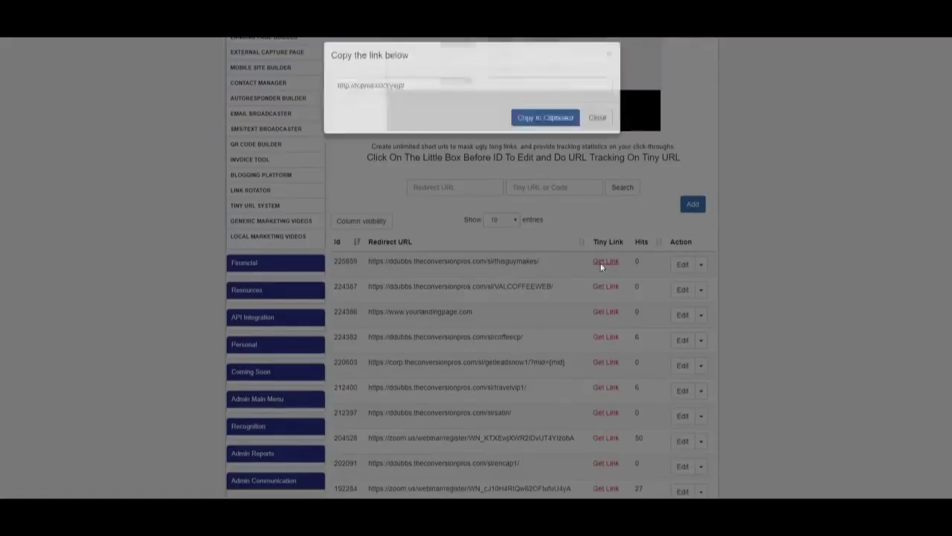
left_click_drag(433, 99, 342, 104)
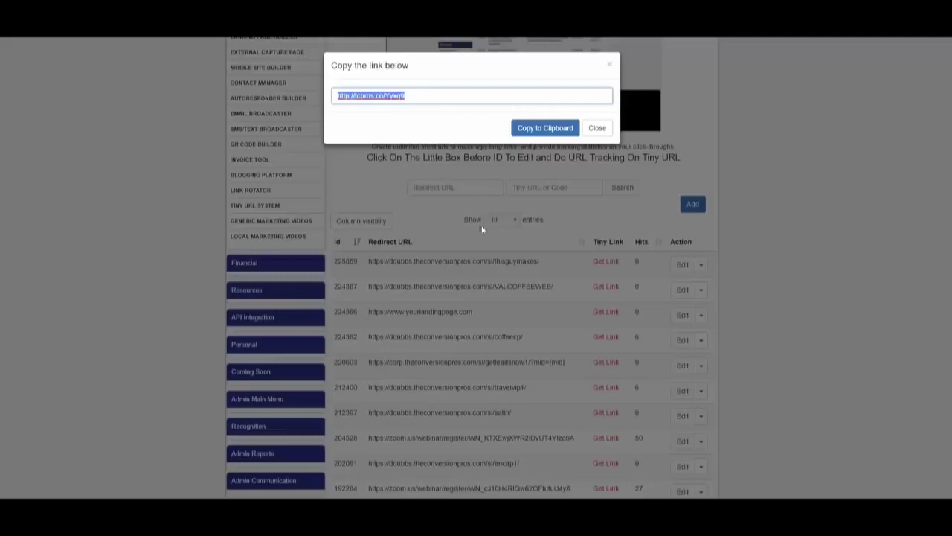
left_click(610, 69)
Step: Sort the tiny URLs by hits in descending order and view the details of the most-visited entry
left_click(645, 245)
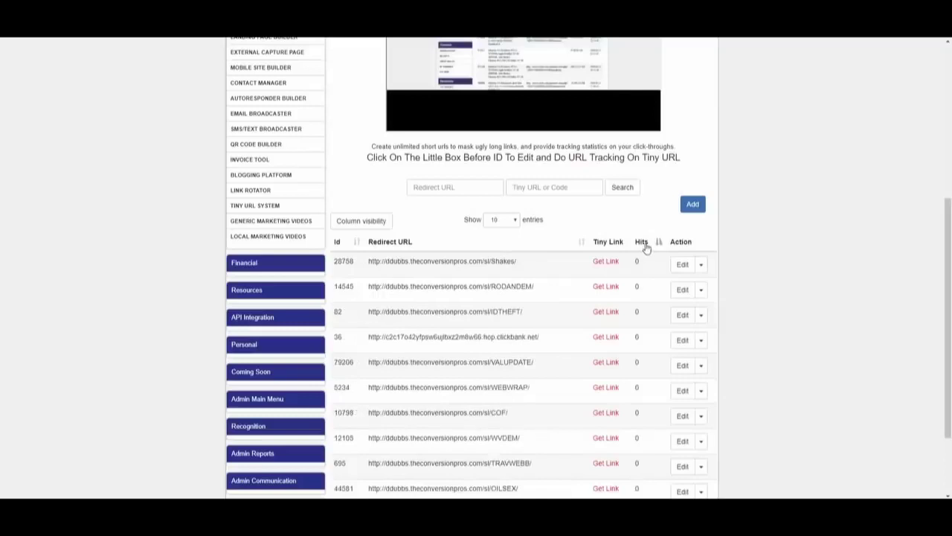
left_click(645, 247)
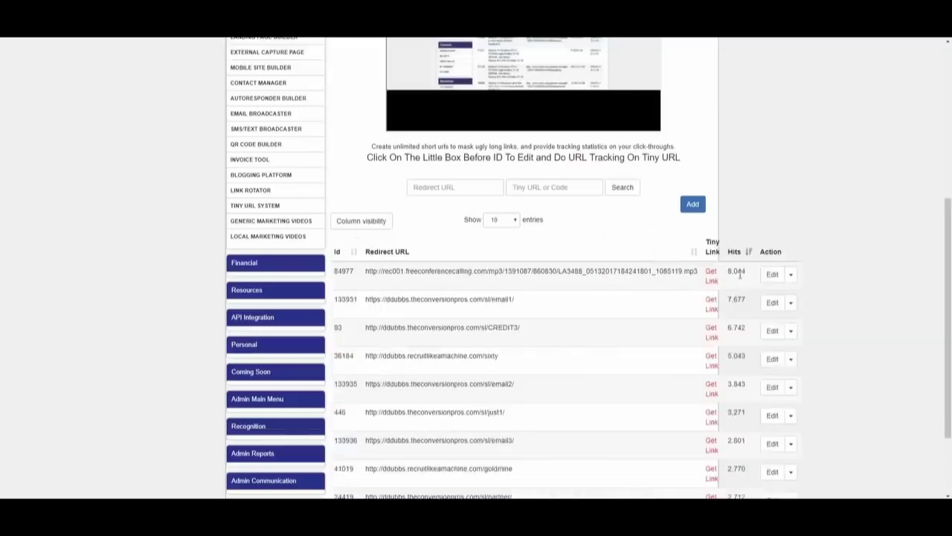
left_click(772, 275)
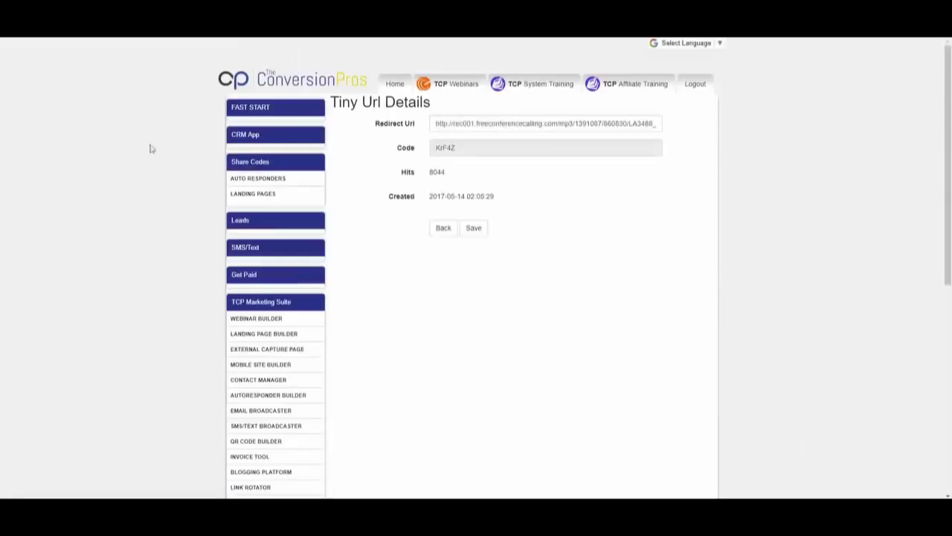
key("alt+Left")
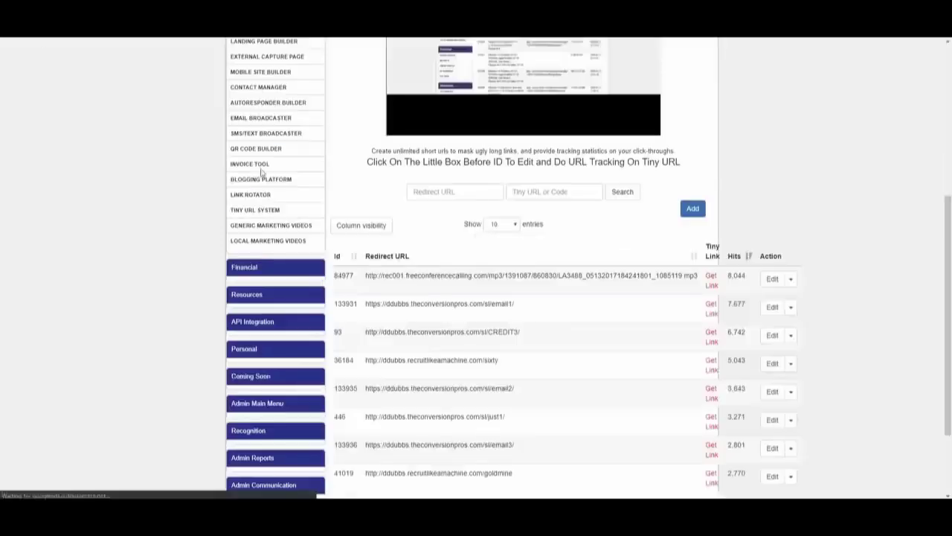
Step: Open the logs of the most-visited tiny URL and examine the user agents, referrers and visit times on page 3
left_click(790, 279)
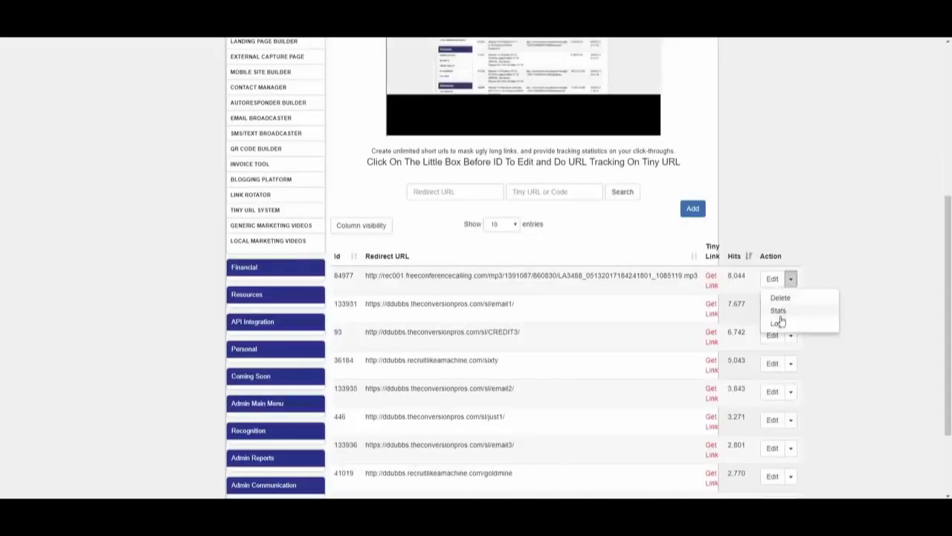
left_click(779, 324)
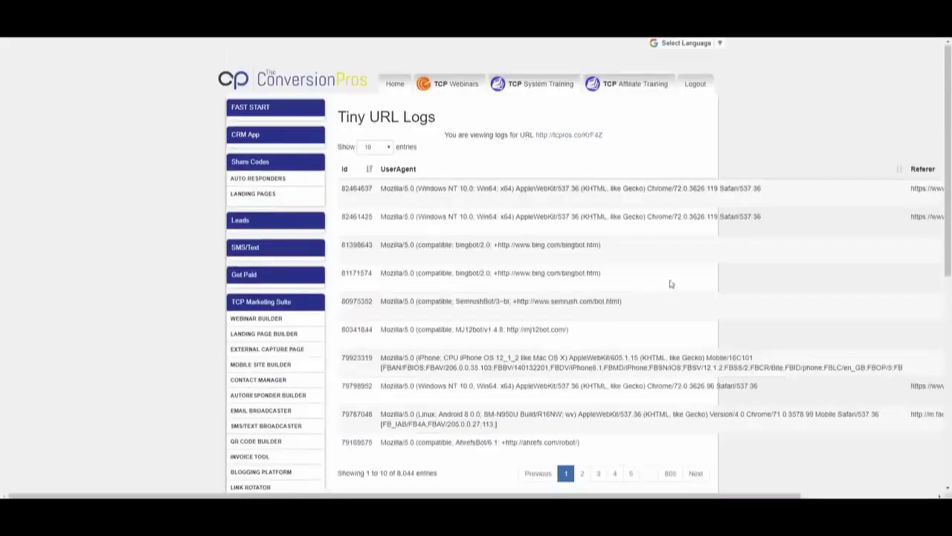
scroll(665, 281, "down", 2)
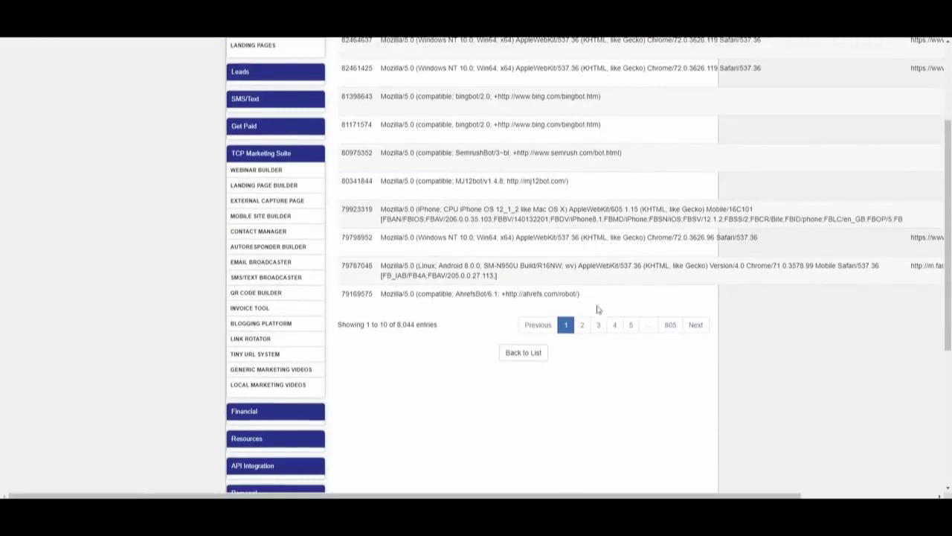
left_click(582, 325)
left_click(600, 330)
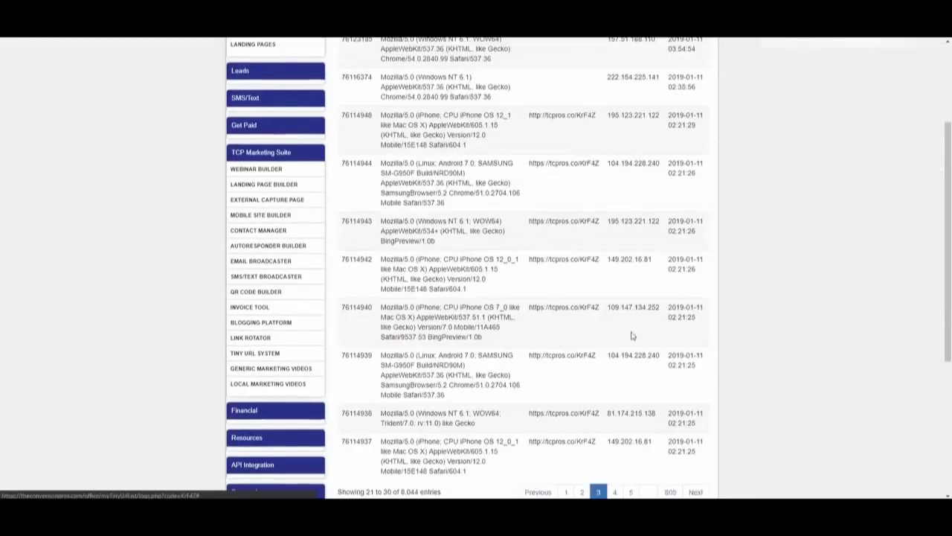
scroll(632, 313, "up", 1)
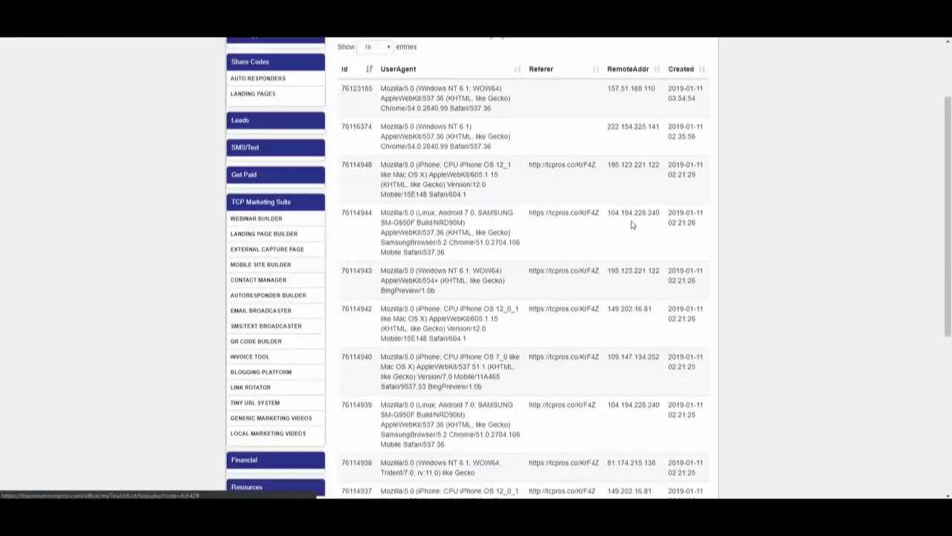
scroll(632, 277, "up", 2)
scroll(631, 253, "down", 4)
scroll(631, 278, "up", 4)
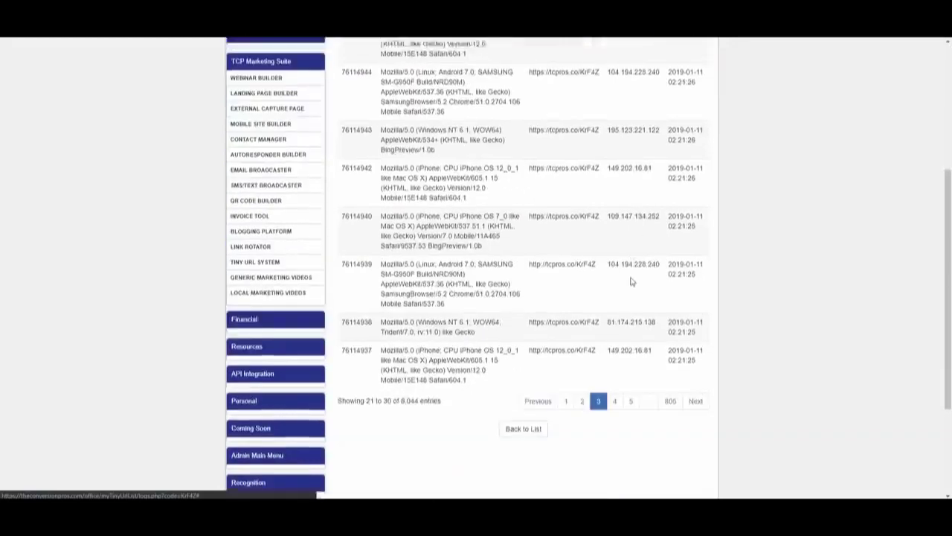
scroll(632, 280, "down", 5)
scroll(632, 277, "down", 1)
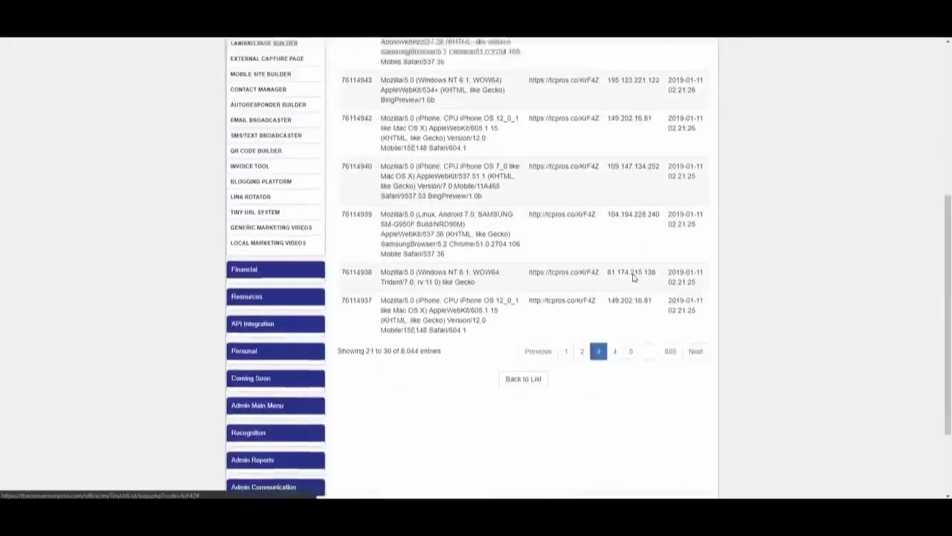
scroll(633, 268, "up", 2)
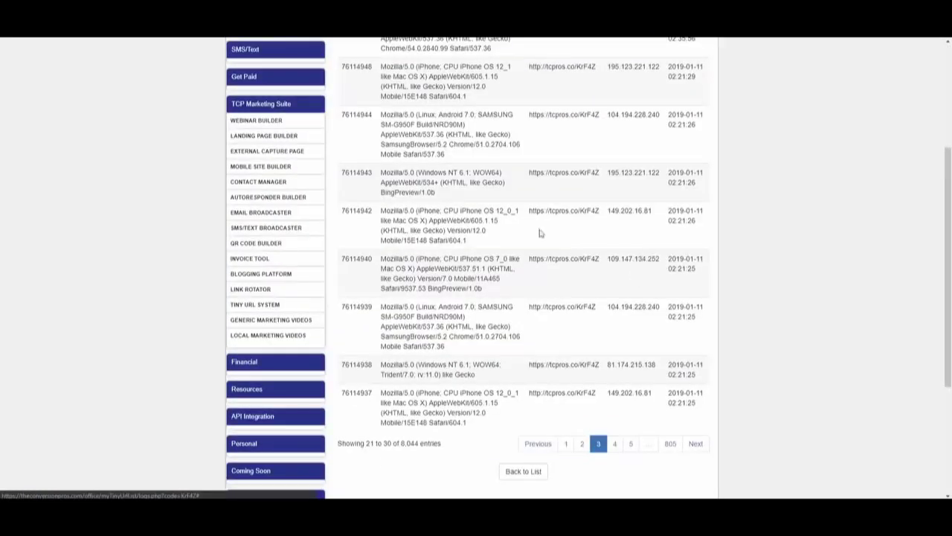
Step: Open the Link Rotator, view the fbdemo rotator's details and return to the rotator list
left_click(273, 292)
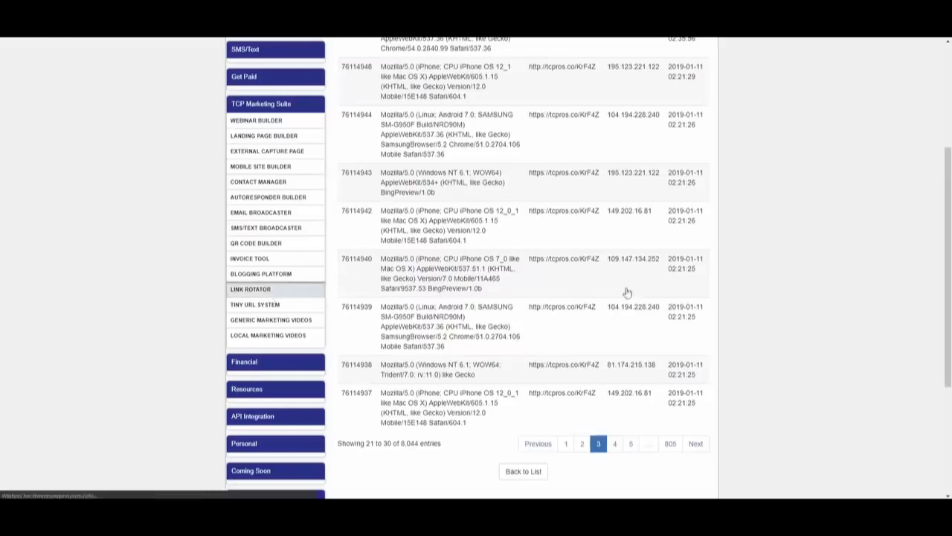
scroll(761, 275, "down", 5)
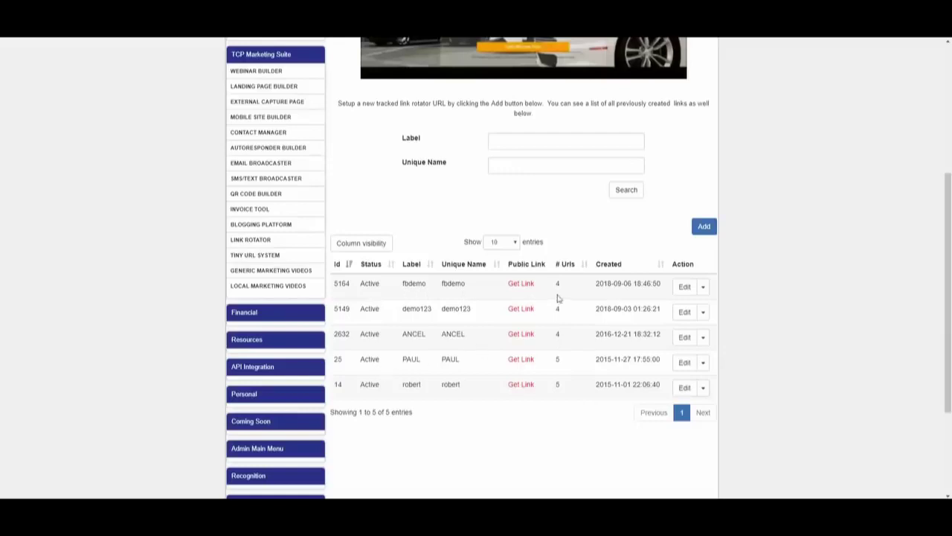
left_click(681, 289)
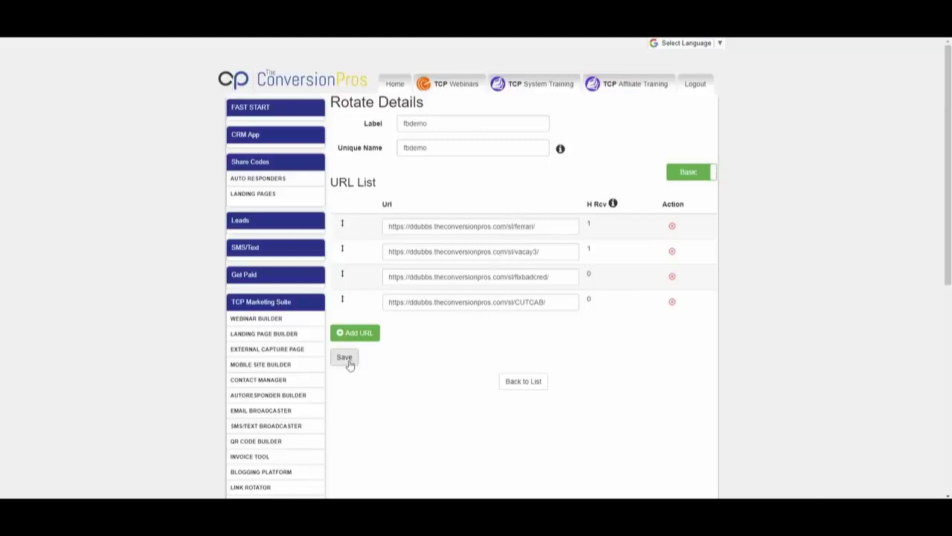
left_click(513, 383)
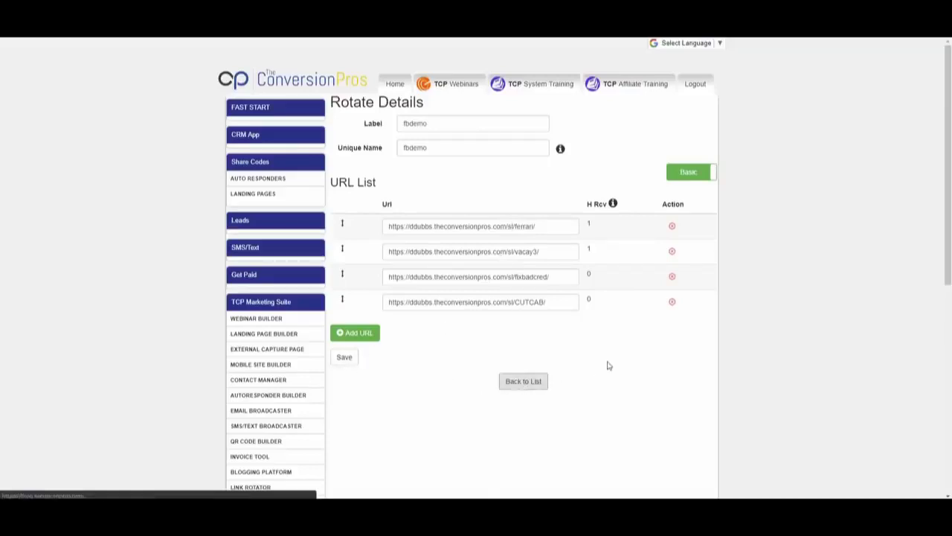
Step: Display the fbdemo rotator's public link, select its text and close the link dialog
scroll(650, 297, "down", 3)
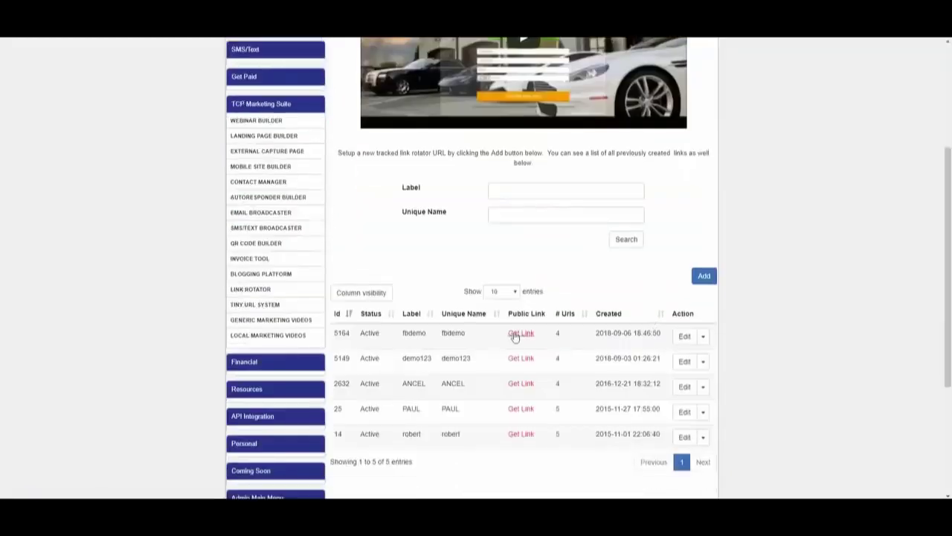
left_click(520, 334)
left_click_drag(478, 99, 346, 103)
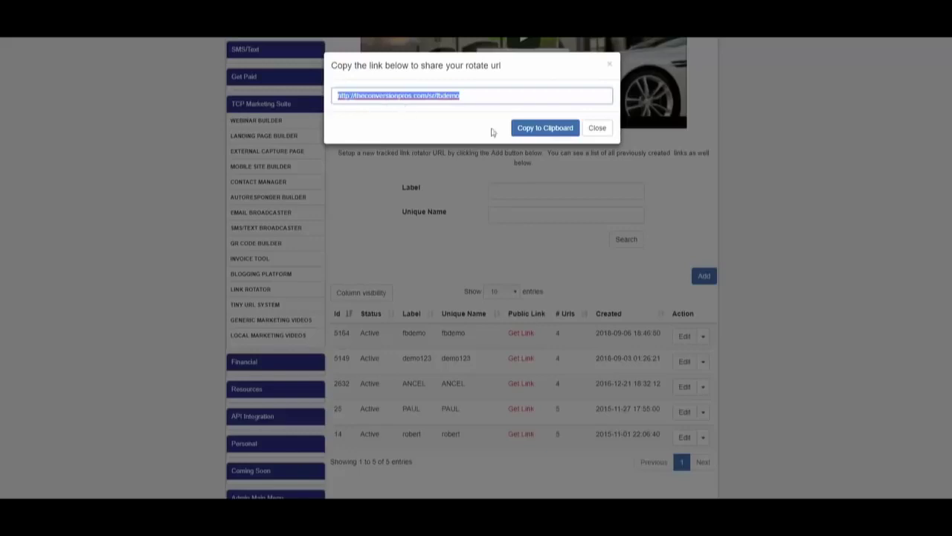
left_click(599, 130)
Step: In the fbdemo rotator's advanced mode, set hits wanted to 500, 200 and 100 for the first three URLs and the second URL's cycle hits to 2
left_click(686, 336)
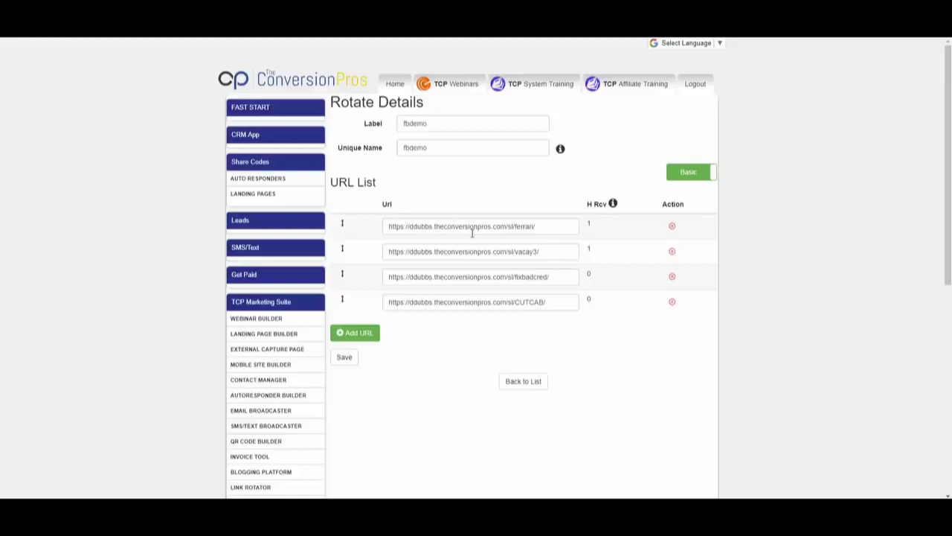
left_click(713, 172)
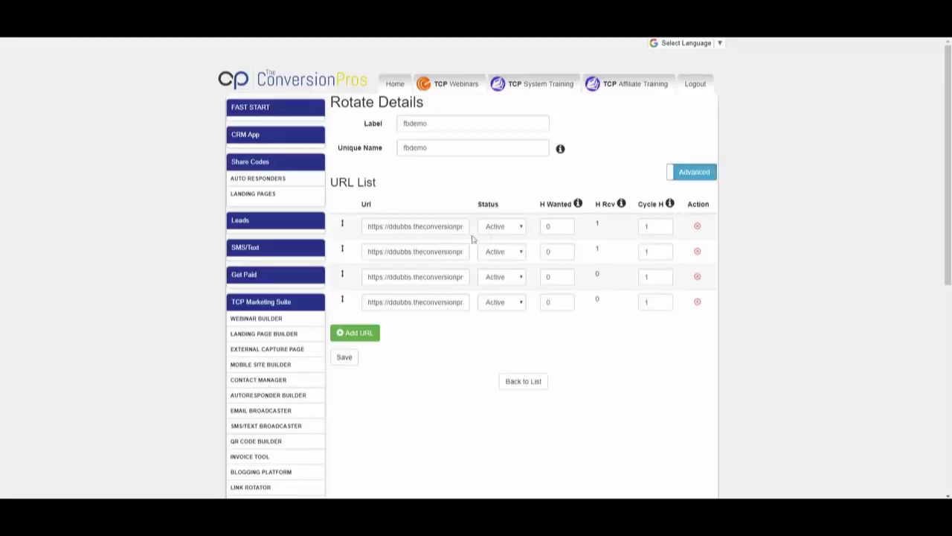
left_click(548, 226)
left_click(549, 252)
left_click(548, 277)
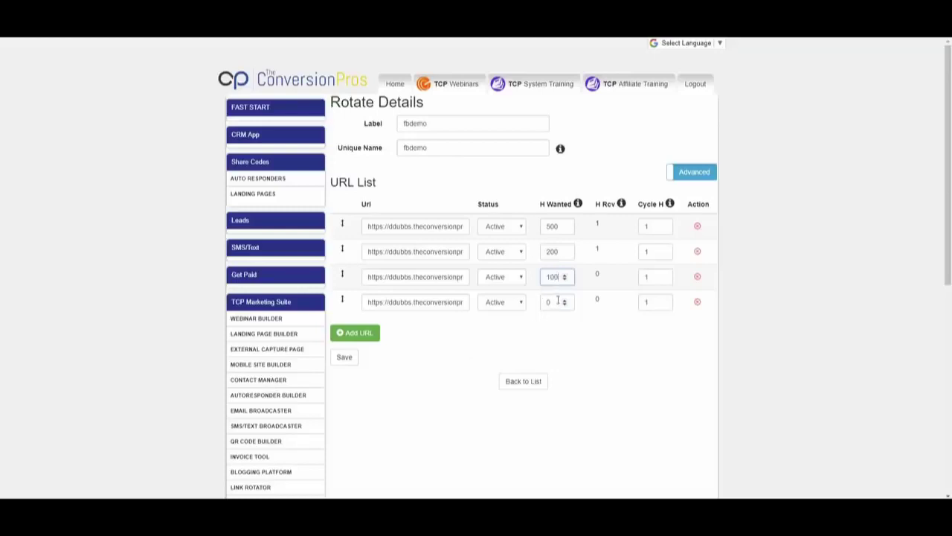
left_click(548, 302)
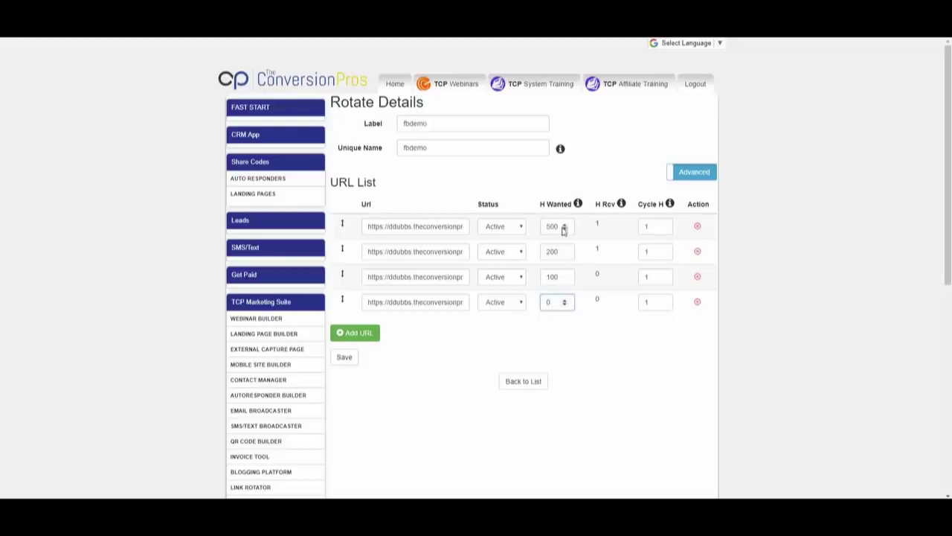
left_click(661, 250)
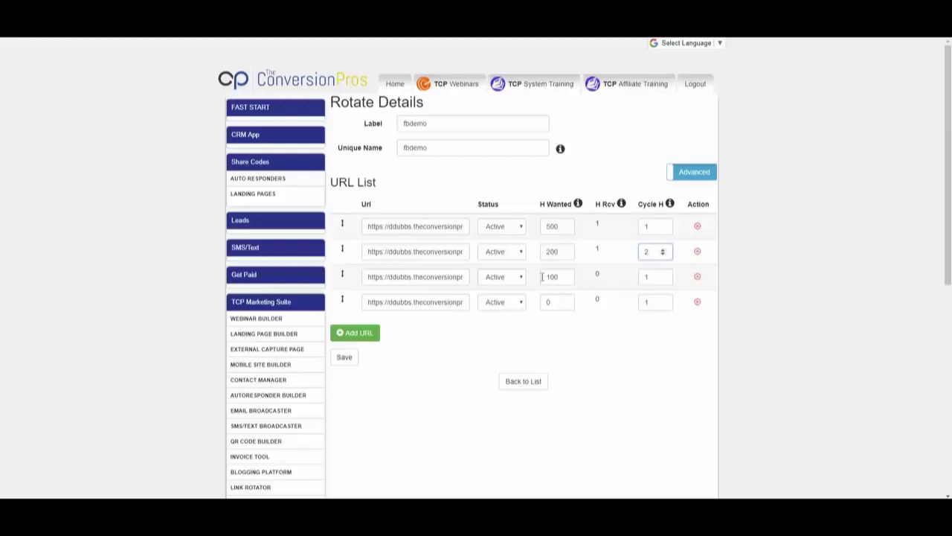
Step: Switch the fbdemo rotator back to basic mode and review the landing page addresses in its URL list
left_click(683, 174)
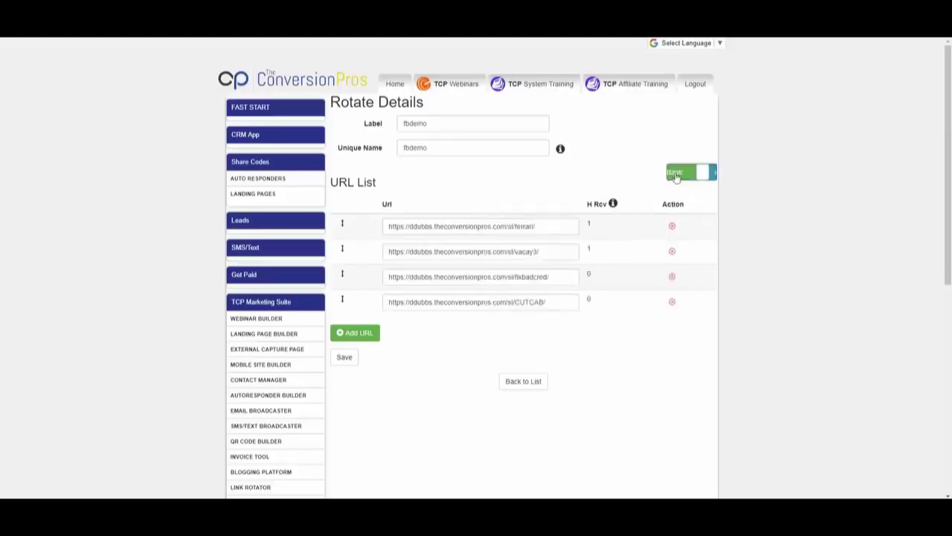
left_click(678, 176)
left_click(674, 177)
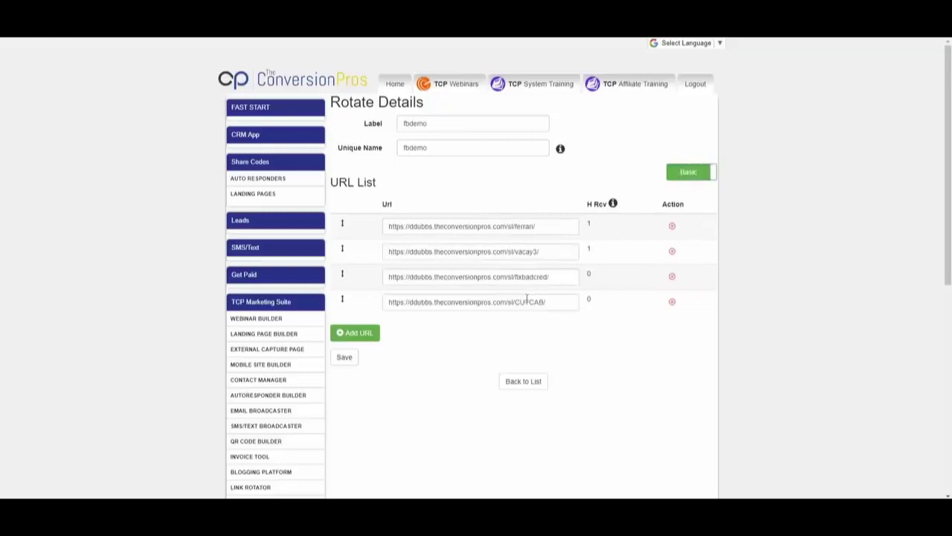
left_click_drag(516, 225, 540, 263)
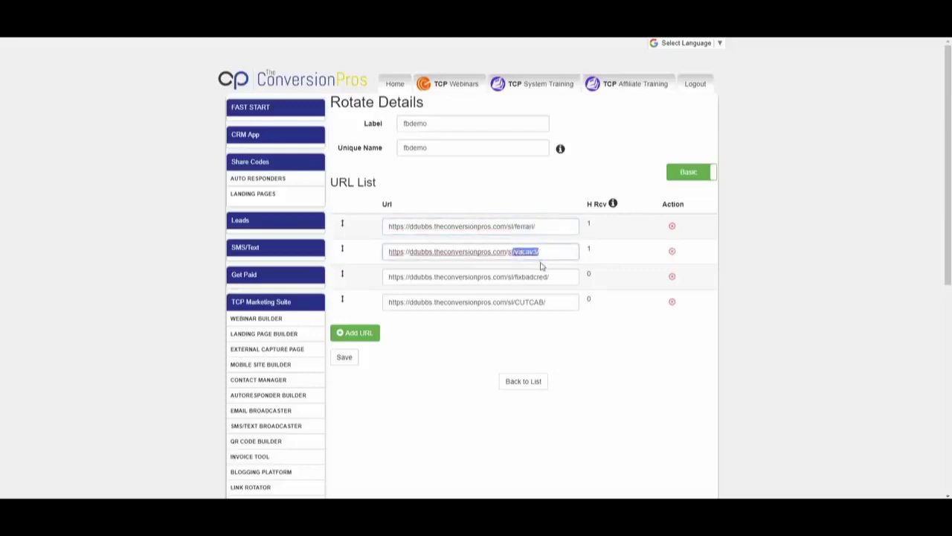
scroll(476, 328, "down", 1)
scroll(485, 330, "down", 1)
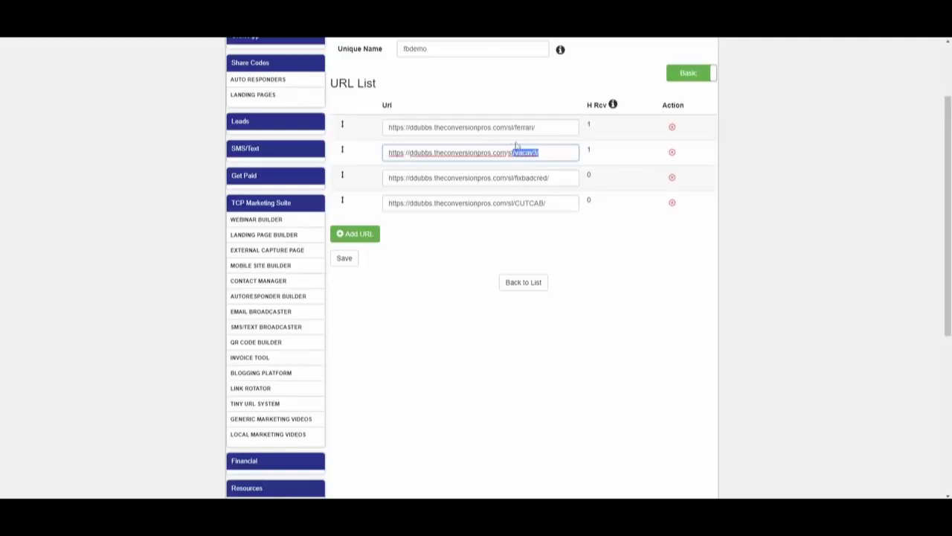
scroll(497, 281, "up", 2)
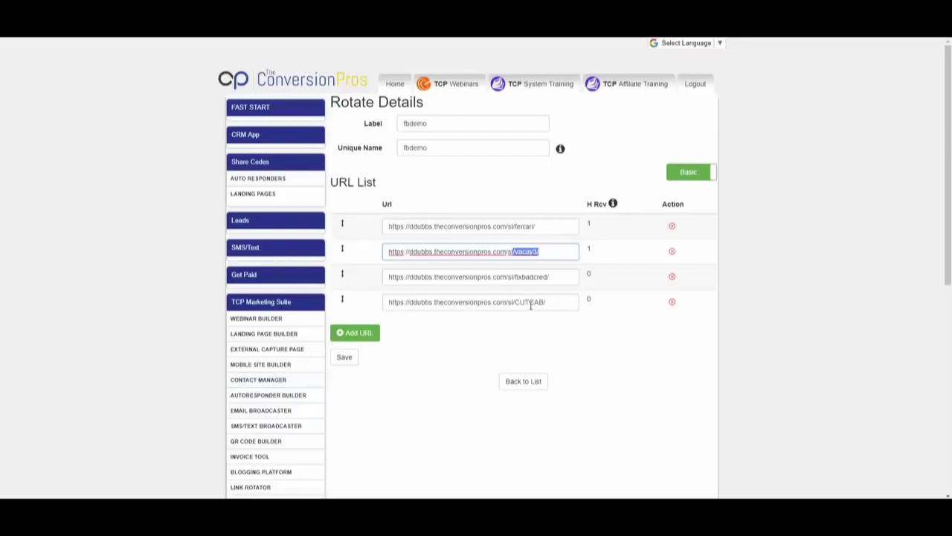
scroll(531, 305, "down", 1)
scroll(534, 306, "up", 1)
scroll(537, 303, "down", 2)
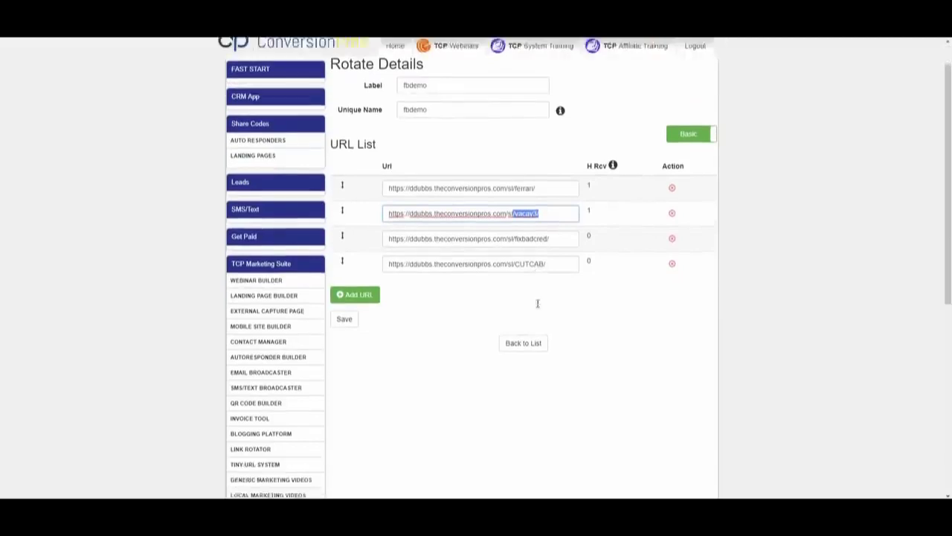
scroll(538, 307, "up", 2)
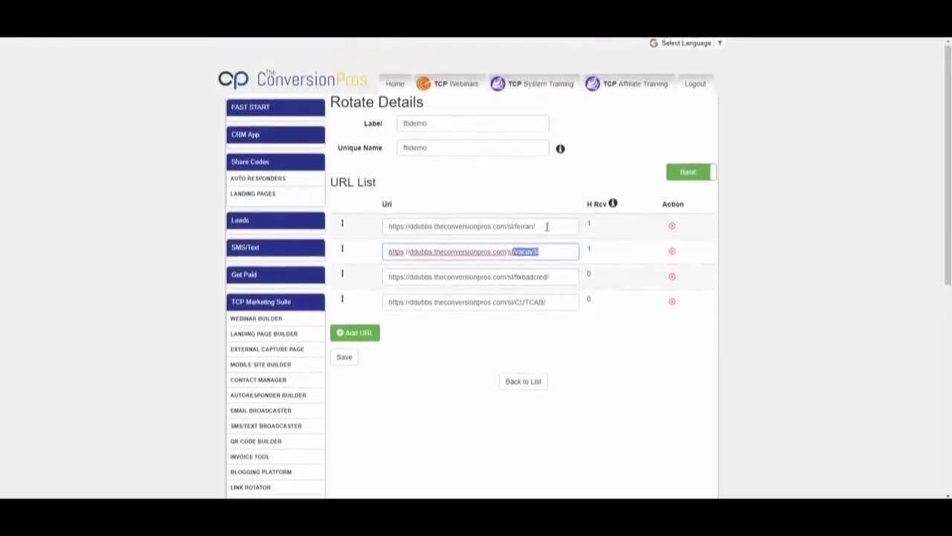
Step: Go to the home page's Build TCP training and open its Install Mobile App lesson
left_click(395, 84)
scroll(518, 373, "down", 3)
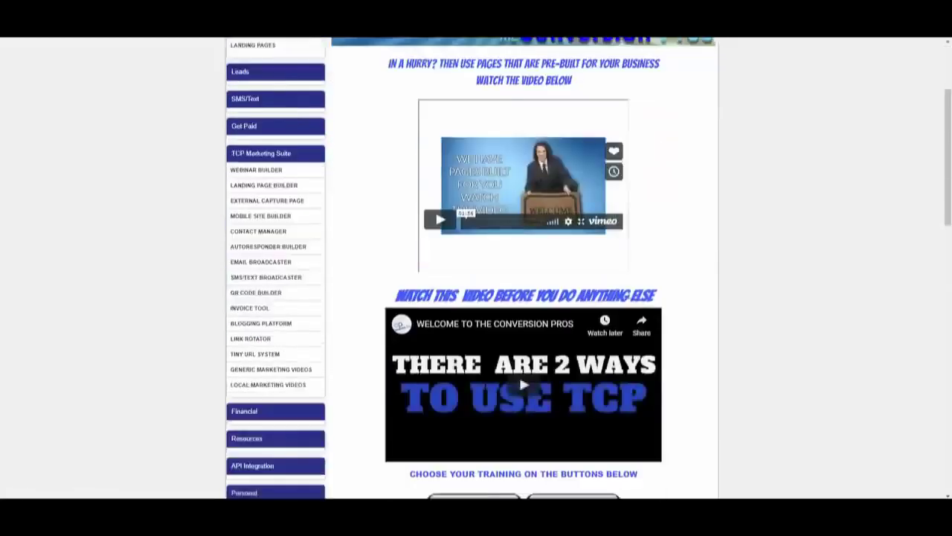
scroll(518, 373, "down", 2)
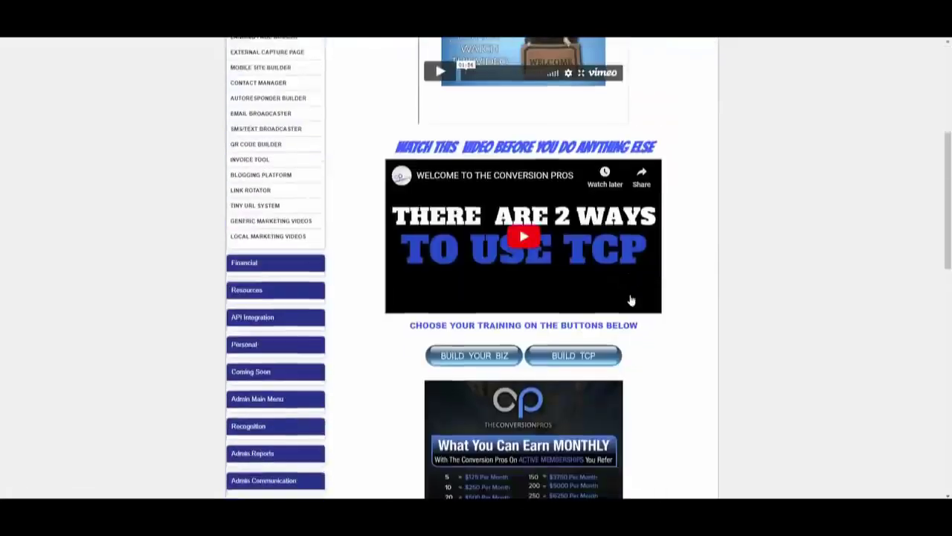
left_click(571, 354)
scroll(601, 308, "down", 3)
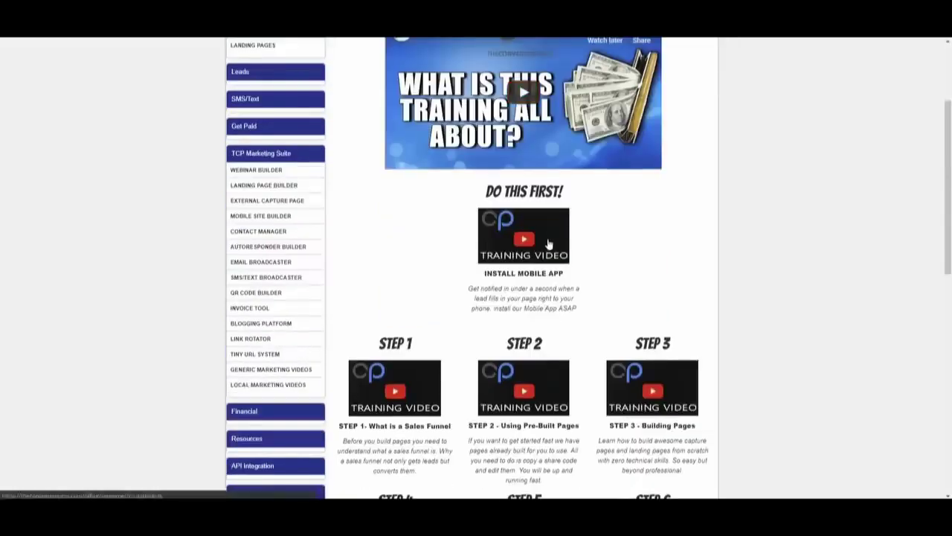
left_click(548, 244)
scroll(521, 308, "down", 2)
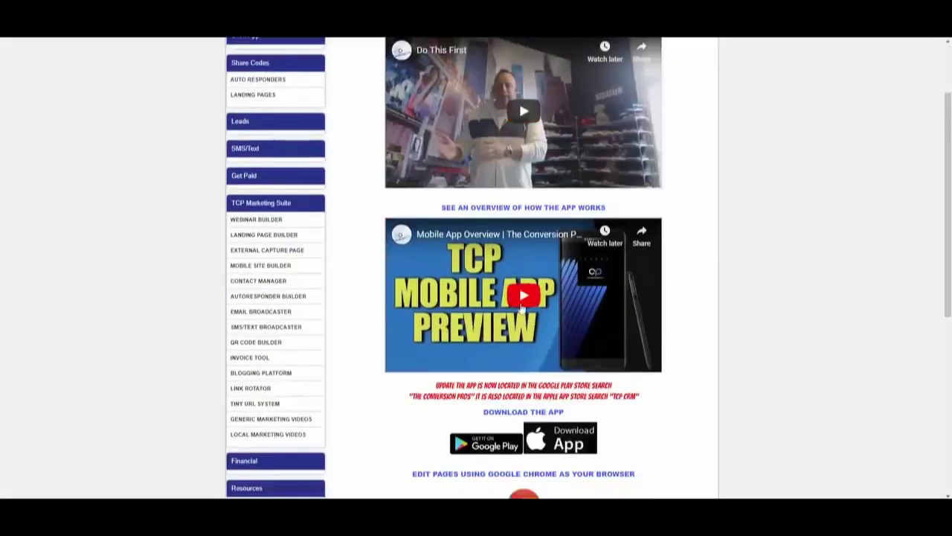
Step: Start and pause the Mobile App Overview video, seek to about 4:41 and show it full screen
left_click(537, 296)
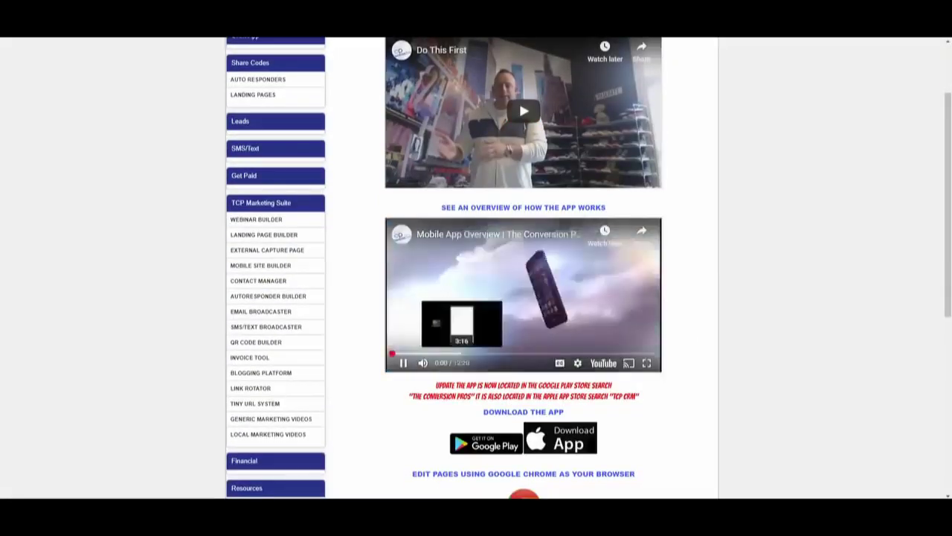
left_click(403, 362)
left_click(441, 354)
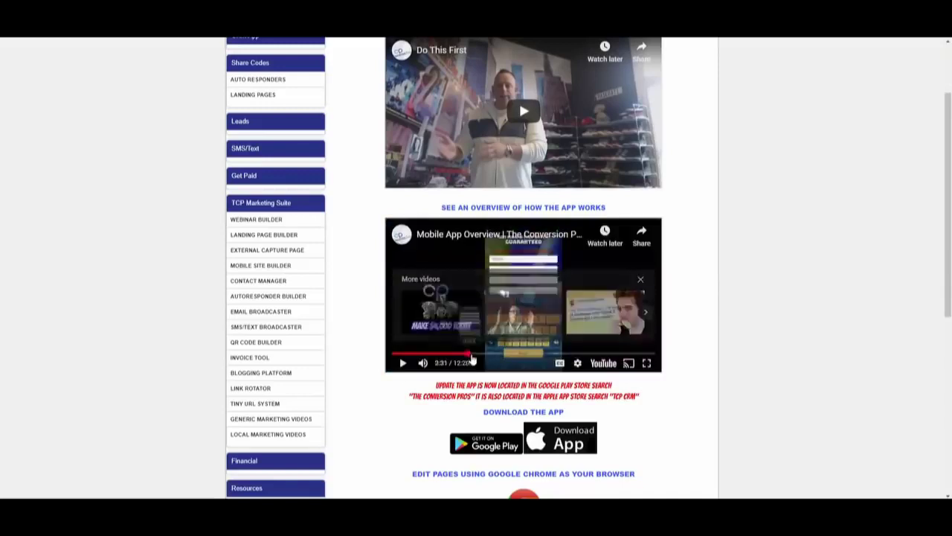
left_click(507, 355)
left_click_drag(513, 355, 493, 356)
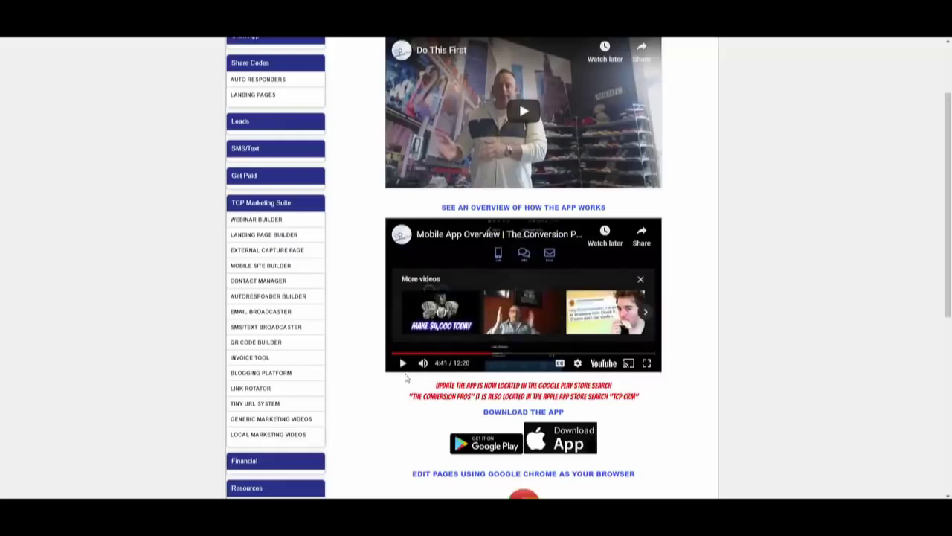
left_click(640, 279)
left_click(646, 363)
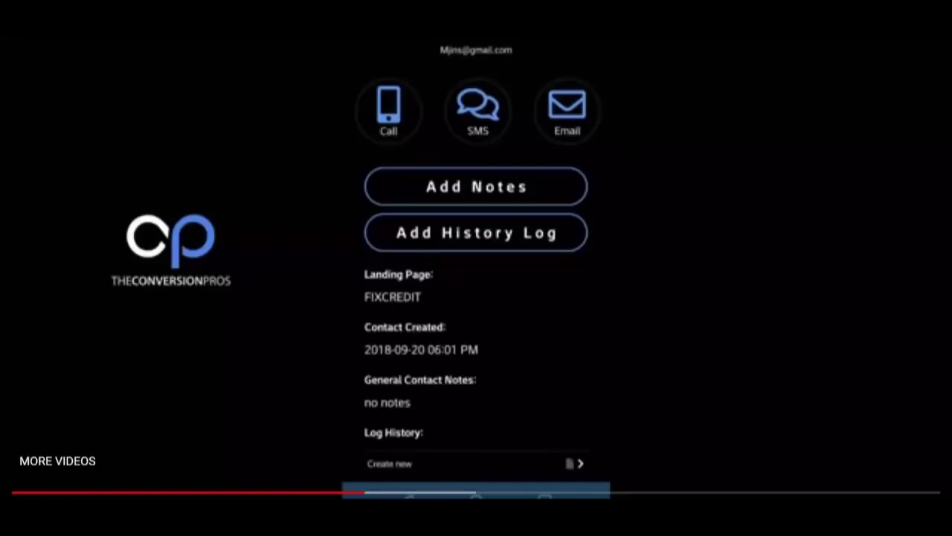
Step: Skip ahead through the app video's contact notes section to about 7:34, then exit full screen
left_click_drag(364, 493, 477, 494)
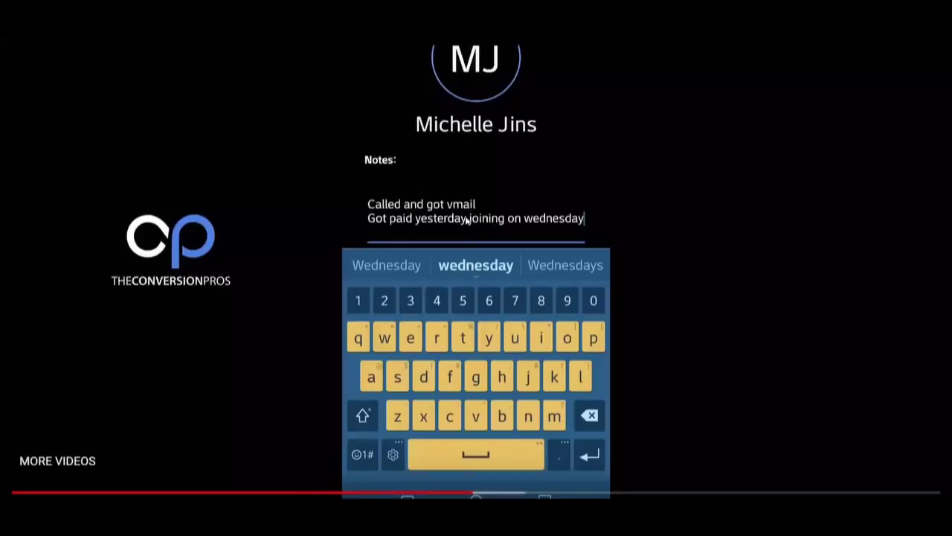
left_click(479, 495)
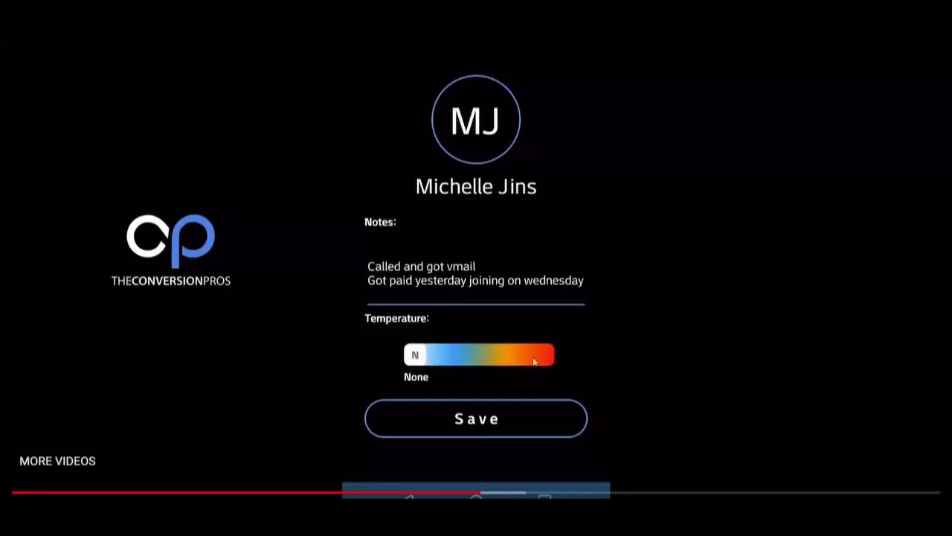
left_click_drag(490, 494, 583, 495)
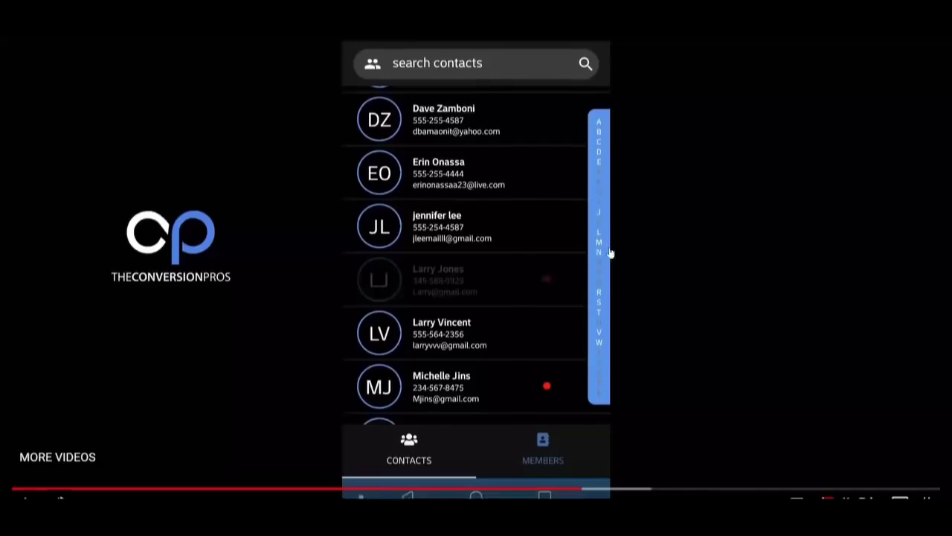
key("Escape")
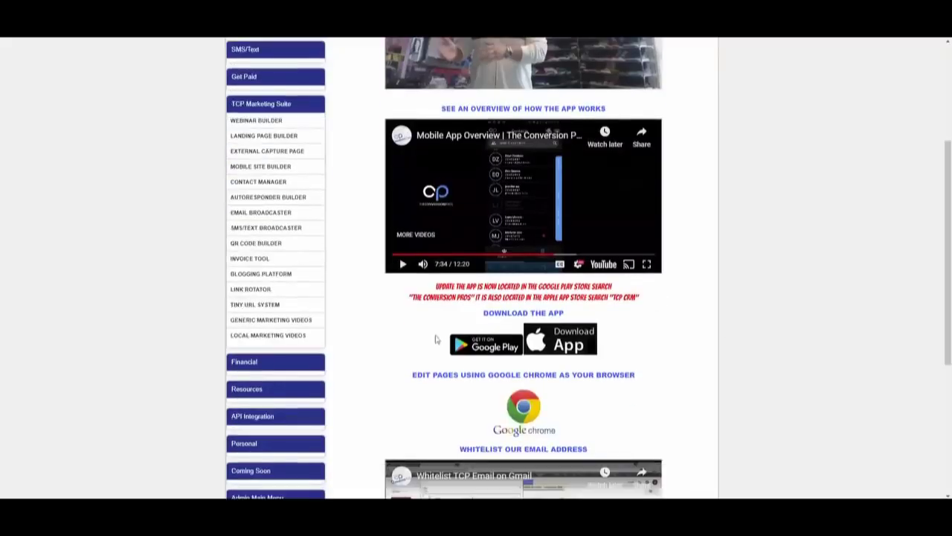
Step: Create a new autoresponder labelled webinar2019 in the Autoresponder Builder and submit it
scroll(665, 361, "up", 3)
scroll(694, 368, "down", 2)
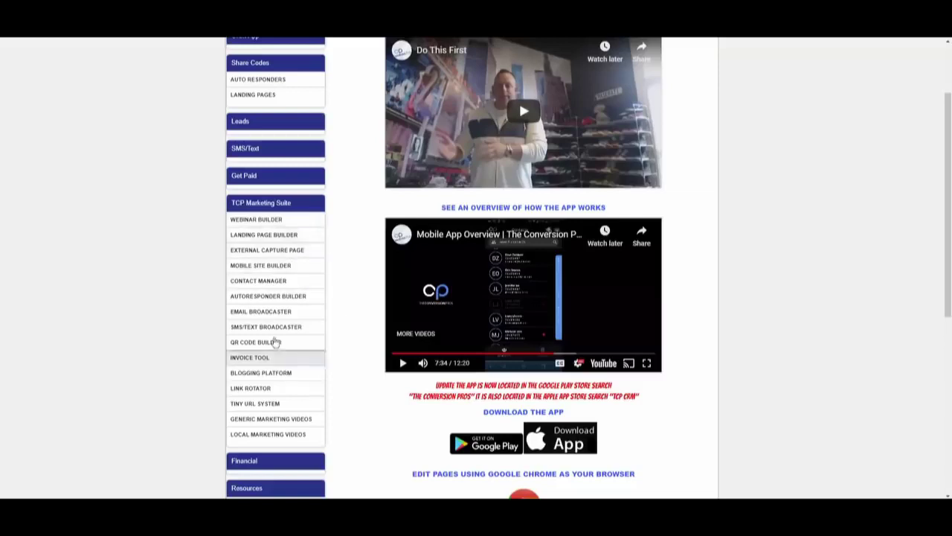
left_click(266, 298)
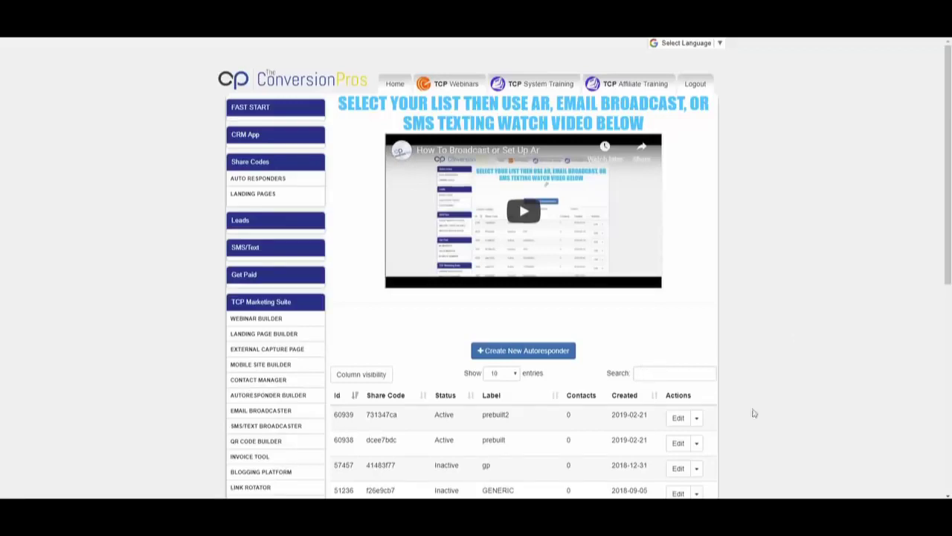
left_click(552, 354)
scroll(744, 366, "down", 3)
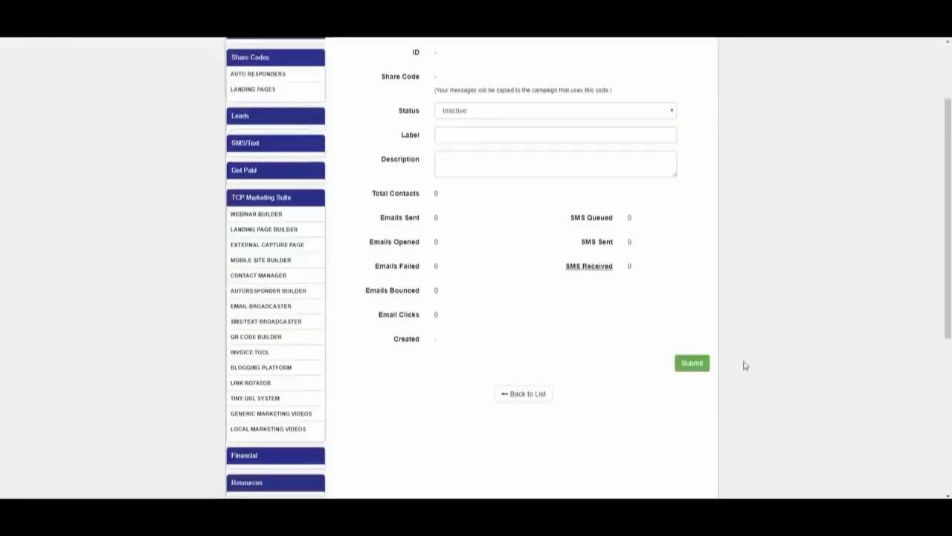
scroll(745, 365, "up", 3)
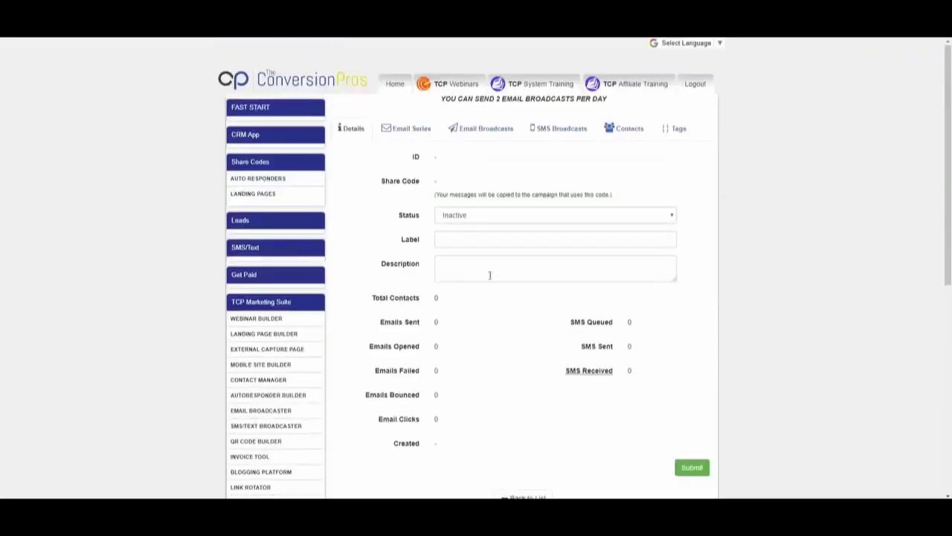
left_click(462, 244)
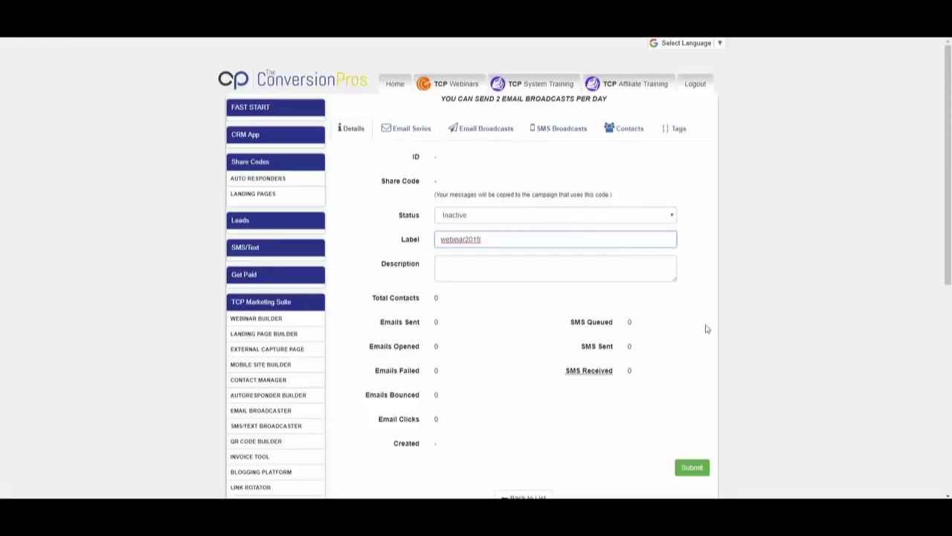
left_click(695, 468)
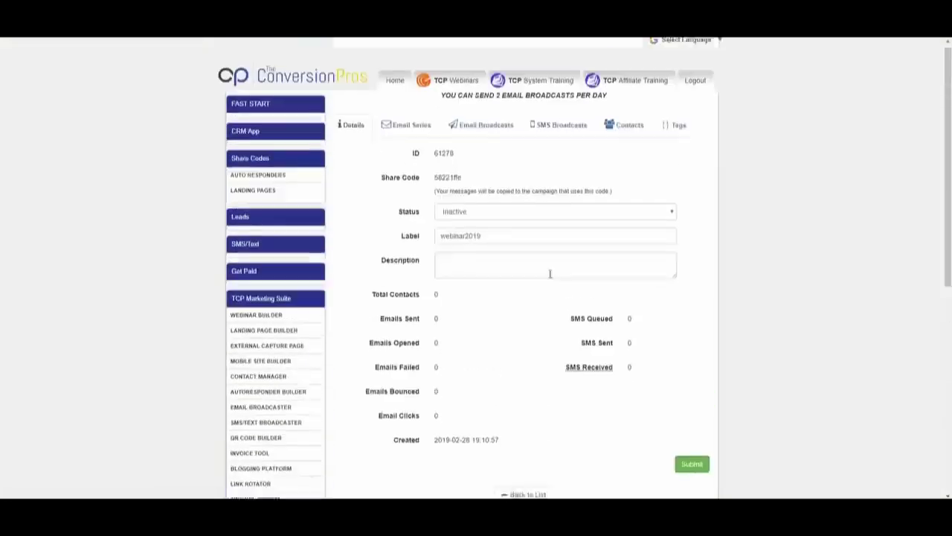
Step: Start a new email series message with a delay of 0 hours and the subject "{firstname} want to lose 20 lbs"
left_click(416, 127)
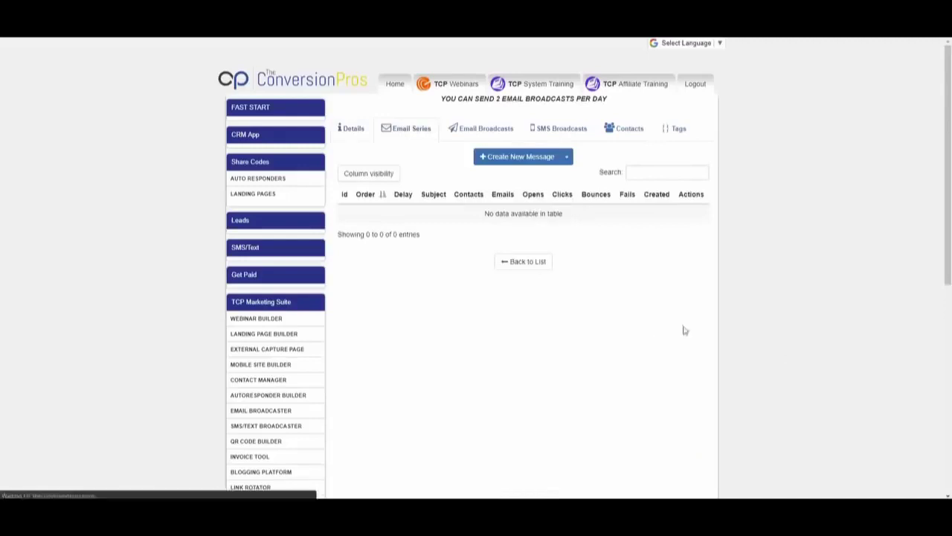
left_click(521, 160)
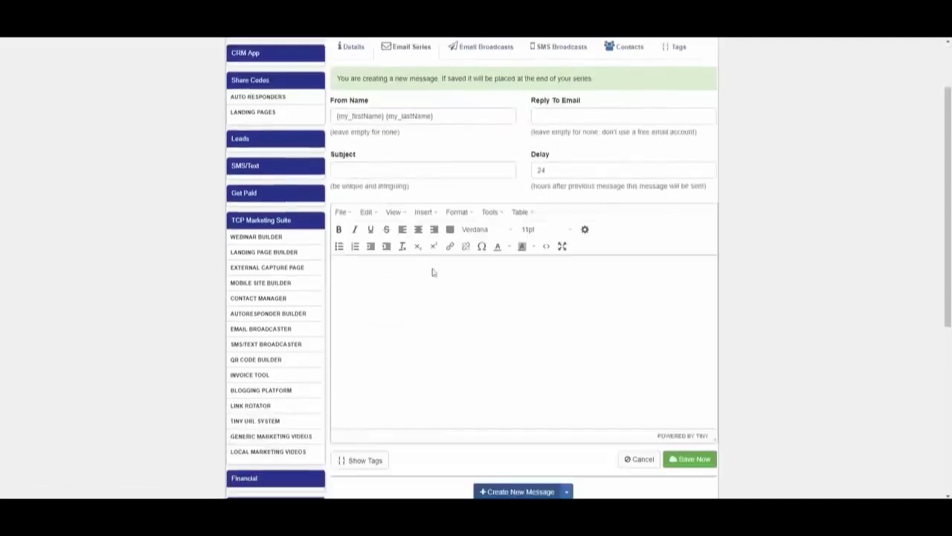
double_click(541, 170)
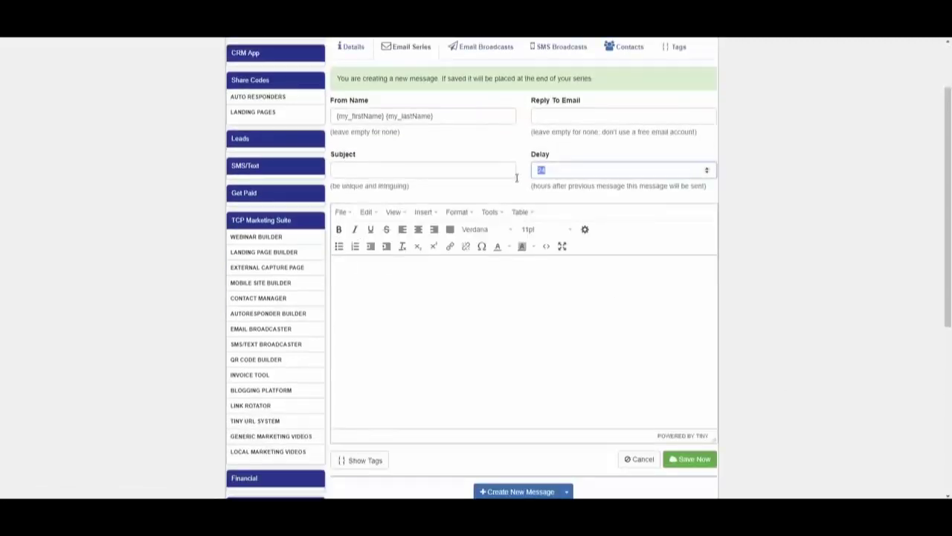
type("0")
left_click(414, 176)
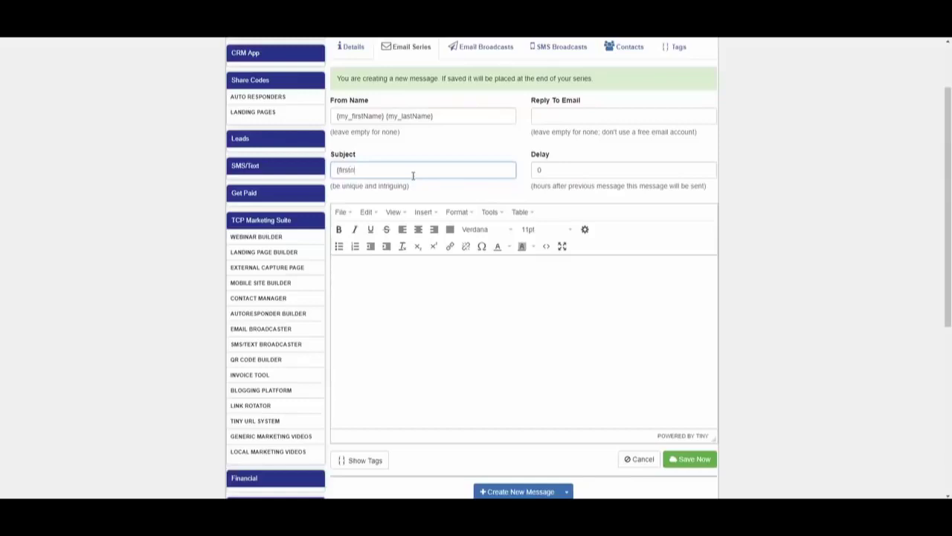
type("}")
type("want to lose 20 lbs")
Step: Write the message body: the {firstname} tag with a comma, "You got to see this awesome weight loss sysystem" and "click here" on separate lines
left_click(425, 325)
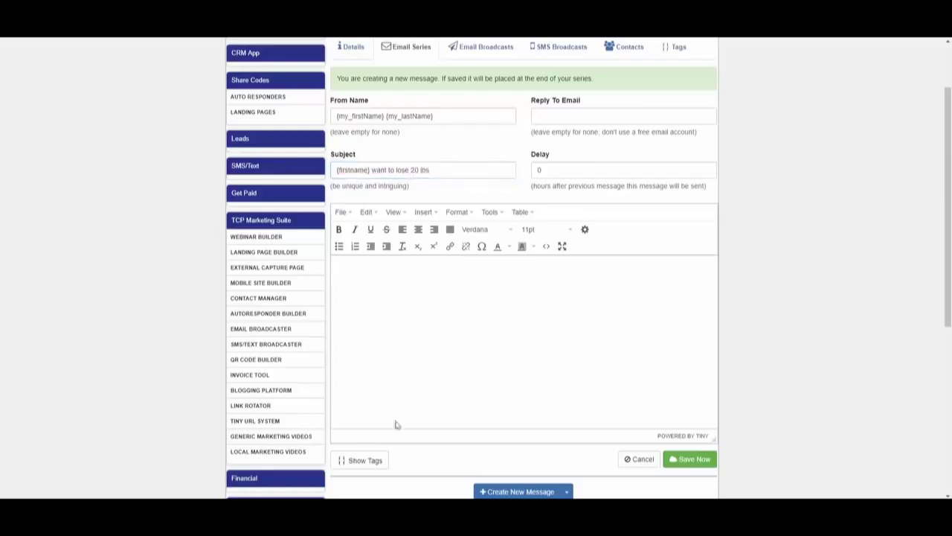
left_click(379, 460)
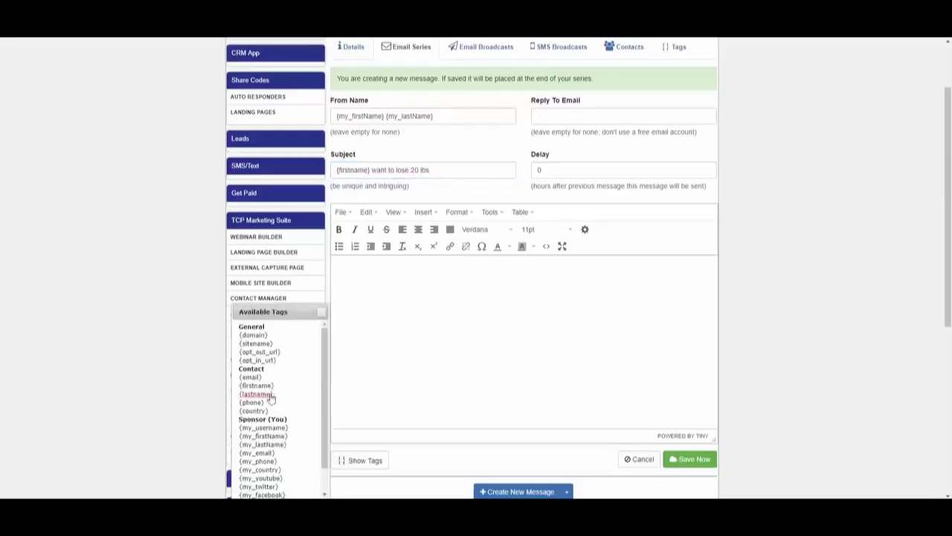
scroll(279, 402, "down", 3)
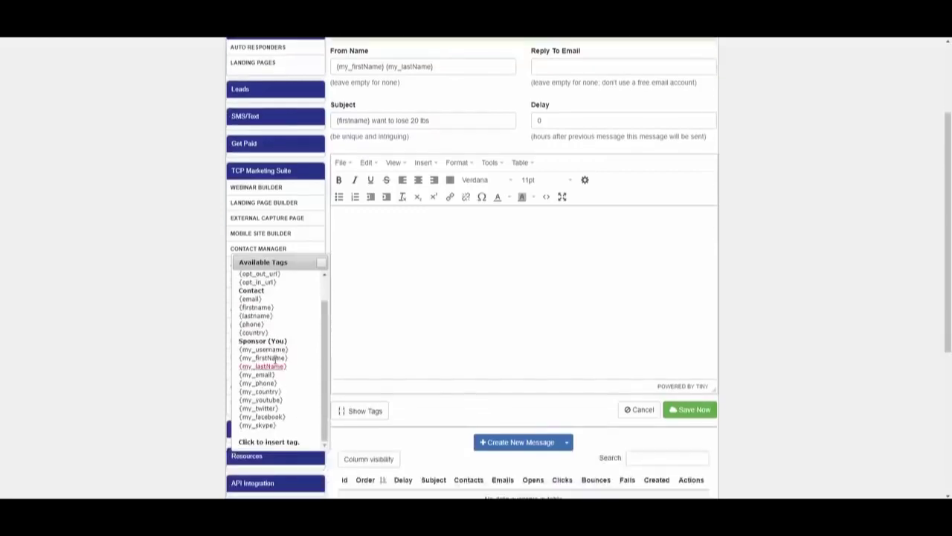
left_click(274, 309)
type(",")
key("Return")
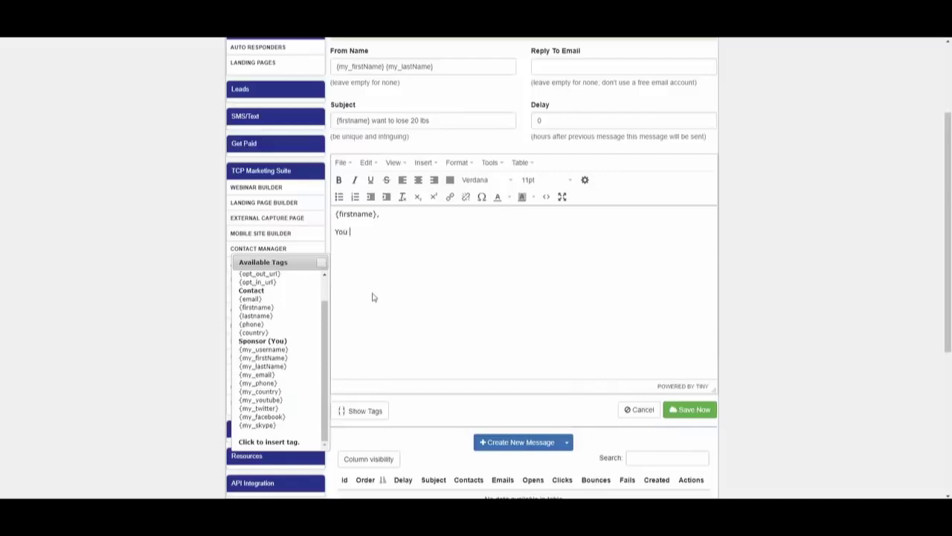
type("You got to see this awesome weight loss sysystem")
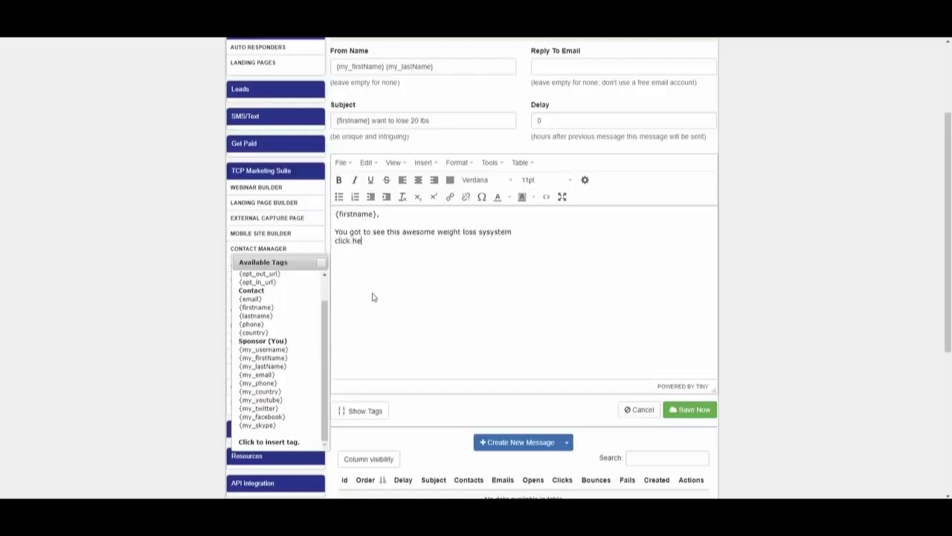
type("re")
left_click(321, 262)
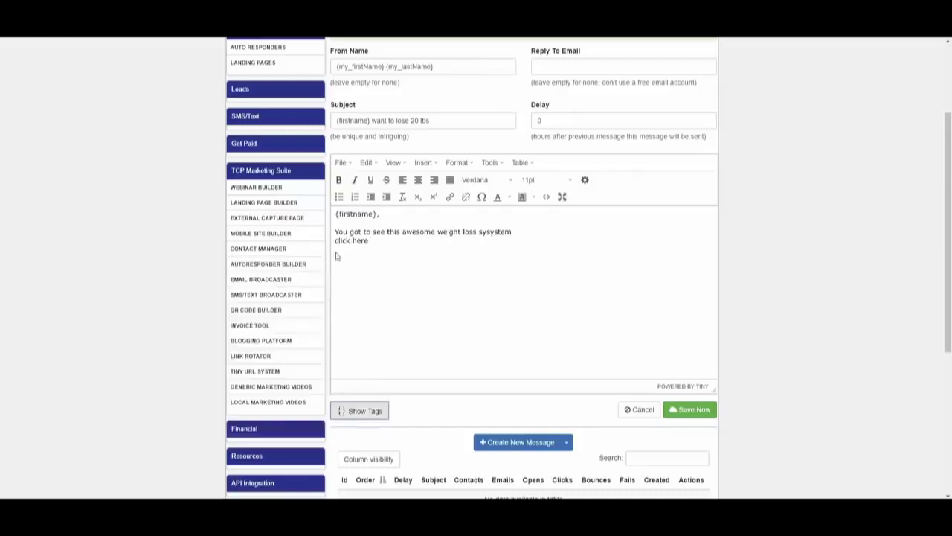
left_click_drag(369, 251, 337, 251)
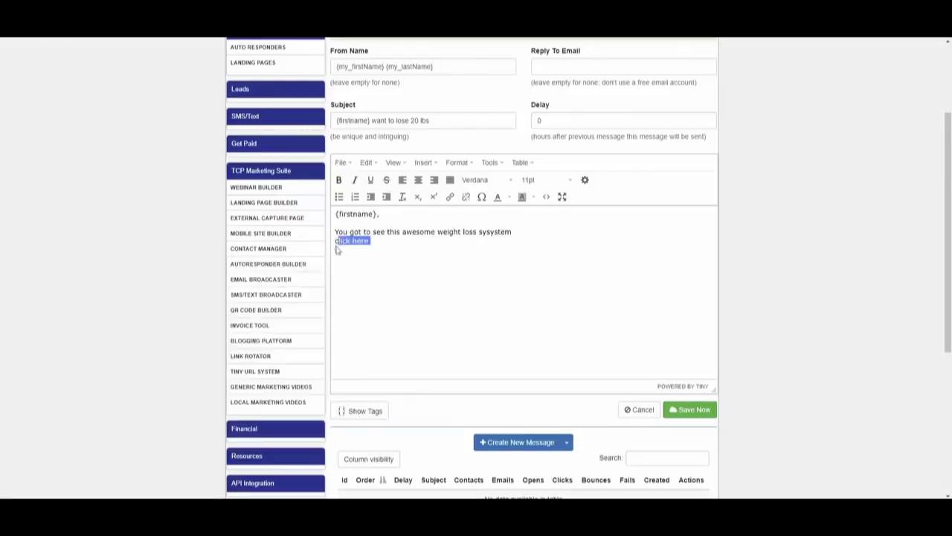
left_click(450, 197)
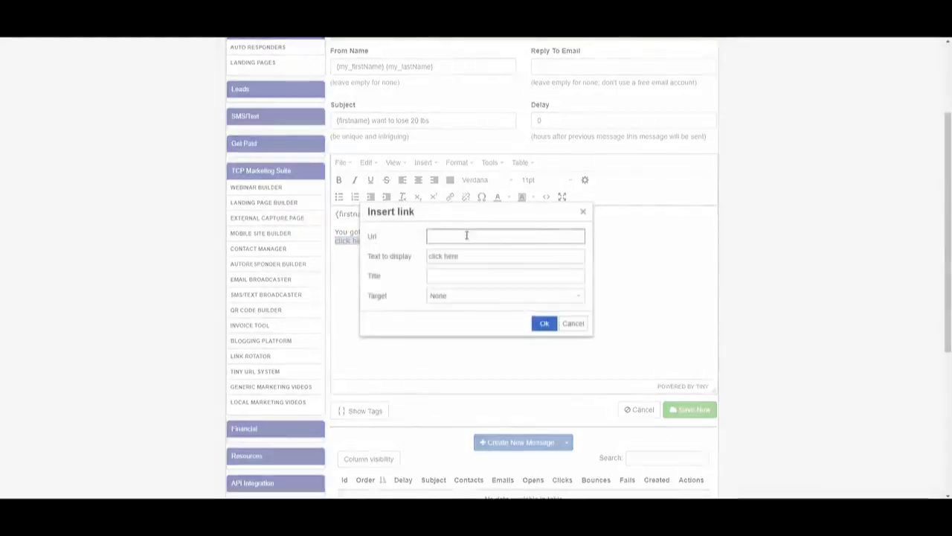
left_click(463, 236)
type("https")
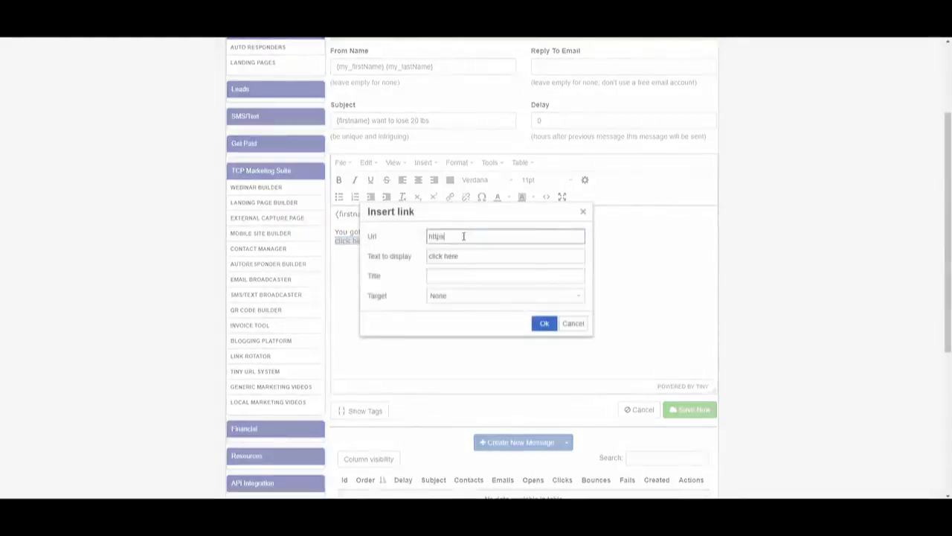
type("://www.yourwebsite.com")
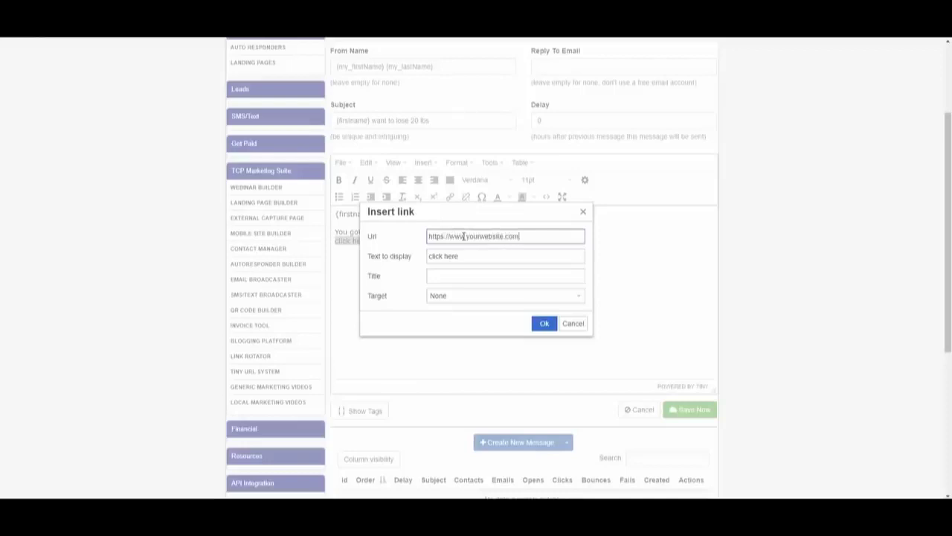
left_click(546, 326)
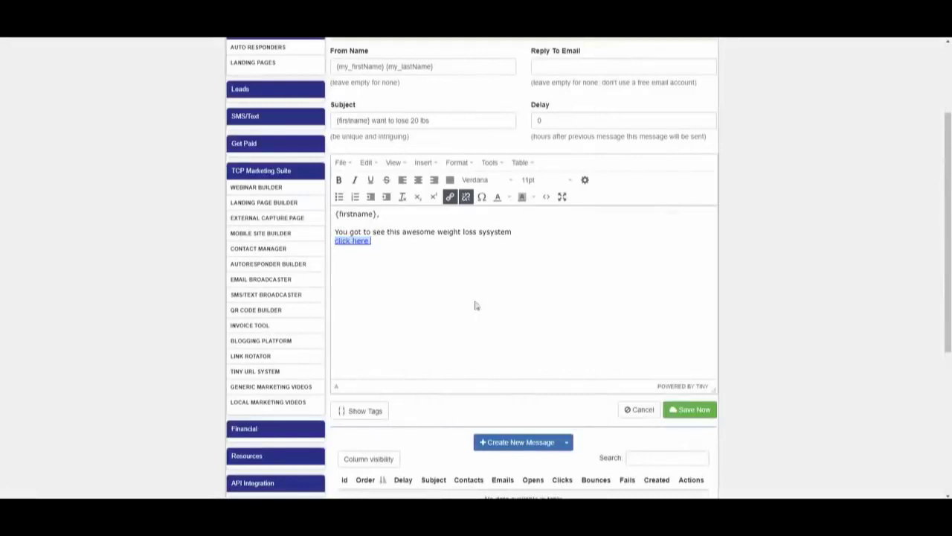
Step: Add a signature below the link using the {my_firstName} and {my_lastName} tags, with {my_phone} on the following line
left_click(404, 265)
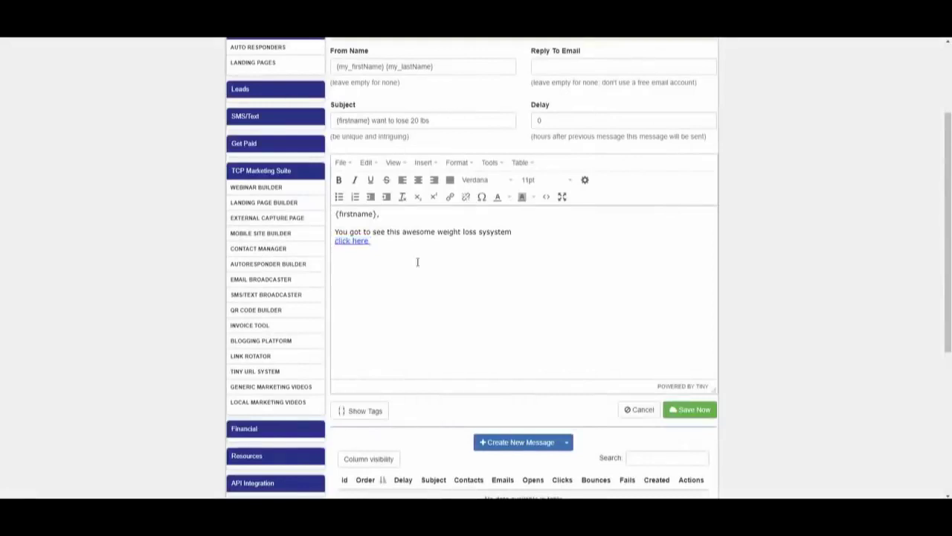
left_click(360, 408)
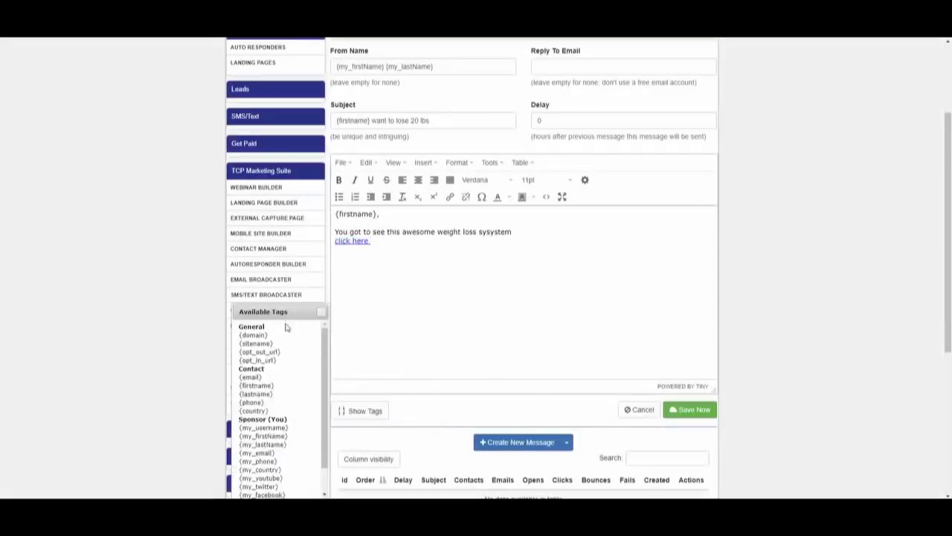
left_click_drag(286, 318, 264, 196)
scroll(272, 287, "down", 2)
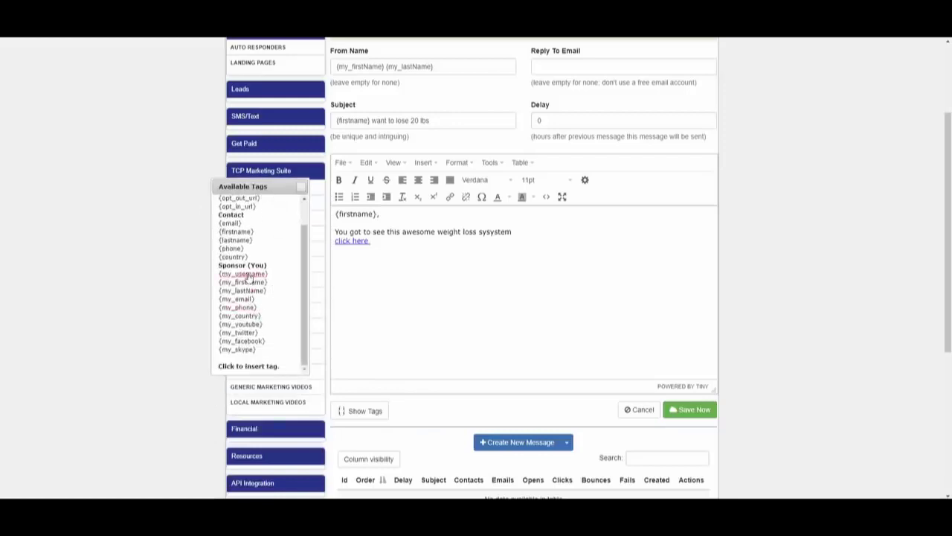
left_click(252, 282)
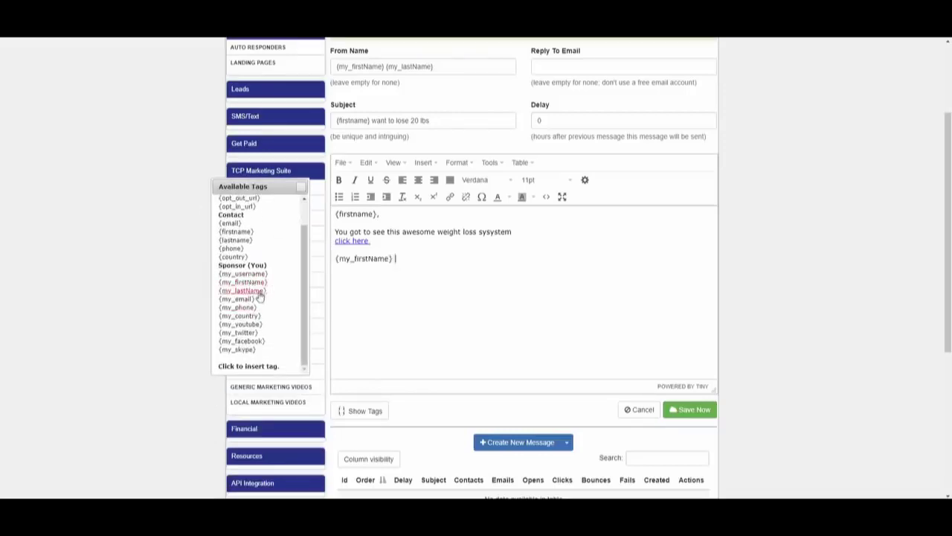
left_click(259, 294)
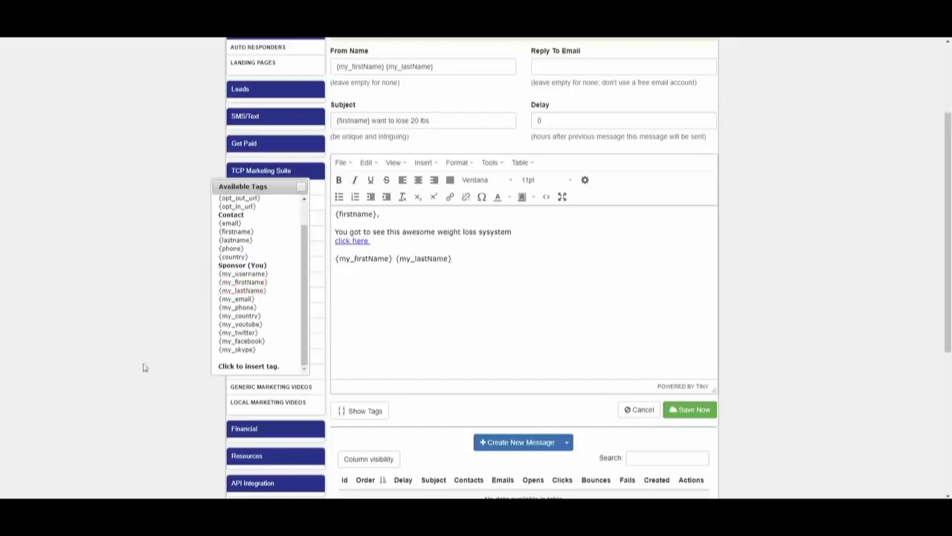
left_click(238, 307)
left_click(301, 186)
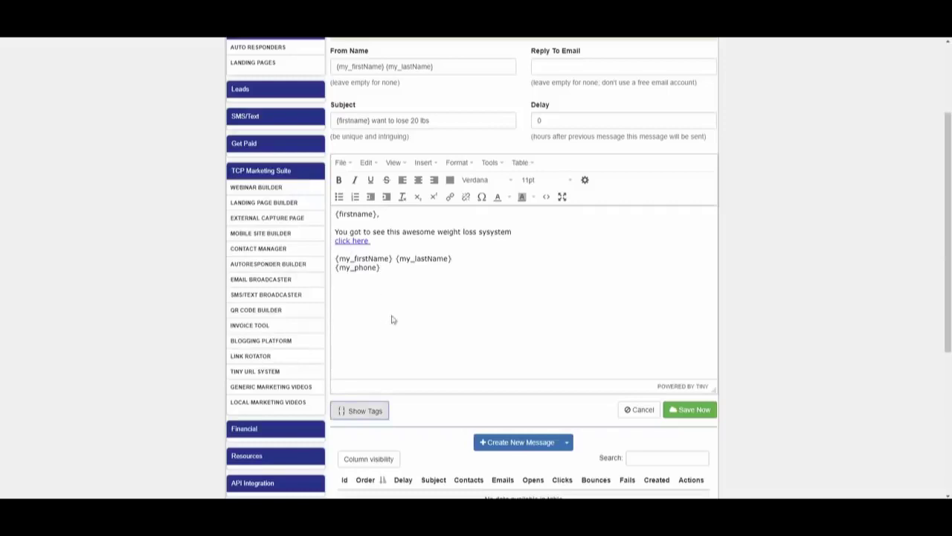
Step: Copy the entire message body, from the {firstname} greeting through the {my_phone} tag
left_click(402, 283)
left_click_drag(401, 282, 335, 251)
left_click(401, 283)
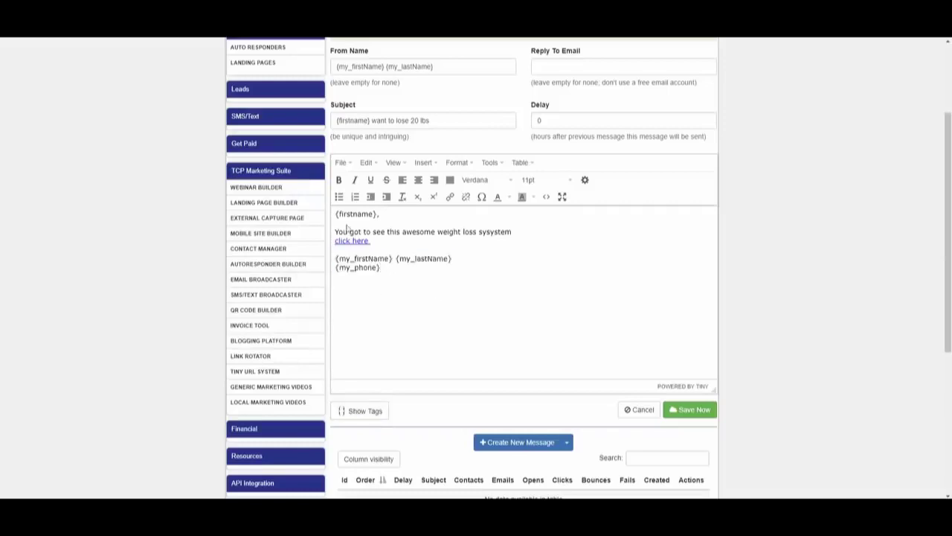
left_click_drag(336, 213, 422, 301)
key("ctrl+c")
Step: Save the first series message and close its editor
left_click(689, 409)
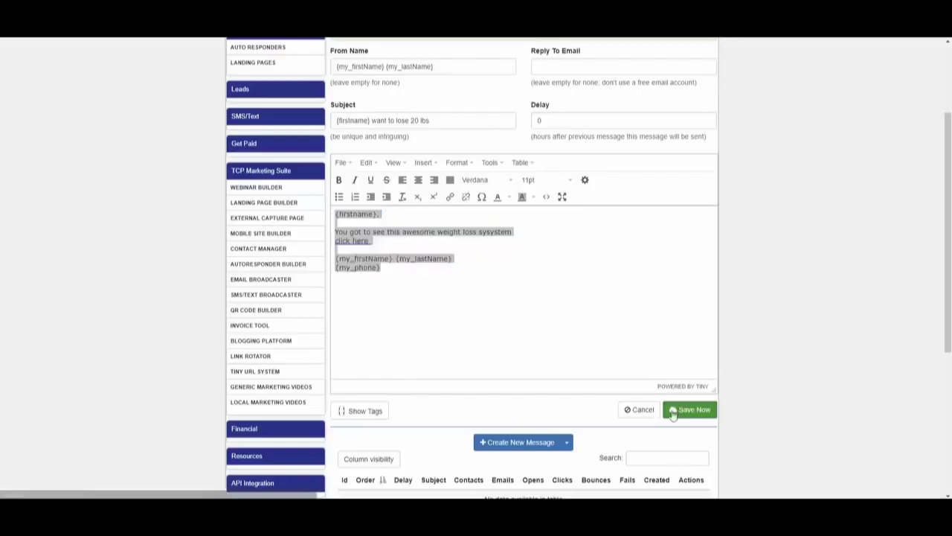
left_click(601, 93)
scroll(612, 215, "down", 1)
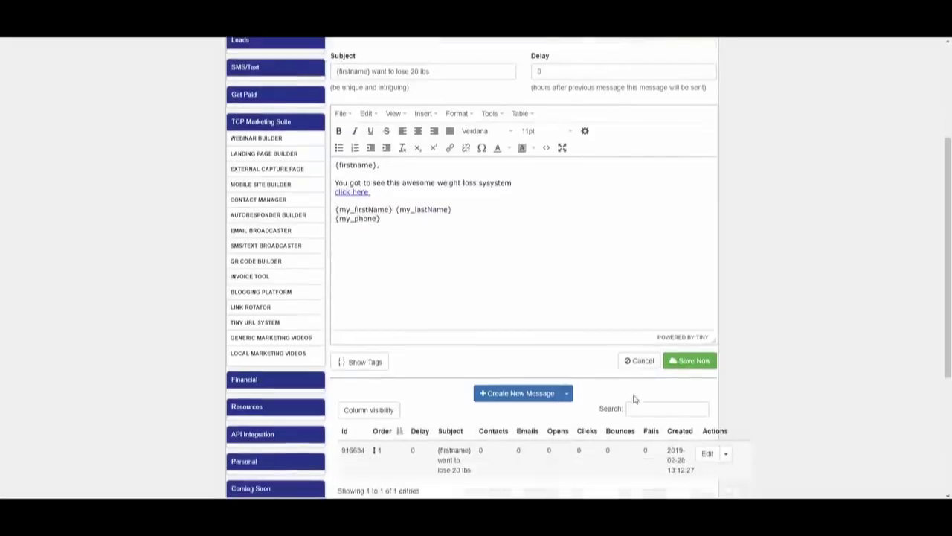
left_click(637, 361)
scroll(675, 345, "up", 1)
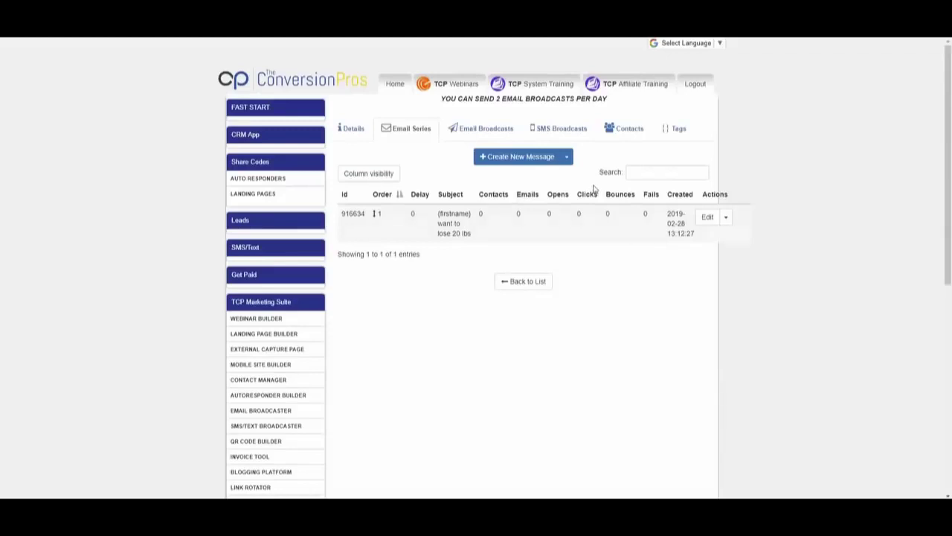
Step: Start a second email series message with the copied body pasted in and the subject "day2"
left_click(528, 157)
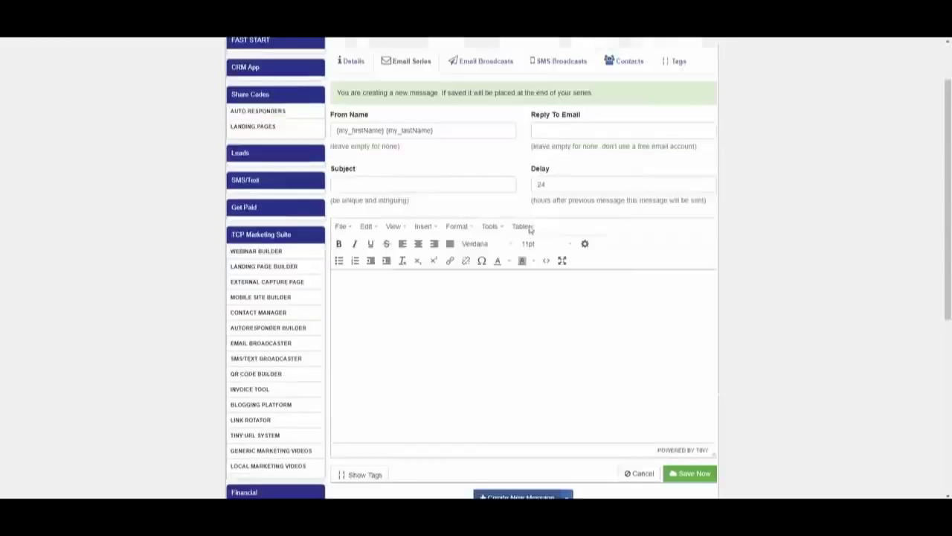
right_click(472, 303)
left_click(442, 323)
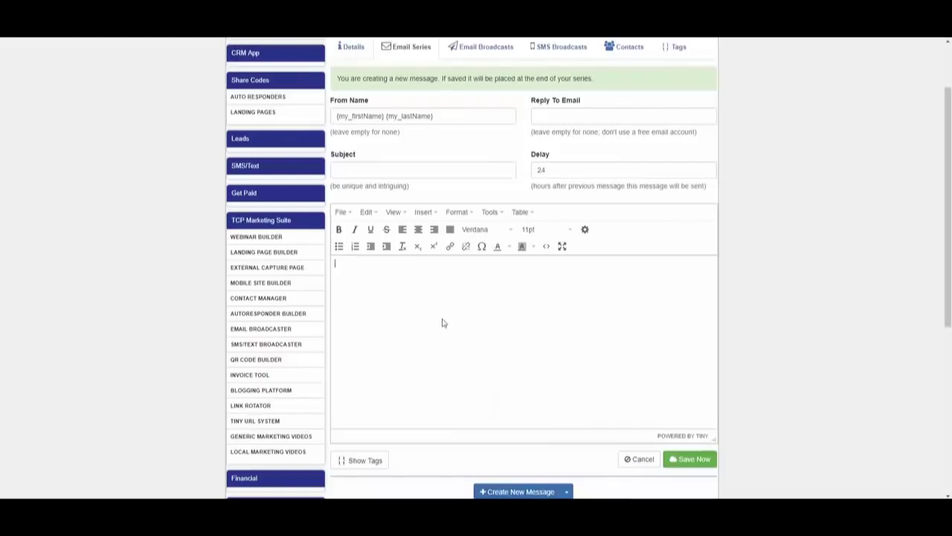
key("ctrl+v")
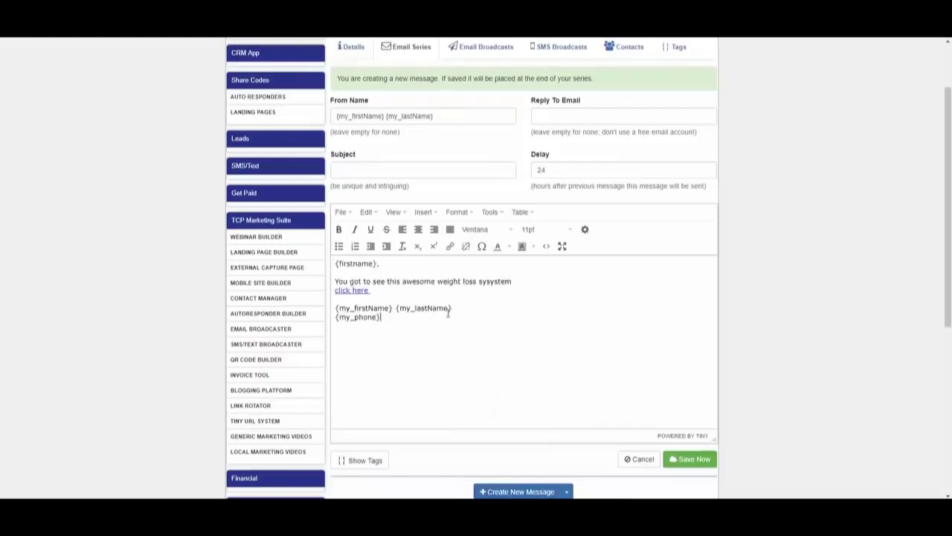
left_click(405, 174)
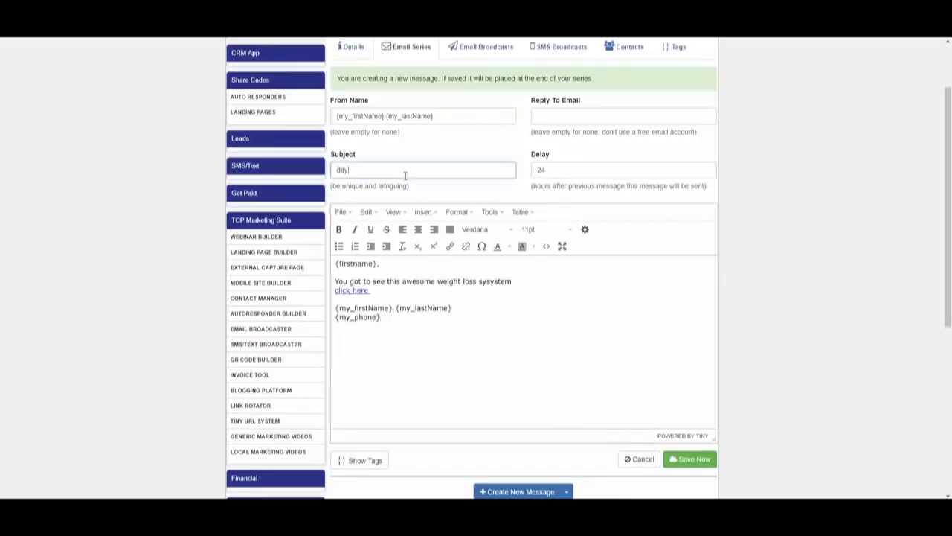
type("day2")
Step: Save the day2 message and close its editor
left_click(682, 461)
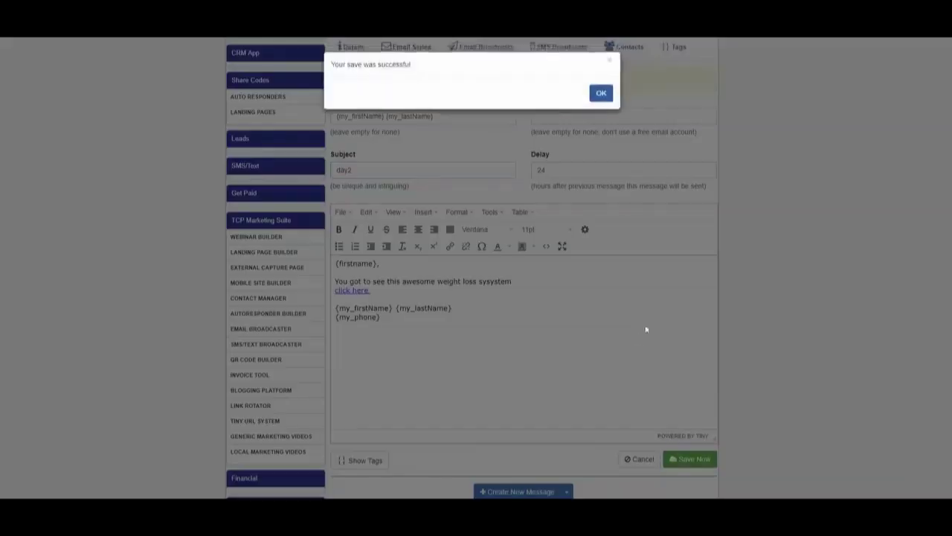
left_click(594, 96)
left_click(641, 459)
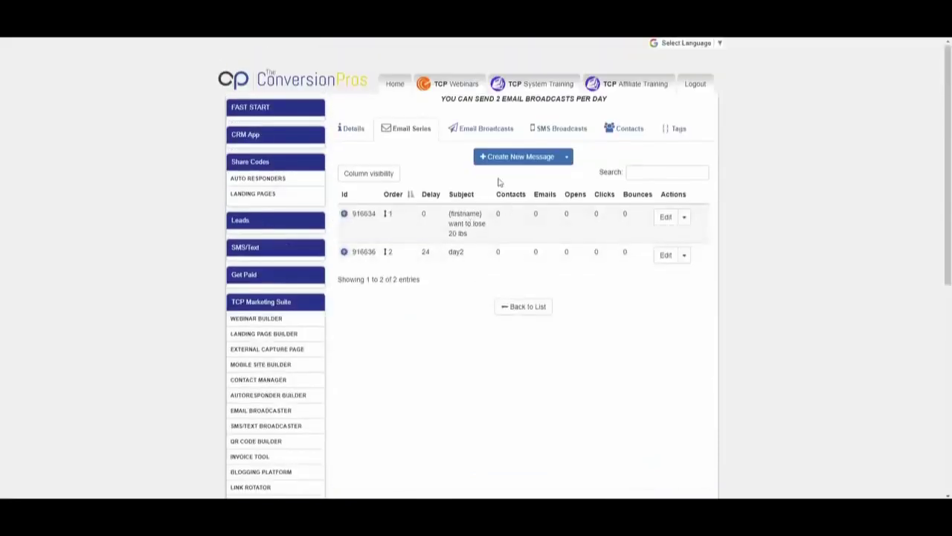
Step: Start a third email series message with the copied body pasted in and the subject "day 3"
left_click(482, 158)
right_click(461, 290)
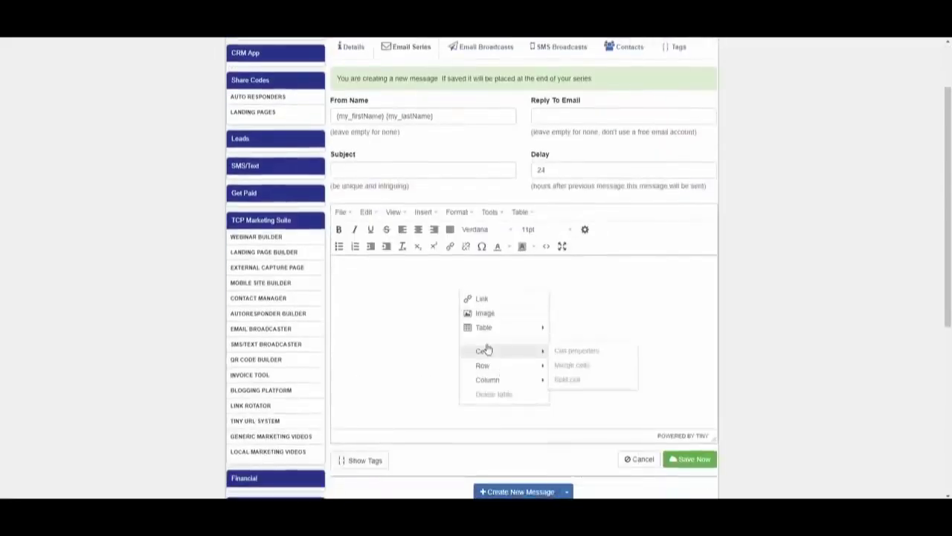
left_click(422, 314)
key("ctrl+v")
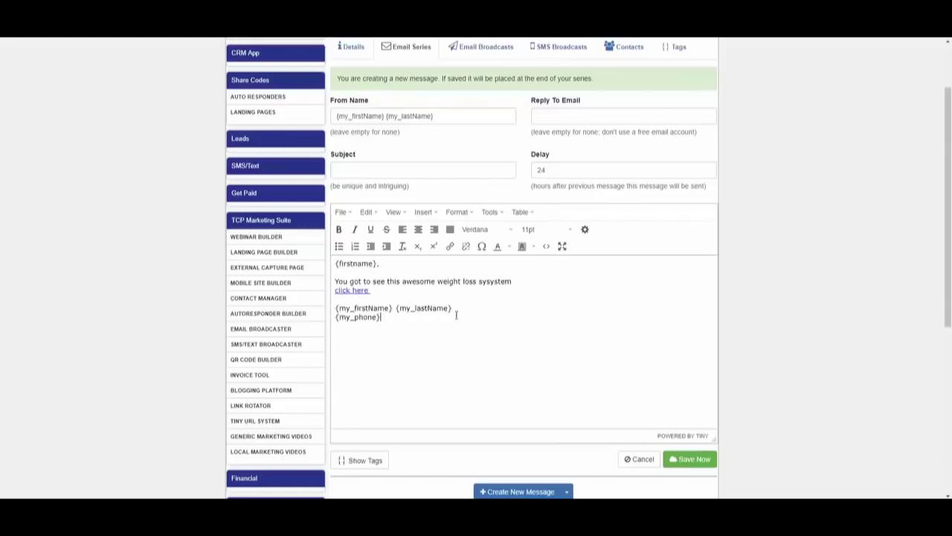
left_click(399, 173)
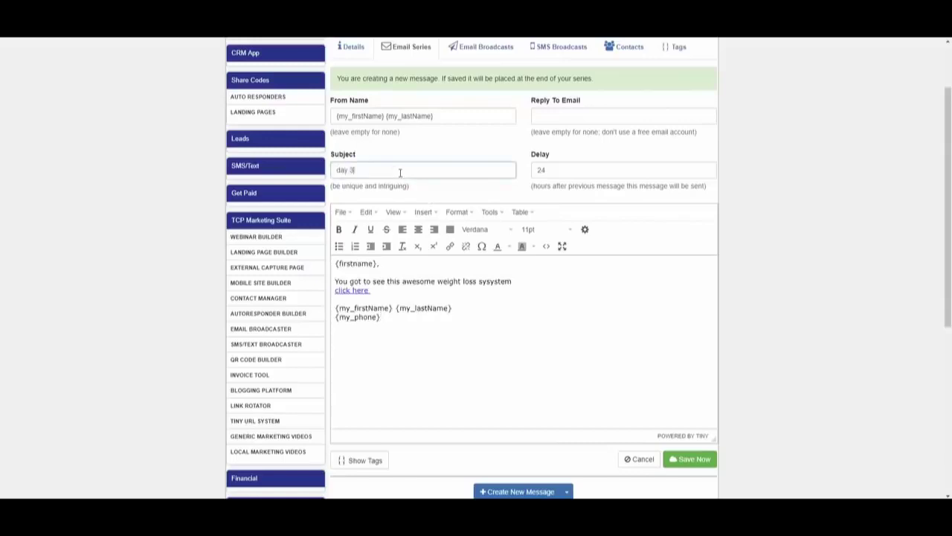
left_click(673, 349)
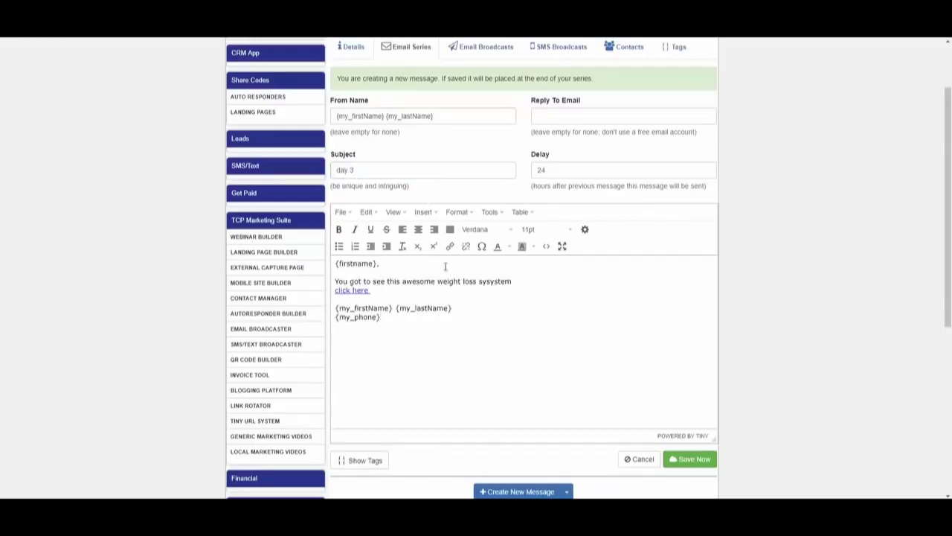
Step: Try to save the day 3 message, retry after checking its fields, and discard it
scroll(667, 362, "down", 1)
left_click(691, 409)
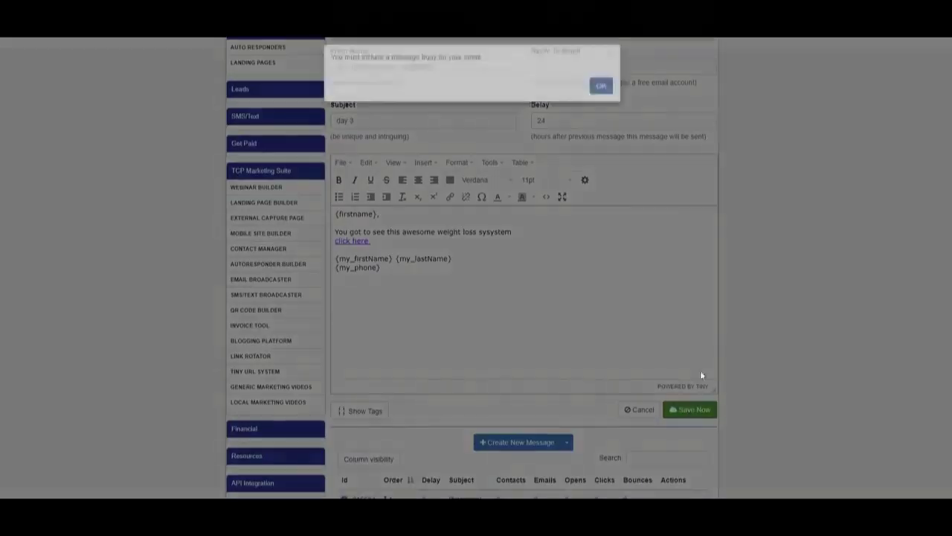
left_click(600, 94)
scroll(647, 356, "up", 3)
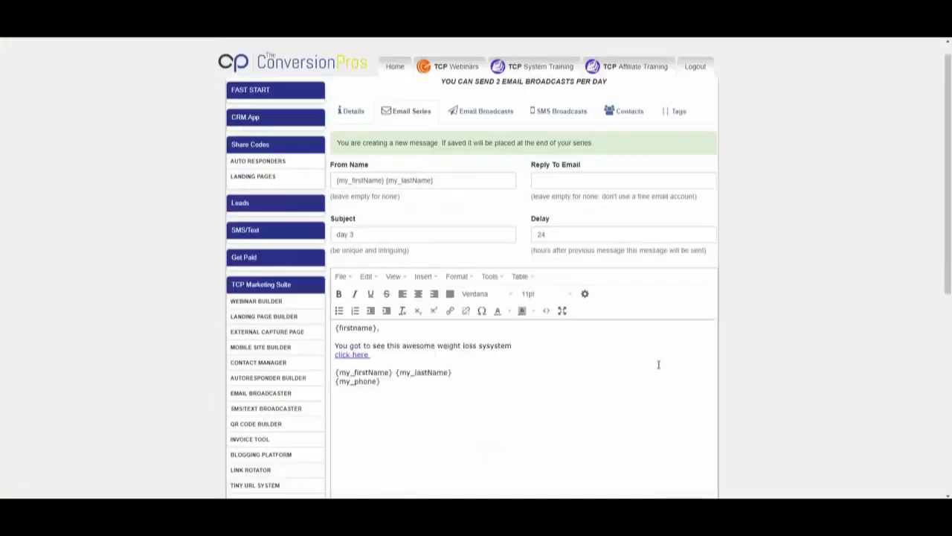
scroll(565, 362, "down", 2)
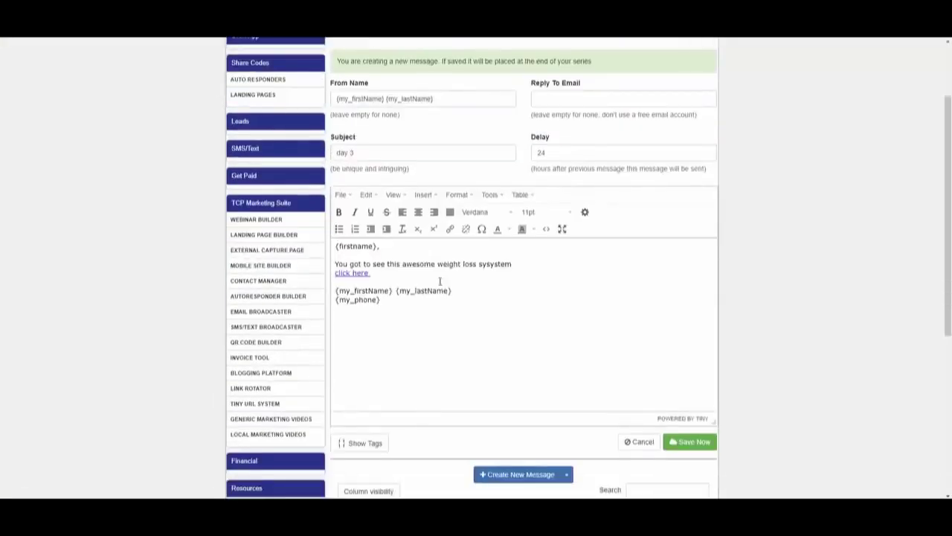
scroll(655, 409, "down", 3)
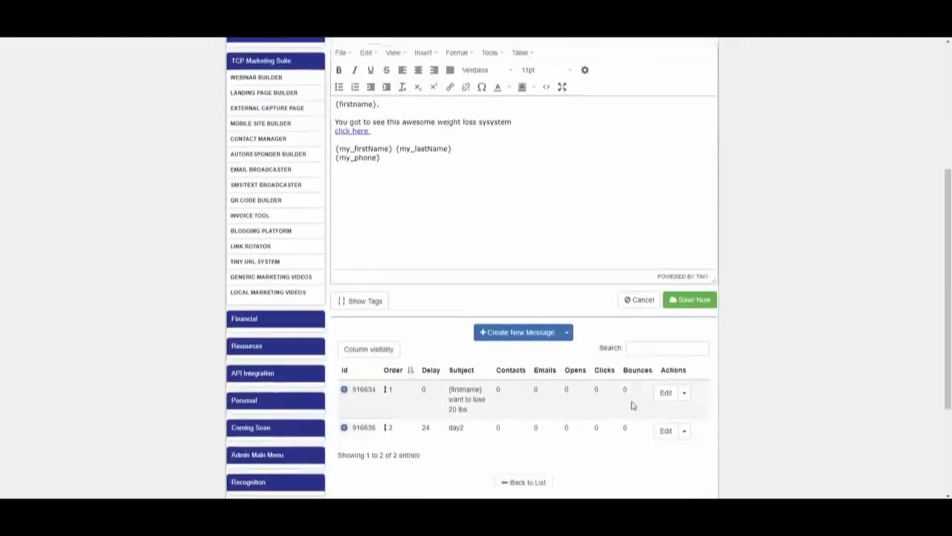
left_click(689, 293)
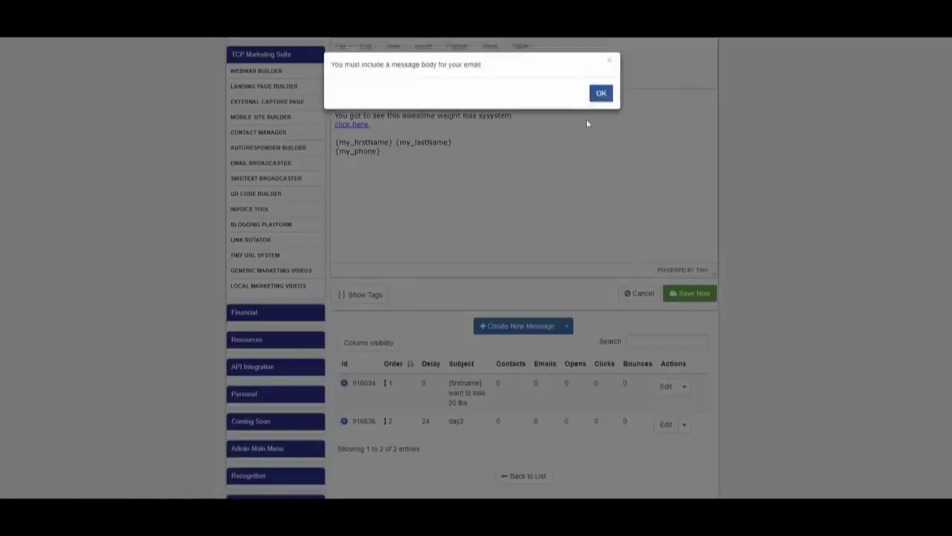
left_click(601, 88)
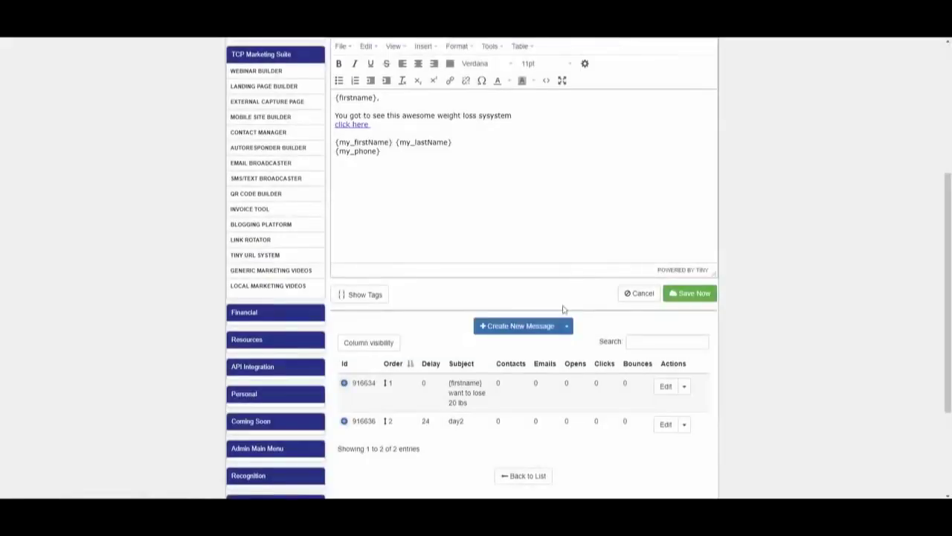
left_click(641, 296)
scroll(624, 368, "up", 3)
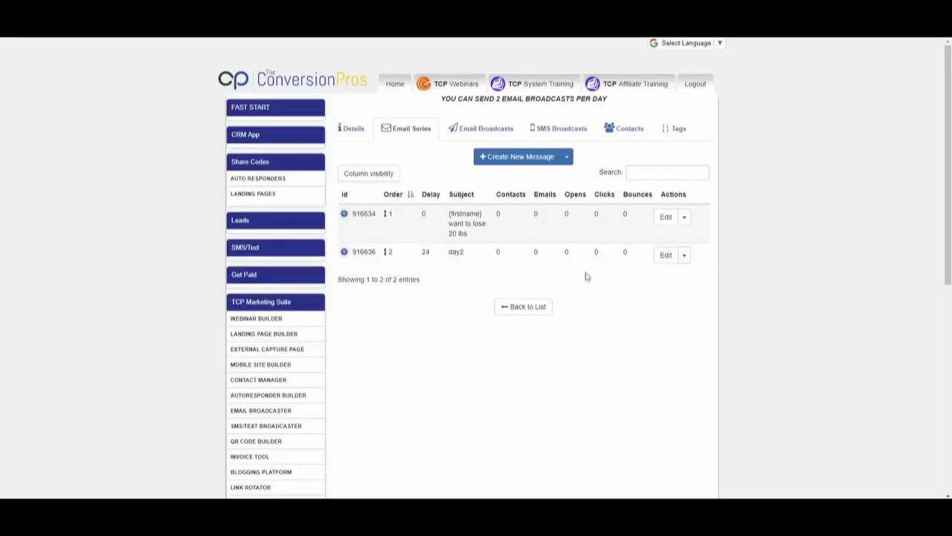
Step: Start a new email broadcast message with the subject "Get on our call tonight"
left_click(481, 131)
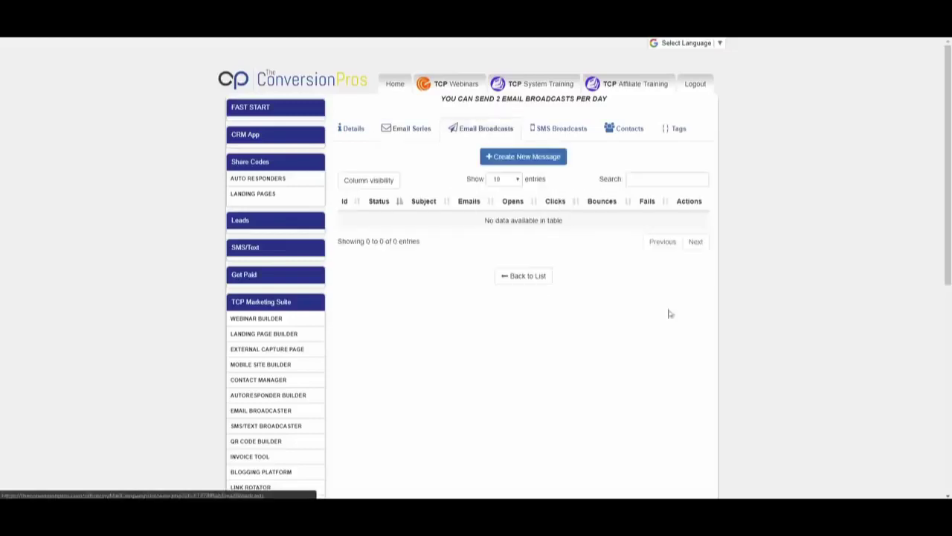
left_click(491, 156)
scroll(524, 238, "down", 1)
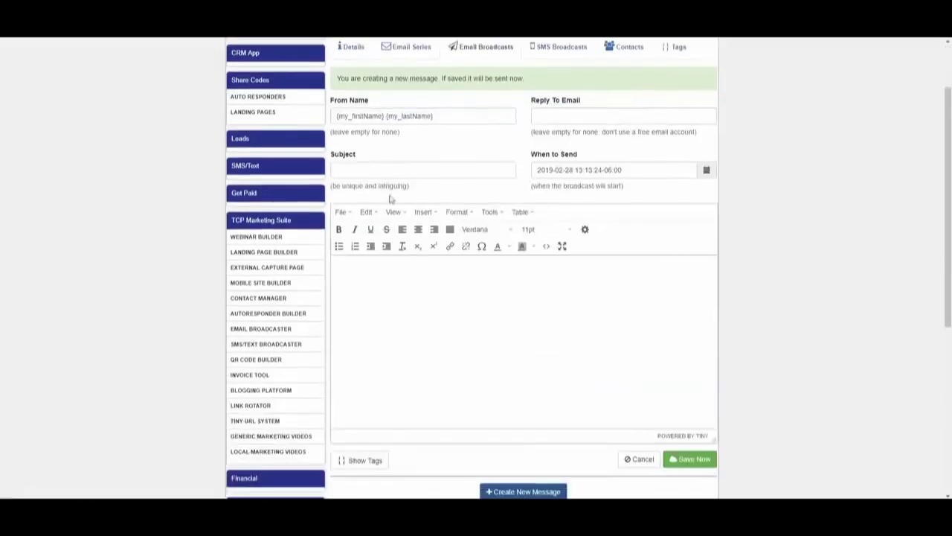
left_click(376, 170)
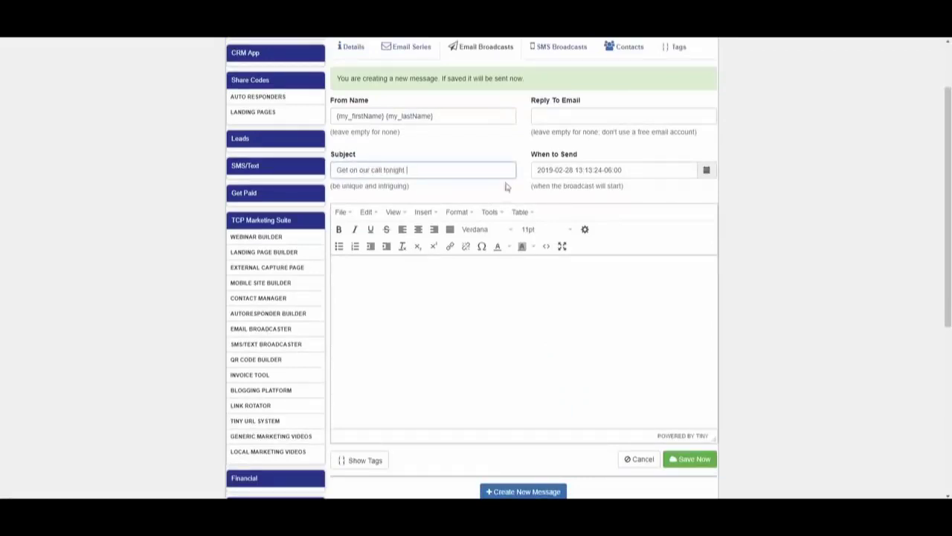
Step: Paste the copied message body into the new email broadcast and check its fields
right_click(443, 284)
key("ctrl+v")
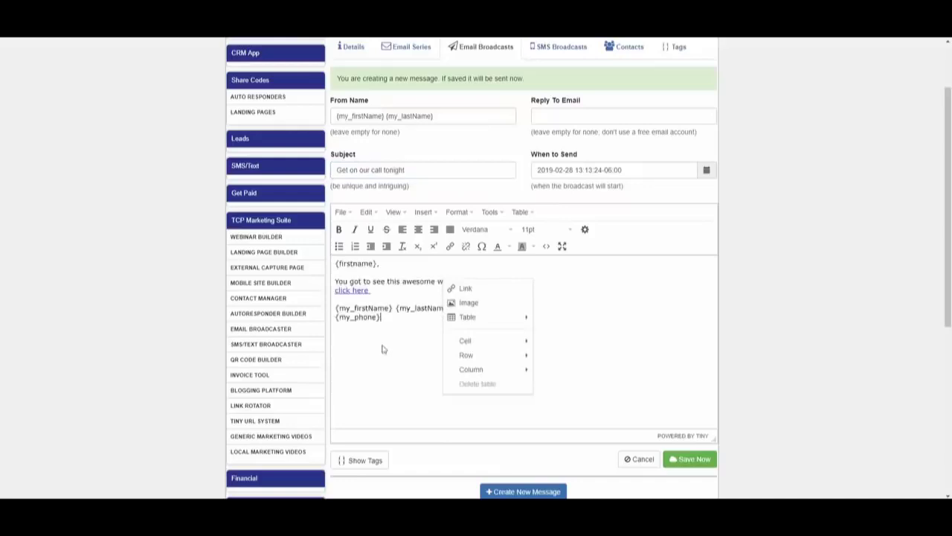
left_click(372, 302)
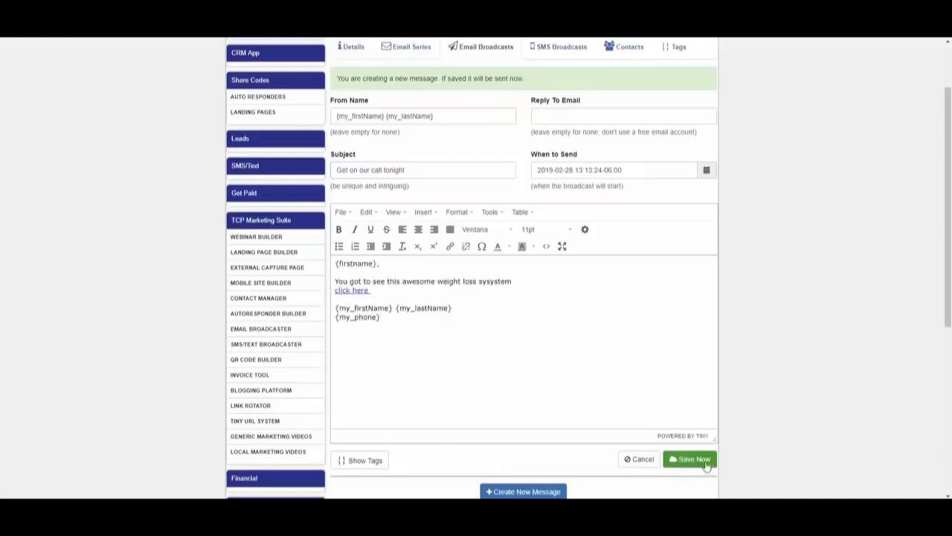
scroll(457, 296, "up", 2)
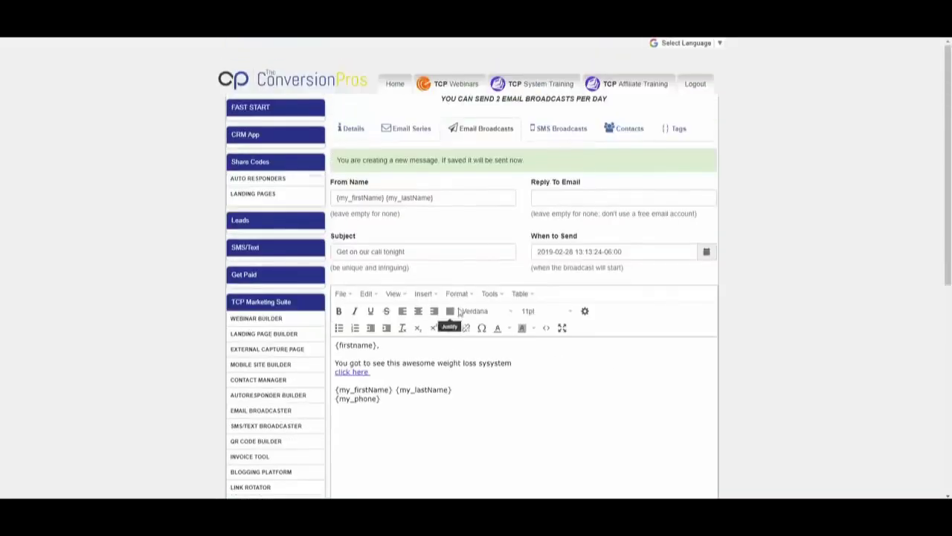
scroll(569, 339, "down", 3)
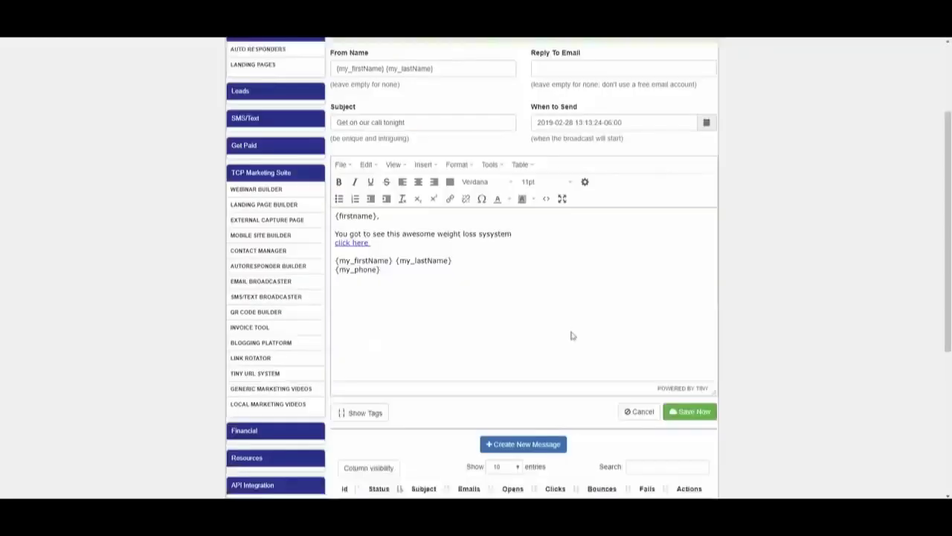
scroll(548, 310, "up", 3)
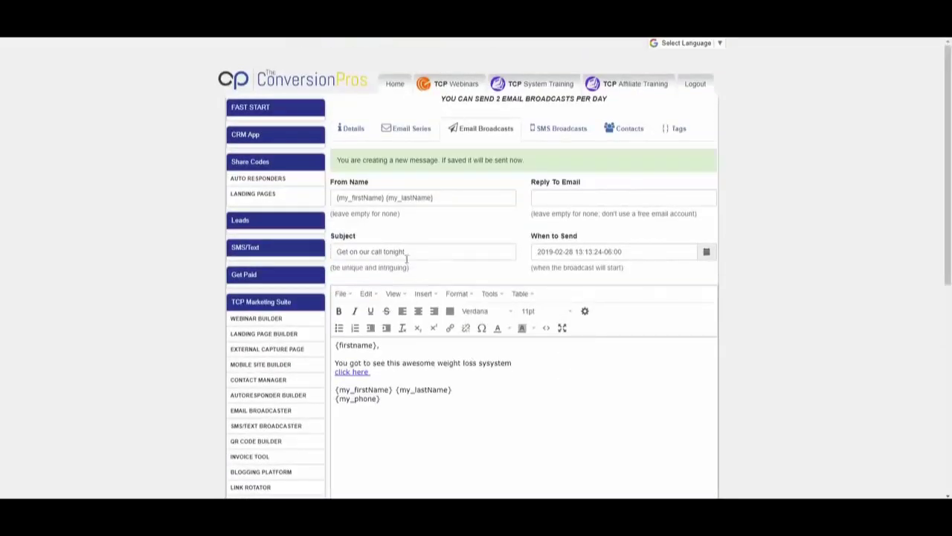
Step: Review the autoresponder's email series, the email broadcast draft and the SMS broadcasts
left_click(411, 129)
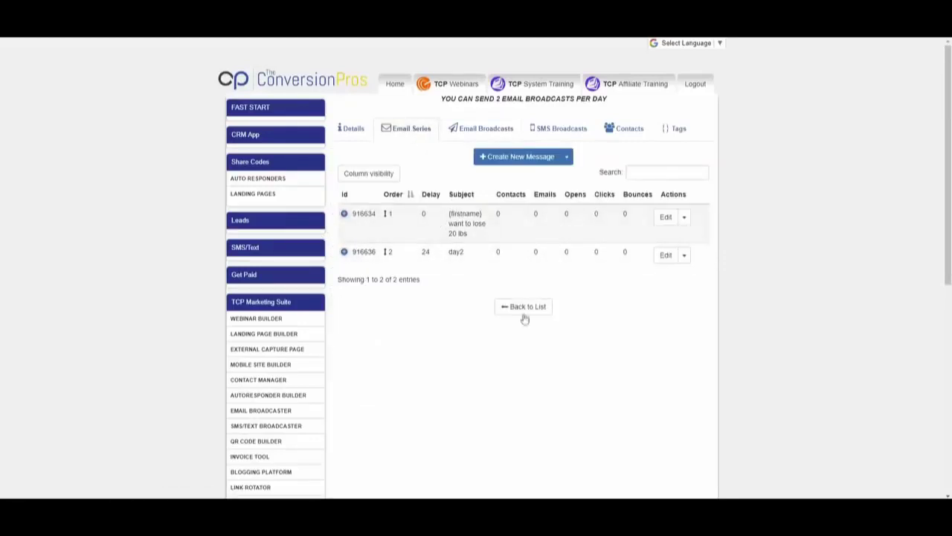
left_click(485, 130)
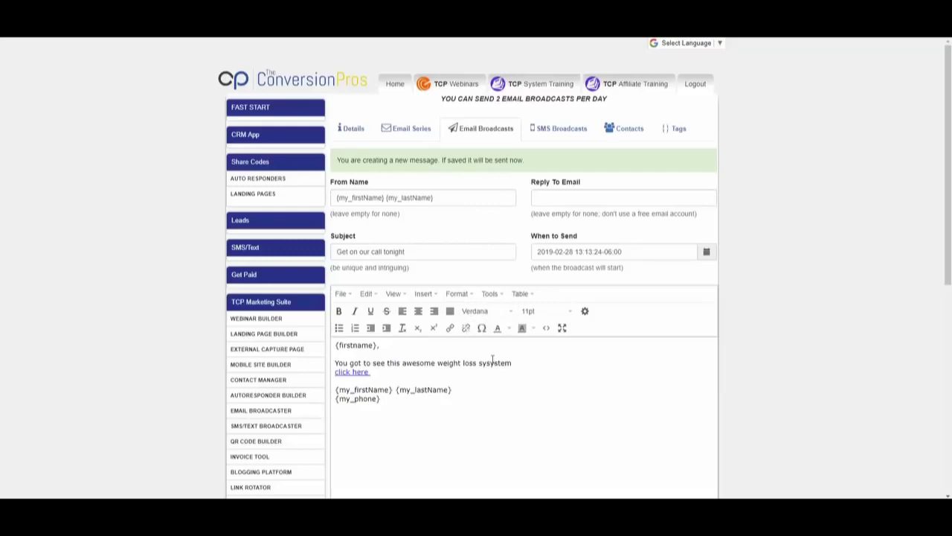
scroll(489, 357, "down", 3)
scroll(496, 359, "up", 3)
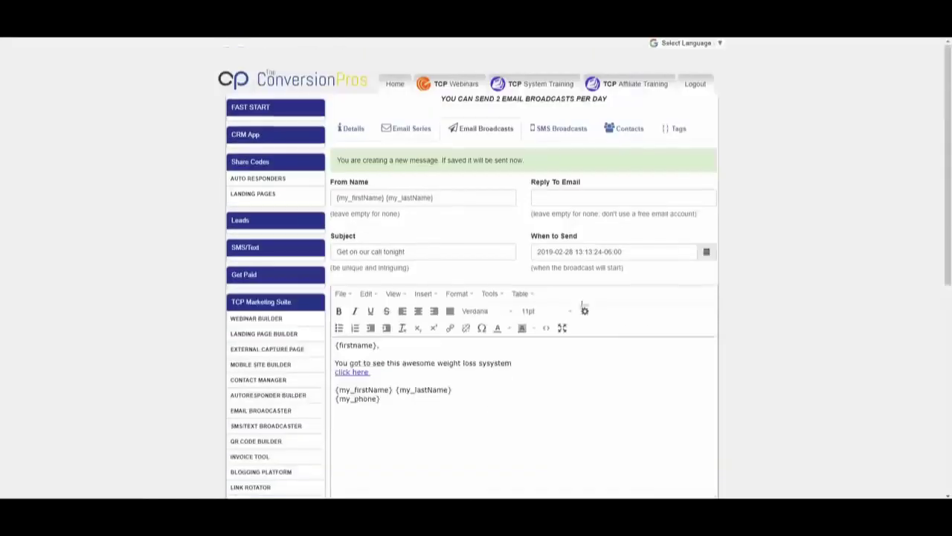
left_click(554, 134)
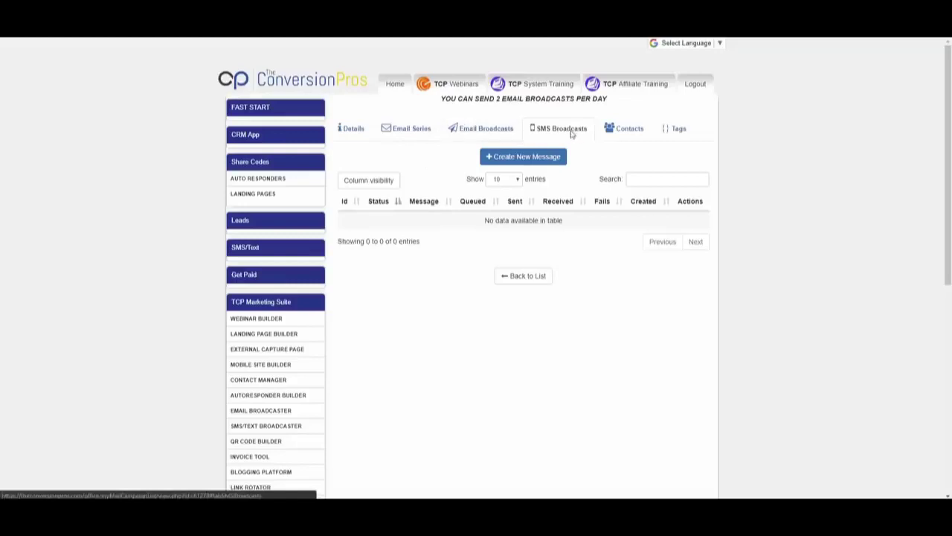
scroll(353, 334, "down", 1)
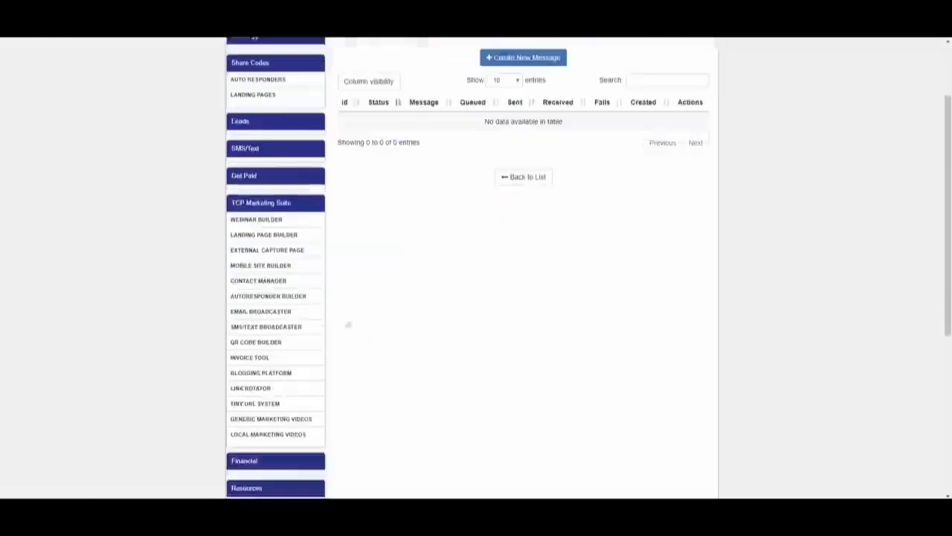
Step: Return to the autoresponder list and locate the webinar2019 autoresponder's label
scroll(590, 308, "down", 5)
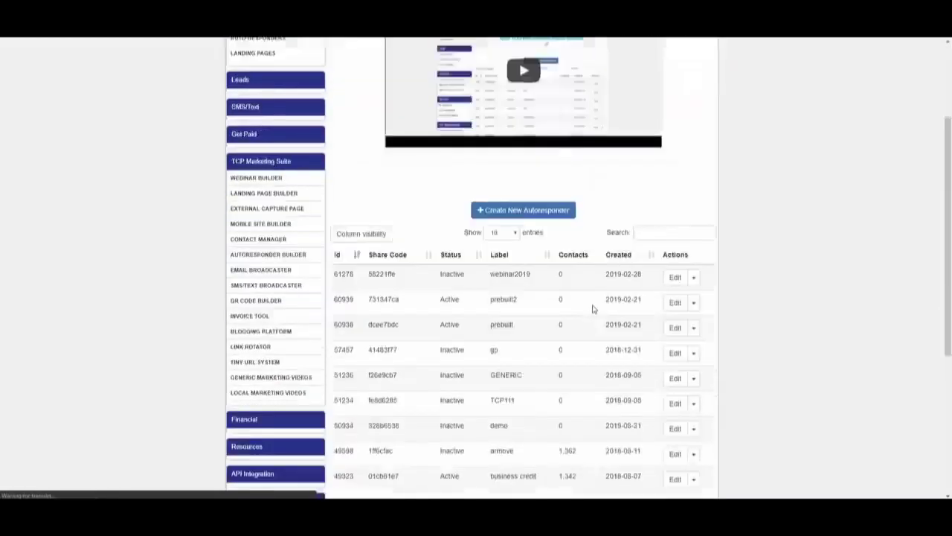
scroll(555, 275, "up", 2)
scroll(551, 223, "up", 1)
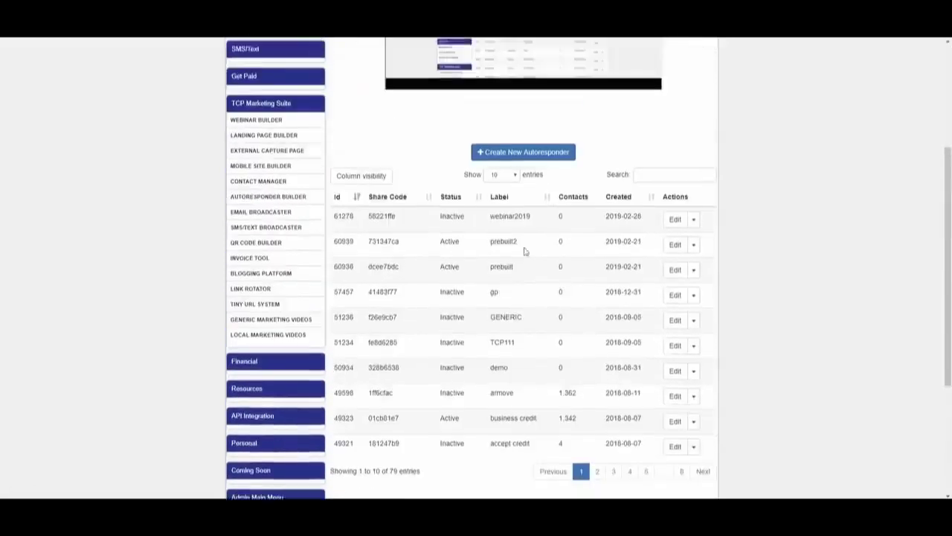
scroll(532, 335, "up", 1)
scroll(543, 355, "down", 2)
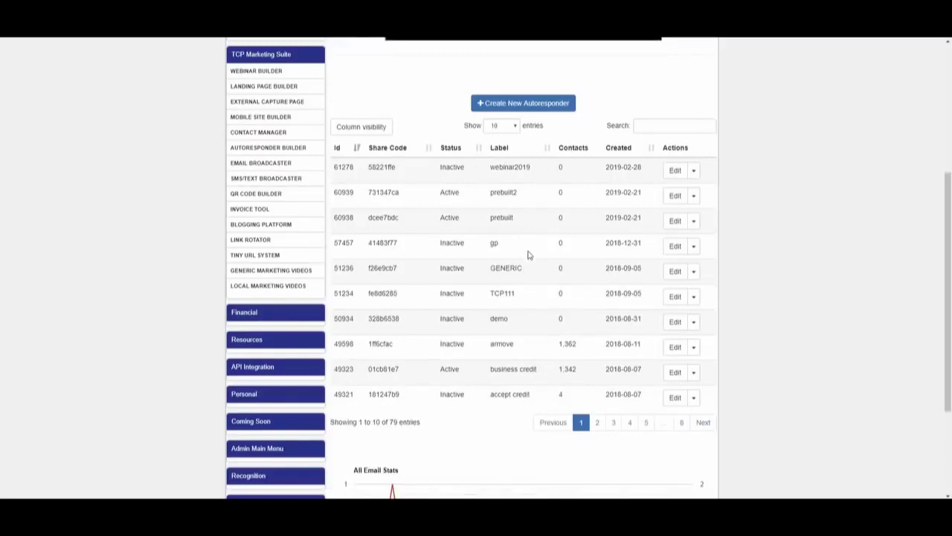
scroll(528, 254, "up", 1)
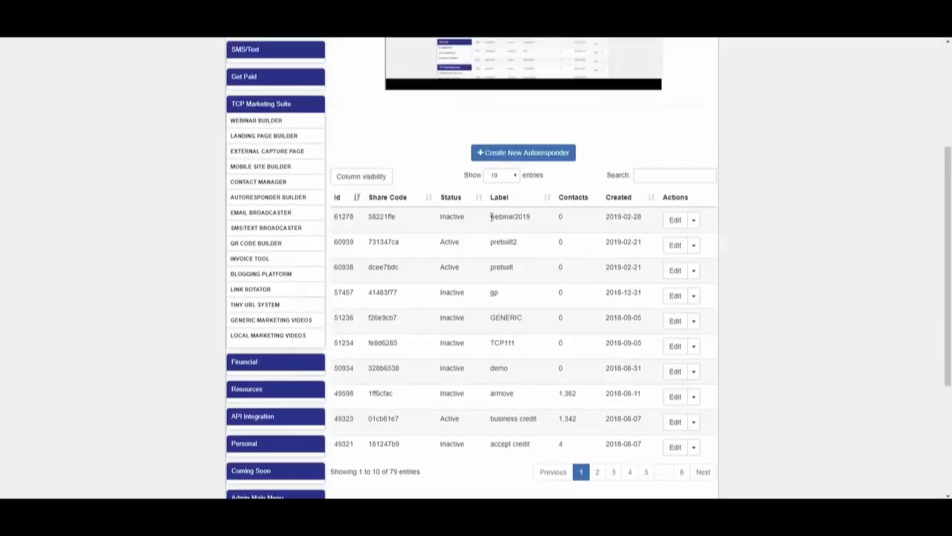
left_click_drag(491, 216, 540, 232)
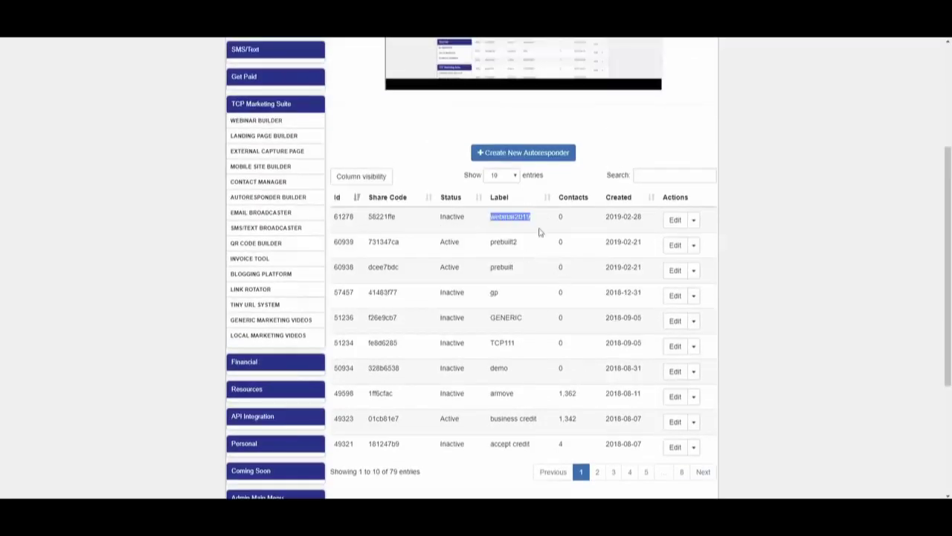
Step: Open the fitness11 landing page for editing from the landing page builder
left_click(283, 135)
scroll(670, 308, "down", 4)
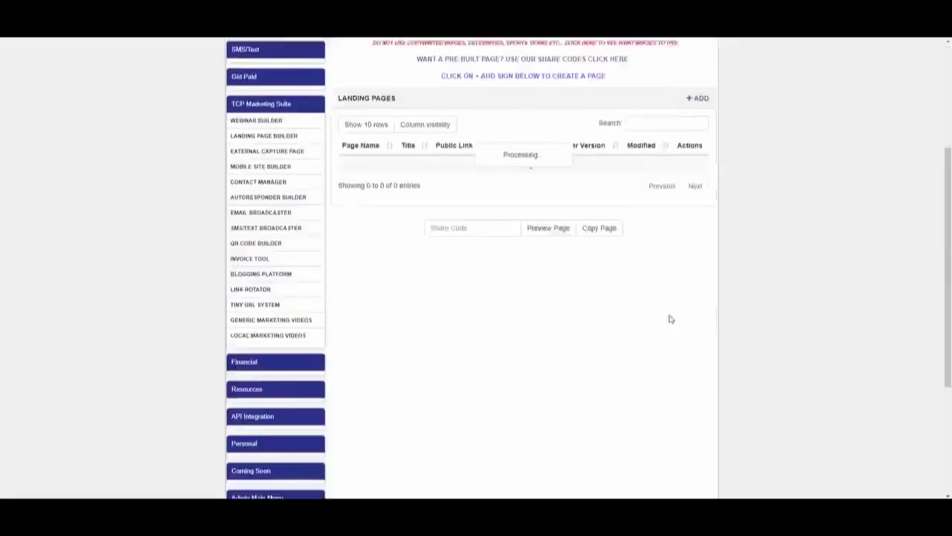
left_click(679, 181)
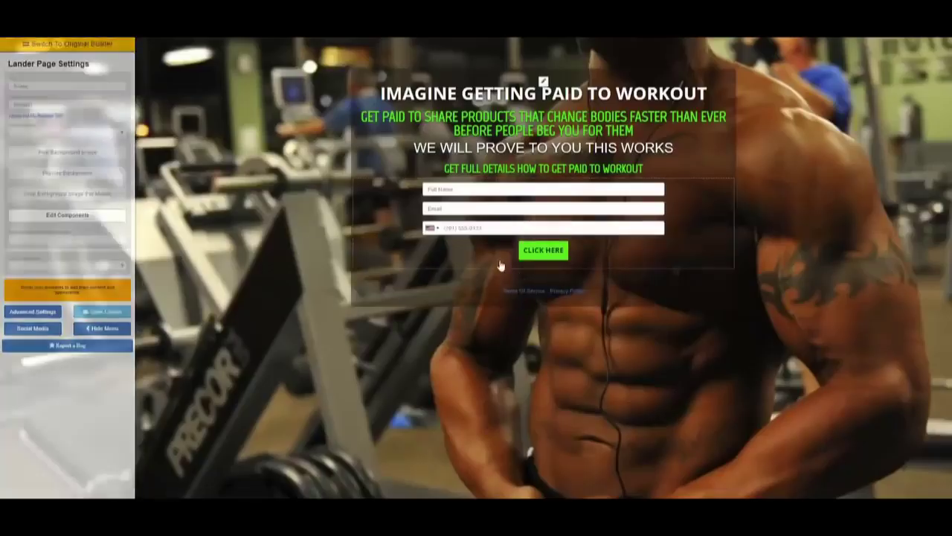
mouse_move(530, 192)
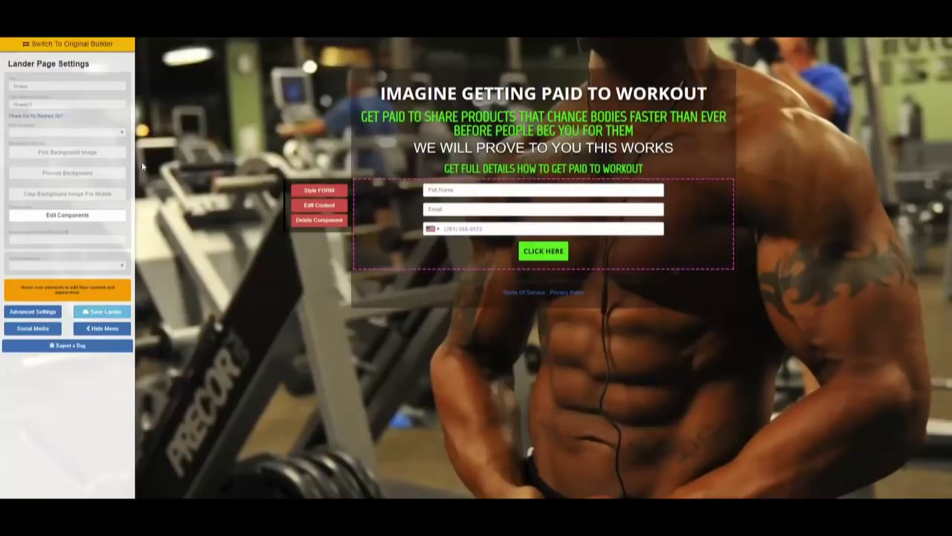
Step: Set the landing page's mail campaign to webinar2019 and save the lander
left_click(48, 132)
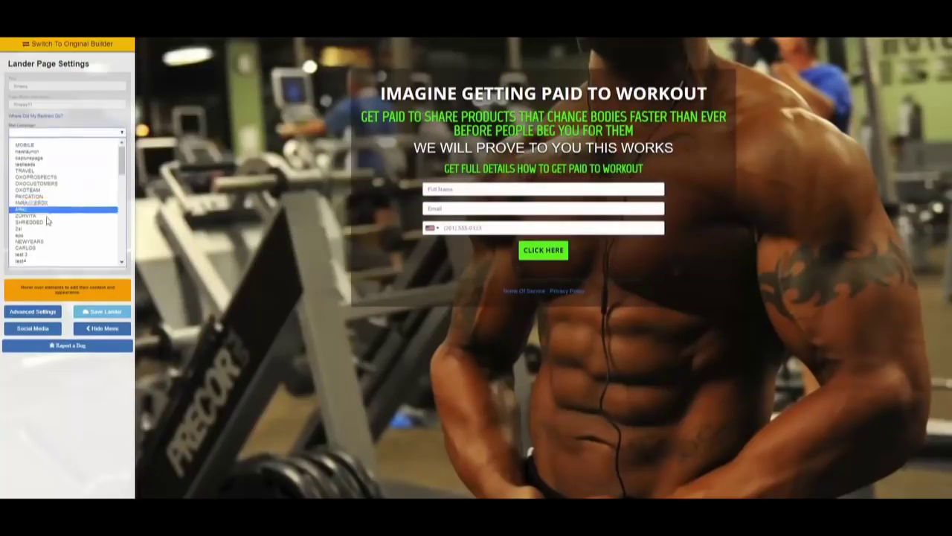
scroll(49, 221, "down", 10)
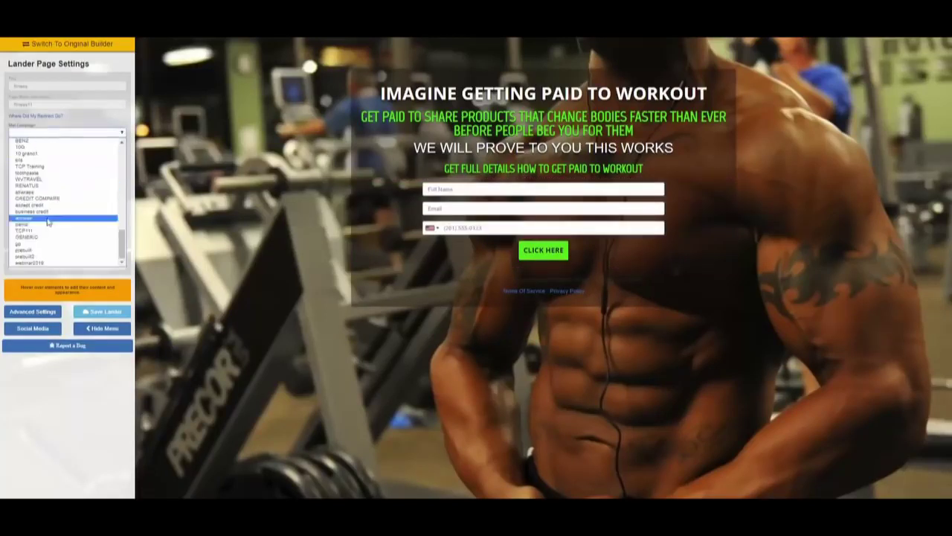
left_click(41, 263)
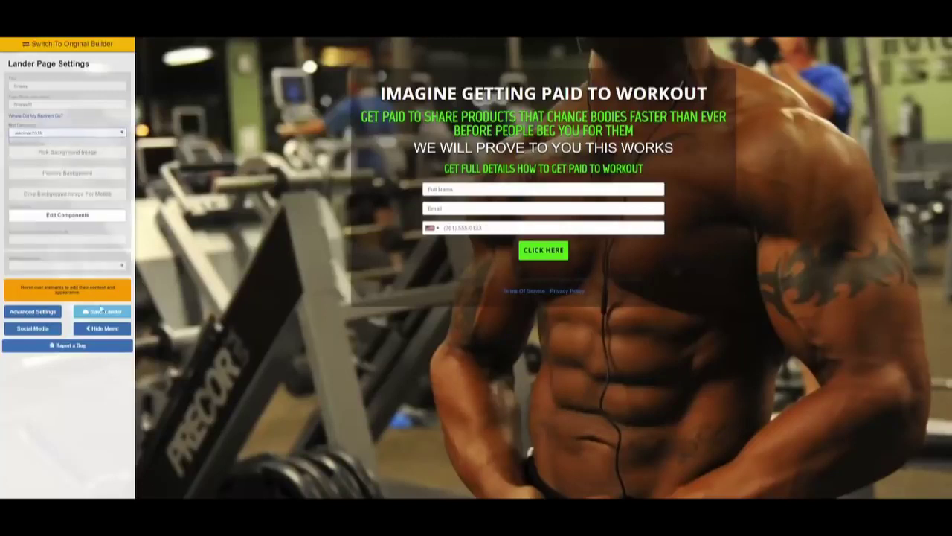
left_click(104, 312)
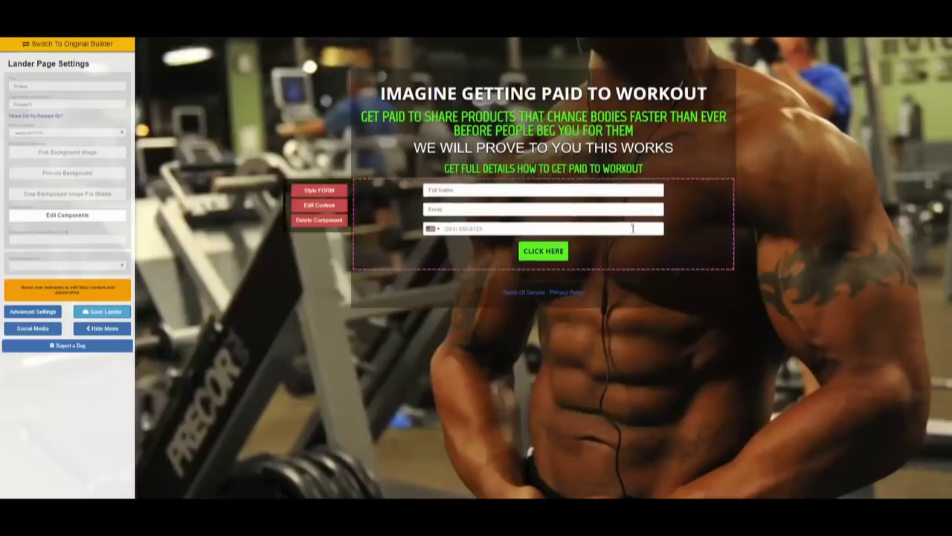
Step: Open the autoresponder share codes page and copy the GENERIC BIZ OPP share code
mouse_move(350, 94)
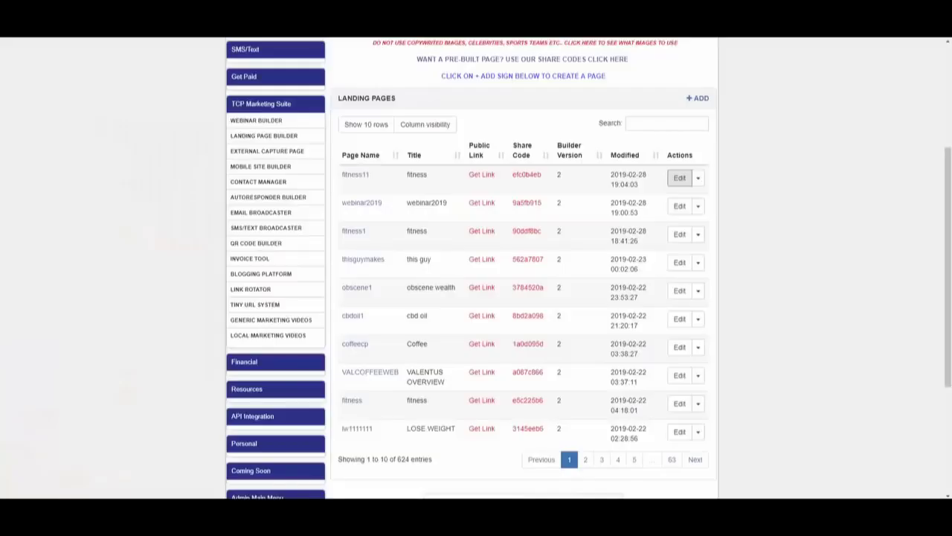
scroll(621, 273, "up", 2)
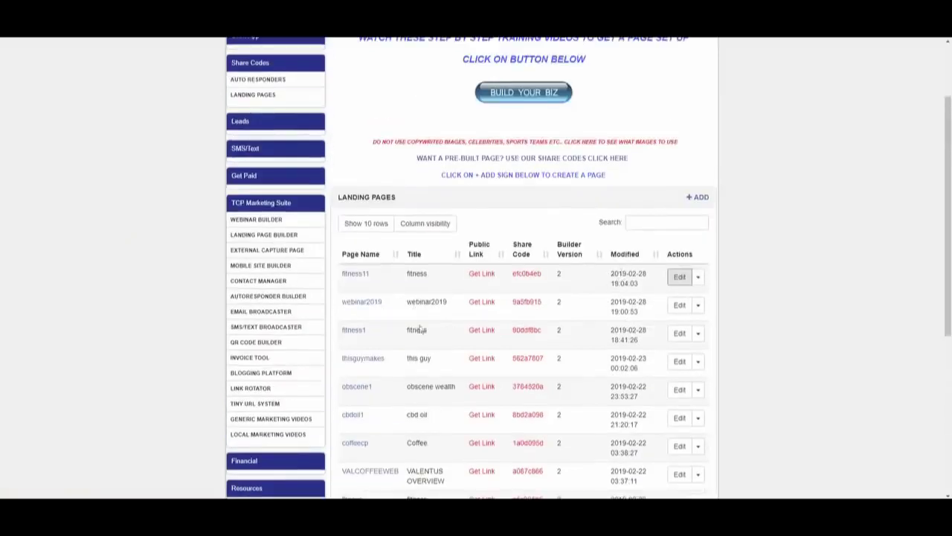
scroll(509, 319, "up", 1)
scroll(509, 319, "up", 1)
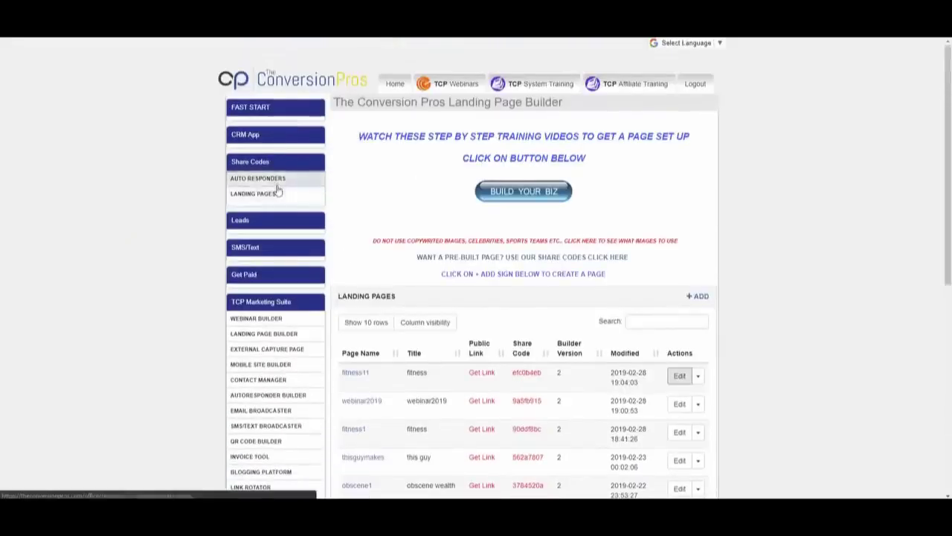
left_click(283, 196)
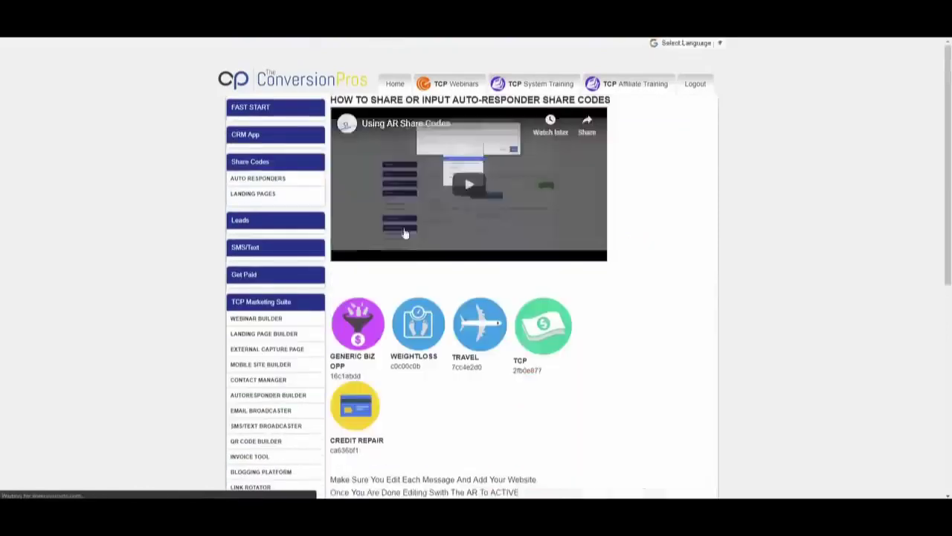
scroll(500, 295, "down", 3)
left_click_drag(362, 227, 340, 230)
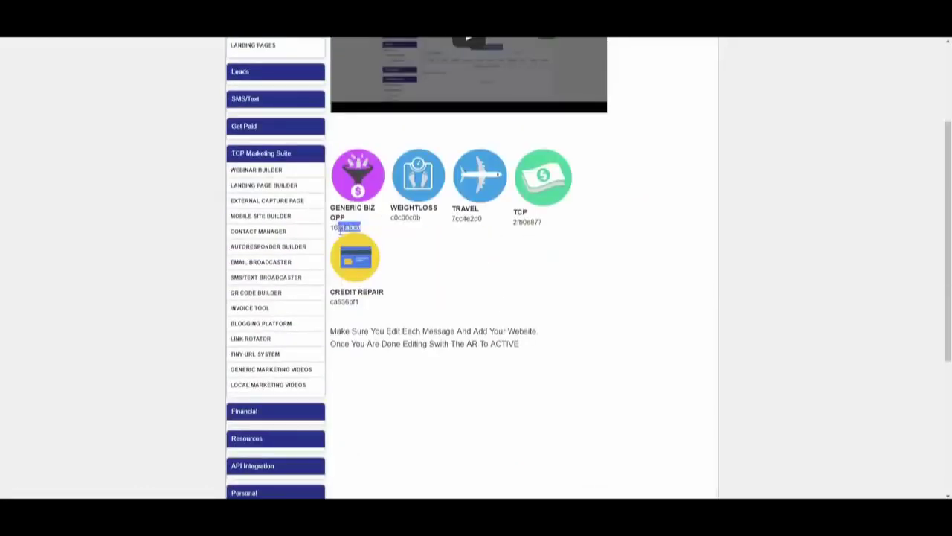
right_click(332, 230)
left_click(340, 240)
Step: Open the webinar2019 autoresponder for editing and show its email series
left_click(313, 248)
scroll(590, 298, "down", 3)
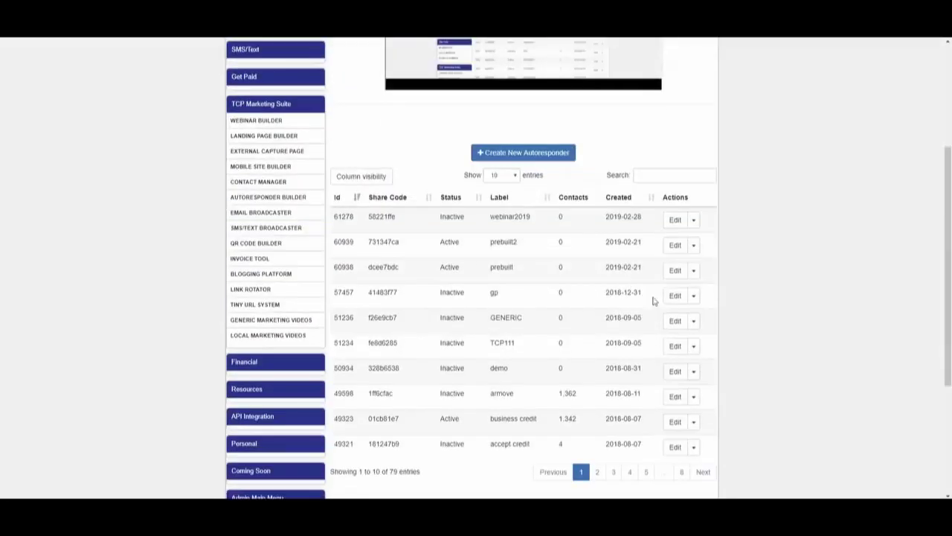
left_click(673, 220)
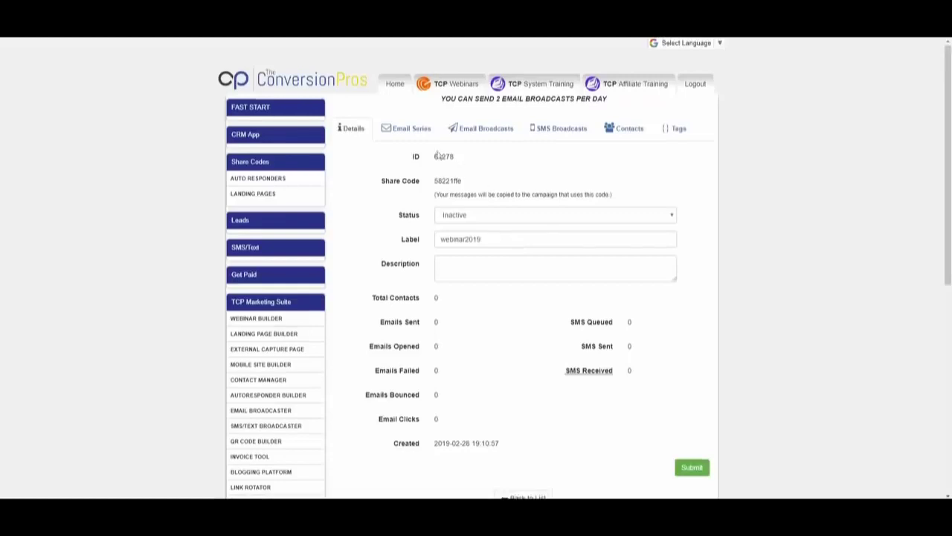
left_click(417, 133)
Step: Add prebuilt messages to the email series using the copied share code 16c1abdd
left_click(567, 157)
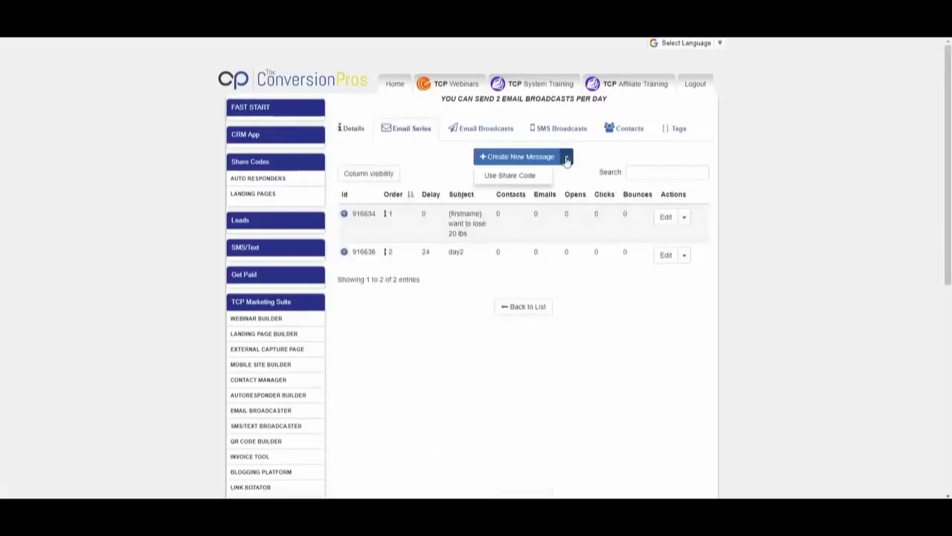
left_click(525, 176)
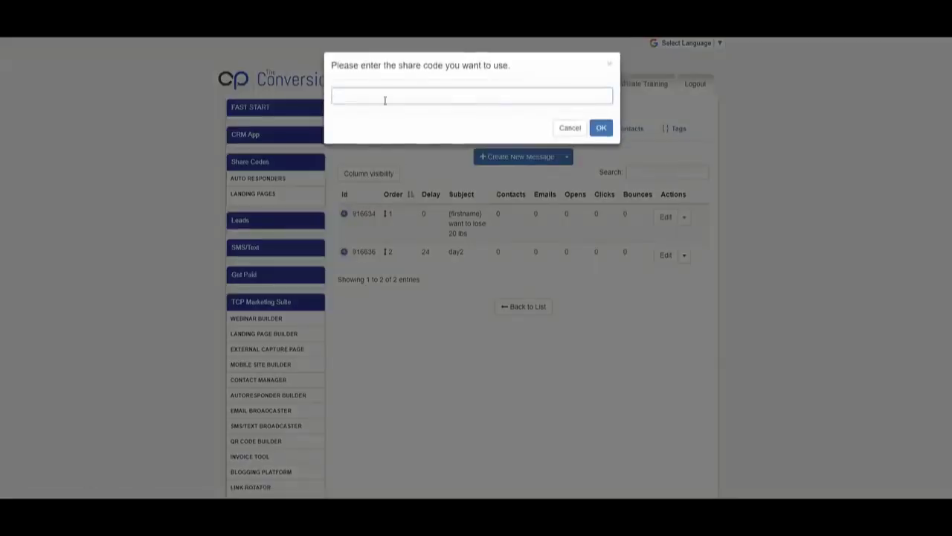
right_click(385, 100)
left_click(424, 177)
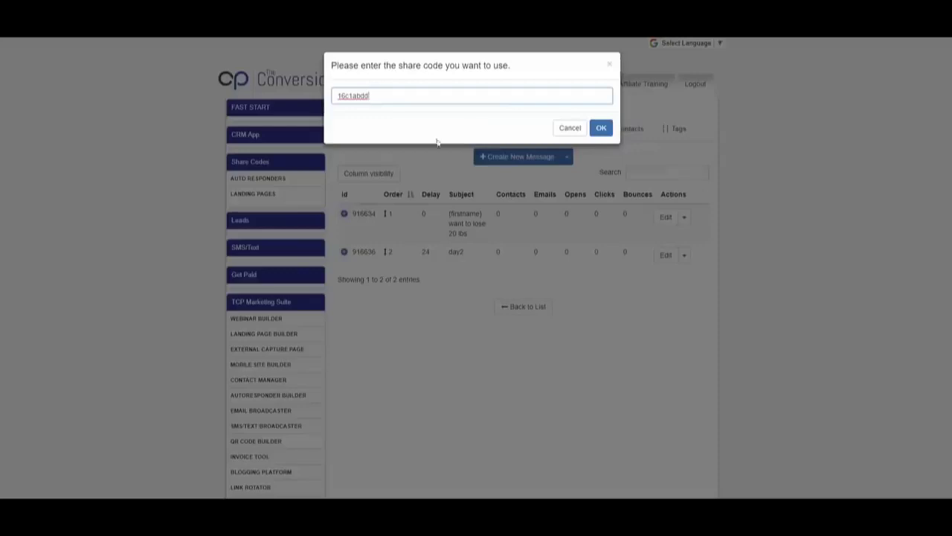
left_click(601, 128)
Step: Review the email series messages and open the message "{firstname} your requested information" for editing
scroll(591, 179, "down", 8)
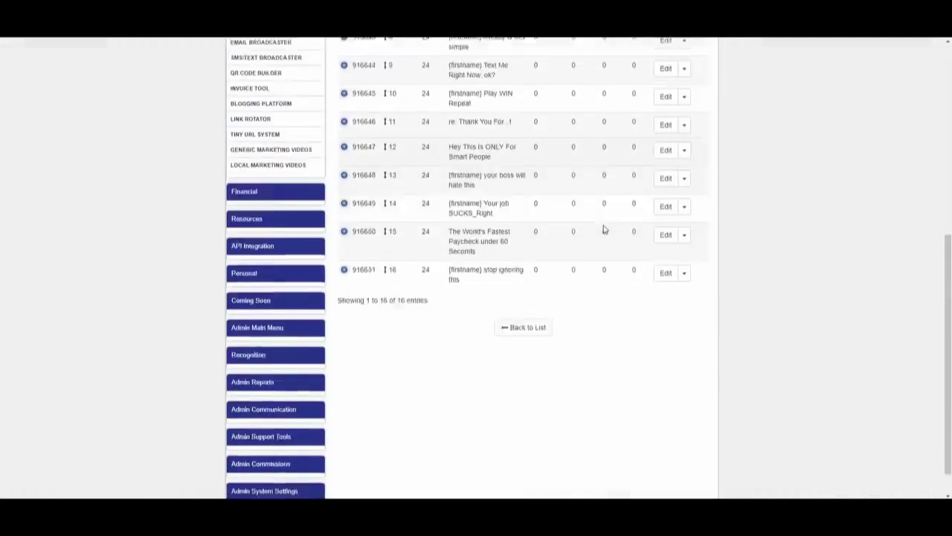
scroll(601, 230, "up", 7)
scroll(579, 220, "down", 8)
scroll(579, 220, "up", 8)
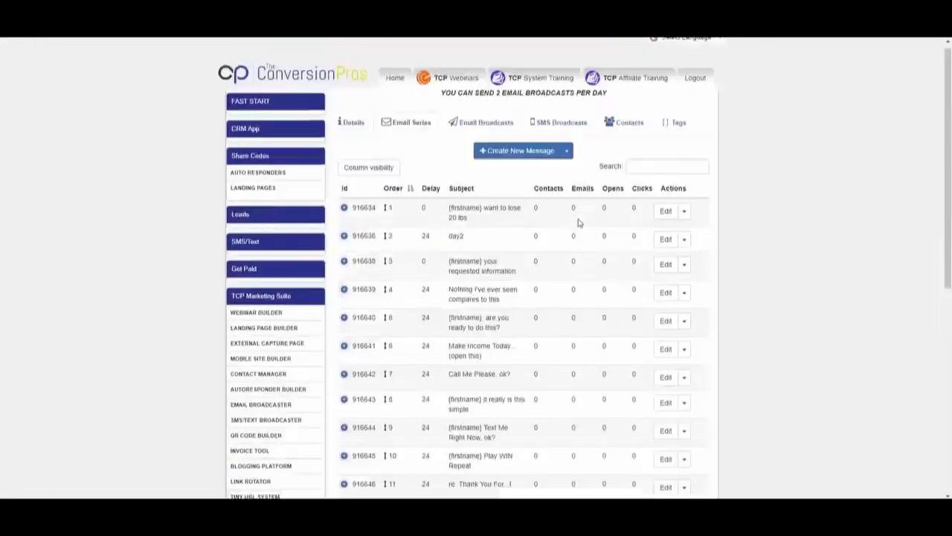
scroll(578, 220, "down", 1)
left_click(665, 215)
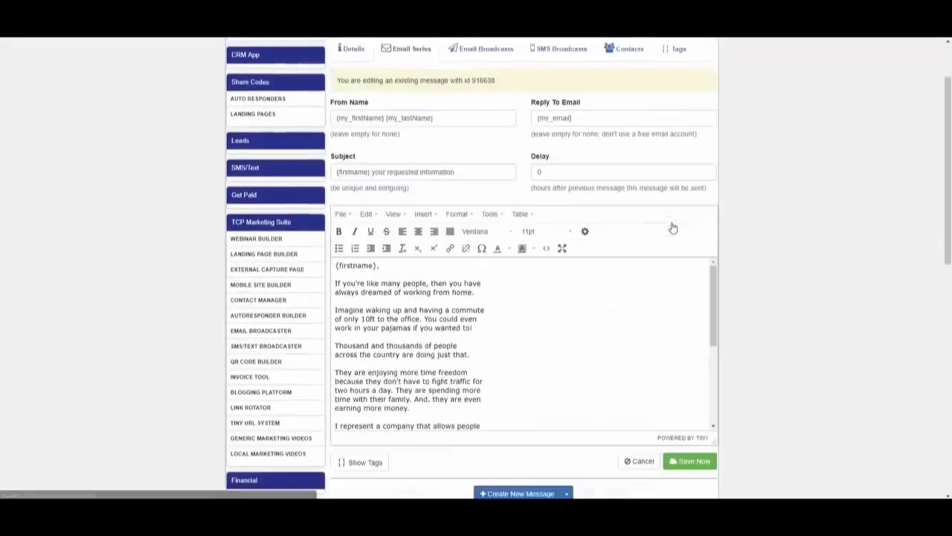
Step: Read through the message body, highlight the INSERT WEBSITE HERE placeholder, and close the message without saving
scroll(603, 230, "down", 3)
scroll(535, 245, "down", 4)
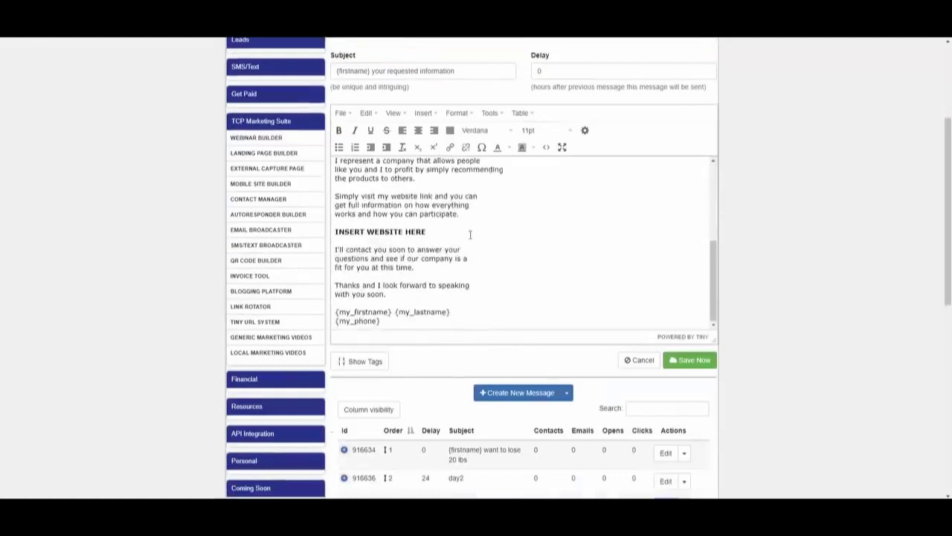
left_click_drag(471, 234, 429, 241)
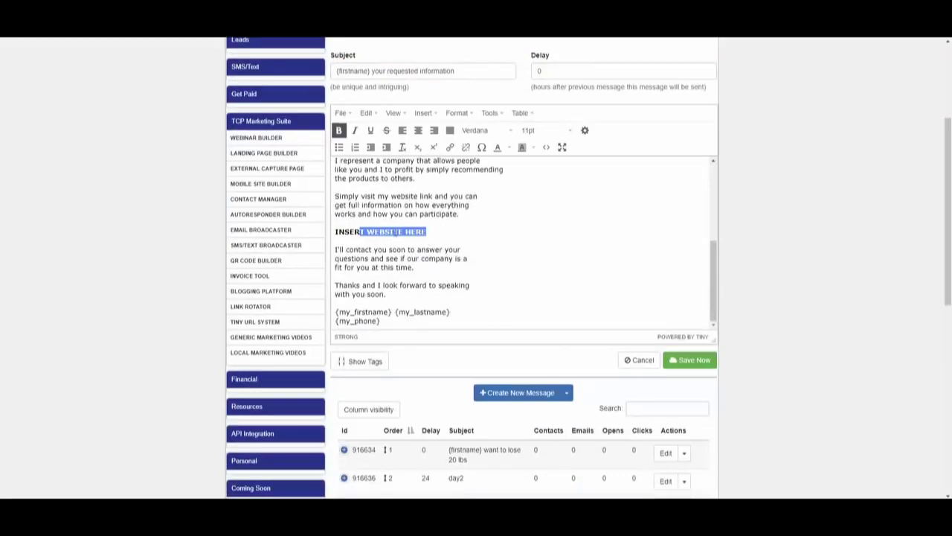
scroll(327, 279, "down", 2)
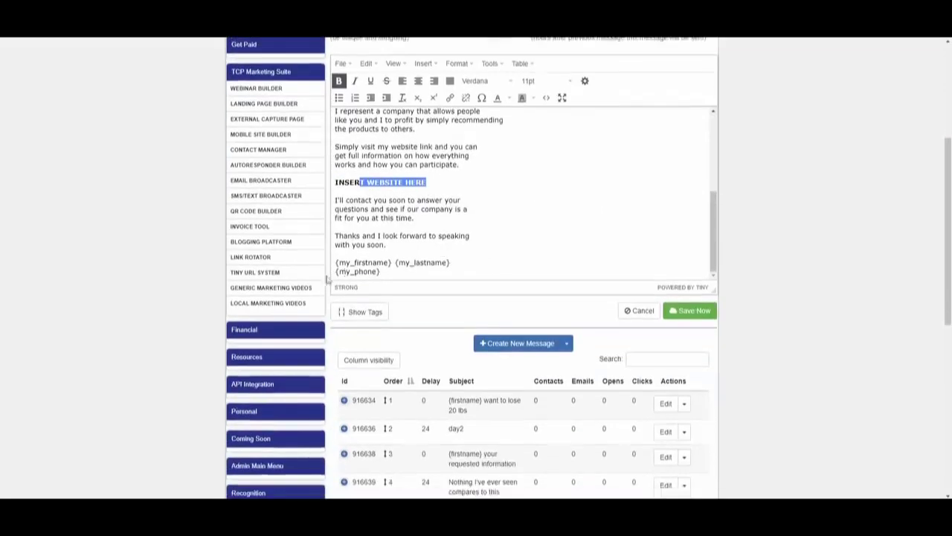
left_click(640, 310)
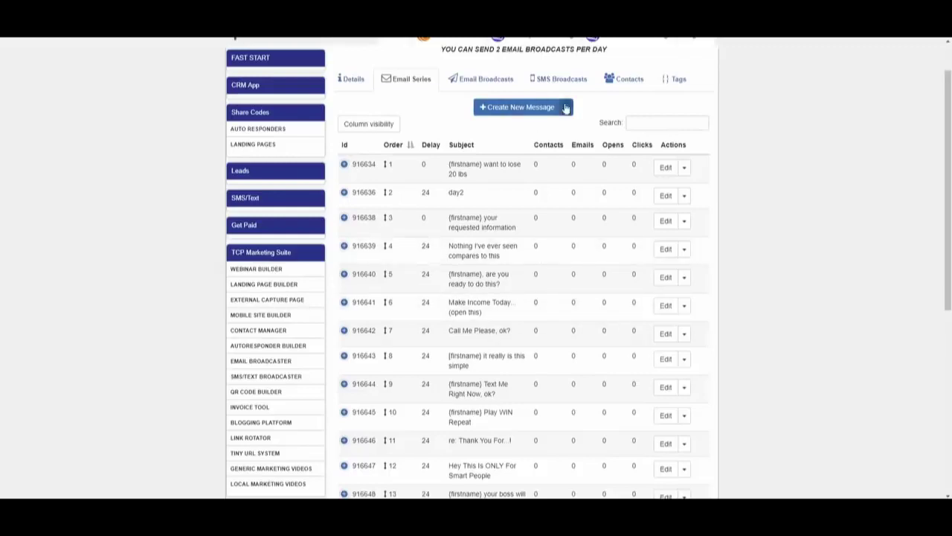
Step: Look through the subjects and delays of all messages in the autoresponder's email series
scroll(533, 168, "down", 5)
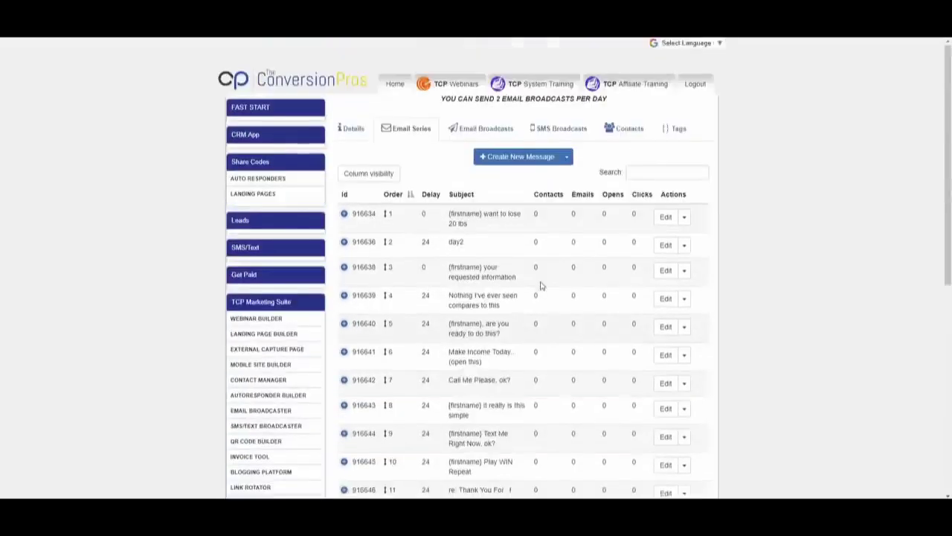
scroll(538, 291, "up", 5)
scroll(574, 315, "down", 3)
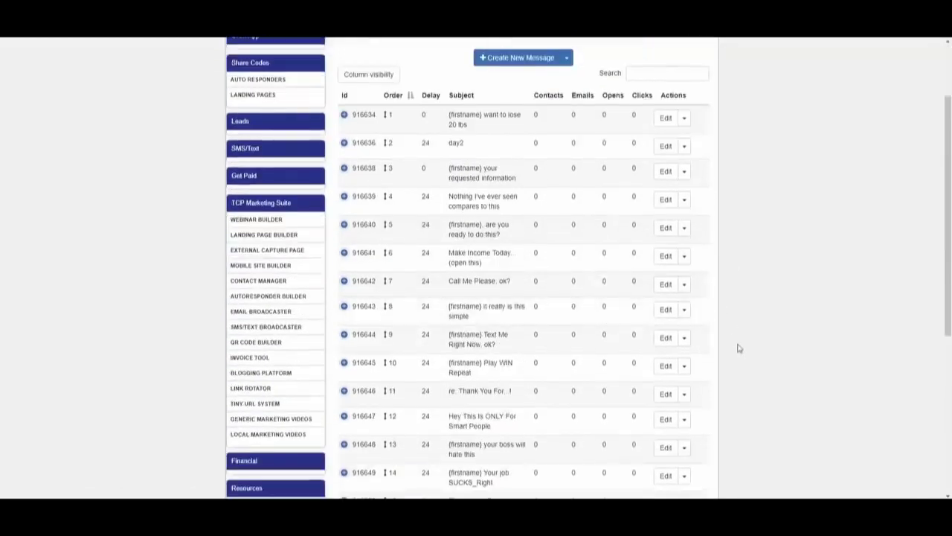
scroll(763, 288, "down", 3)
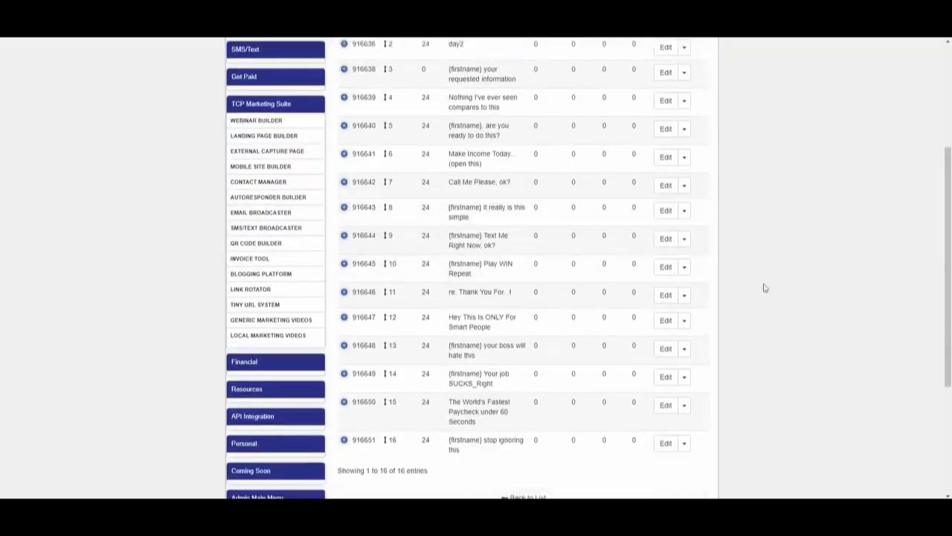
scroll(660, 294, "down", 3)
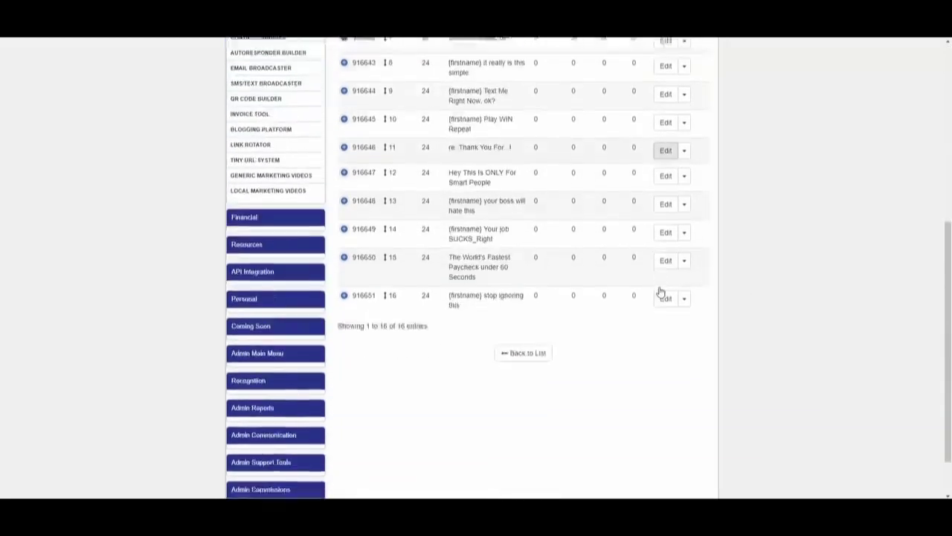
scroll(660, 292, "up", 7)
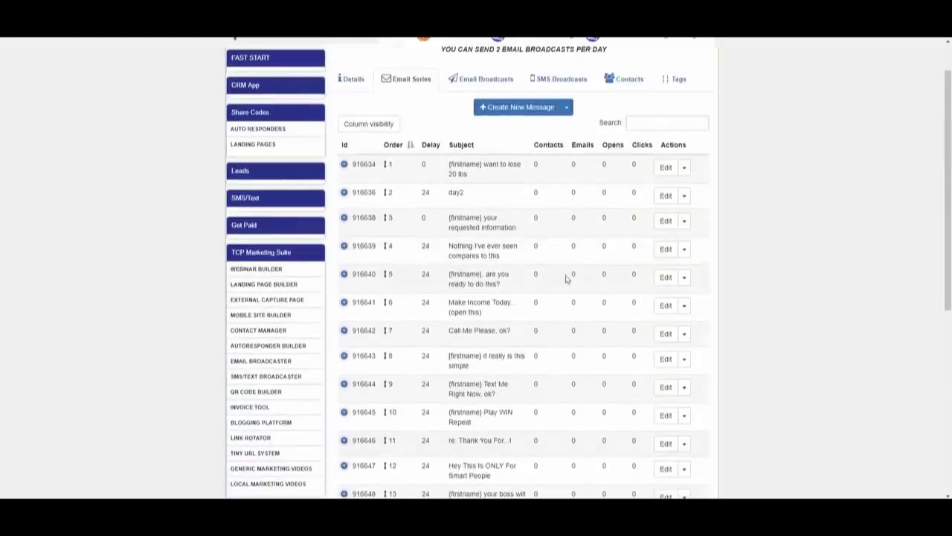
Step: Open the External Capture Page tool and look over its Bootstrap Form option and list of existing forms
scroll(570, 276, "down", 2)
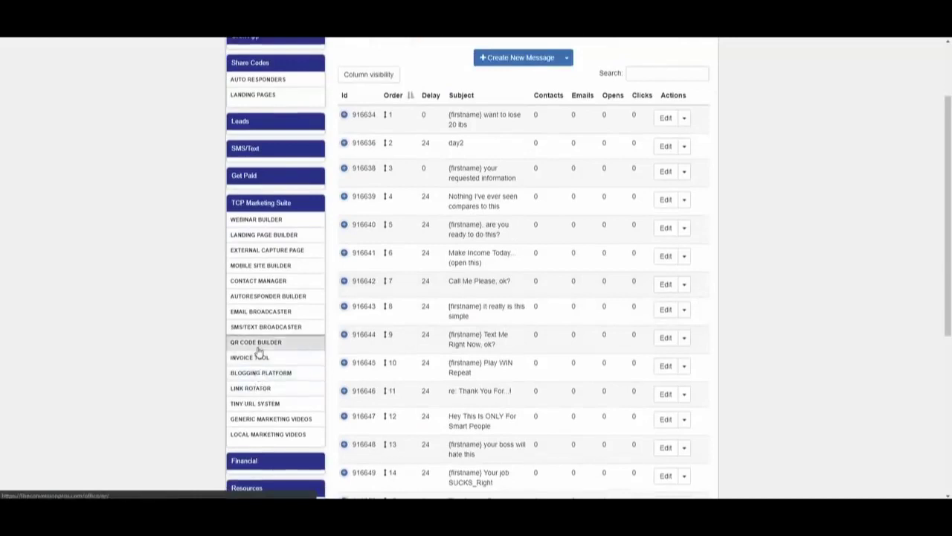
left_click(279, 252)
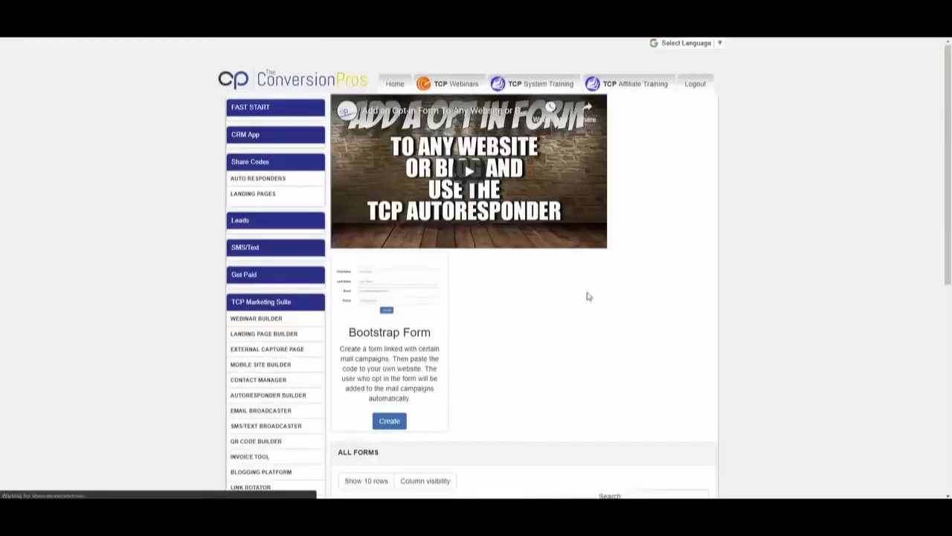
scroll(587, 296, "down", 1)
scroll(591, 319, "down", 2)
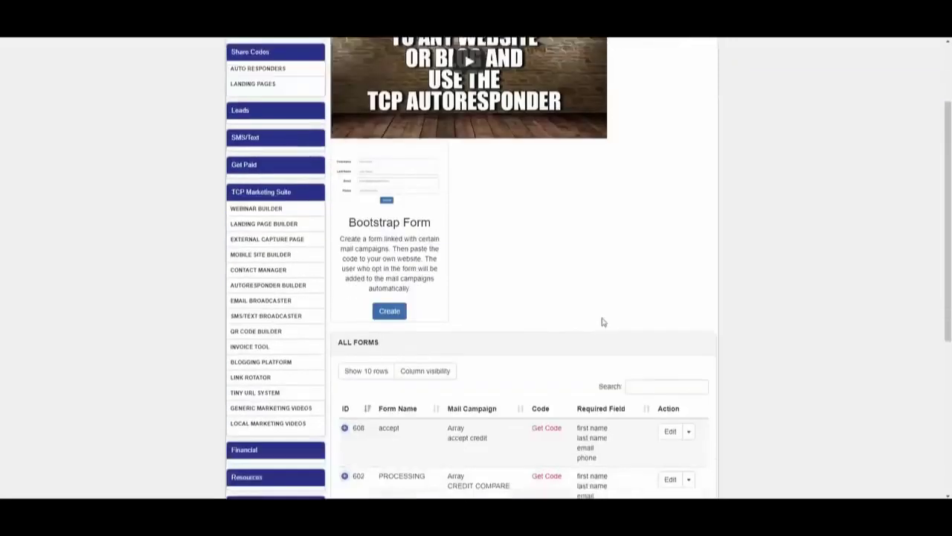
scroll(621, 330, "up", 3)
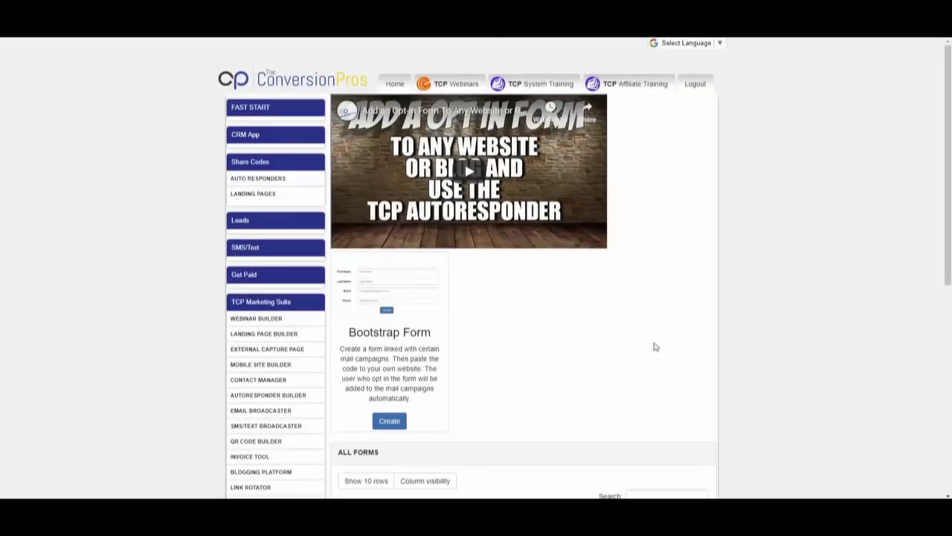
scroll(654, 347, "down", 3)
scroll(629, 327, "up", 2)
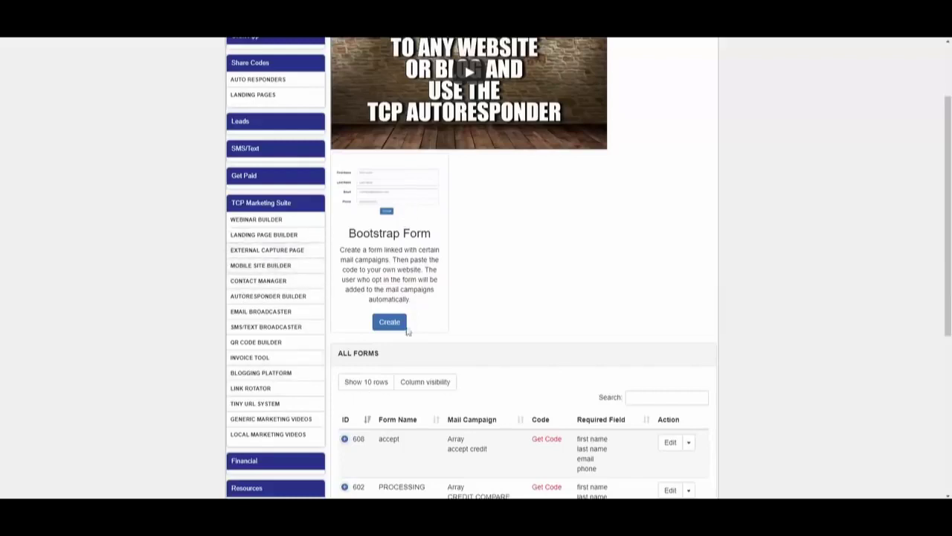
Step: Open the Webinar Builder and open the LOSE 50LBS webinar for editing
left_click(264, 220)
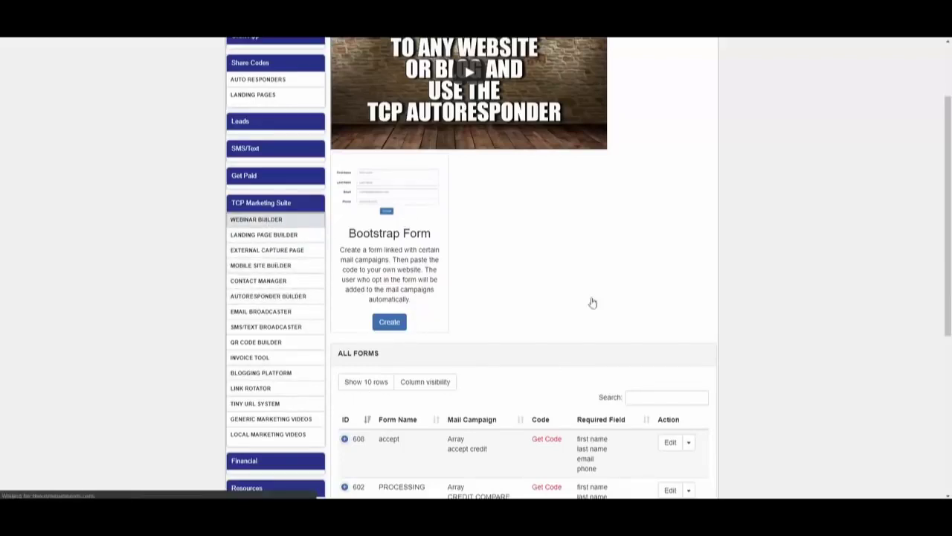
scroll(649, 315, "down", 5)
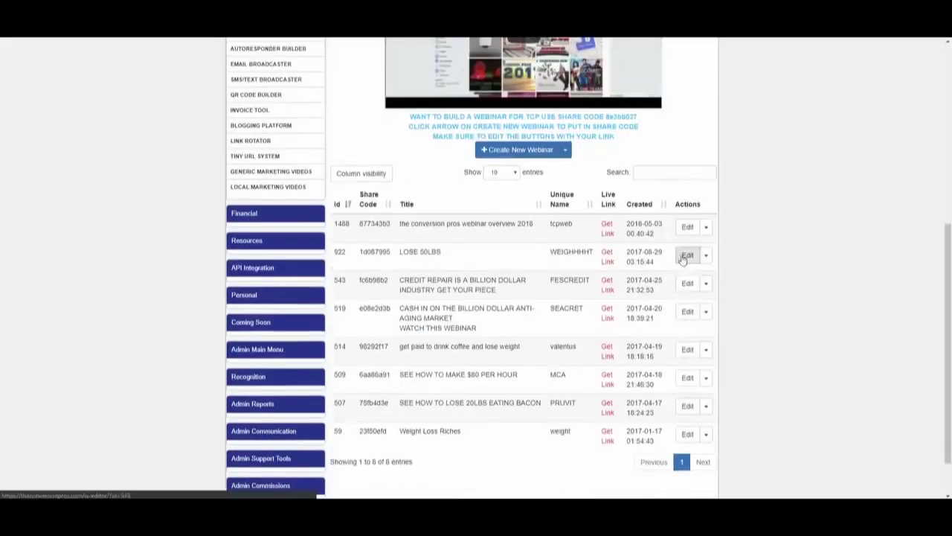
left_click(686, 255)
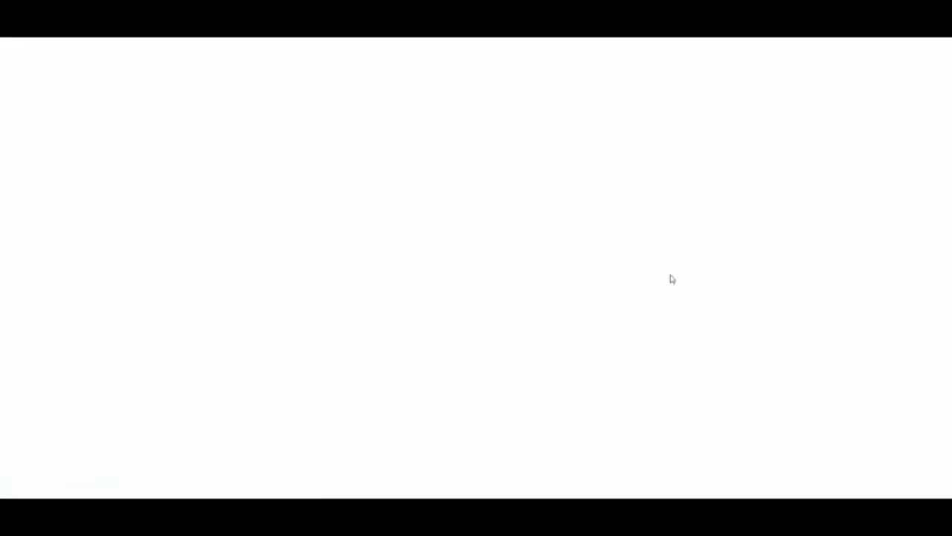
Step: Examine the LOSE 50LBS webinar page's countdown, replay option, schedule and images, and close the page
scroll(645, 320, "down", 3)
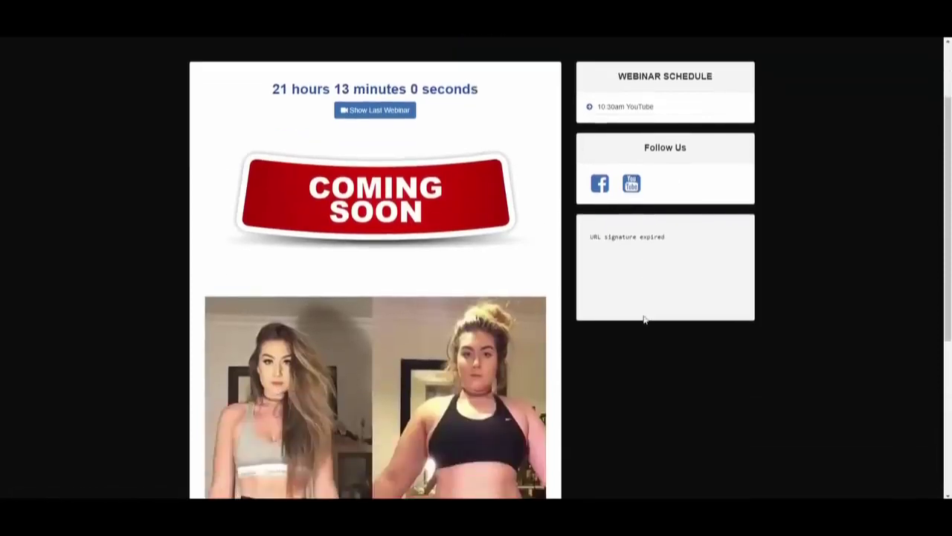
scroll(713, 332, "up", 3)
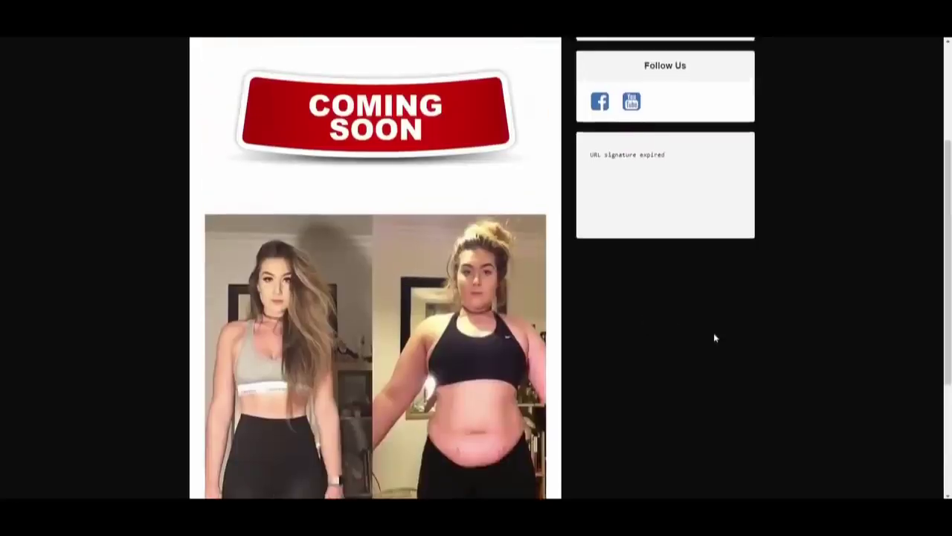
scroll(755, 348, "up", 1)
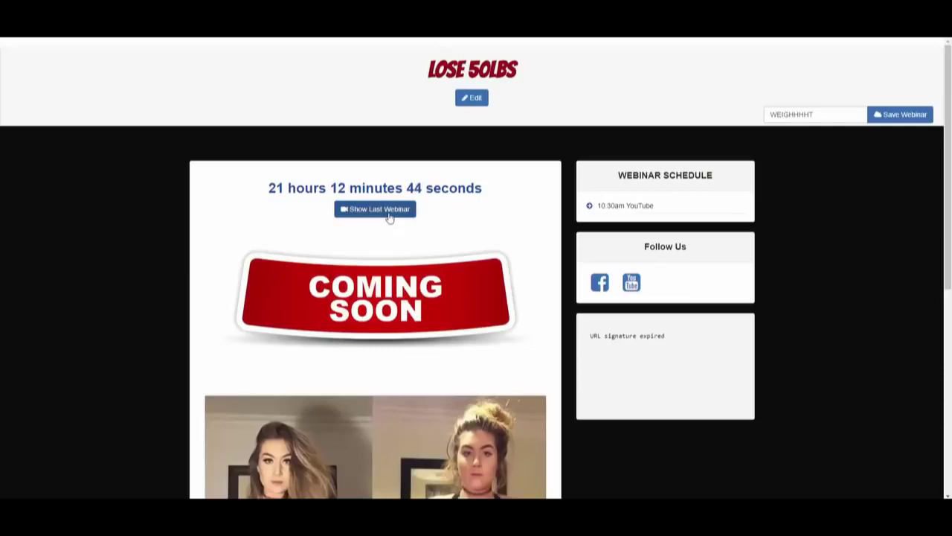
scroll(388, 218, "down", 1)
scroll(388, 215, "up", 1)
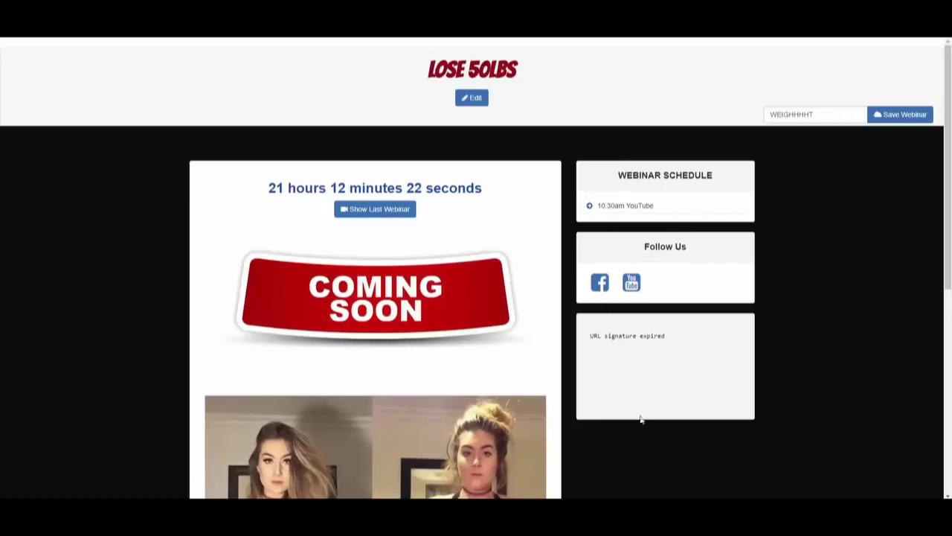
scroll(631, 404, "down", 5)
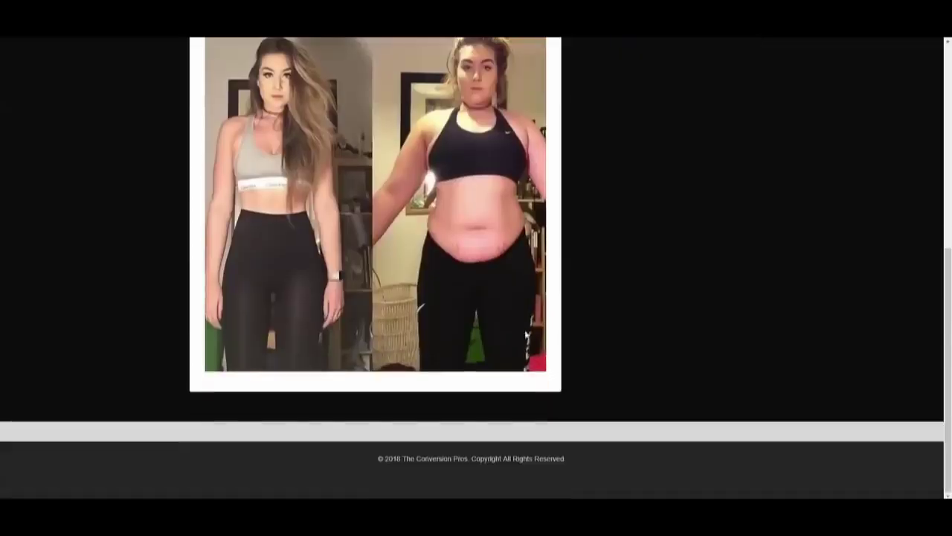
scroll(623, 360, "up", 5)
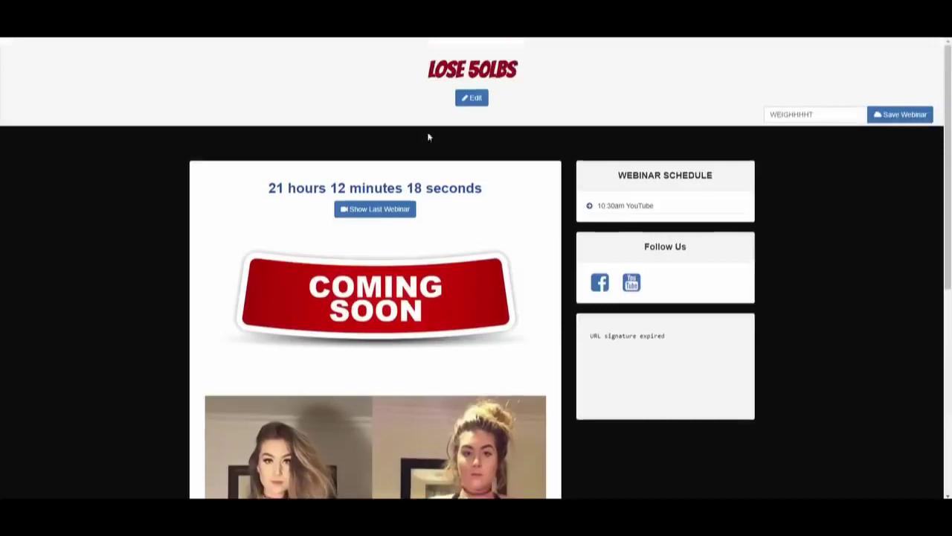
key("ctrl+w")
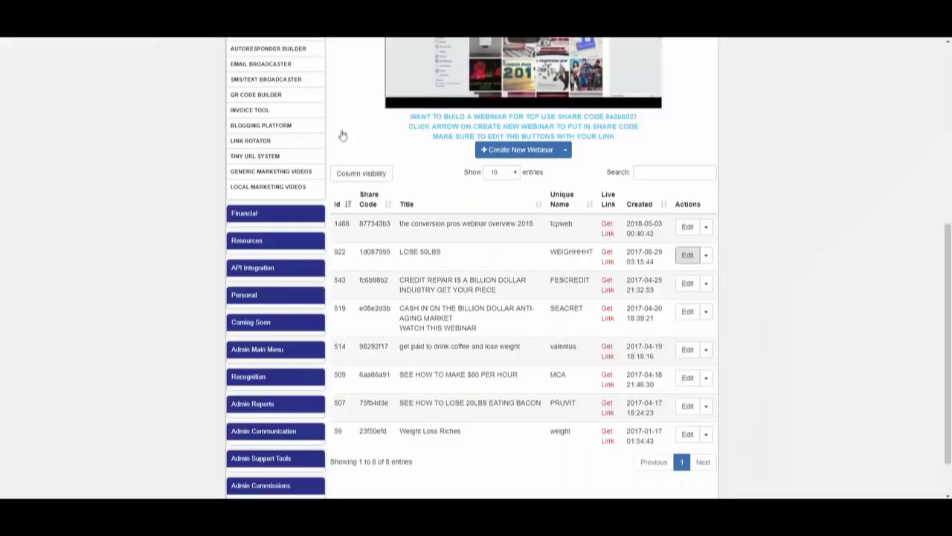
Step: Look over the Webinar Builder's replay and proof-picture training videos, share code instructions and webinar list
scroll(675, 330, "up", 4)
scroll(675, 331, "up", 2)
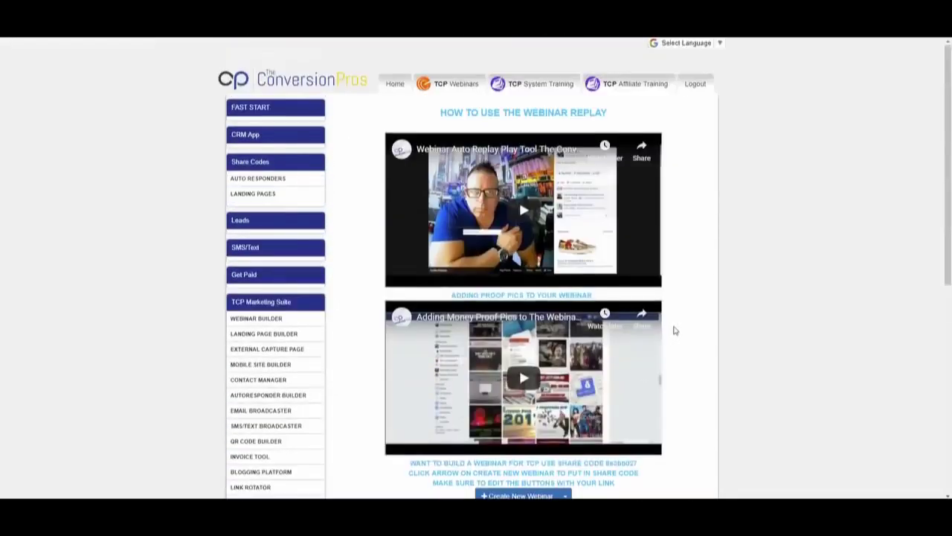
scroll(704, 328, "down", 8)
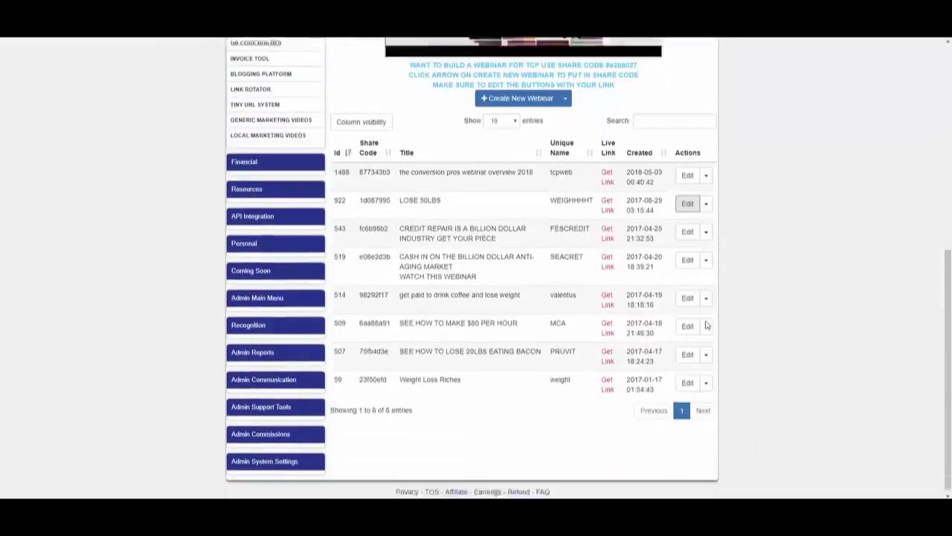
scroll(872, 326, "up", 3)
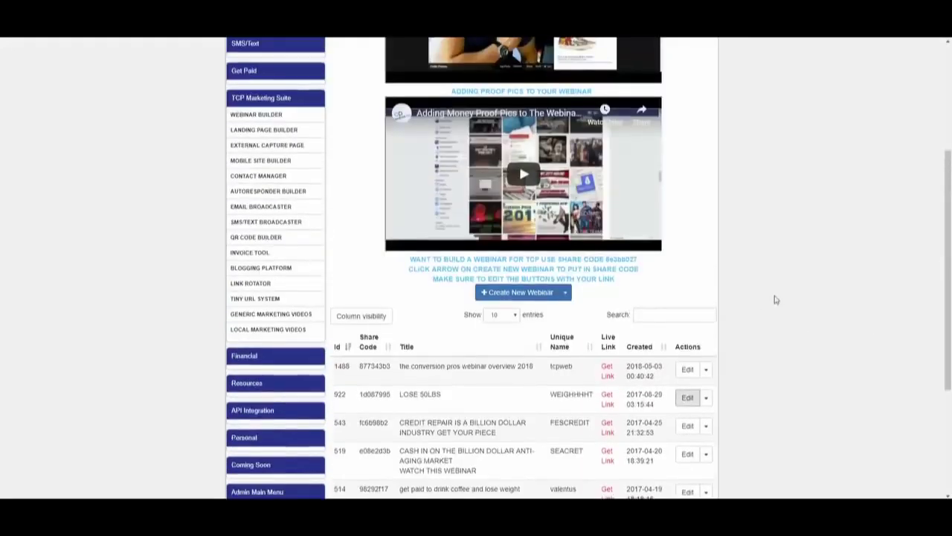
scroll(775, 299, "up", 2)
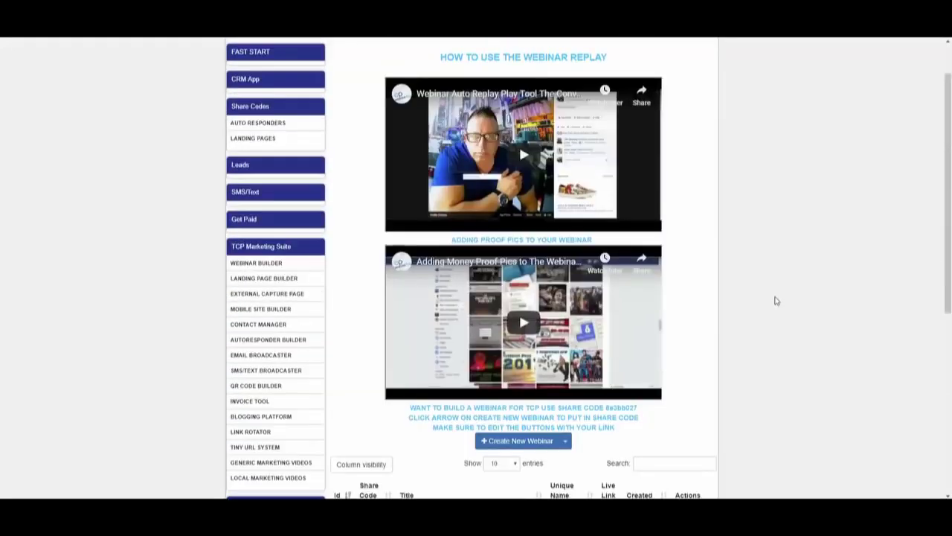
scroll(667, 310, "up", 1)
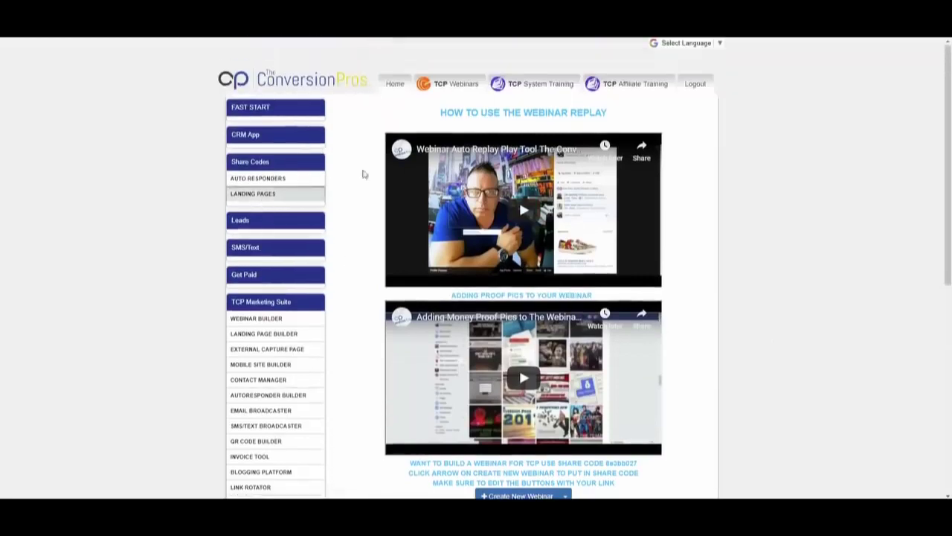
Step: Return to the back office home page and look over its welcome videos and training options
left_click(393, 85)
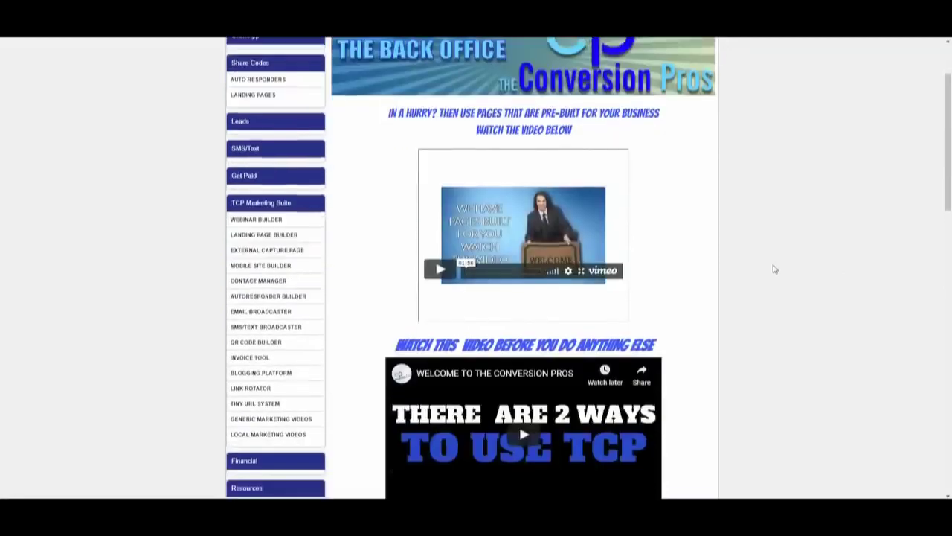
scroll(771, 268, "down", 1)
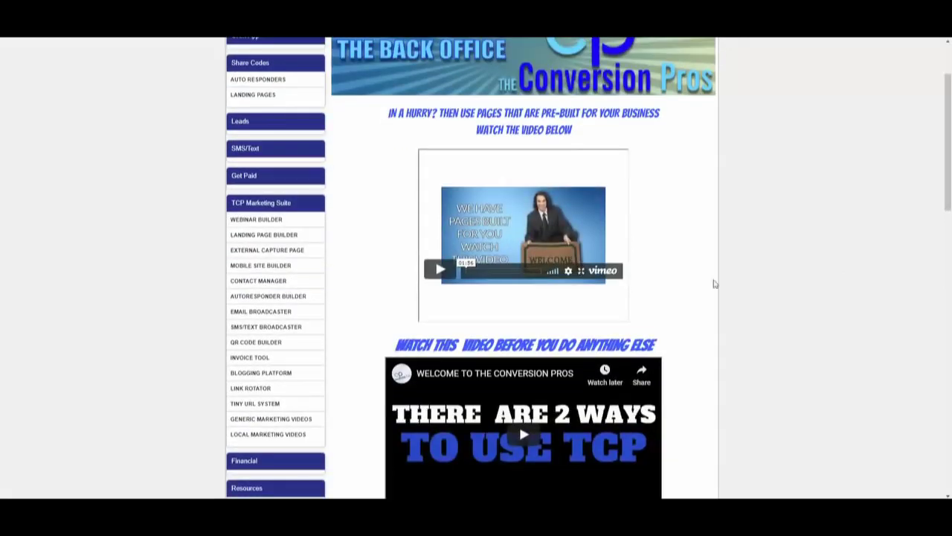
scroll(670, 305, "down", 2)
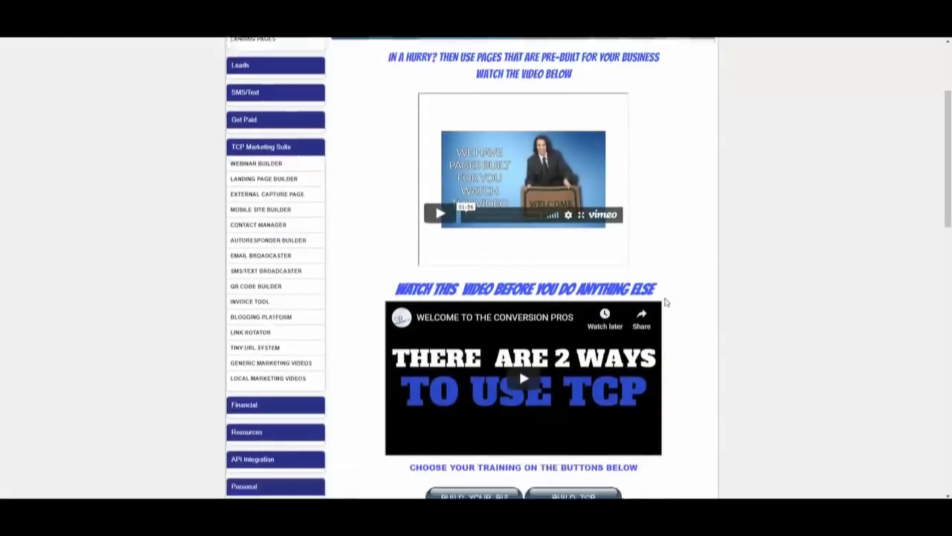
scroll(707, 328, "up", 2)
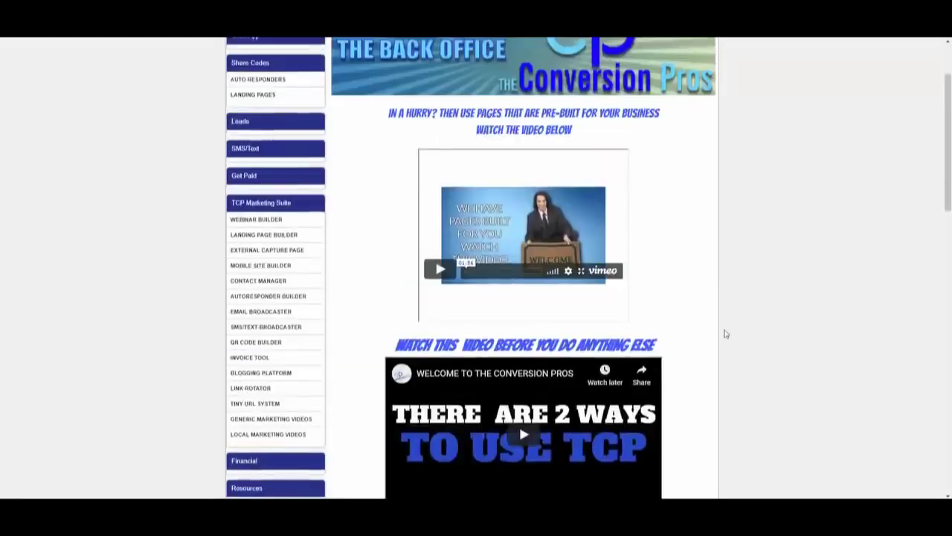
scroll(722, 334, "up", 2)
scroll(722, 336, "down", 1)
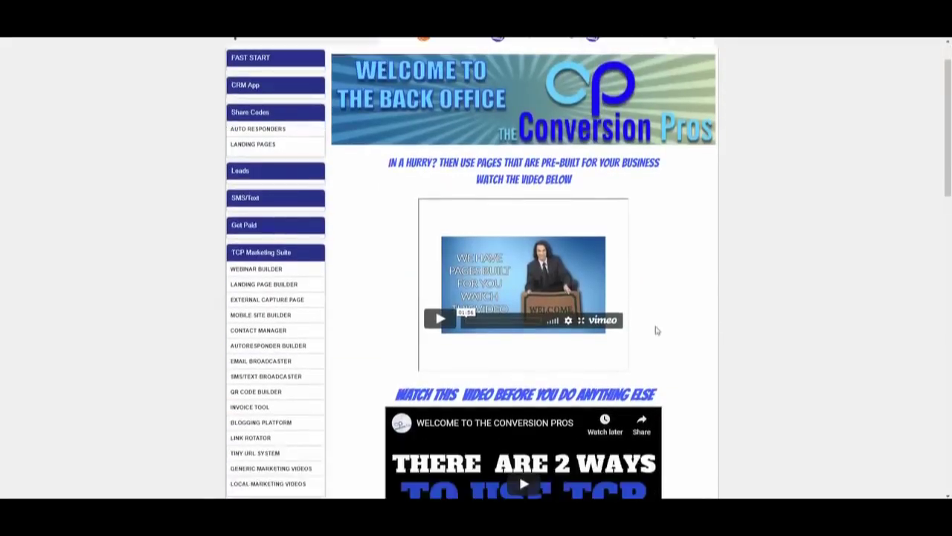
scroll(657, 330, "down", 3)
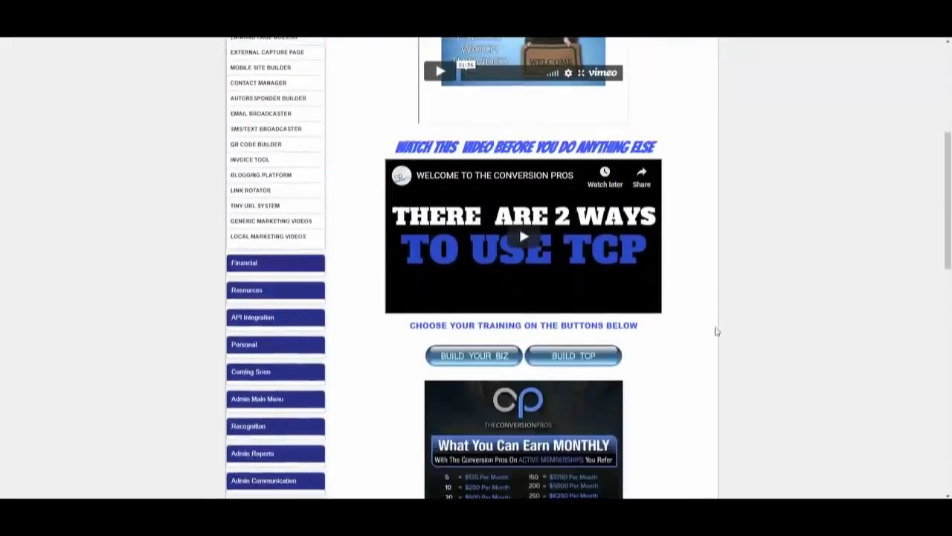
Step: Open the lead ordering page from the back office home page and look over its webinar video, testimonials and order terms
scroll(721, 335, "up", 4)
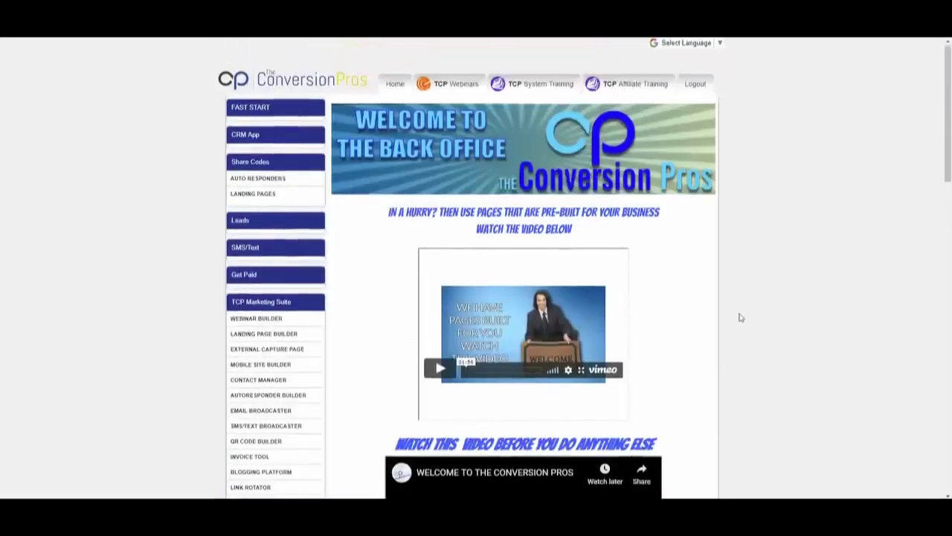
scroll(731, 317, "down", 2)
scroll(731, 317, "up", 2)
left_click(279, 227)
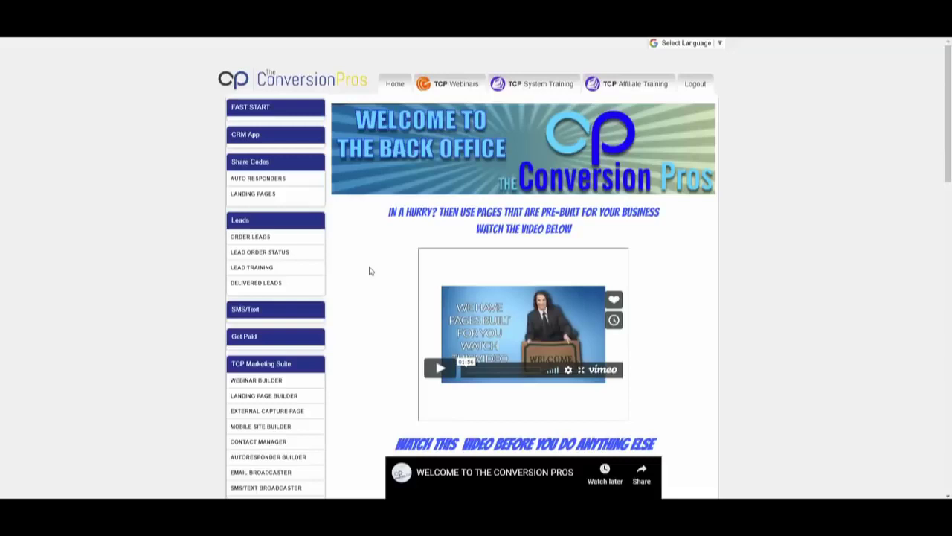
left_click(257, 237)
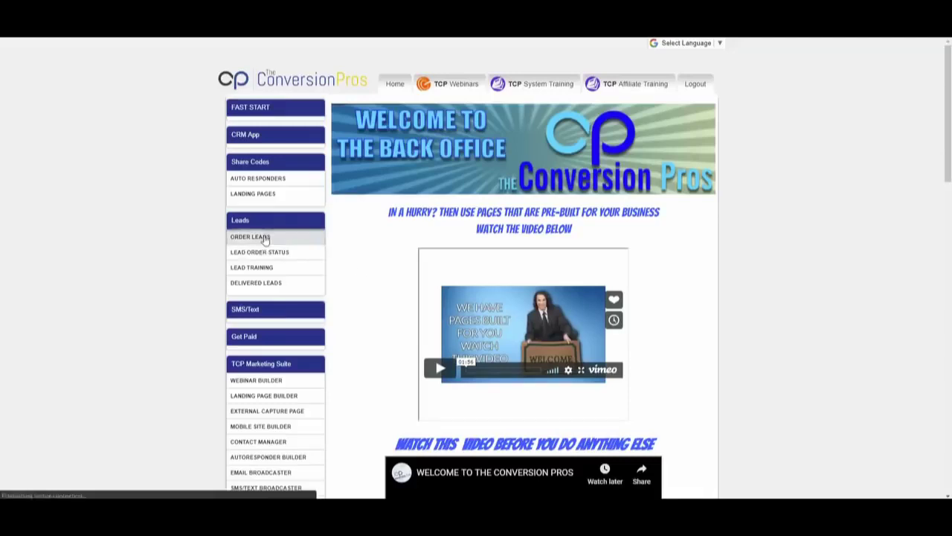
scroll(740, 301, "down", 2)
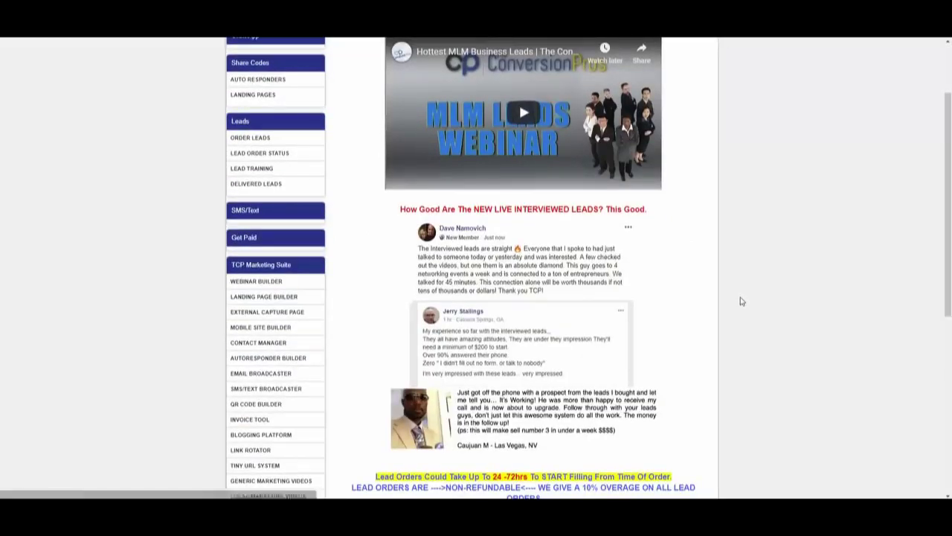
scroll(737, 303, "up", 1)
scroll(736, 306, "down", 1)
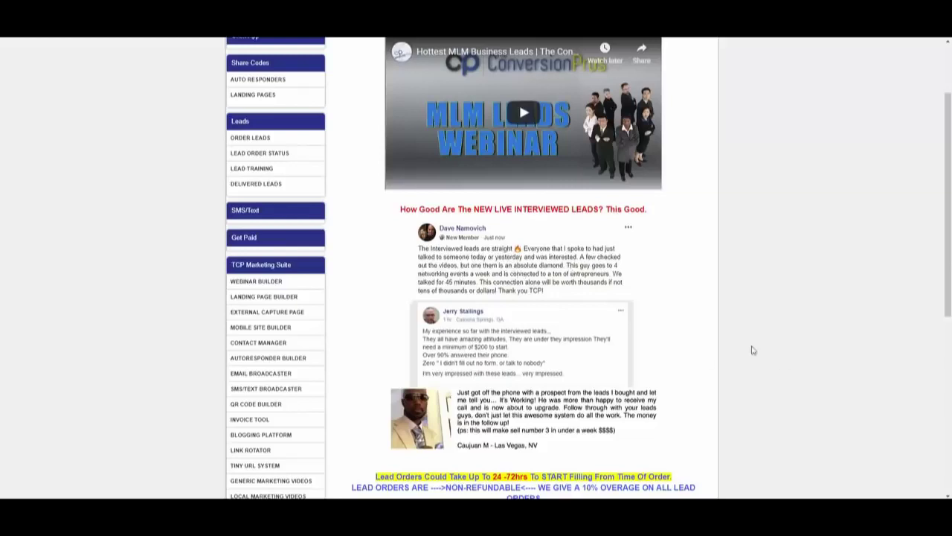
scroll(750, 350, "down", 3)
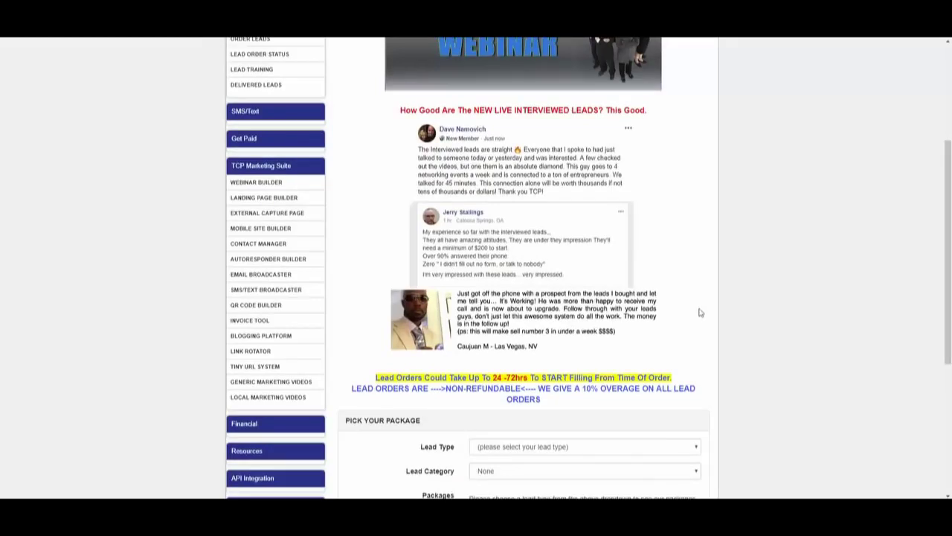
Step: Check the available lead types and lead categories in the lead package form without choosing any
scroll(700, 311, "down", 2)
left_click(614, 299)
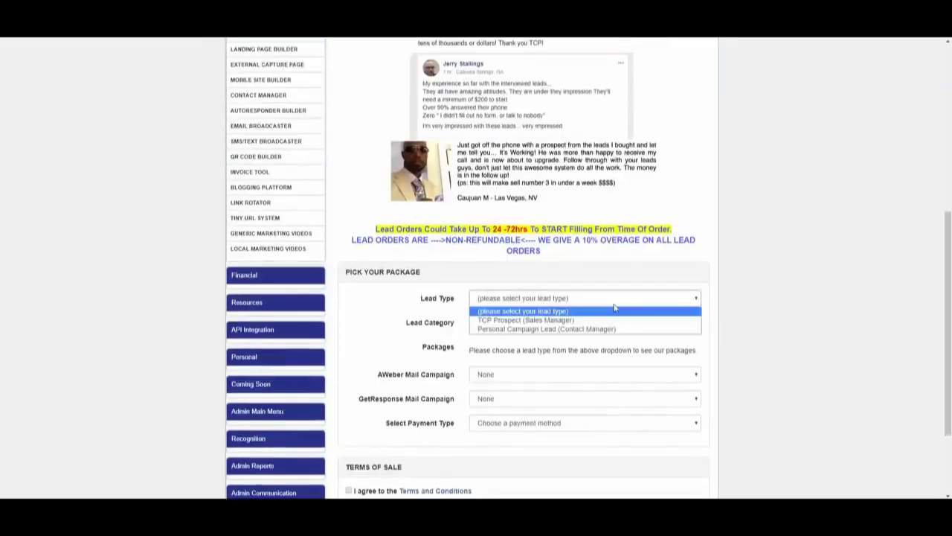
left_click(630, 277)
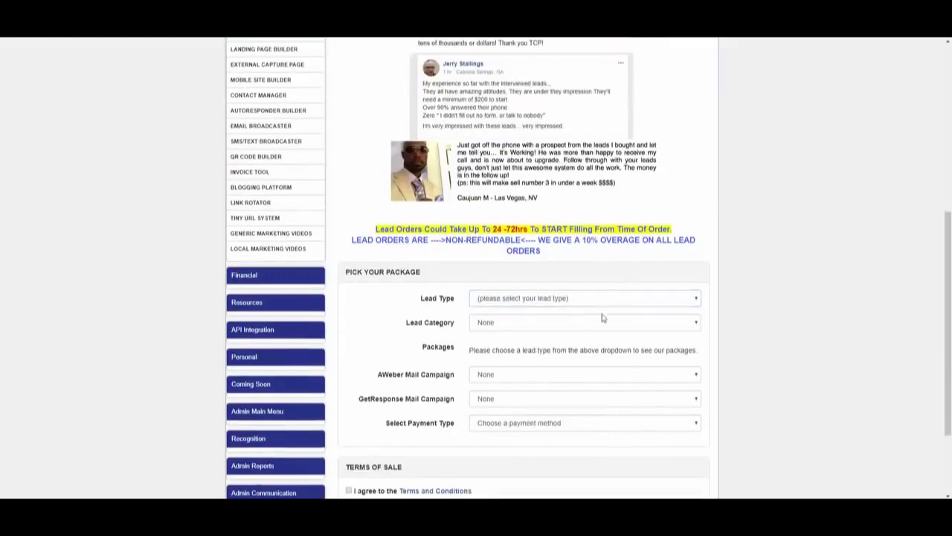
left_click(599, 325)
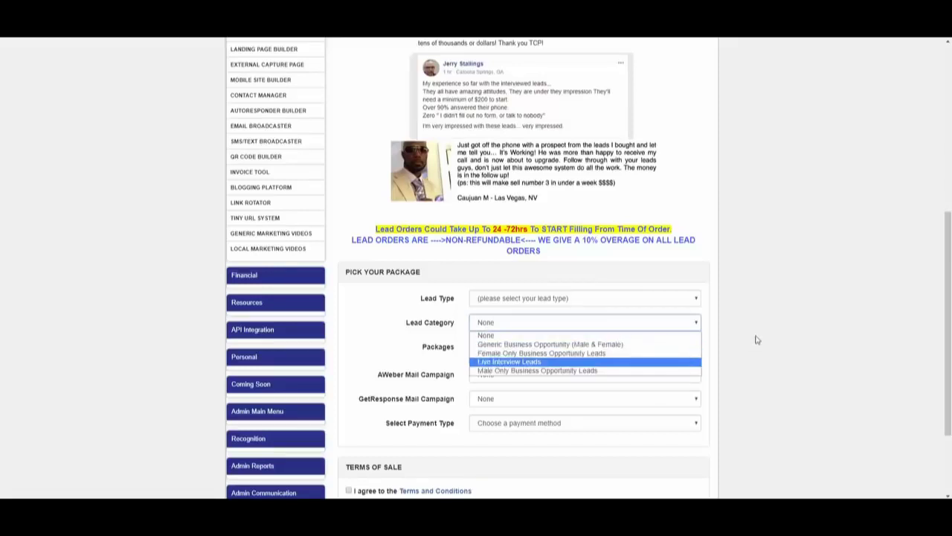
scroll(748, 334, "up", 5)
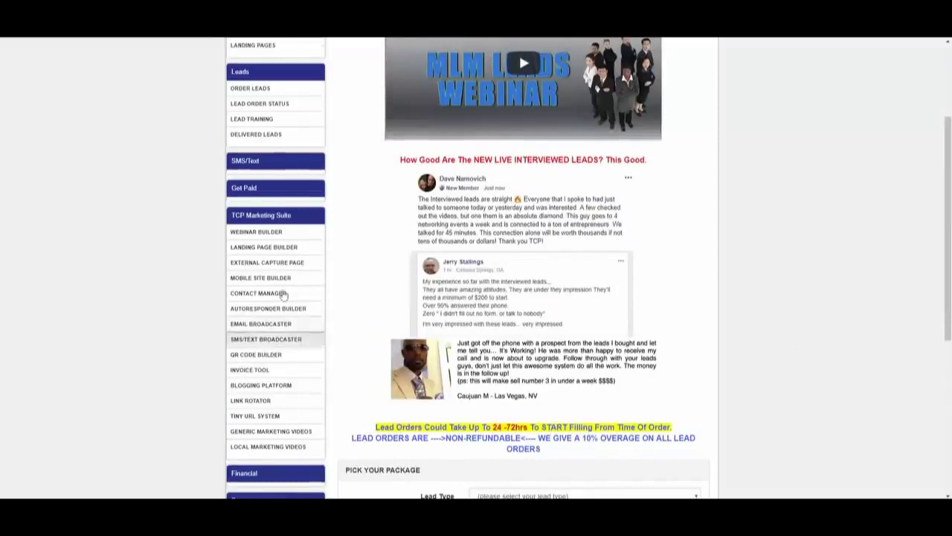
Step: Return to the back office home page, open the Build Your Biz training and look over its step-by-step videos
scroll(756, 329, "up", 4)
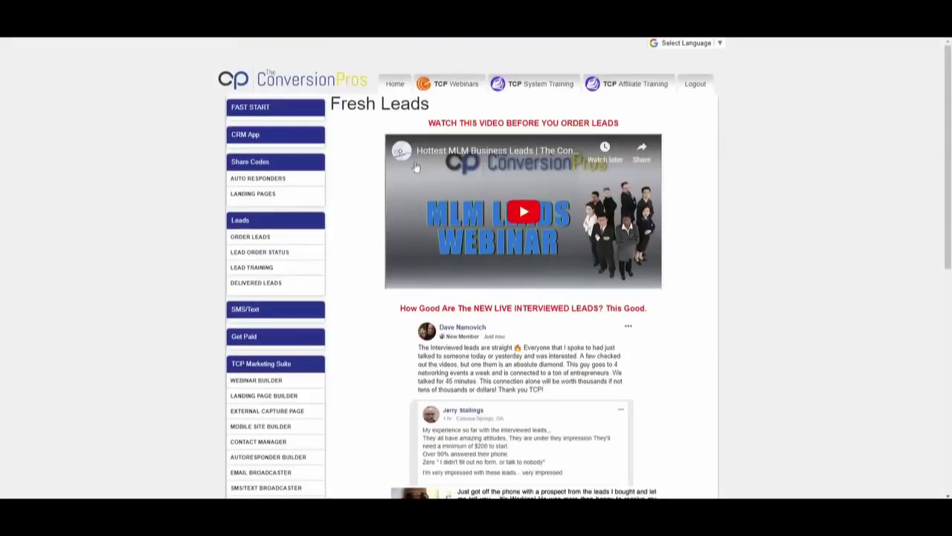
left_click(398, 85)
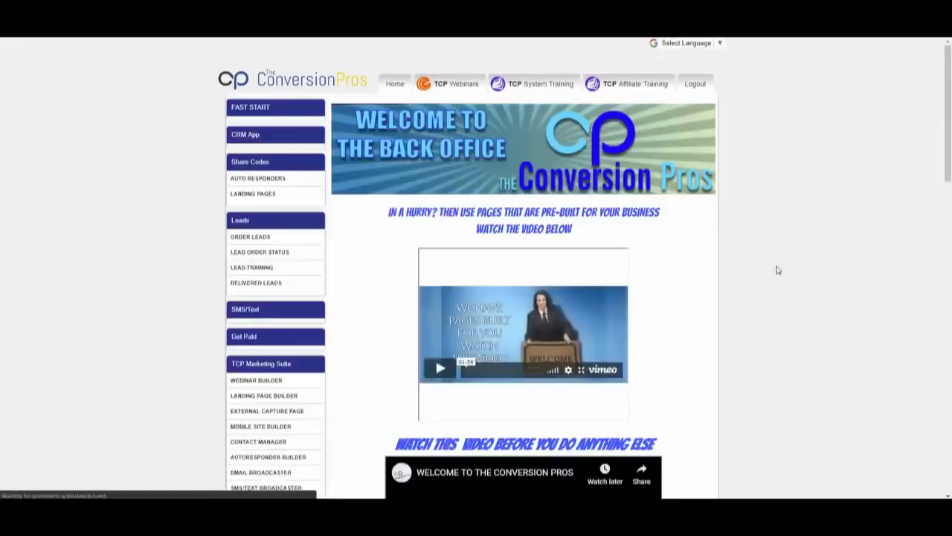
scroll(776, 271, "down", 5)
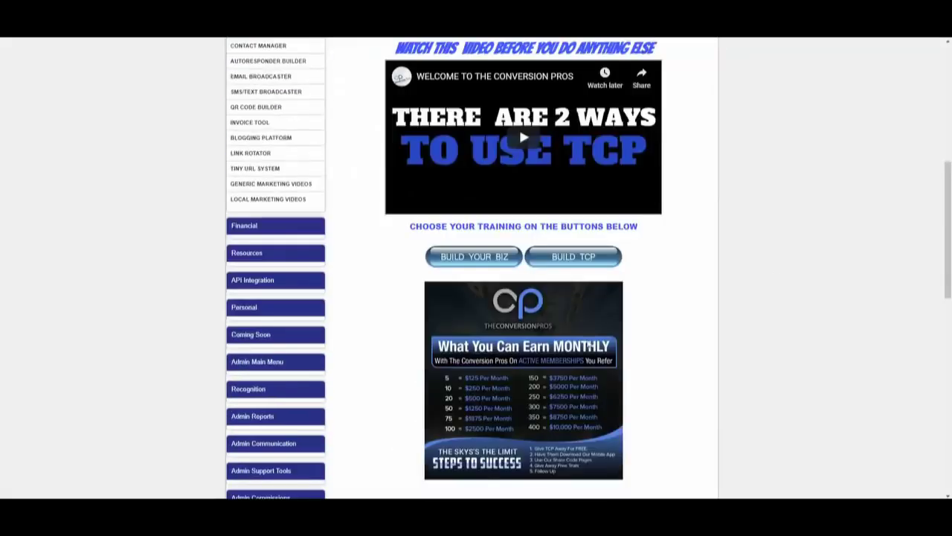
left_click(500, 262)
scroll(751, 312, "down", 9)
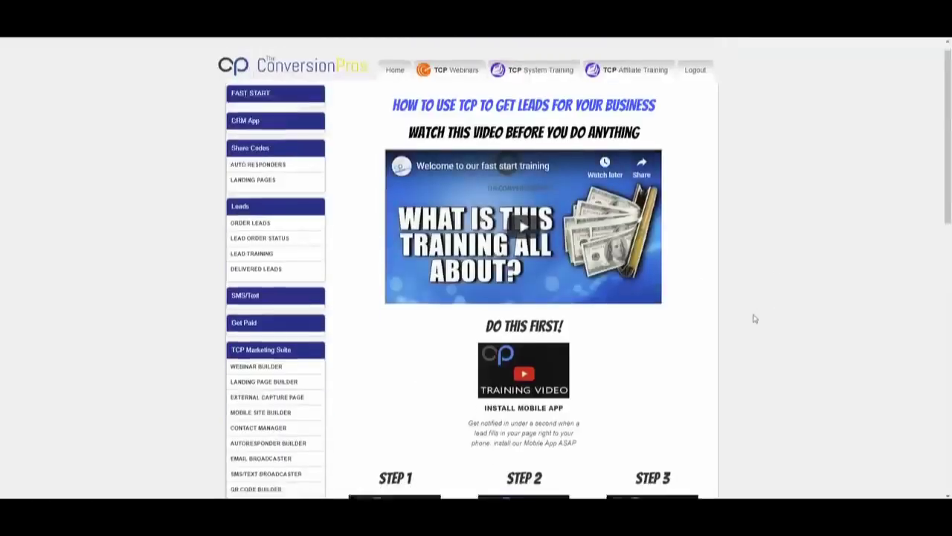
scroll(759, 328, "up", 6)
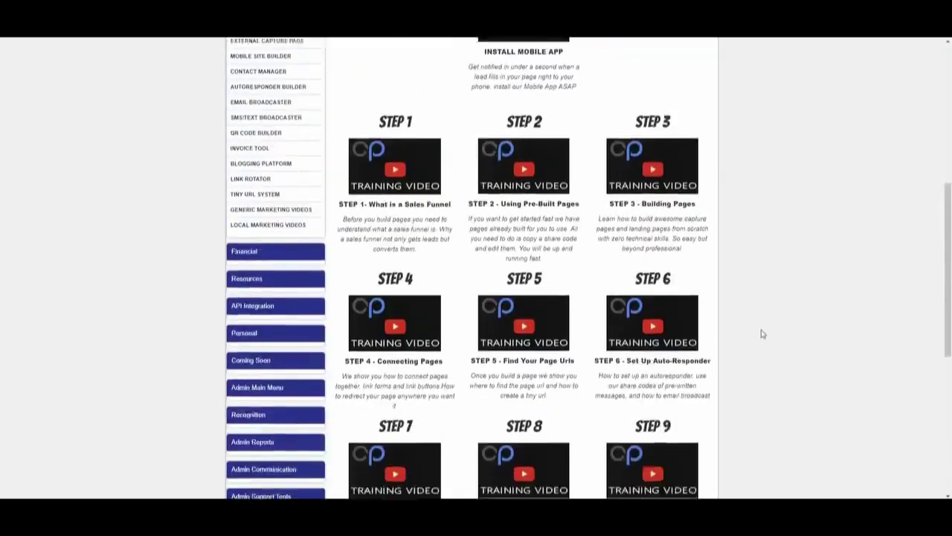
scroll(761, 334, "down", 1)
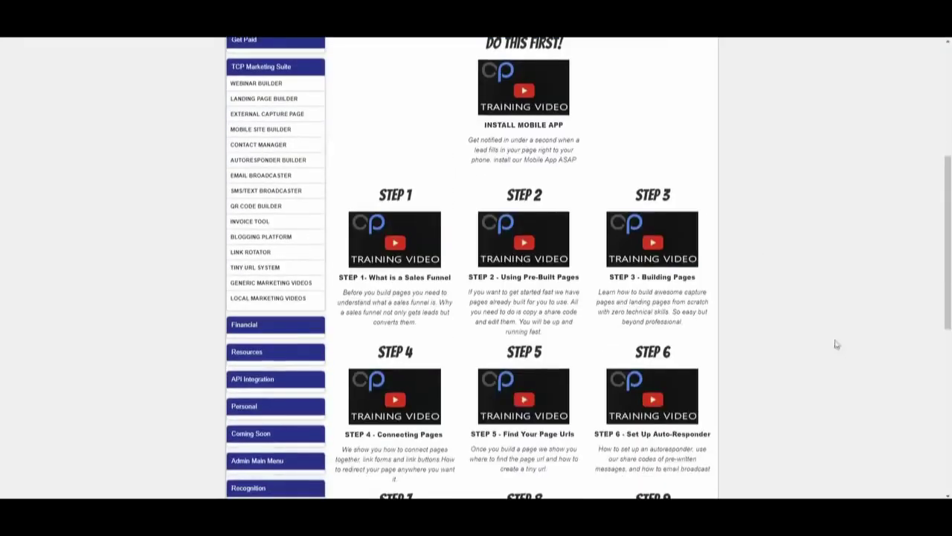
Step: Open the Step 3 Building Pages training and look over its drag-and-drop editor, text editing and Vimeo video tutorials
left_click(653, 237)
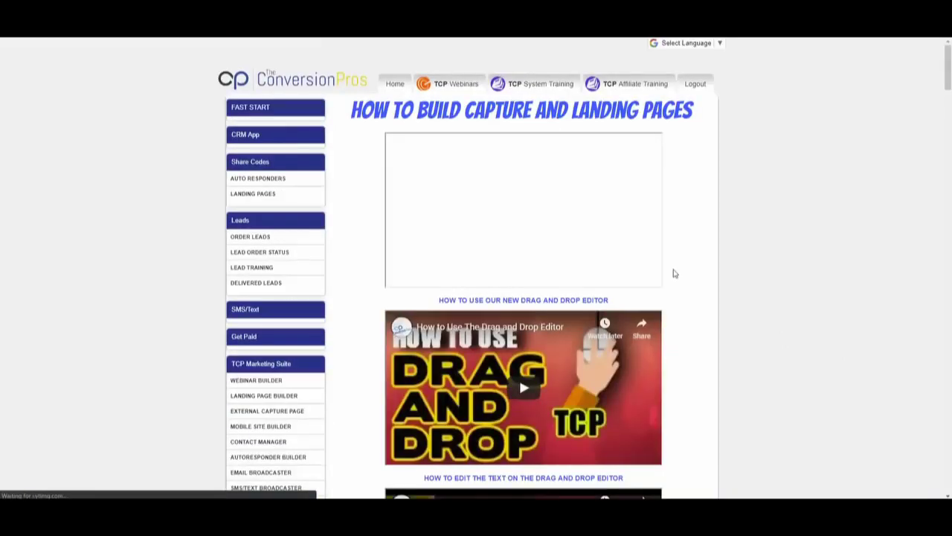
scroll(625, 260, "down", 1)
scroll(623, 262, "down", 5)
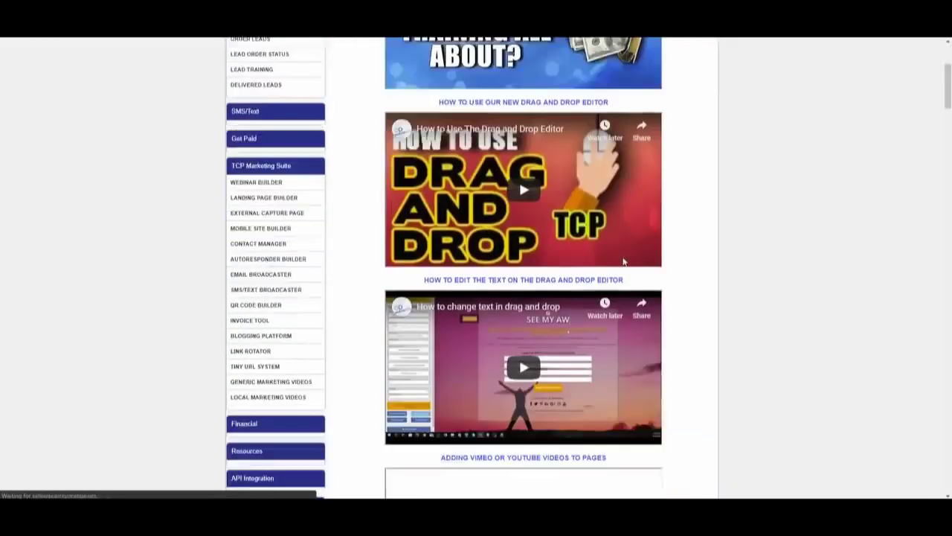
scroll(625, 268, "up", 4)
scroll(625, 278, "up", 2)
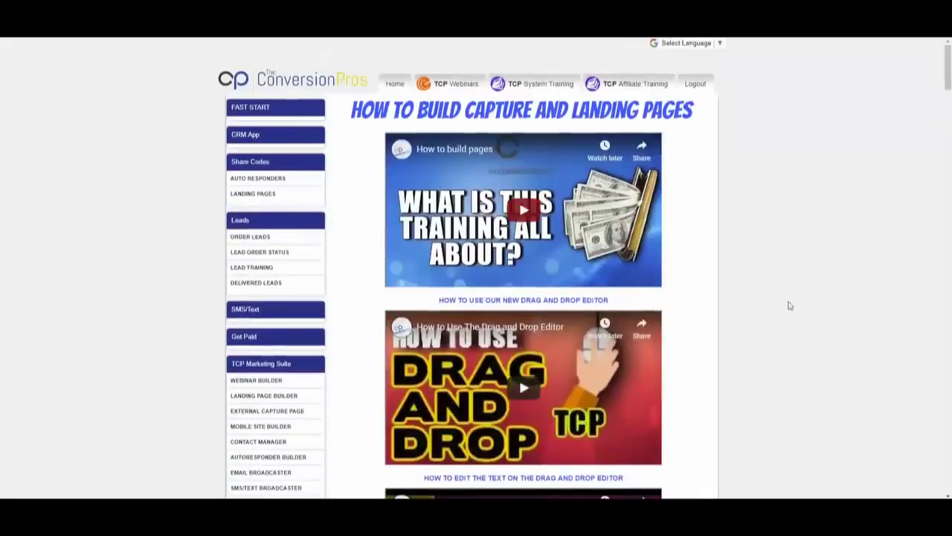
scroll(602, 281, "down", 3)
scroll(603, 281, "down", 2)
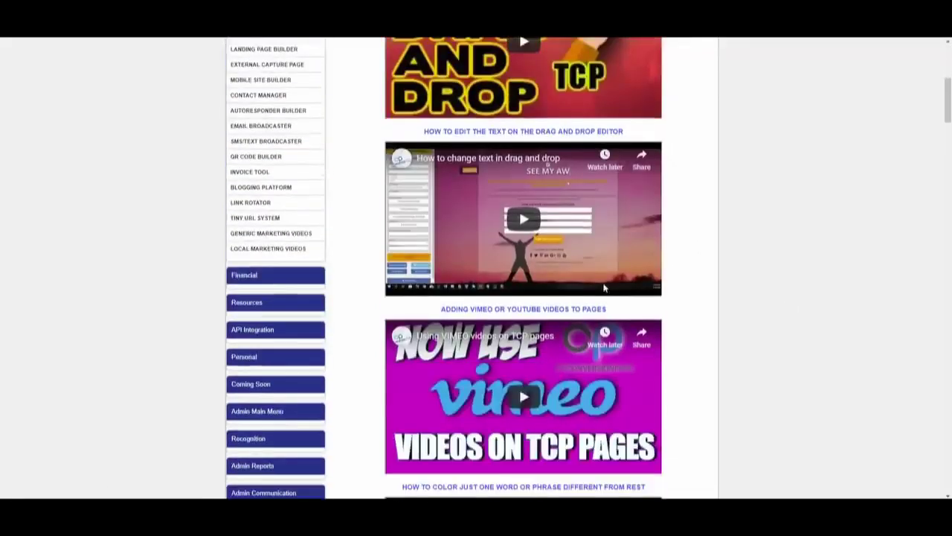
scroll(521, 223, "up", 5)
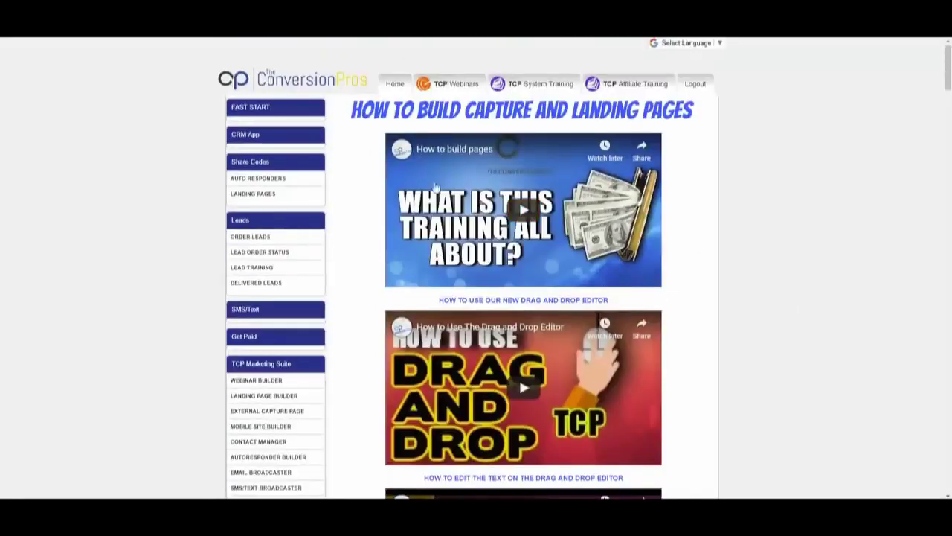
Step: Open the TCP Webinars page and look over its overview video and marketing training topics
left_click(454, 86)
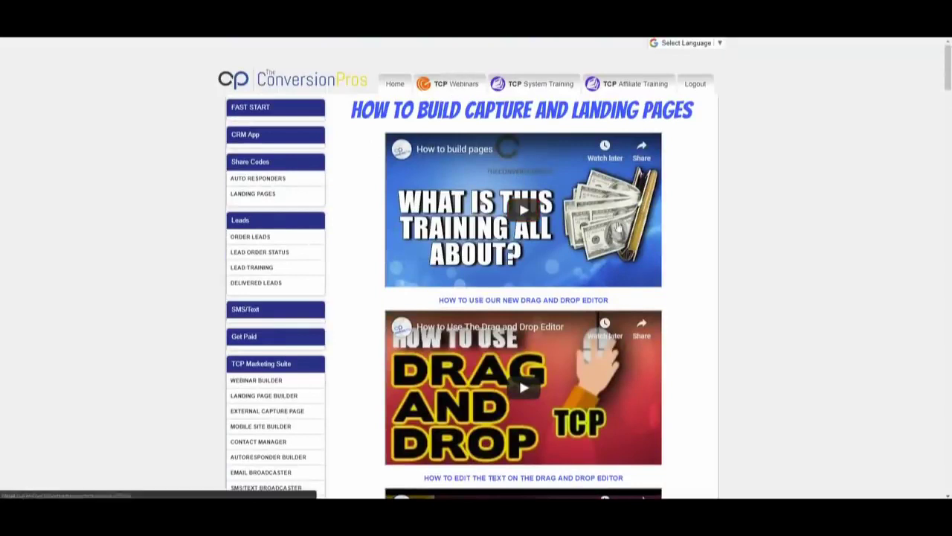
scroll(759, 264, "down", 1)
scroll(759, 264, "down", 3)
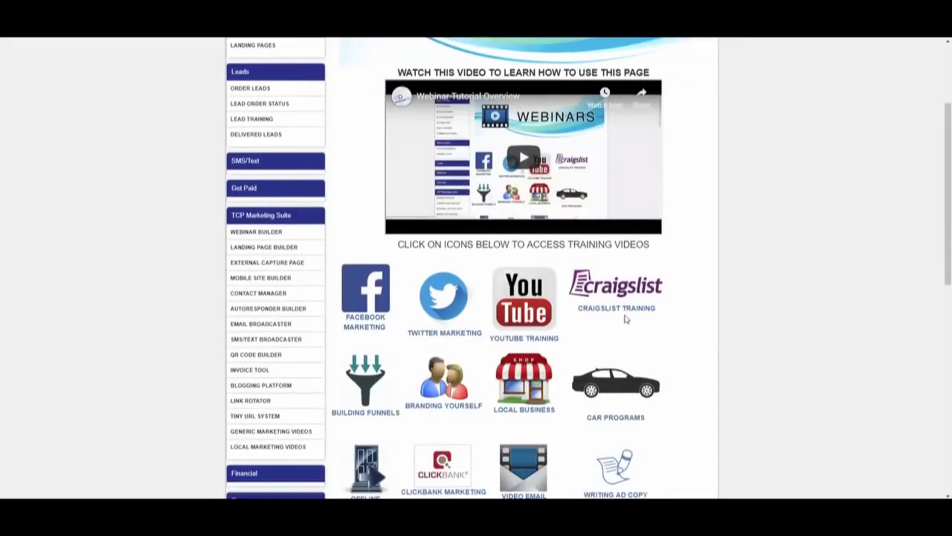
scroll(560, 336, "down", 4)
scroll(614, 429, "up", 6)
scroll(614, 429, "up", 1)
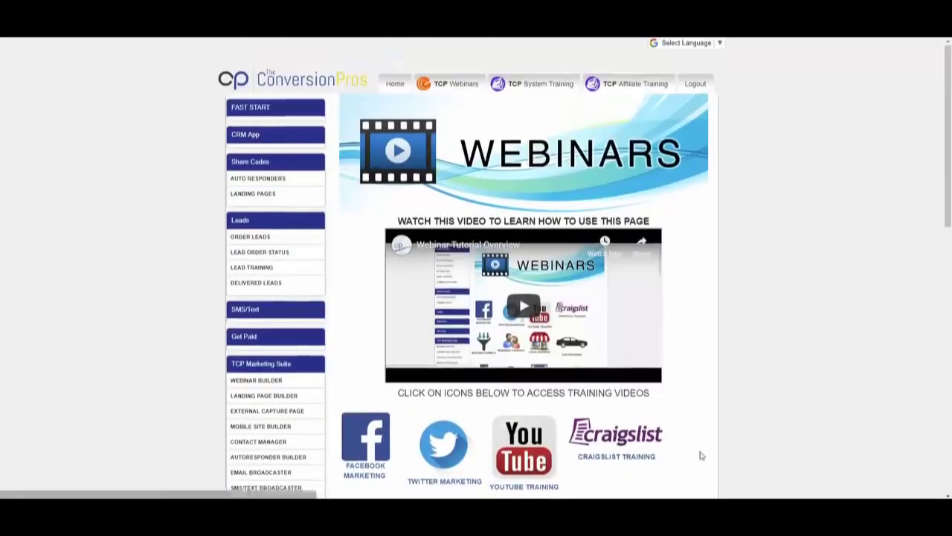
scroll(702, 453, "down", 3)
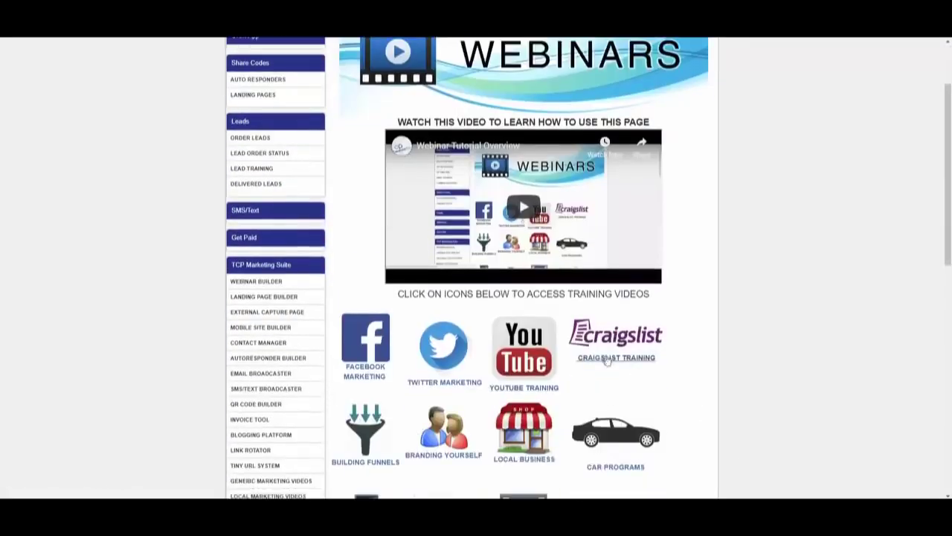
scroll(660, 377, "up", 3)
scroll(673, 364, "down", 3)
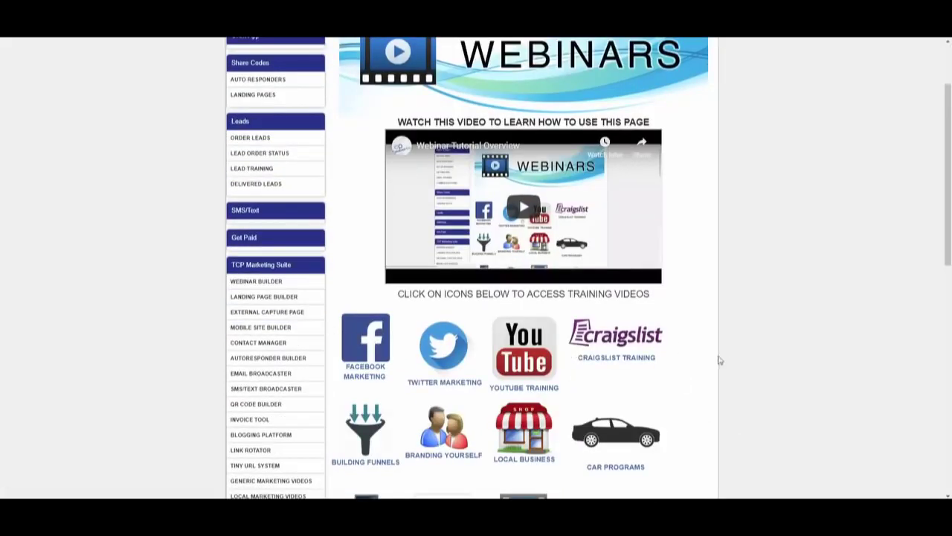
scroll(752, 372, "up", 3)
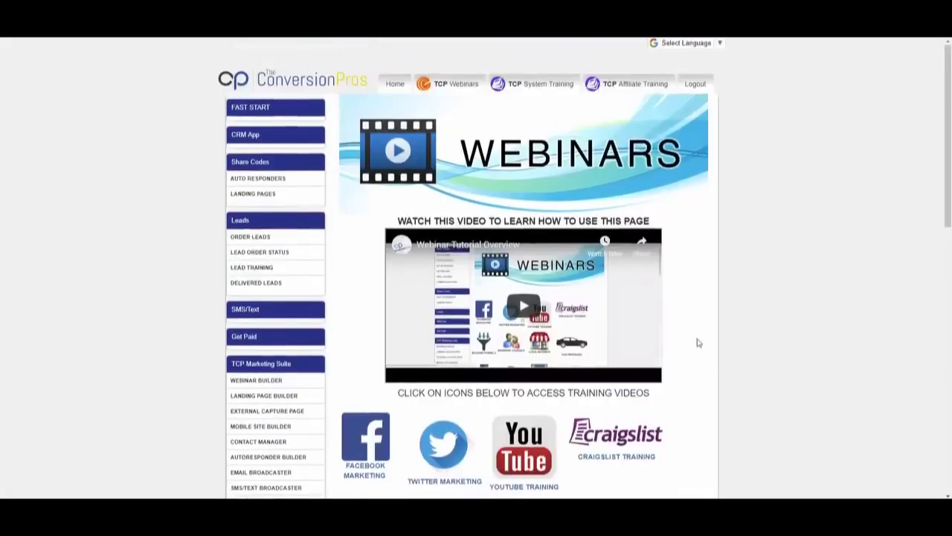
scroll(704, 337, "down", 3)
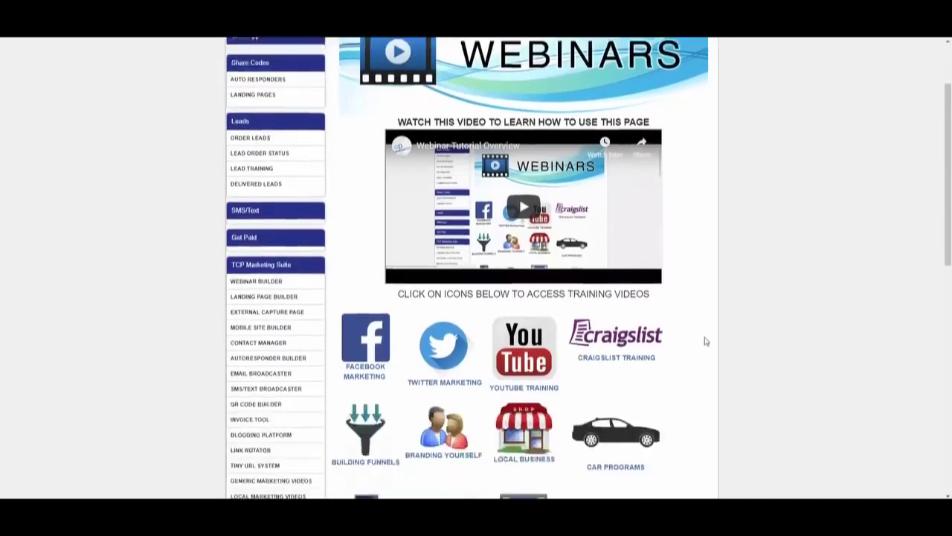
Step: Open the Facebook Marketing training and look over its videos on marketing, page building and group advertising
left_click(379, 380)
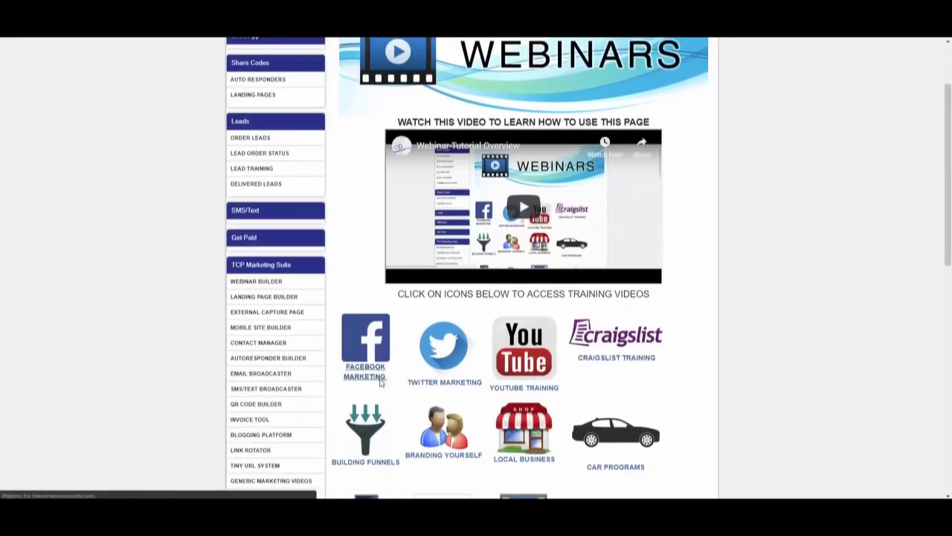
scroll(602, 366, "down", 10)
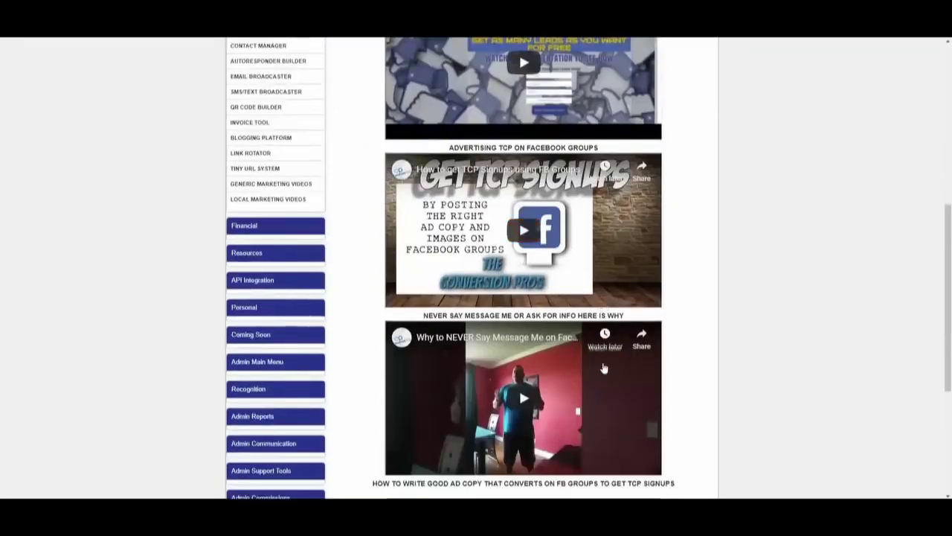
scroll(604, 368, "down", 4)
scroll(678, 362, "up", 5)
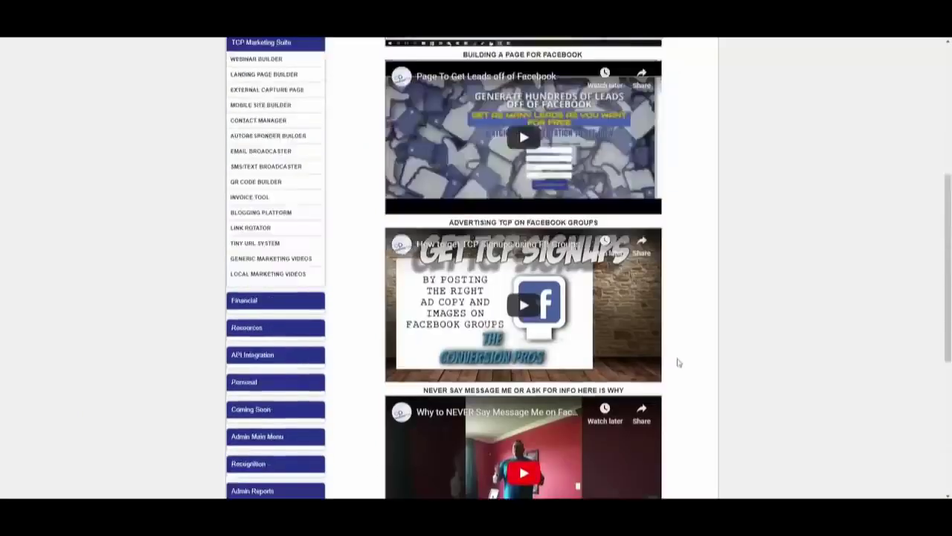
scroll(679, 362, "up", 5)
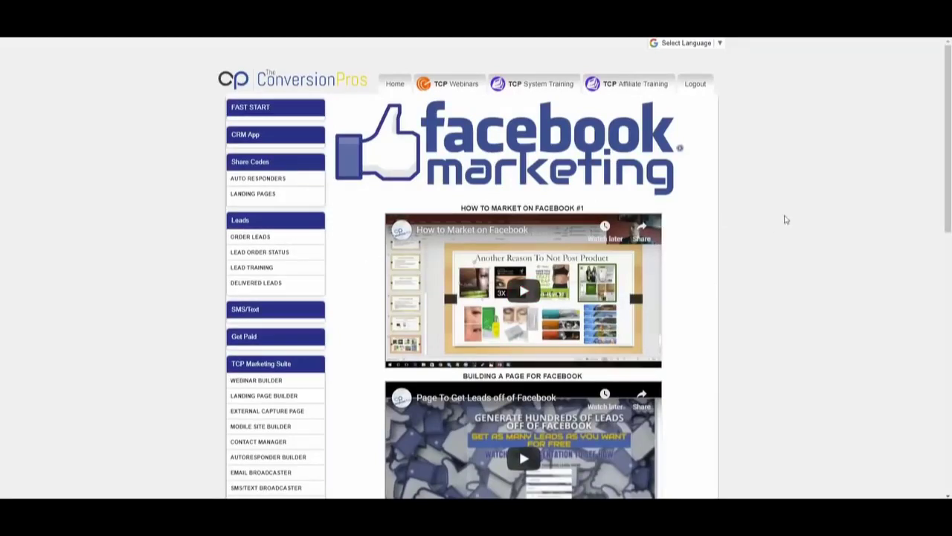
scroll(531, 226, "down", 2)
scroll(531, 227, "down", 1)
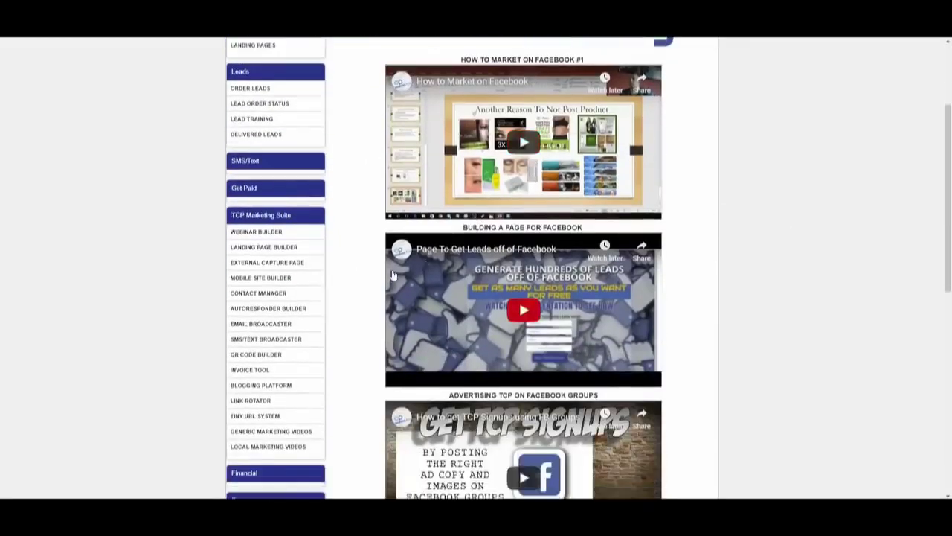
Step: Open the Landing Page Builder and look over its training link and list of landing pages
left_click(304, 248)
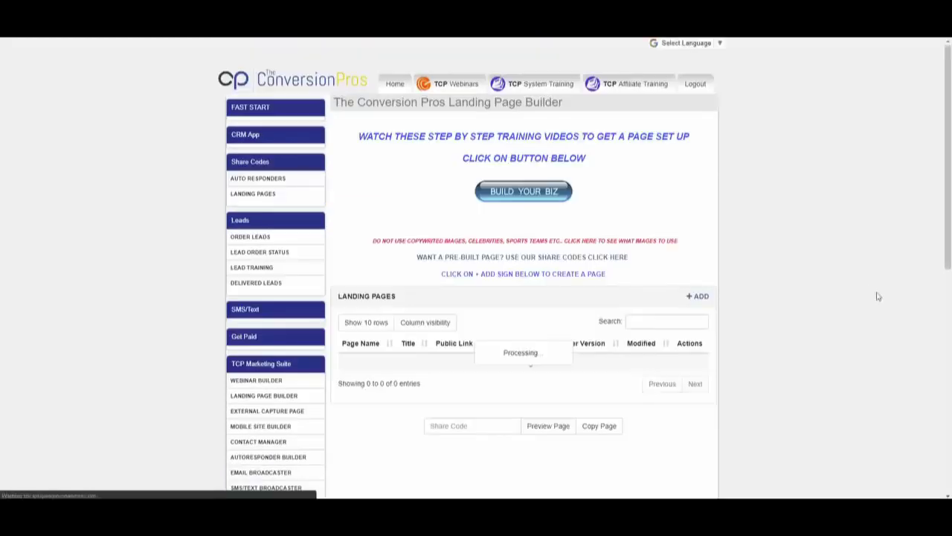
scroll(595, 283, "down", 2)
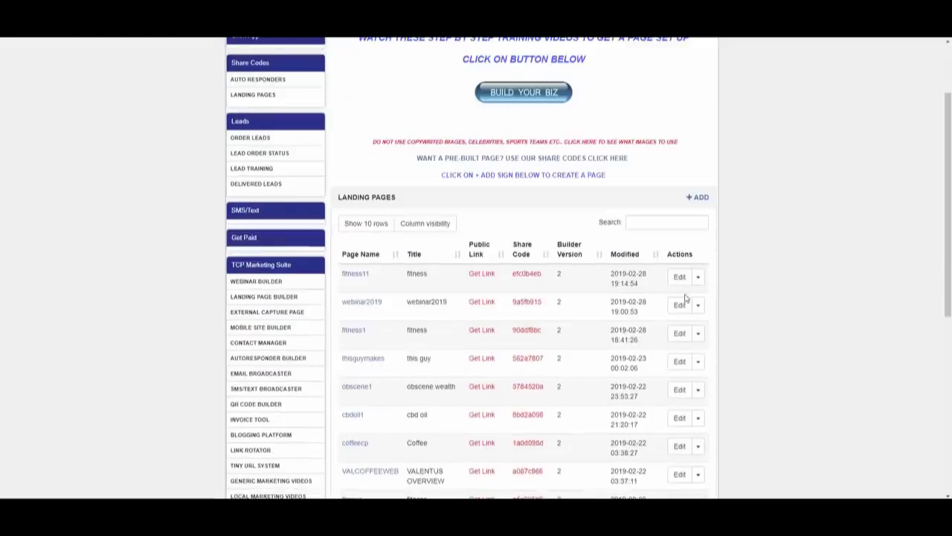
scroll(708, 284, "up", 2)
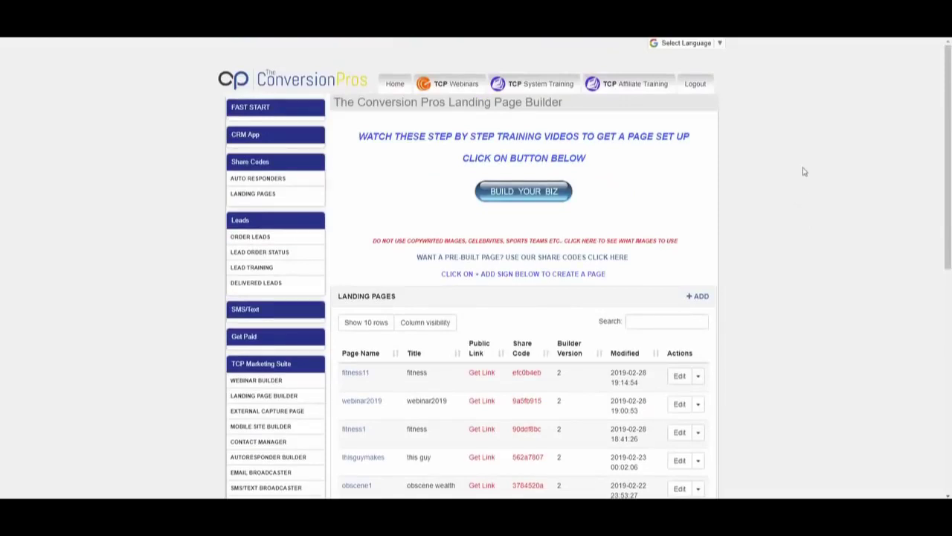
scroll(803, 170, "down", 2)
scroll(814, 334, "up", 2)
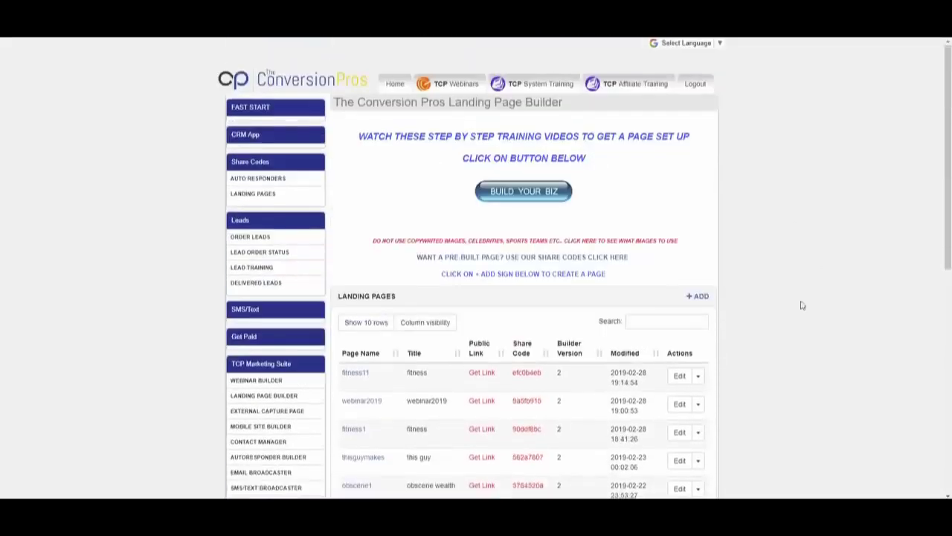